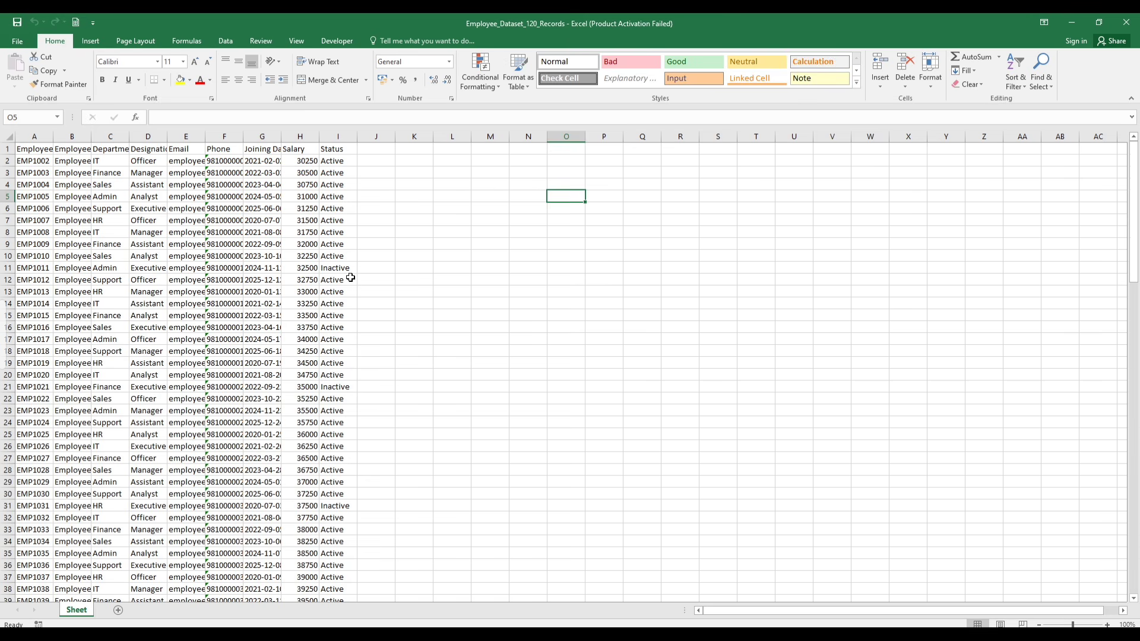
{"action": "left_click", "coordinate": [386, 271]}
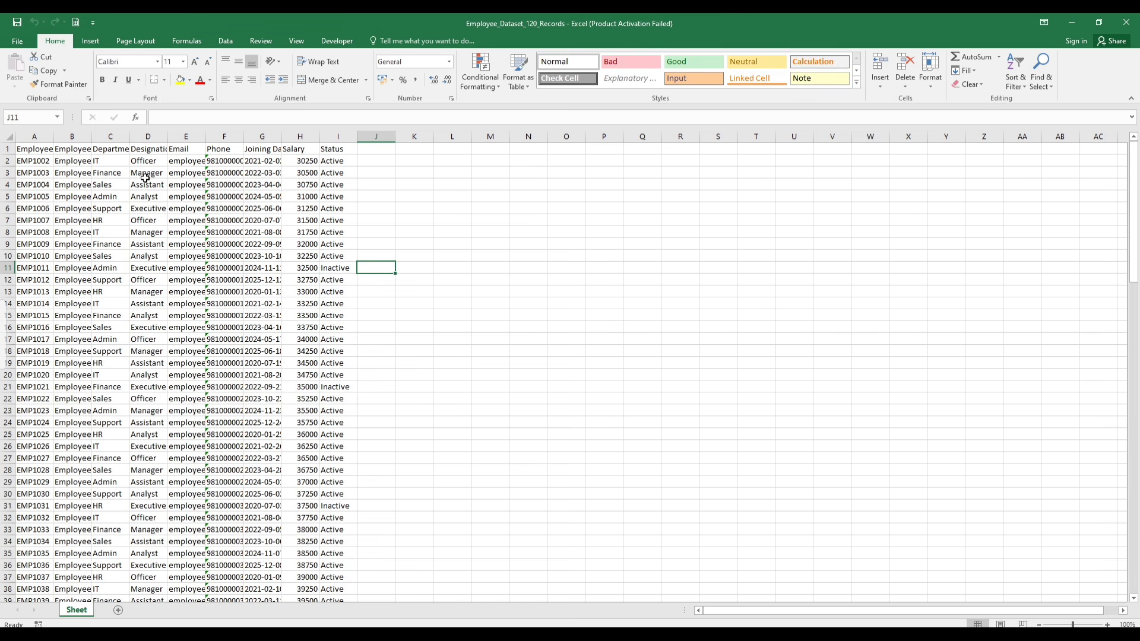
{"action": "left_click", "coordinate": [36, 149]}
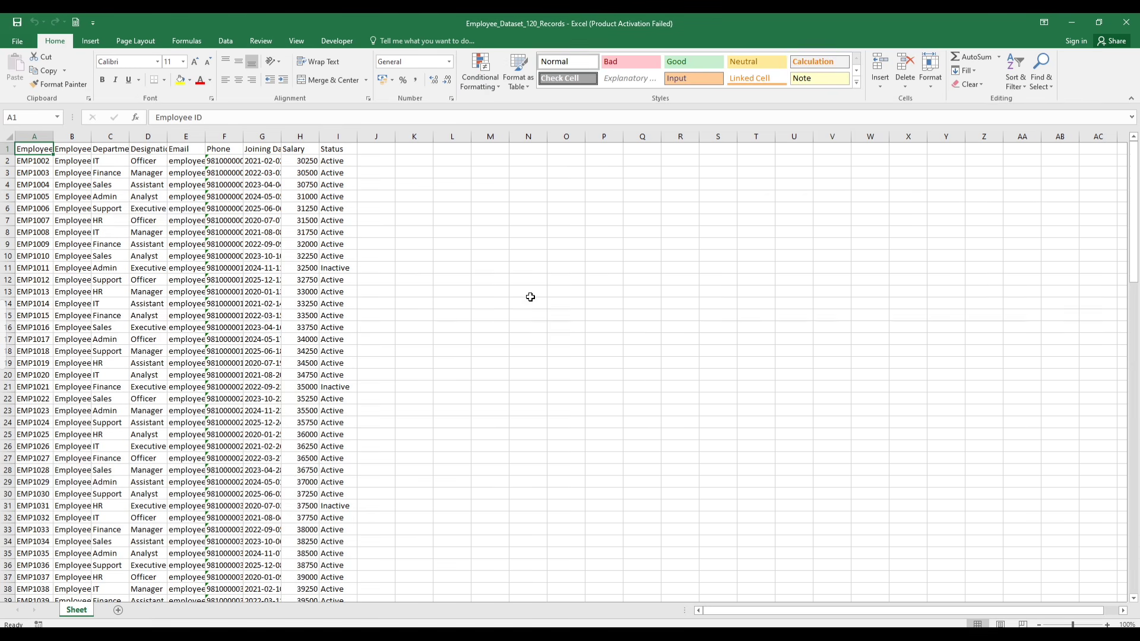
{"action": "scroll", "coordinate": [534, 293], "scroll_direction": "up", "scroll_amount": 3}
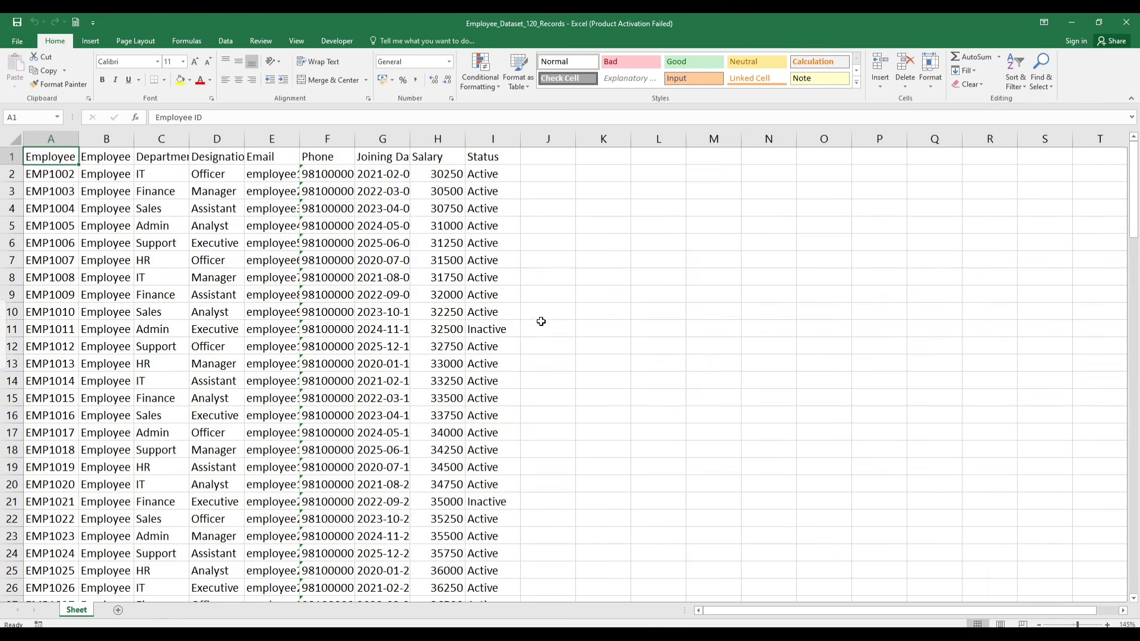
{"action": "left_click", "coordinate": [609, 257]}
{"action": "left_click", "coordinate": [72, 159]}
Convert the text-stored Phone values in F2:F121 to numbers and widen the Phone column to fit them
{"action": "left_click", "coordinate": [335, 176]}
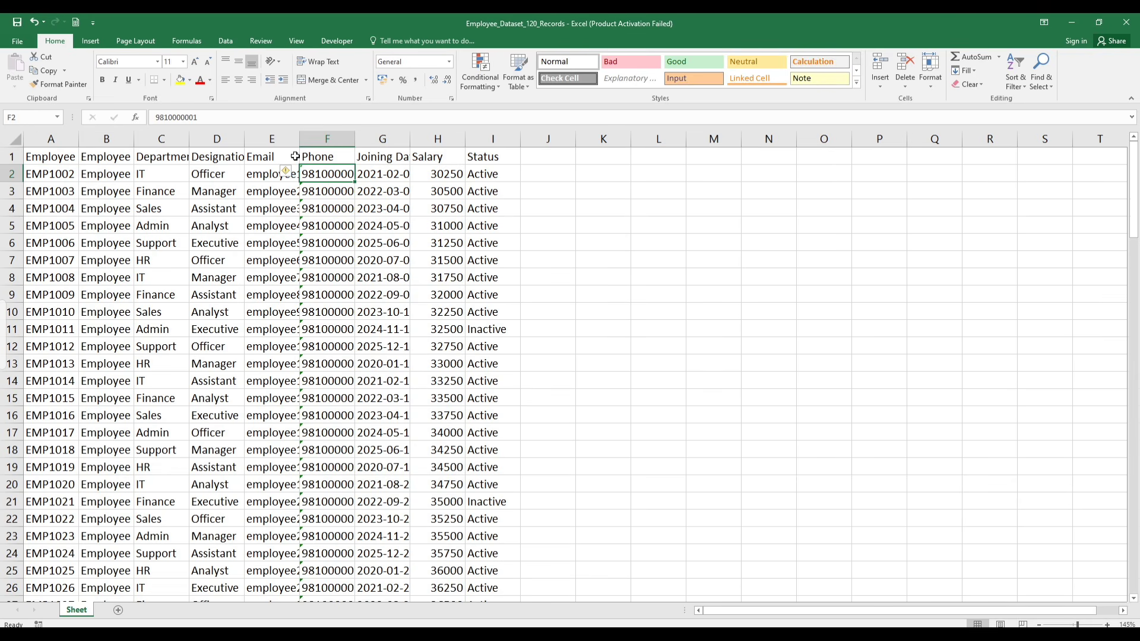
{"action": "key", "text": "ctrl+shift+Down"}
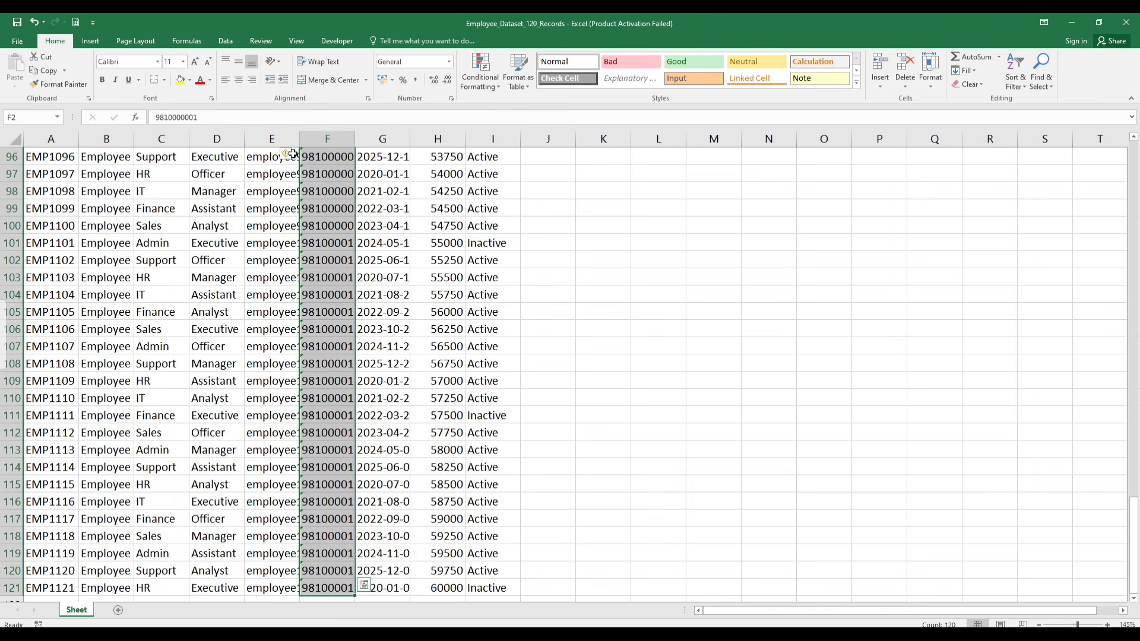
{"action": "left_click", "coordinate": [287, 156]}
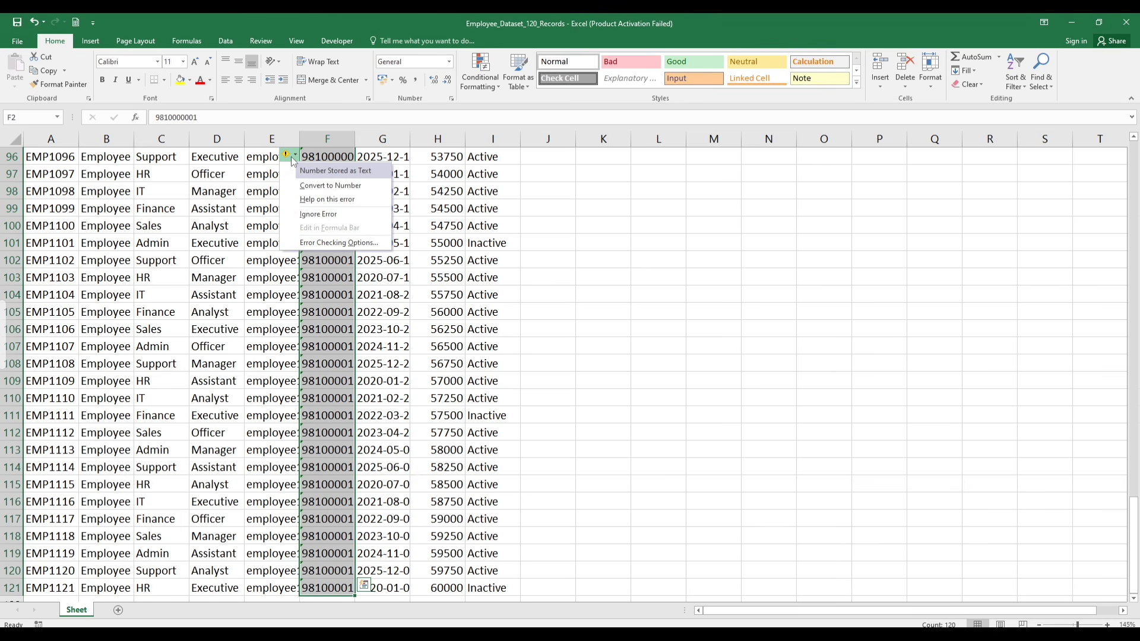
{"action": "left_click", "coordinate": [321, 186]}
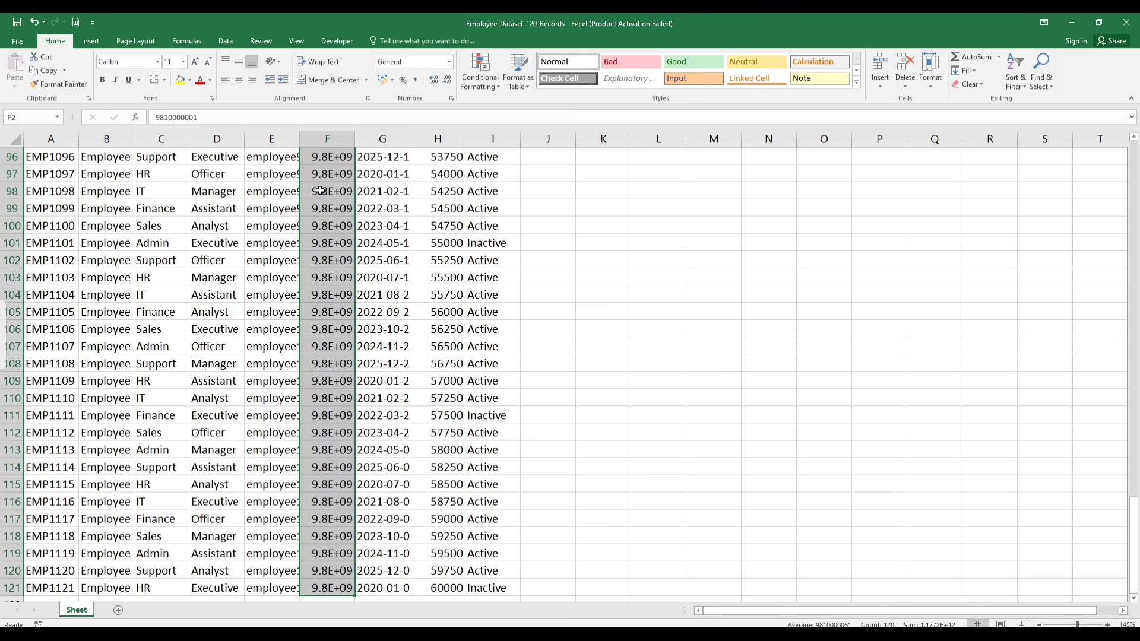
{"action": "left_click_drag", "start_coordinate": [354, 138], "coordinate": [425, 142]}
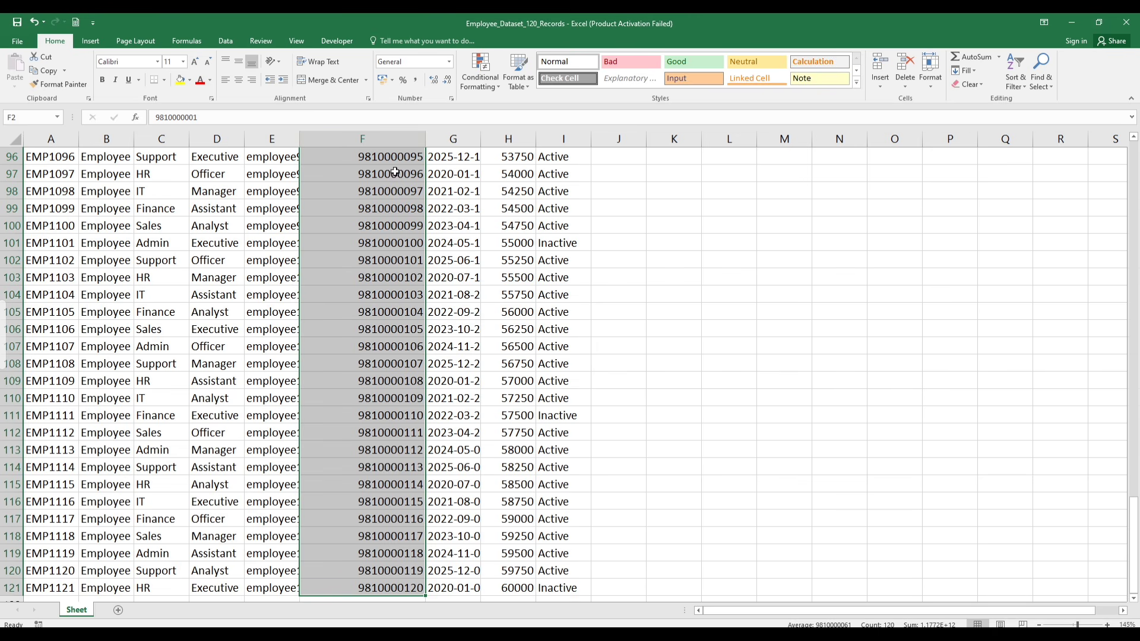
Widen columns A through I together to one uniform width that fits the header texts
{"action": "scroll", "coordinate": [326, 195], "scroll_direction": "up", "scroll_amount": 11}
{"action": "left_click", "coordinate": [463, 190]}
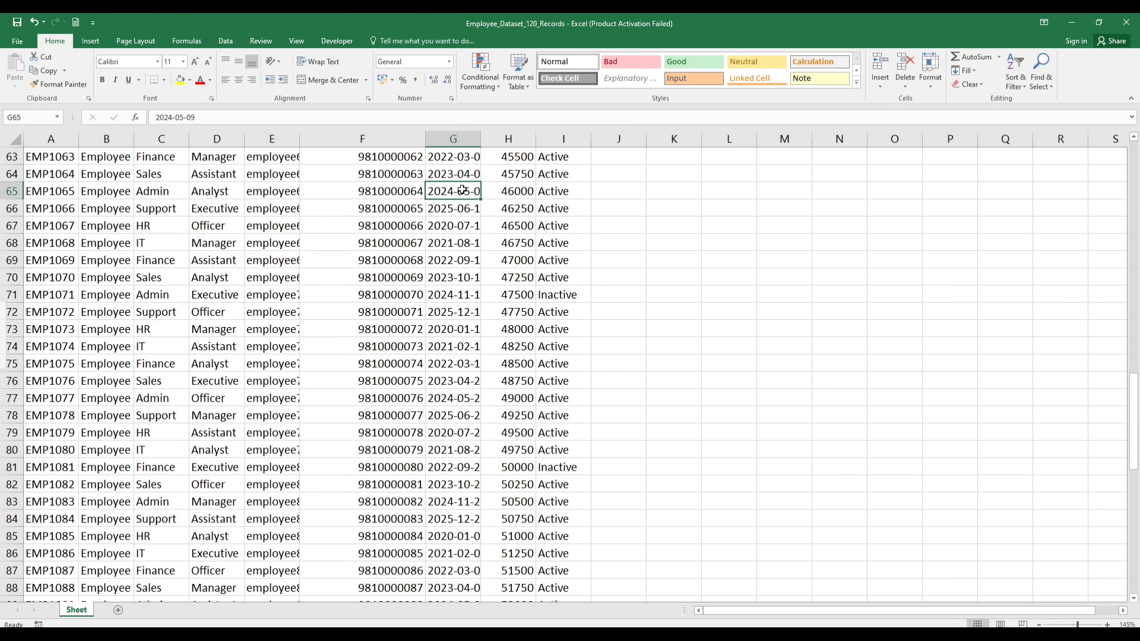
{"action": "key", "text": "ctrl+Up"}
{"action": "left_click", "coordinate": [51, 136]}
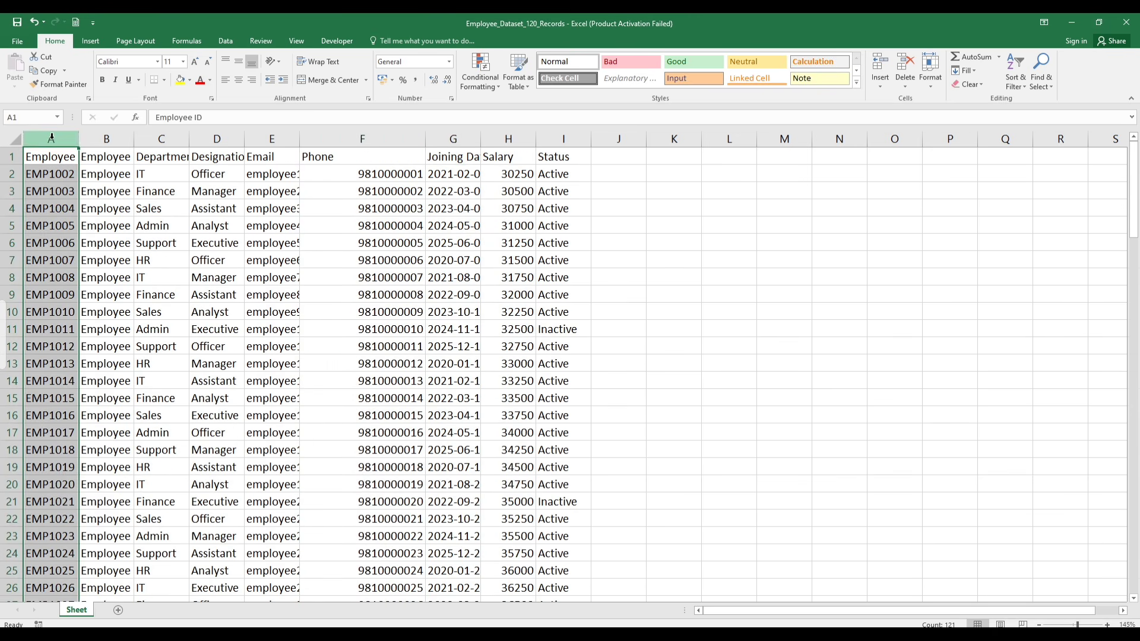
{"action": "left_click", "coordinate": [555, 140], "text": "shift"}
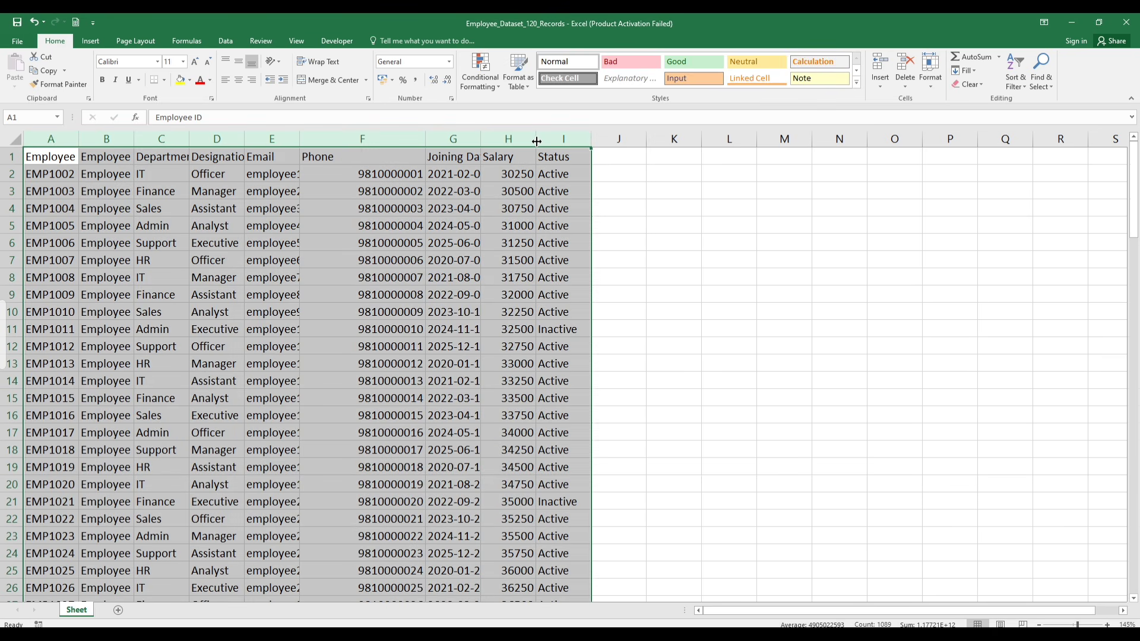
{"action": "double_click", "coordinate": [536, 142]}
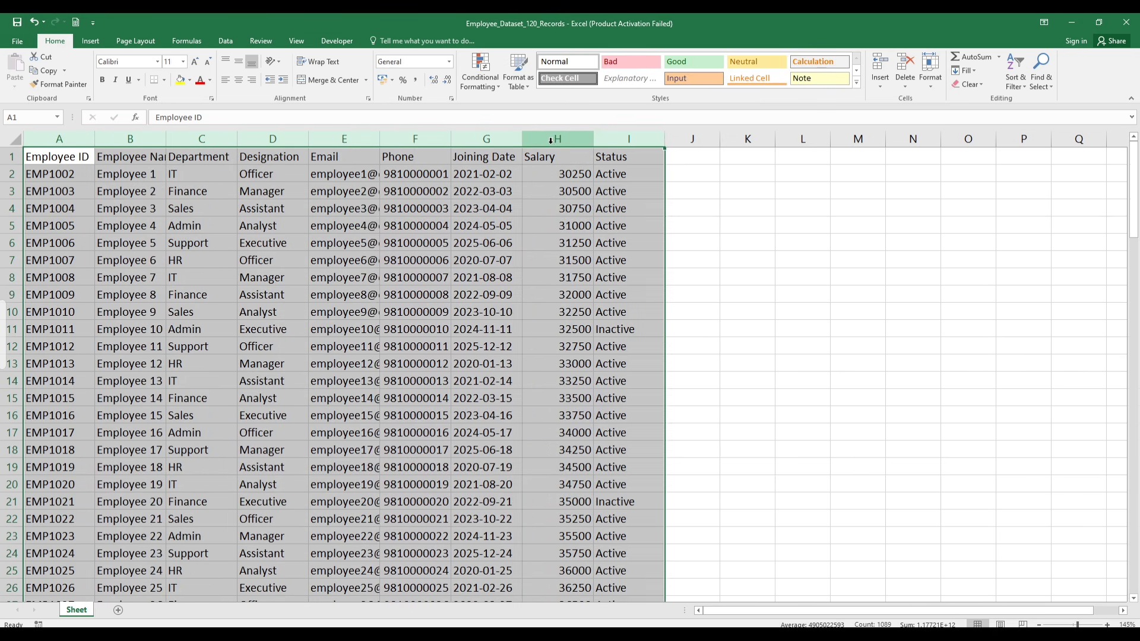
{"action": "left_click_drag", "start_coordinate": [522, 140], "coordinate": [551, 140]}
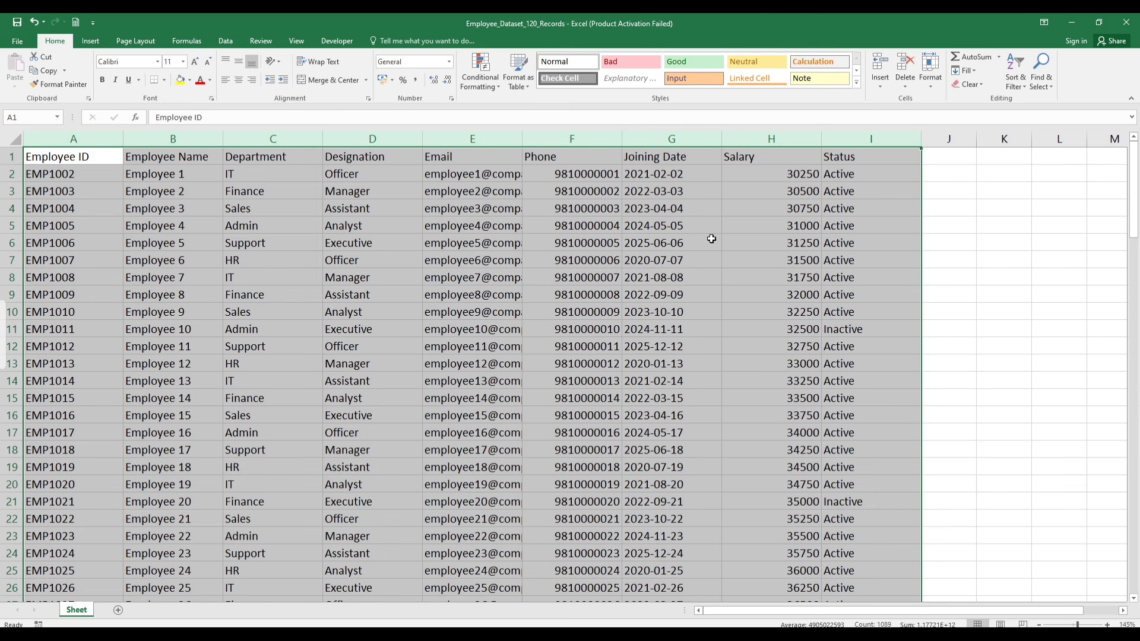
{"action": "left_click", "coordinate": [650, 238]}
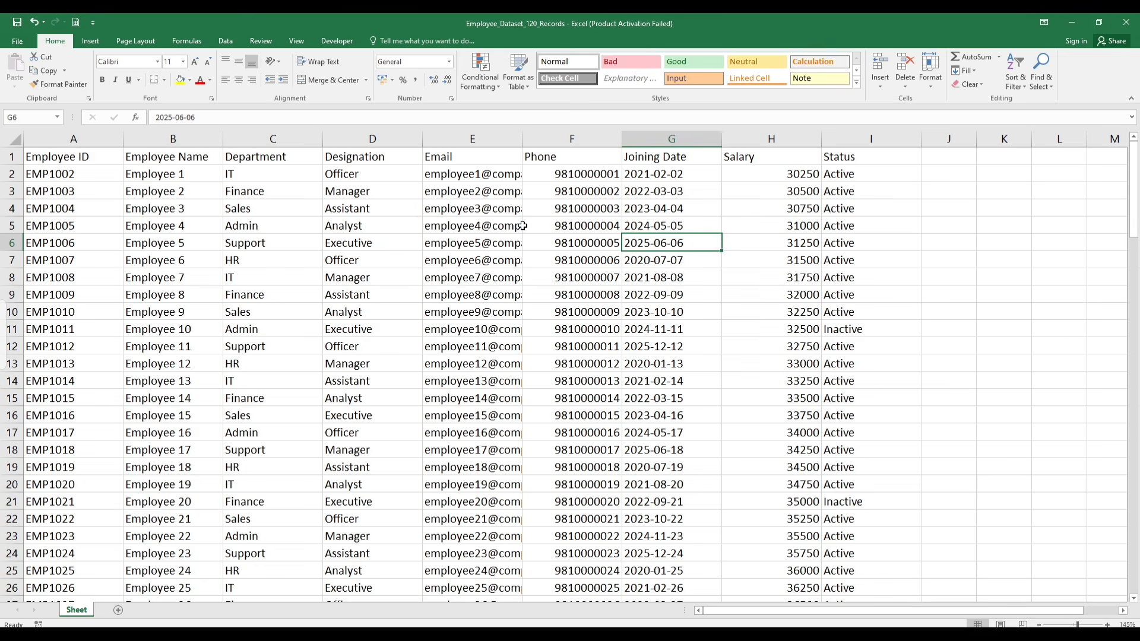
Widen the Email column enough to fit the complete e-mail addresses, and return to the start of the sheet
{"action": "scroll", "coordinate": [275, 302], "scroll_direction": "down", "scroll_amount": 18}
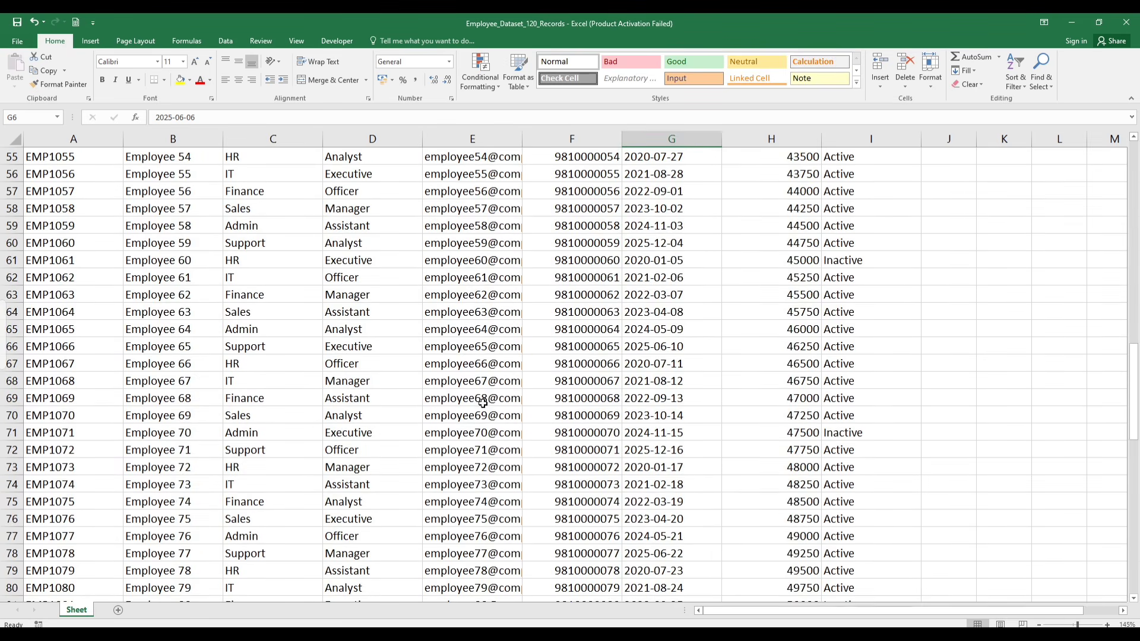
{"action": "scroll", "coordinate": [499, 421], "scroll_direction": "down", "scroll_amount": 18}
{"action": "scroll", "coordinate": [509, 386], "scroll_direction": "up", "scroll_amount": 7}
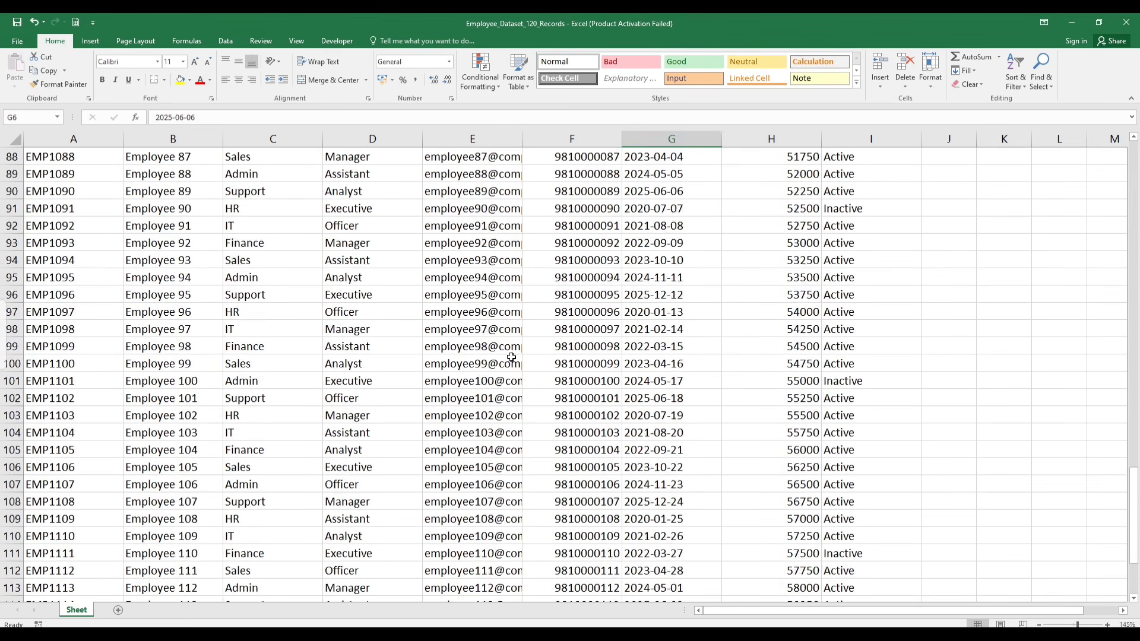
{"action": "scroll", "coordinate": [511, 357], "scroll_direction": "up", "scroll_amount": 8}
{"action": "left_click_drag", "start_coordinate": [522, 140], "coordinate": [581, 141]}
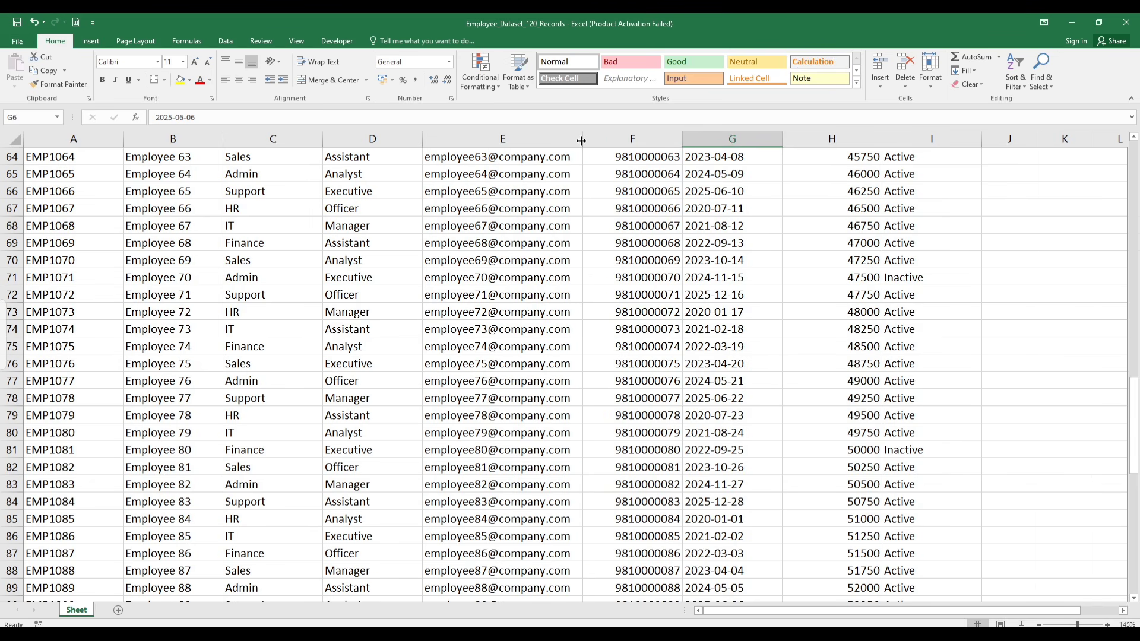
{"action": "scroll", "coordinate": [974, 344], "scroll_direction": "up", "scroll_amount": 2}
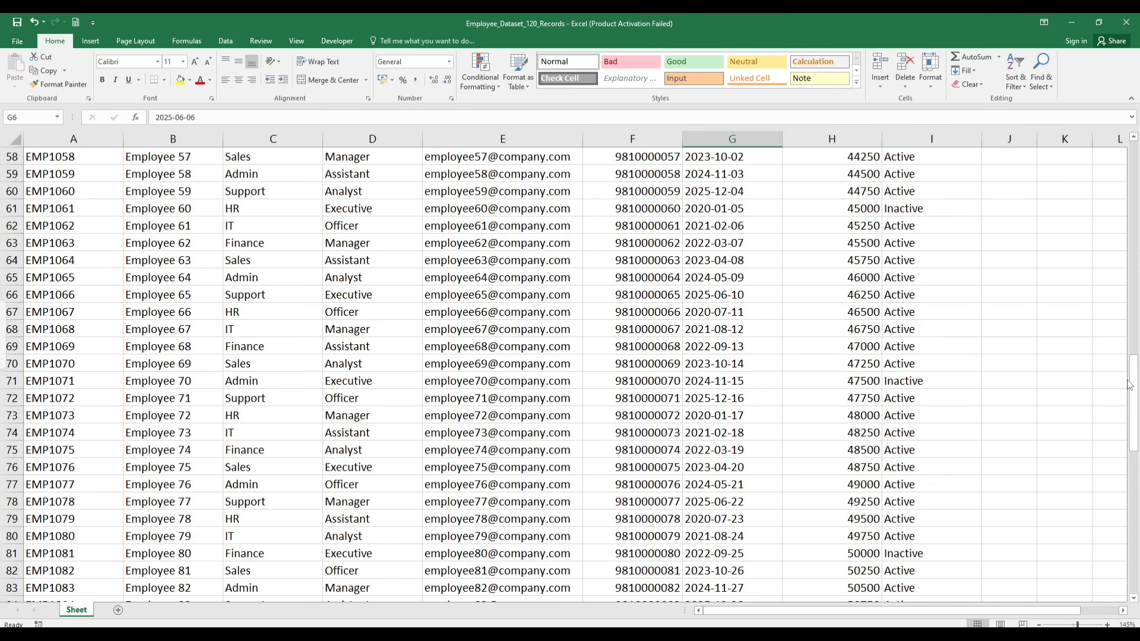
{"action": "left_click_drag", "start_coordinate": [1133, 356], "coordinate": [1109, 169]}
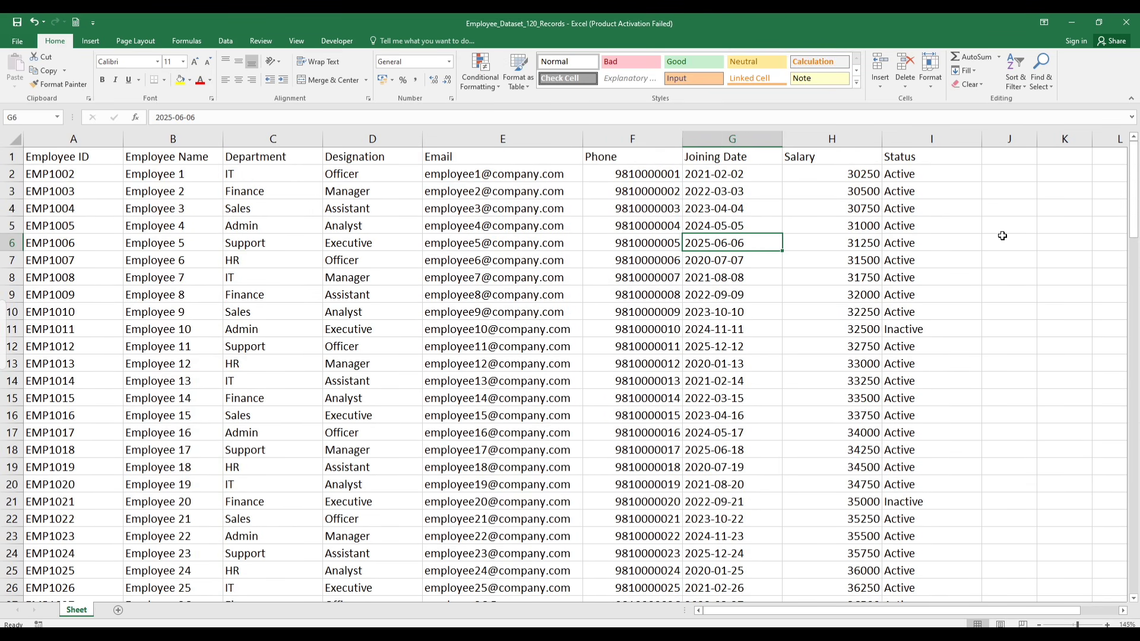
{"action": "left_click", "coordinate": [968, 220]}
{"action": "left_click", "coordinate": [1012, 191]}
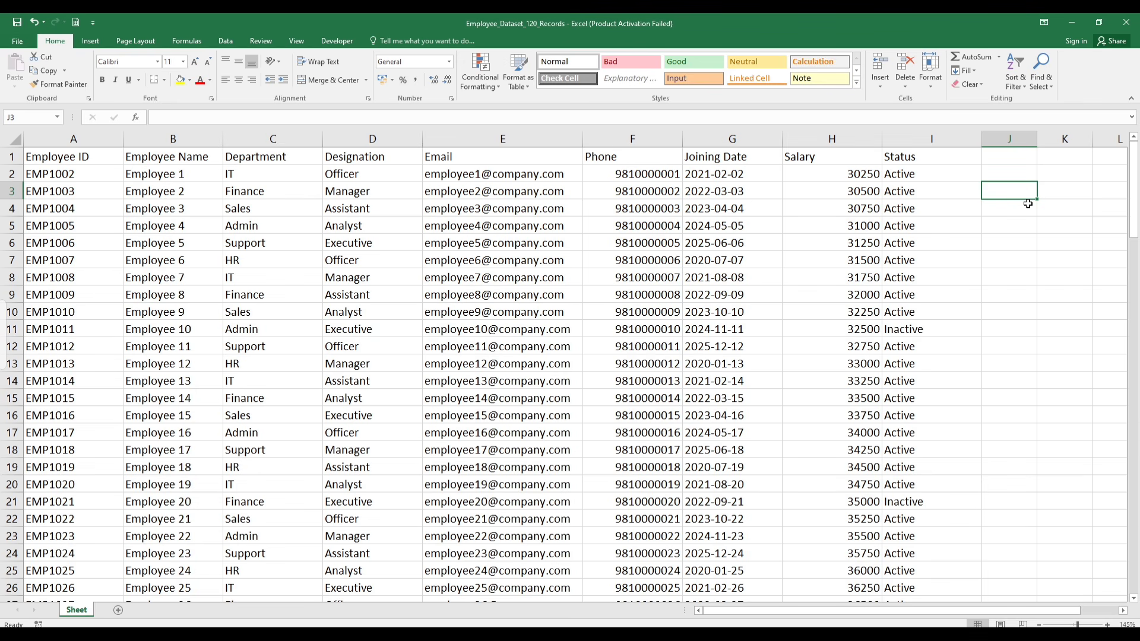
{"action": "left_click", "coordinate": [959, 226]}
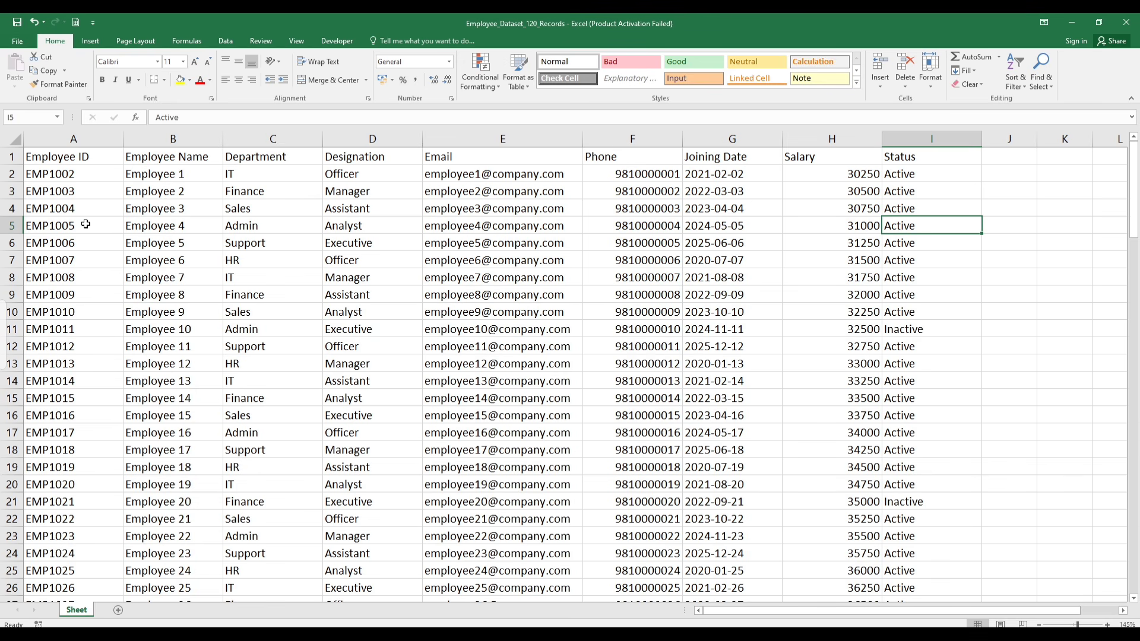
Select the complete employee dataset with its headers, A1:I121
{"action": "left_click", "coordinate": [52, 160]}
{"action": "left_click_drag", "start_coordinate": [118, 160], "coordinate": [859, 479]}
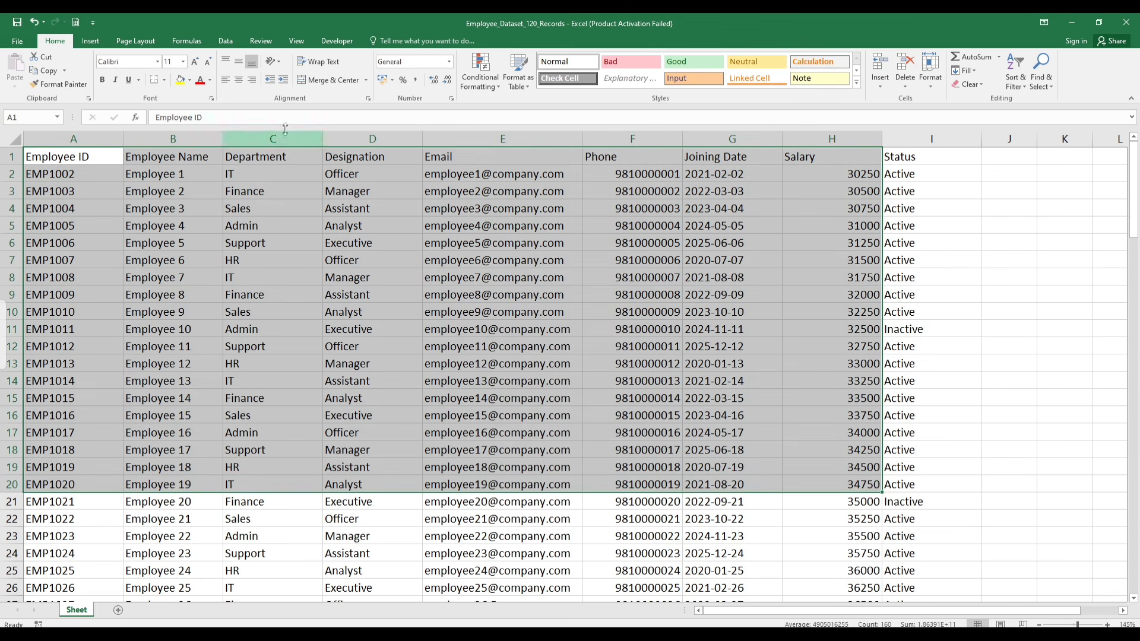
{"action": "left_click", "coordinate": [98, 153]}
{"action": "key", "text": "ctrl+shift+Right"}
{"action": "key", "text": "ctrl+shift+Down"}
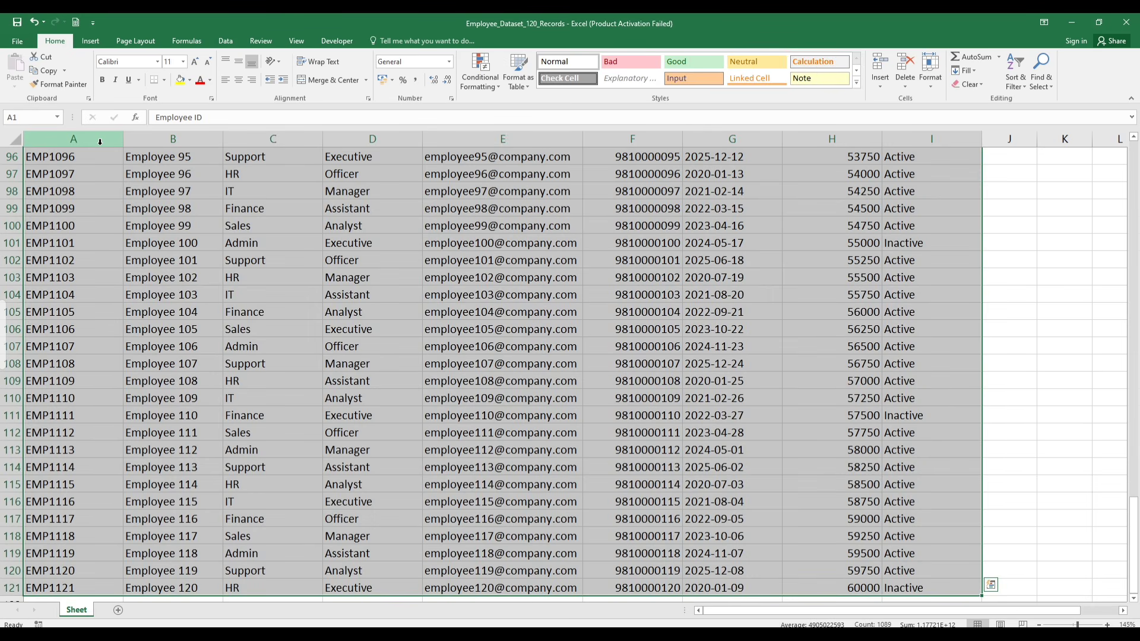
Start formatting the selected dataset as a table with the red style from the first Medium row
{"action": "left_click", "coordinate": [515, 82]}
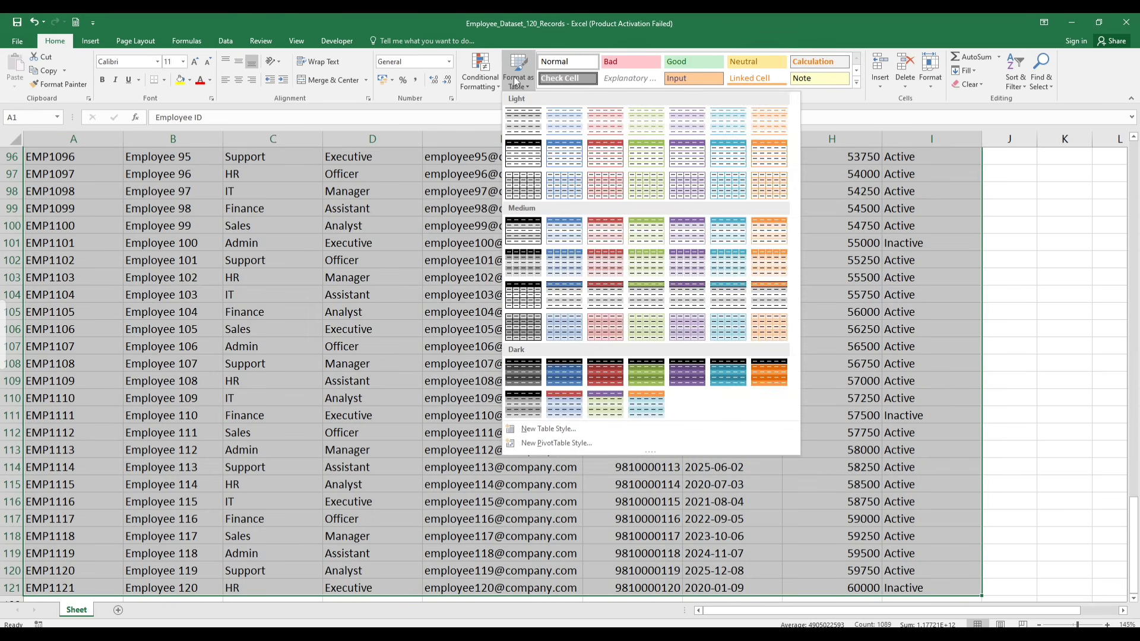
{"action": "left_click", "coordinate": [1080, 91]}
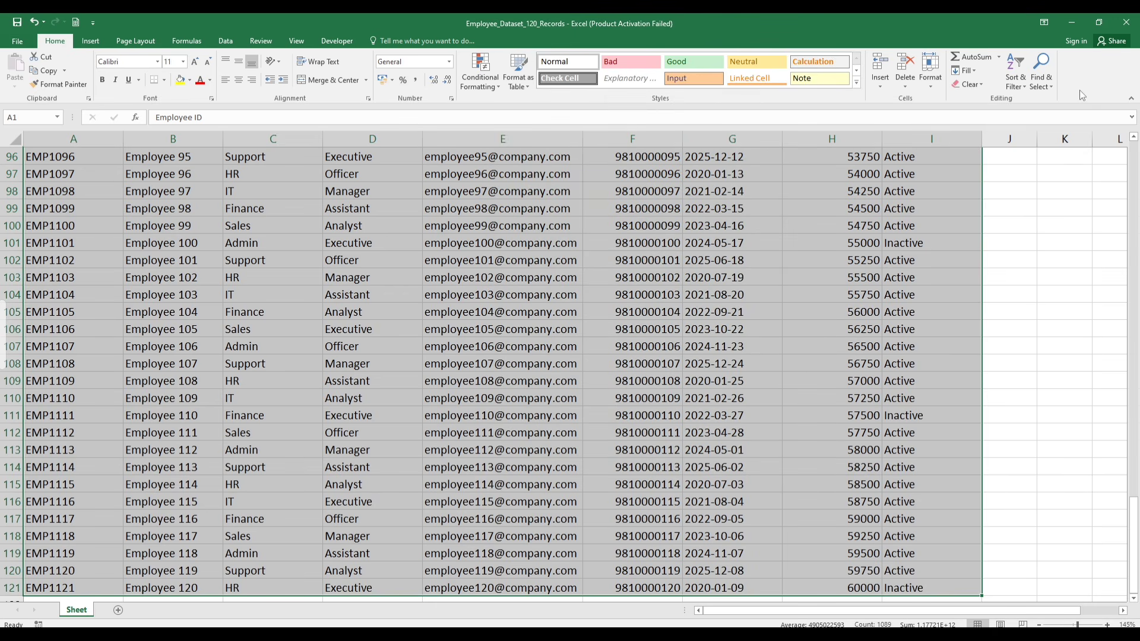
{"action": "left_click", "coordinate": [524, 83]}
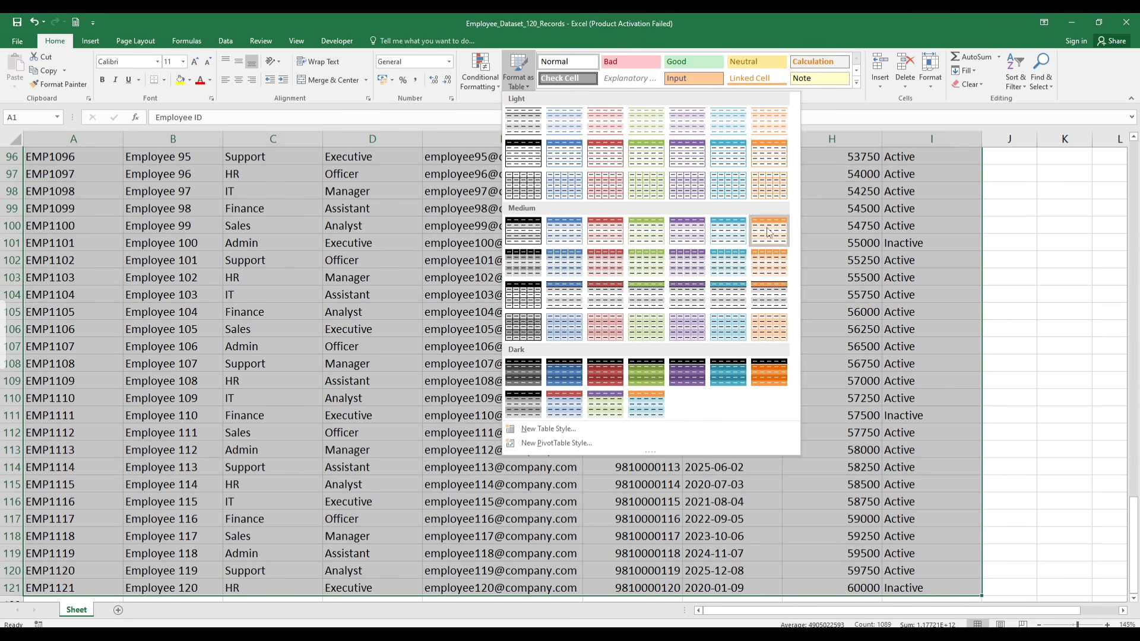
{"action": "left_click", "coordinate": [615, 238]}
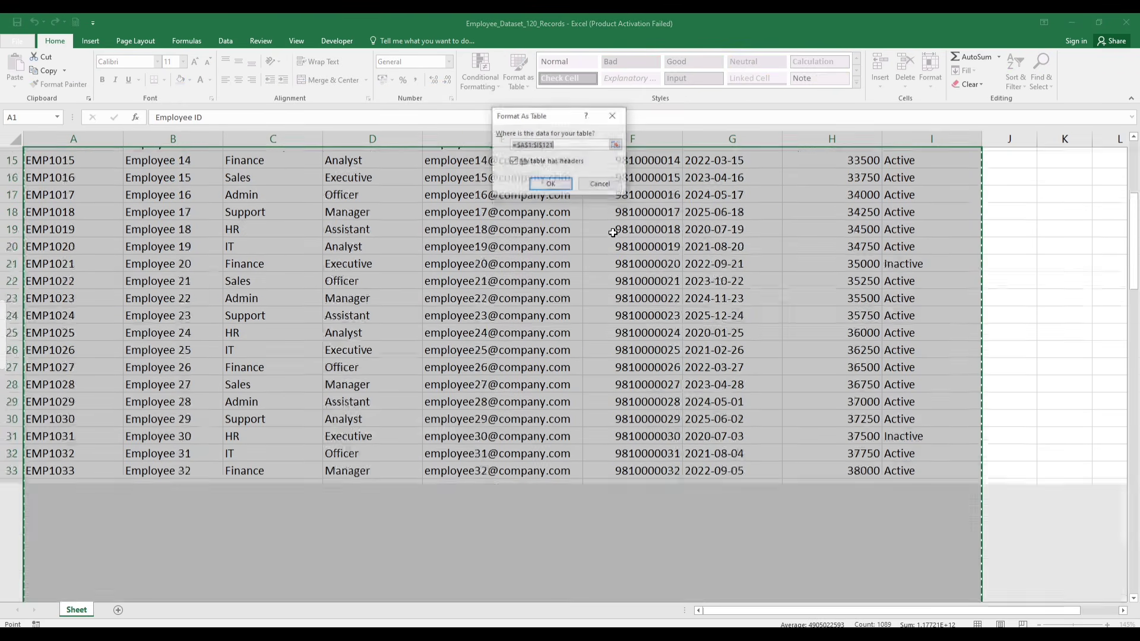
{"action": "left_click_drag", "start_coordinate": [536, 123], "coordinate": [464, 186]}
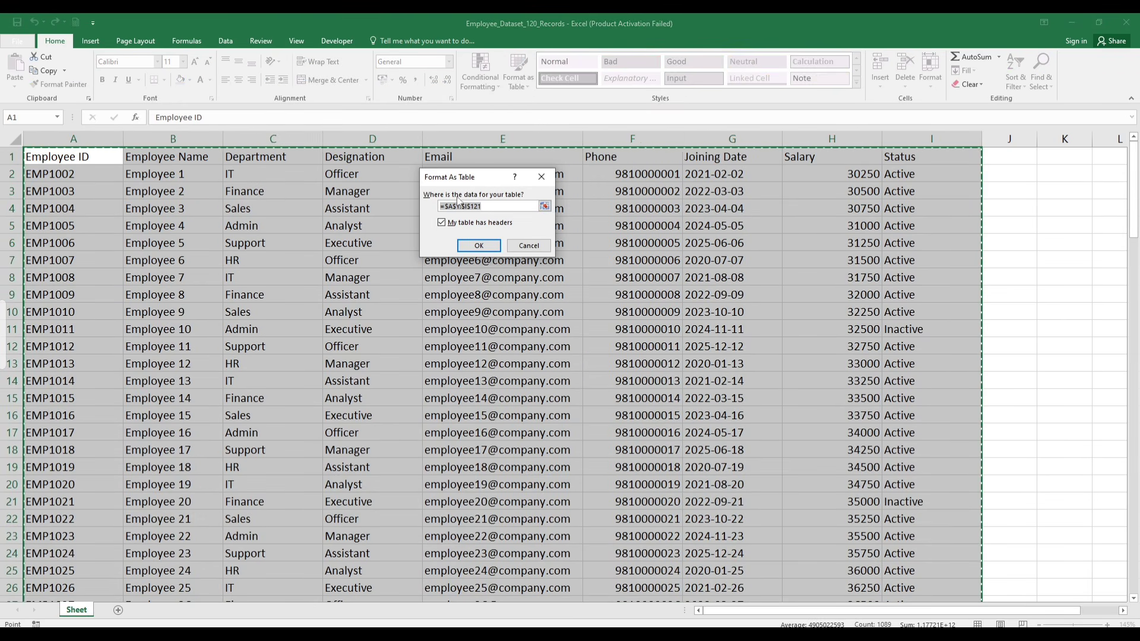
Clear the data range in the Format As Table dialog and pick A1:I121 from the sheet again
{"action": "left_click", "coordinate": [499, 206]}
{"action": "key", "text": "BackSpace"}
{"action": "key", "text": "BackSpace"}
{"action": "key", "text": "BackSpace"}
{"action": "key", "text": "BackSpace"}
{"action": "key", "text": "BackSpace"}
{"action": "key", "text": "BackSpace"}
{"action": "key", "text": "BackSpace"}
{"action": "key", "text": "BackSpace"}
{"action": "key", "text": "BackSpace"}
{"action": "key", "text": "BackSpace"}
{"action": "key", "text": "BackSpace"}
{"action": "key", "text": "BackSpace"}
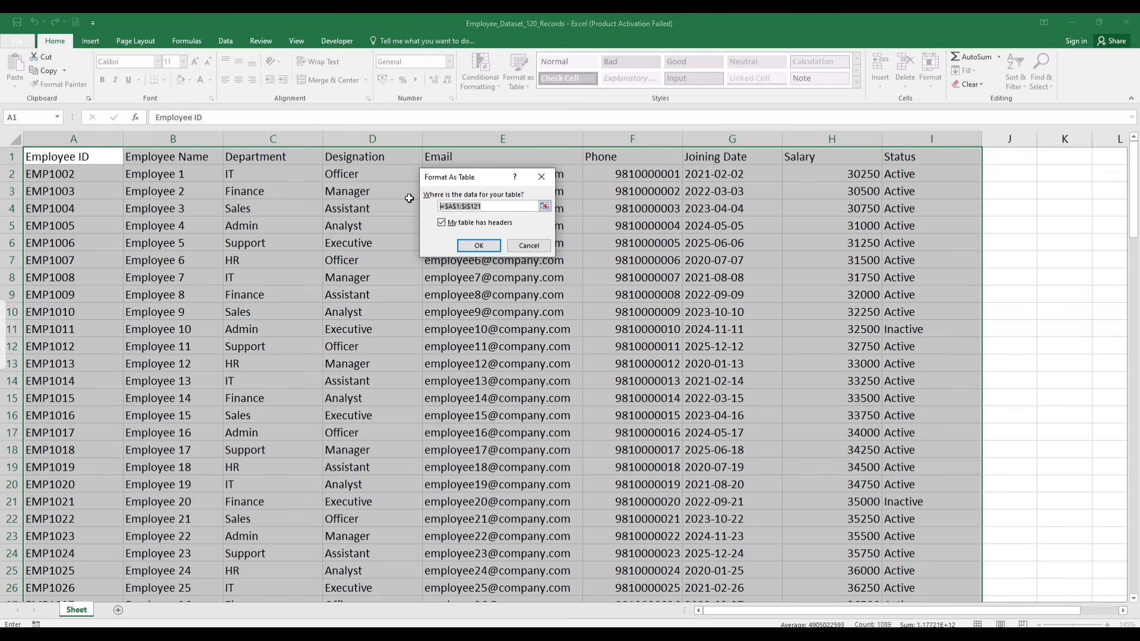
{"action": "left_click_drag", "start_coordinate": [436, 184], "coordinate": [517, 142]}
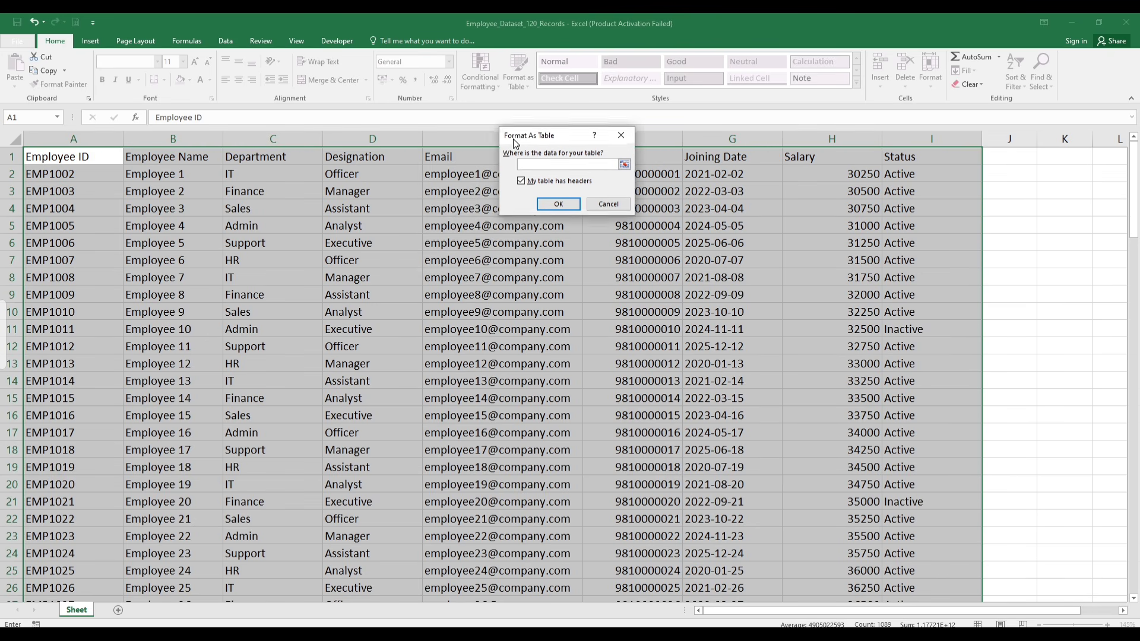
{"action": "left_click", "coordinate": [46, 158]}
{"action": "key", "text": "ctrl+shift+Right"}
{"action": "key", "text": "ctrl+shift+Down"}
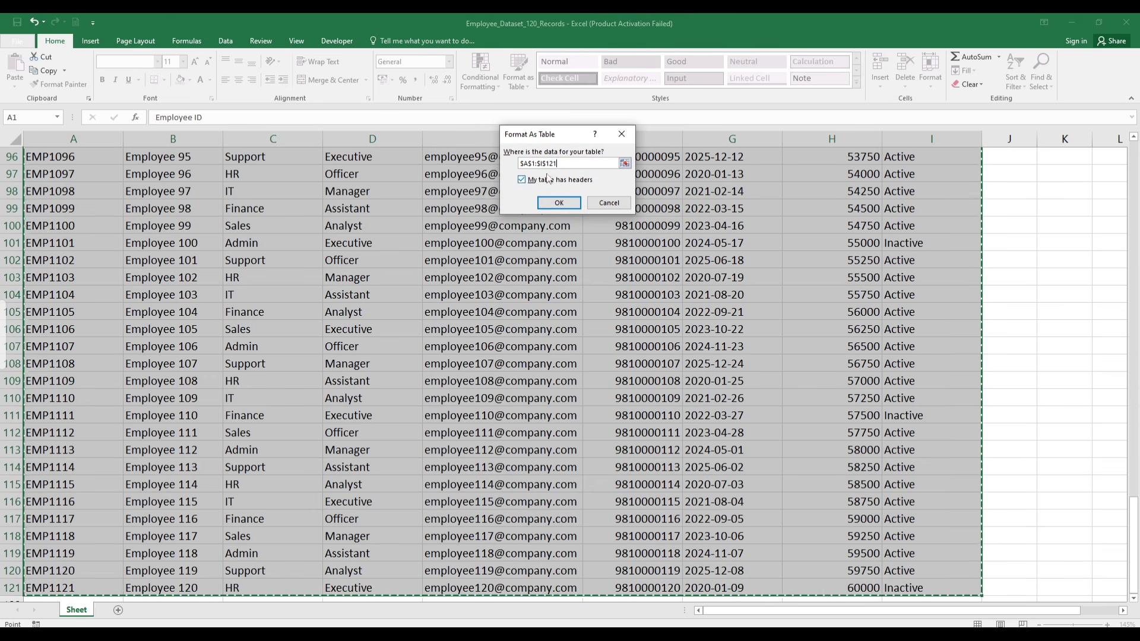
Toggle the "My table has headers" option off and on, and cancel the Format As Table dialog
{"action": "left_click_drag", "start_coordinate": [557, 163], "coordinate": [502, 175]}
{"action": "left_click", "coordinate": [570, 164]}
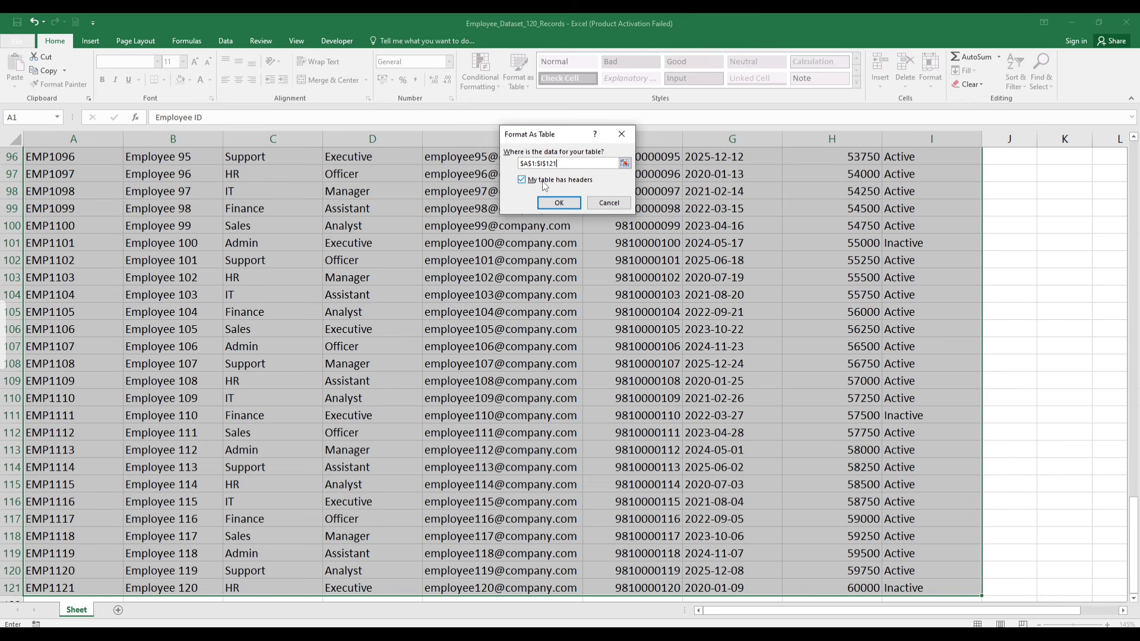
{"action": "left_click", "coordinate": [544, 183]}
{"action": "left_click", "coordinate": [541, 184]}
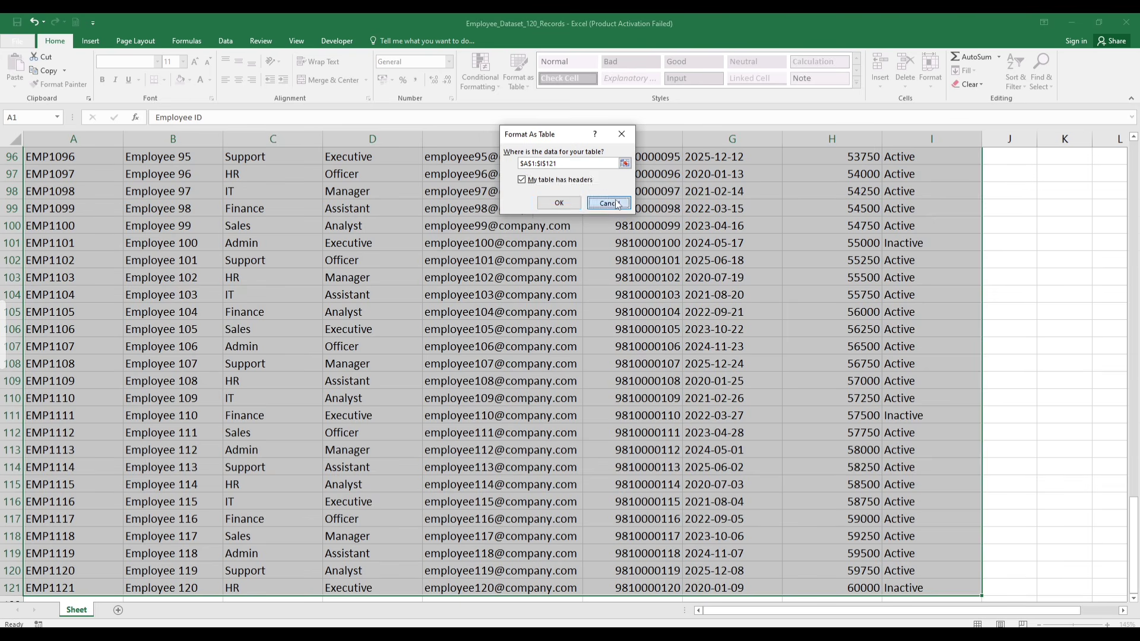
{"action": "left_click", "coordinate": [610, 203]}
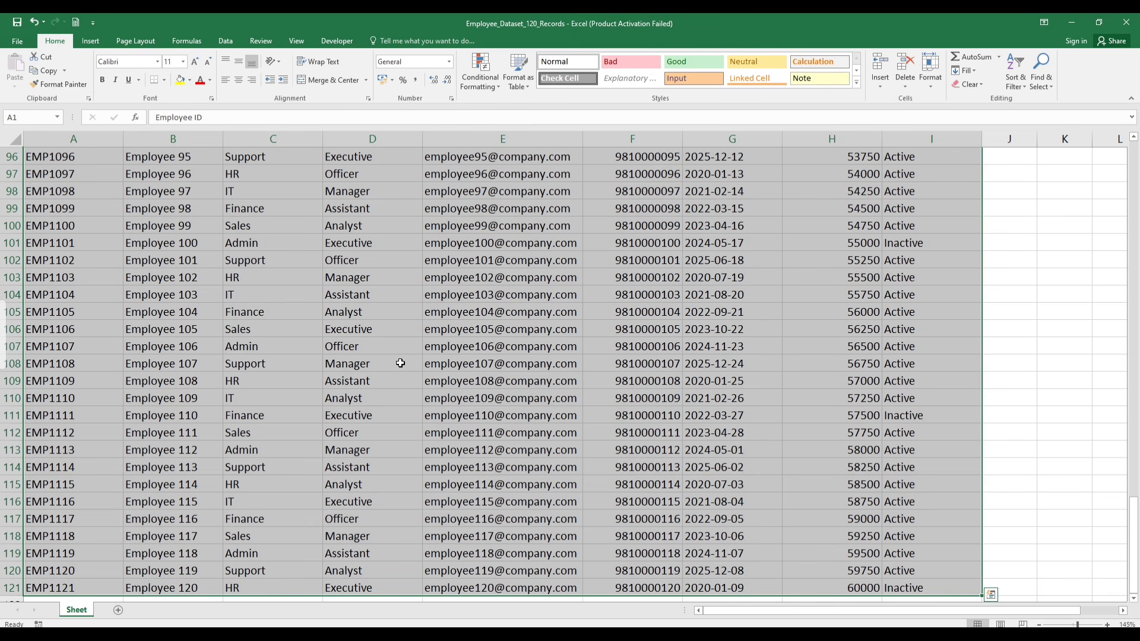
Create a table from the range A1:I121 with the "My table has headers" option on
{"action": "key", "text": "ctrl+t"}
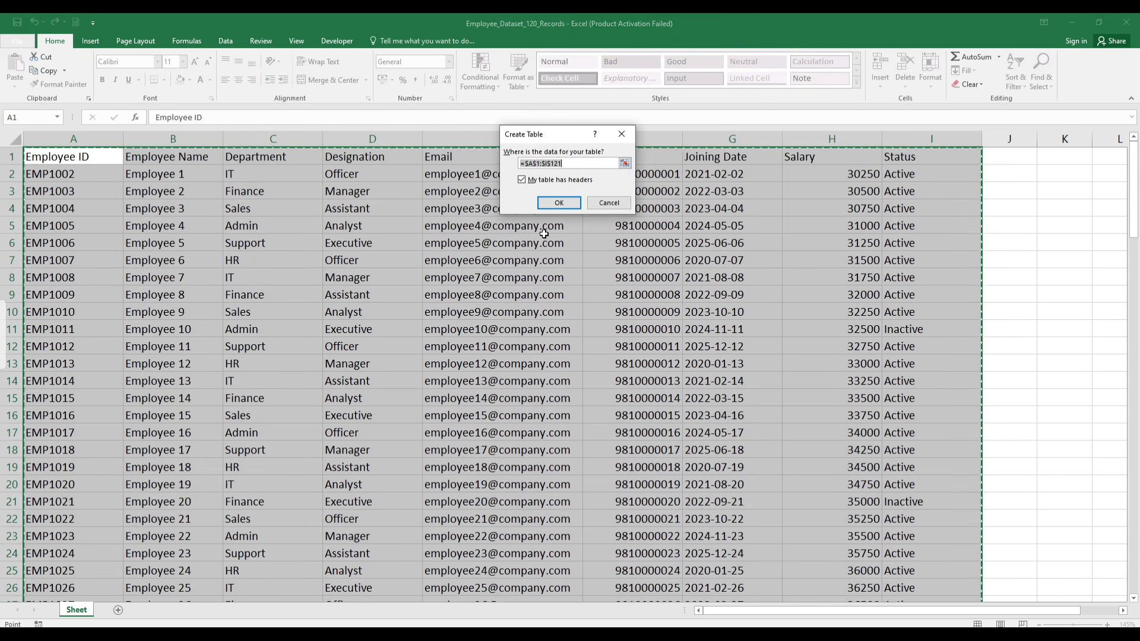
{"action": "left_click_drag", "start_coordinate": [551, 141], "coordinate": [284, 117]}
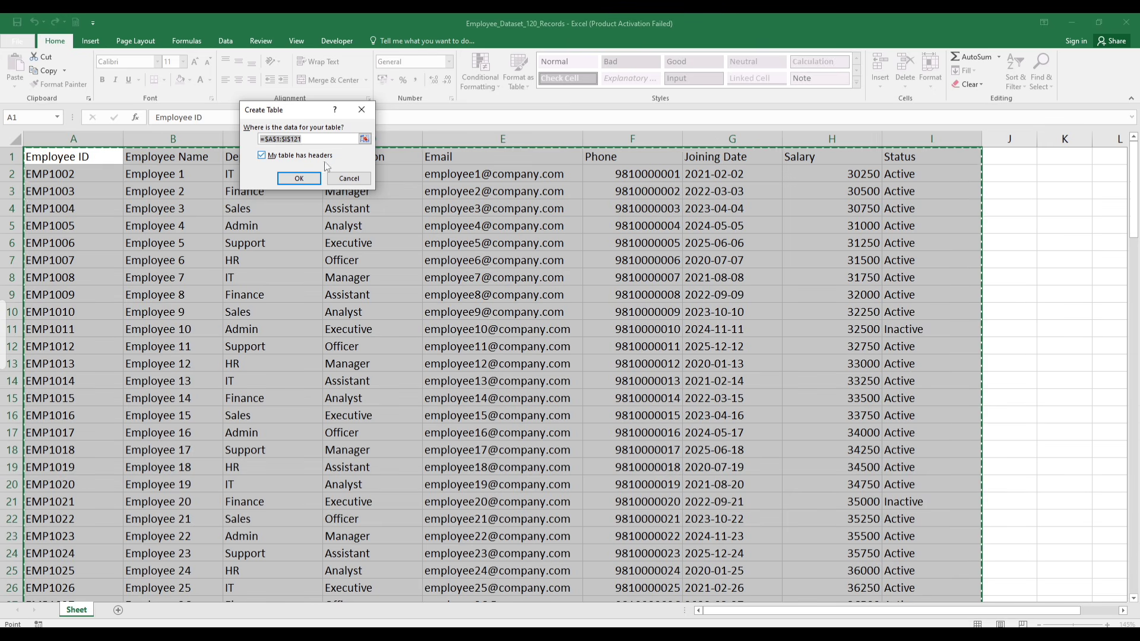
{"action": "left_click_drag", "start_coordinate": [291, 110], "coordinate": [385, 118]}
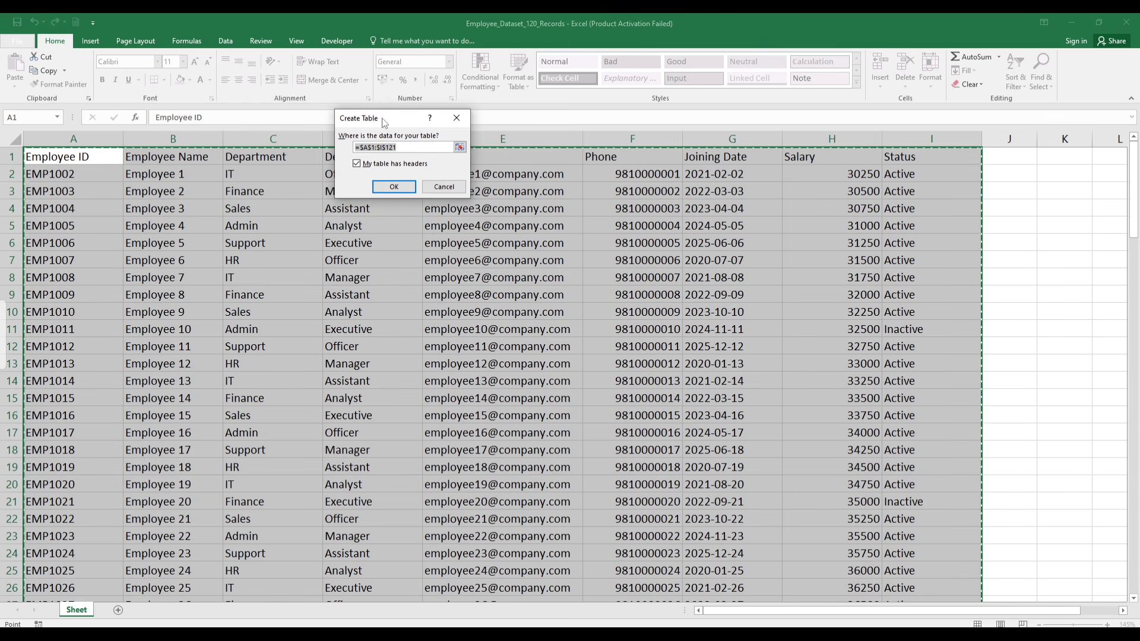
{"action": "left_click", "coordinate": [394, 186]}
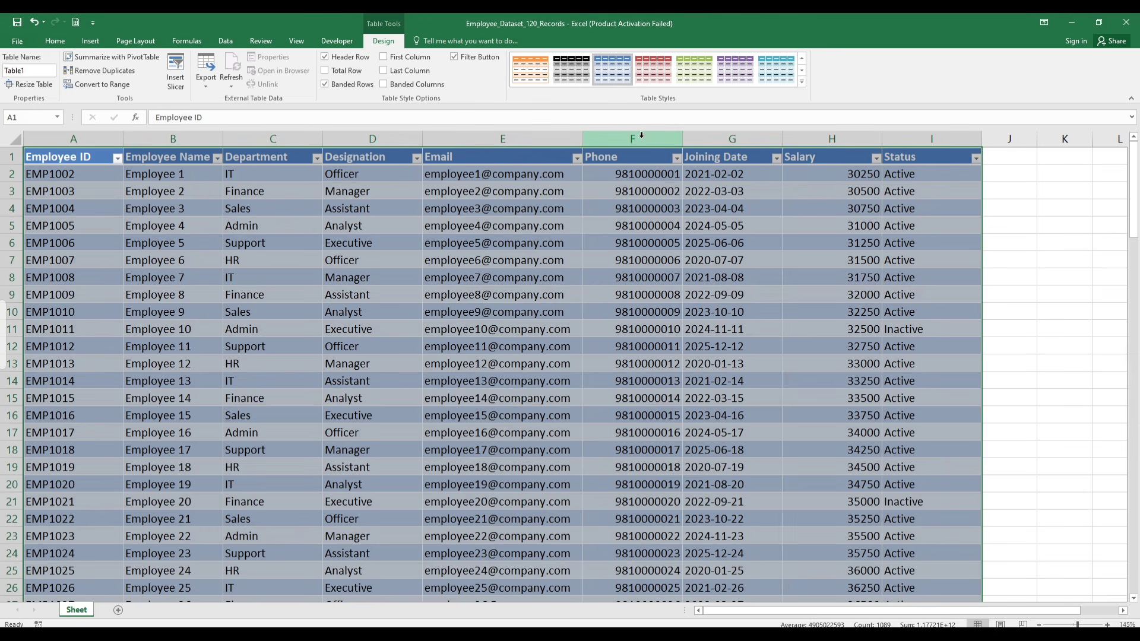
{"action": "left_click", "coordinate": [653, 207]}
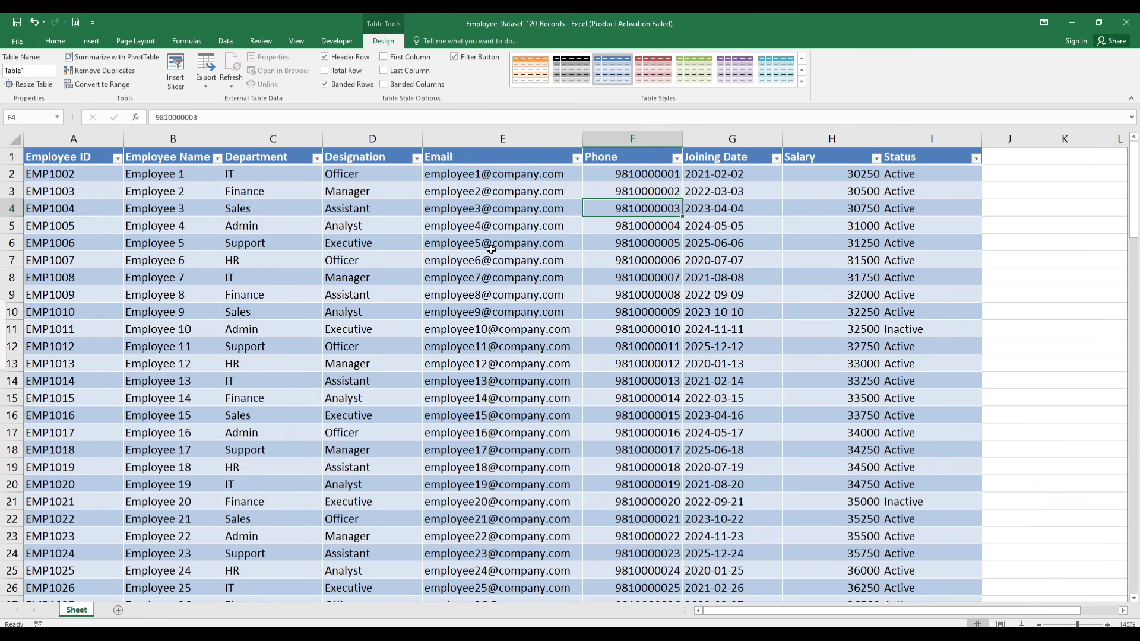
Examine the sort and filter options of the Employee ID and Email columns without applying a filter
{"action": "left_click", "coordinate": [116, 158]}
{"action": "mouse_move", "coordinate": [117, 196]}
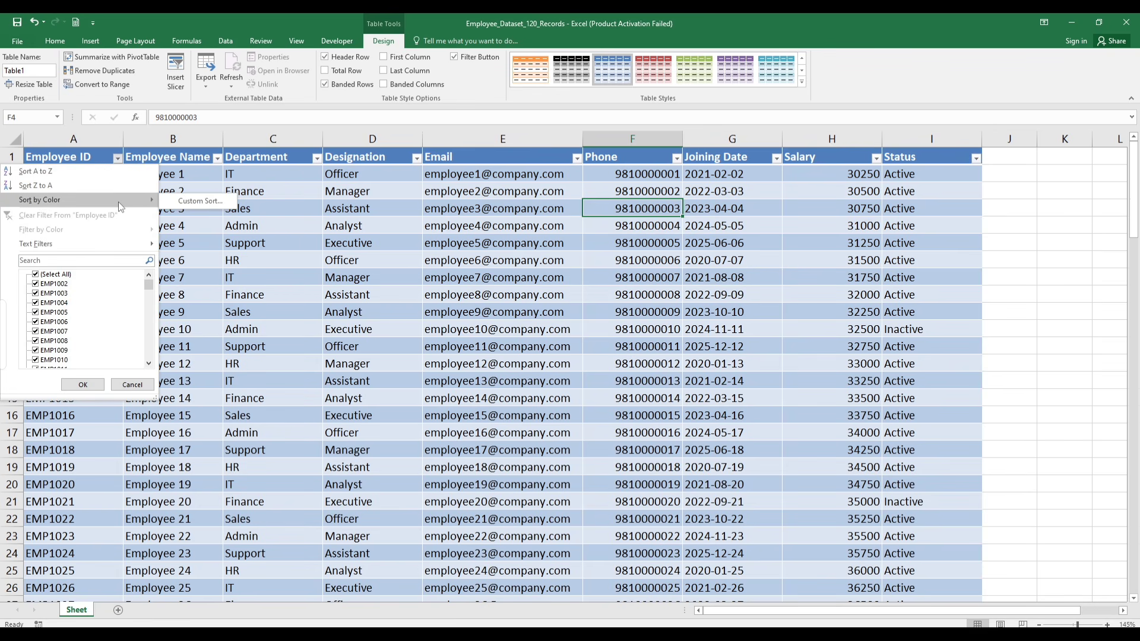
{"action": "mouse_move", "coordinate": [92, 239]}
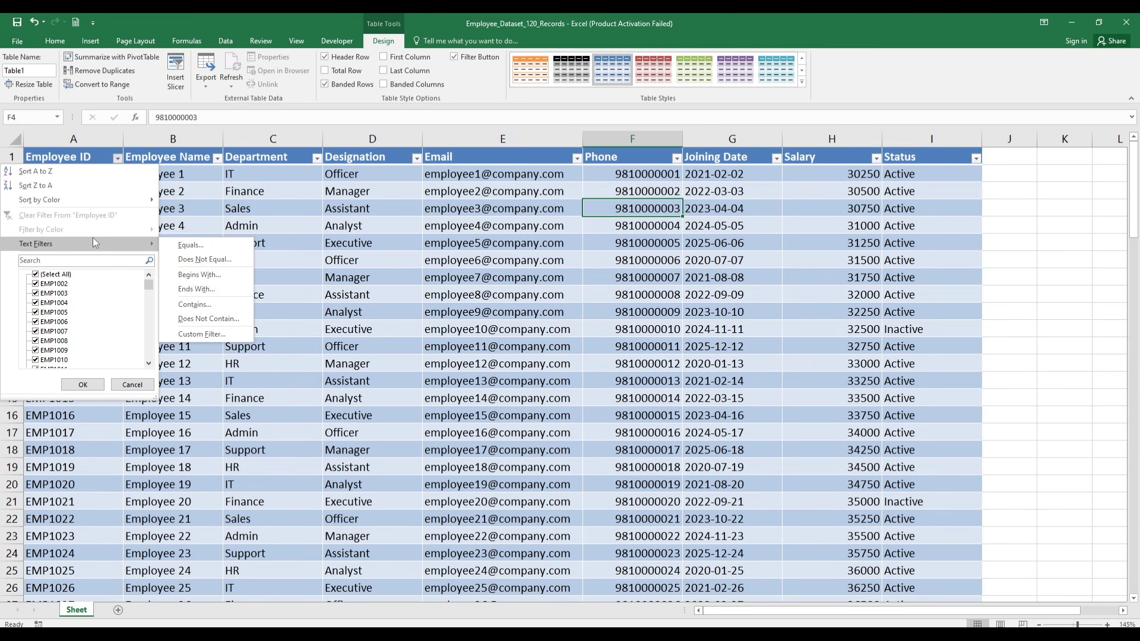
{"action": "left_click", "coordinate": [482, 224]}
{"action": "left_click", "coordinate": [583, 219]}
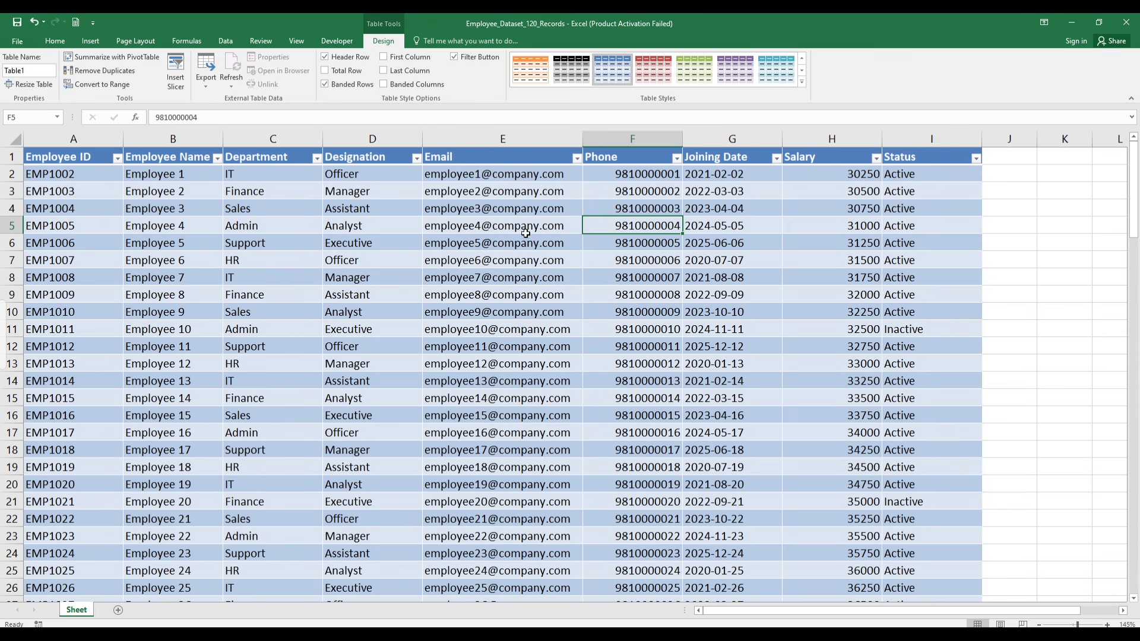
{"action": "left_click", "coordinate": [486, 193]}
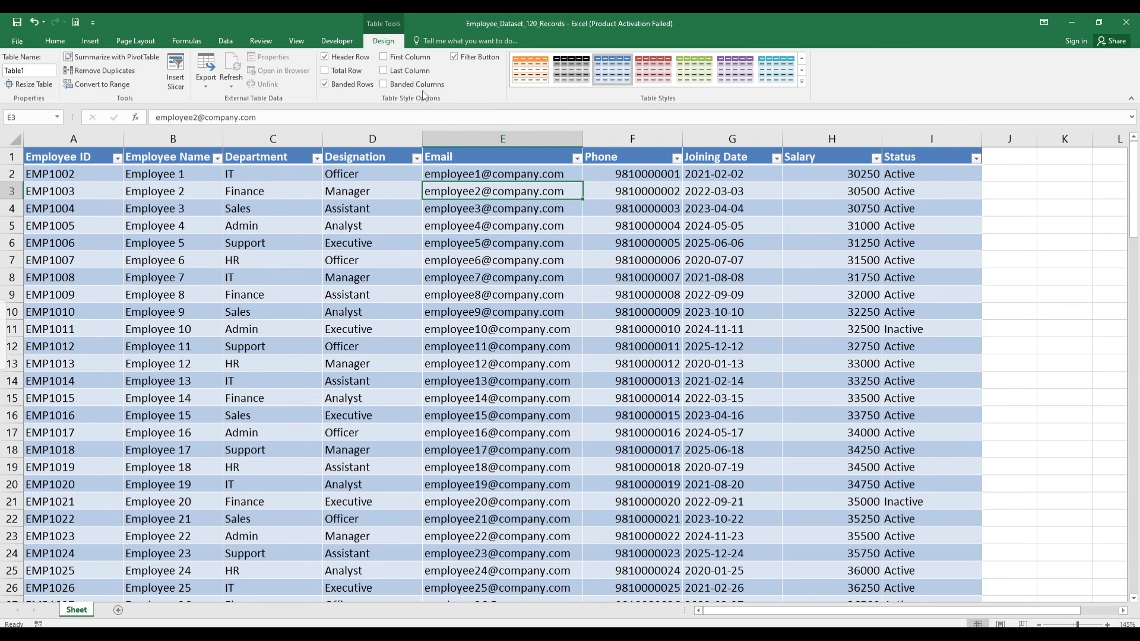
{"action": "left_click", "coordinate": [576, 158]}
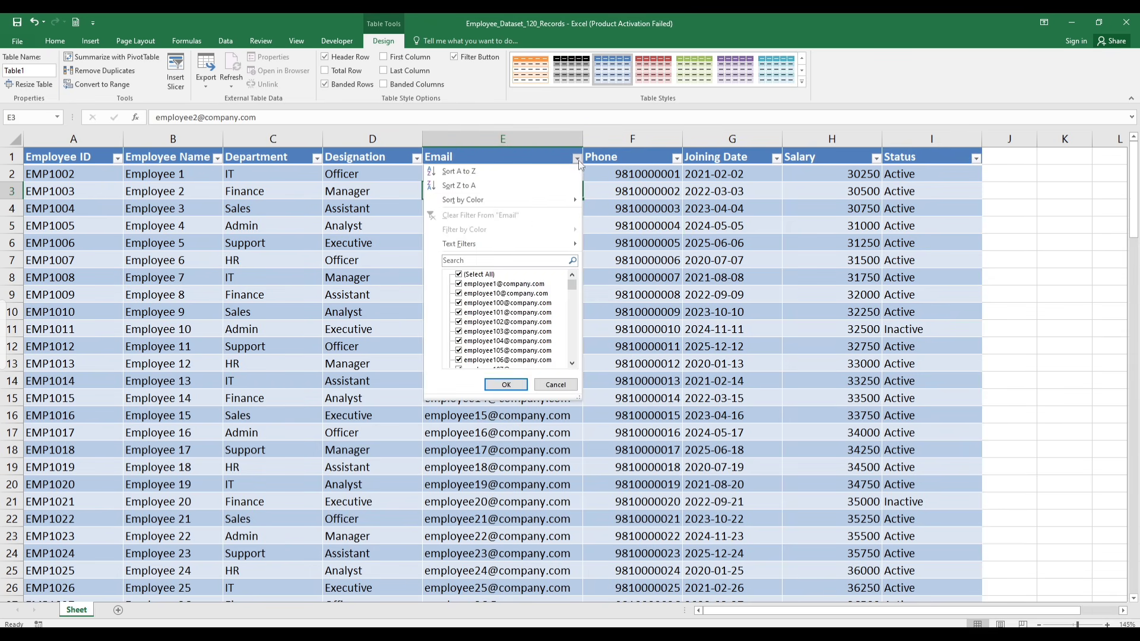
{"action": "left_click", "coordinate": [506, 385]}
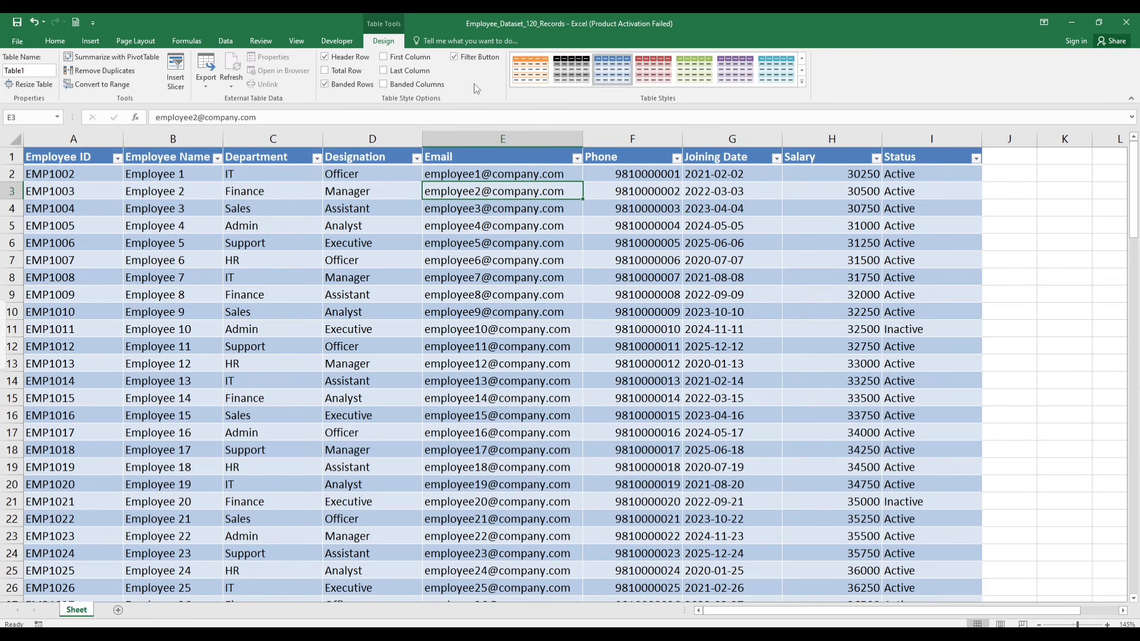
Turn the table's Filter Button option off and back on
{"action": "left_click", "coordinate": [454, 57]}
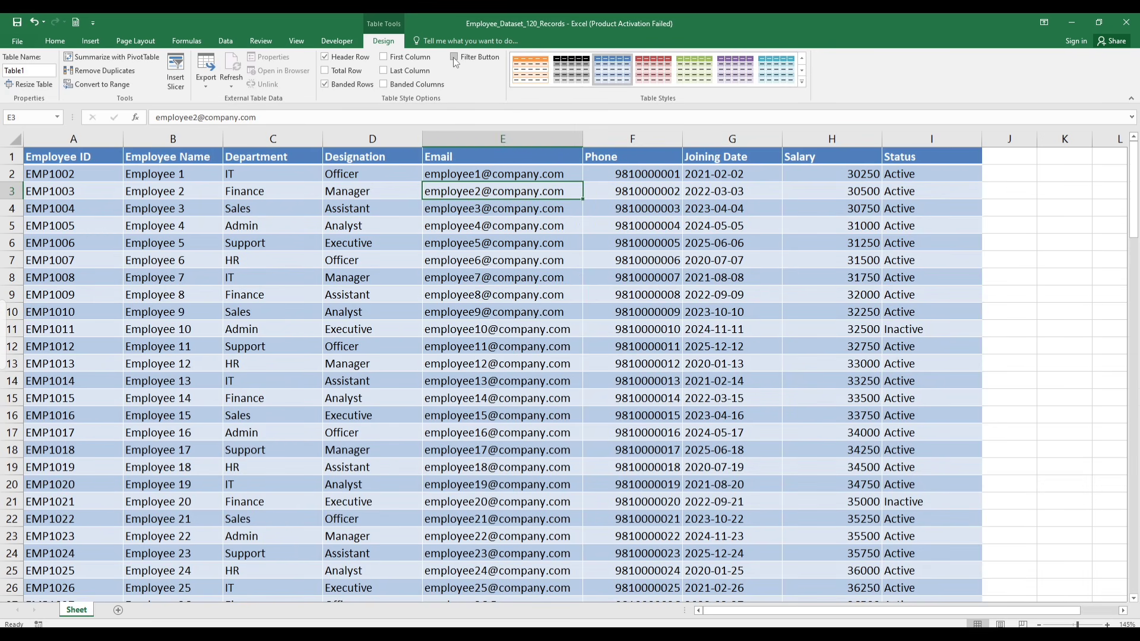
{"action": "left_click", "coordinate": [453, 57]}
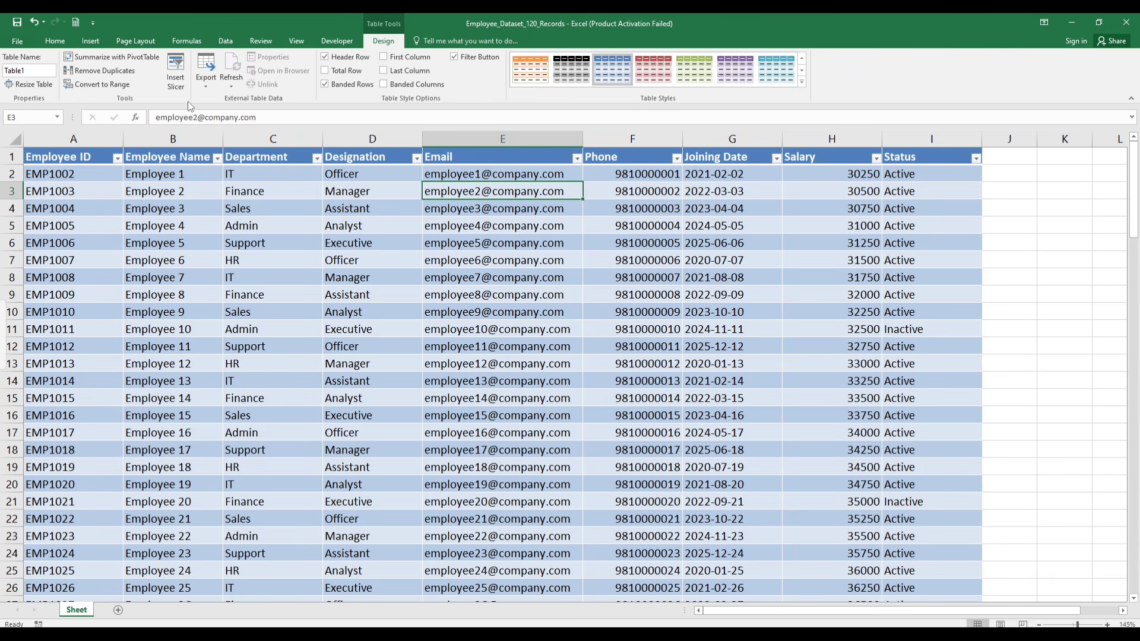
{"action": "left_click", "coordinate": [407, 292]}
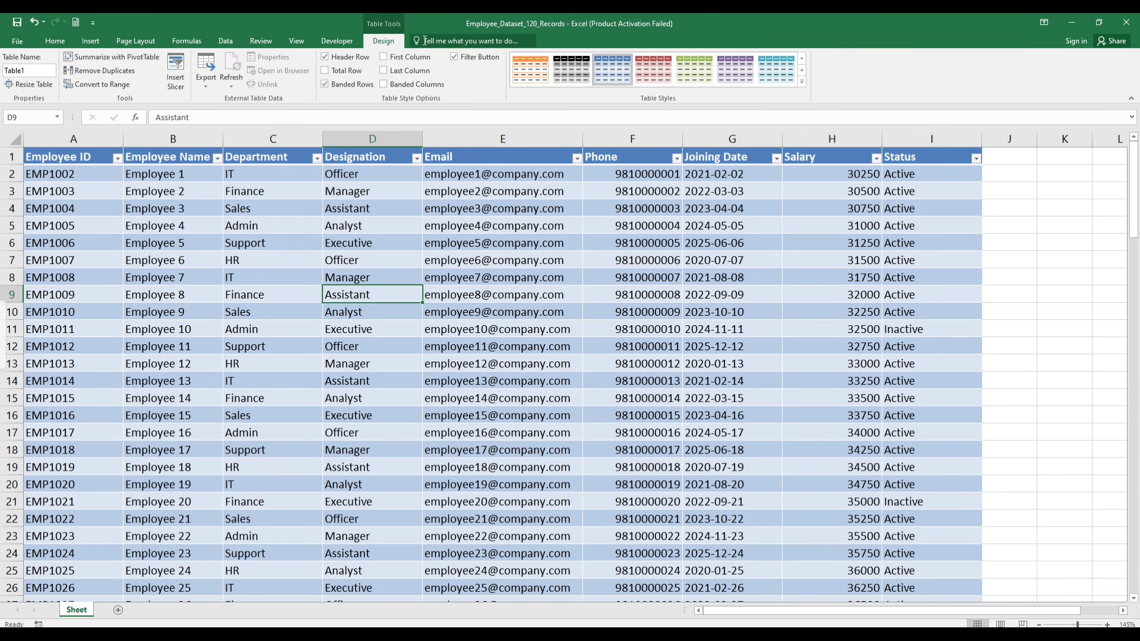
{"action": "left_click", "coordinate": [440, 414]}
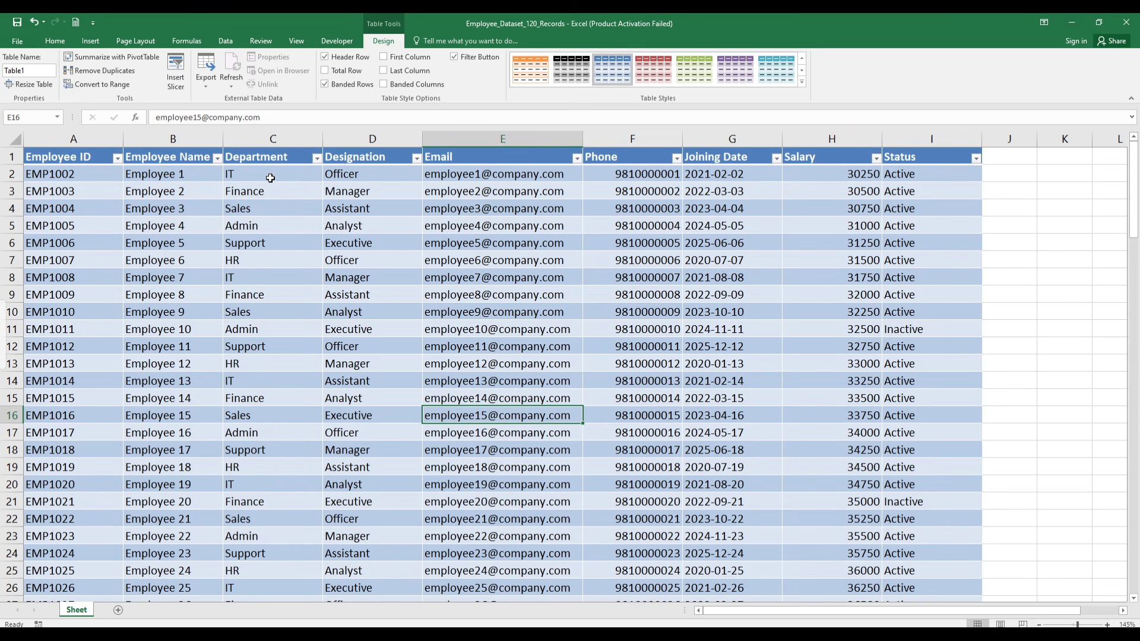
Examine the Department column's entries and its filter list without applying a filter
{"action": "left_click_drag", "start_coordinate": [270, 174], "coordinate": [287, 390]}
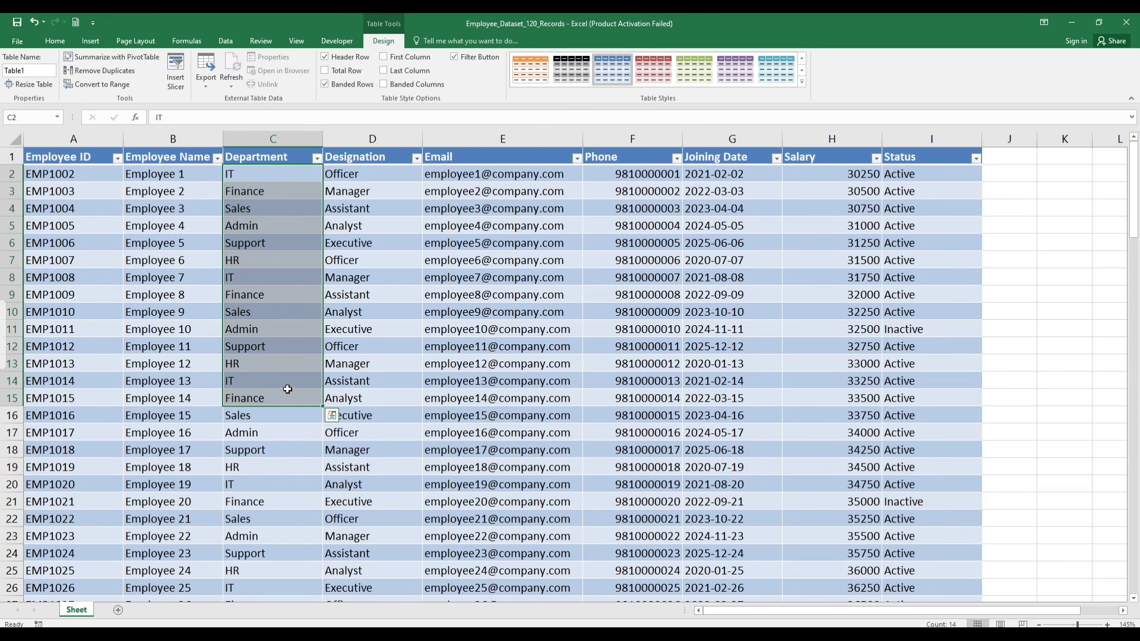
{"action": "left_click", "coordinate": [316, 158]}
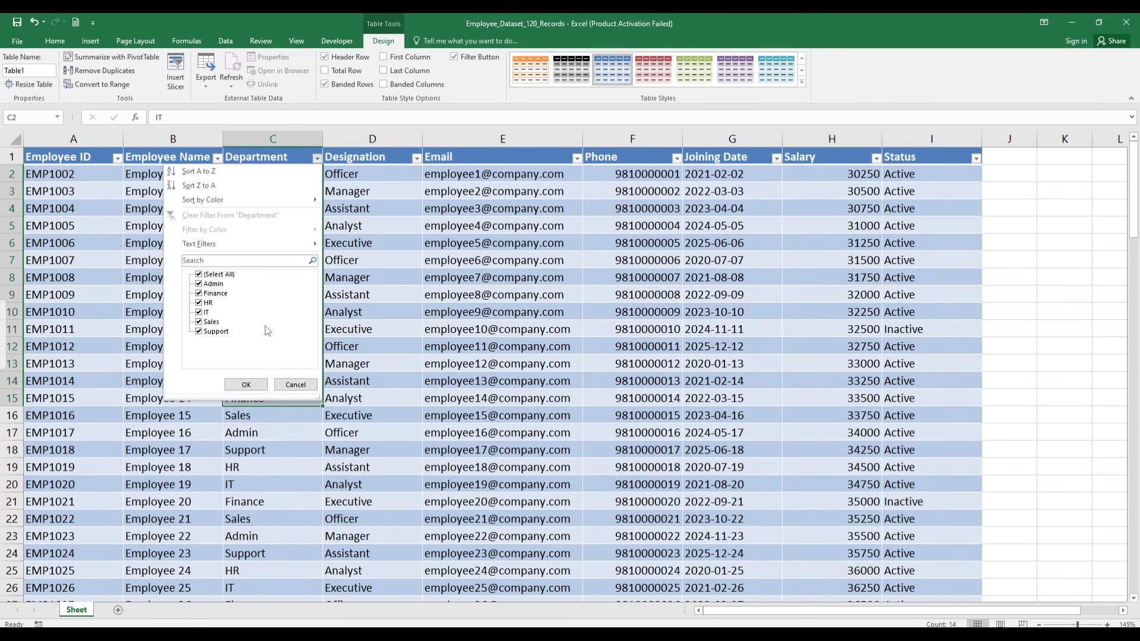
{"action": "left_click", "coordinate": [294, 385]}
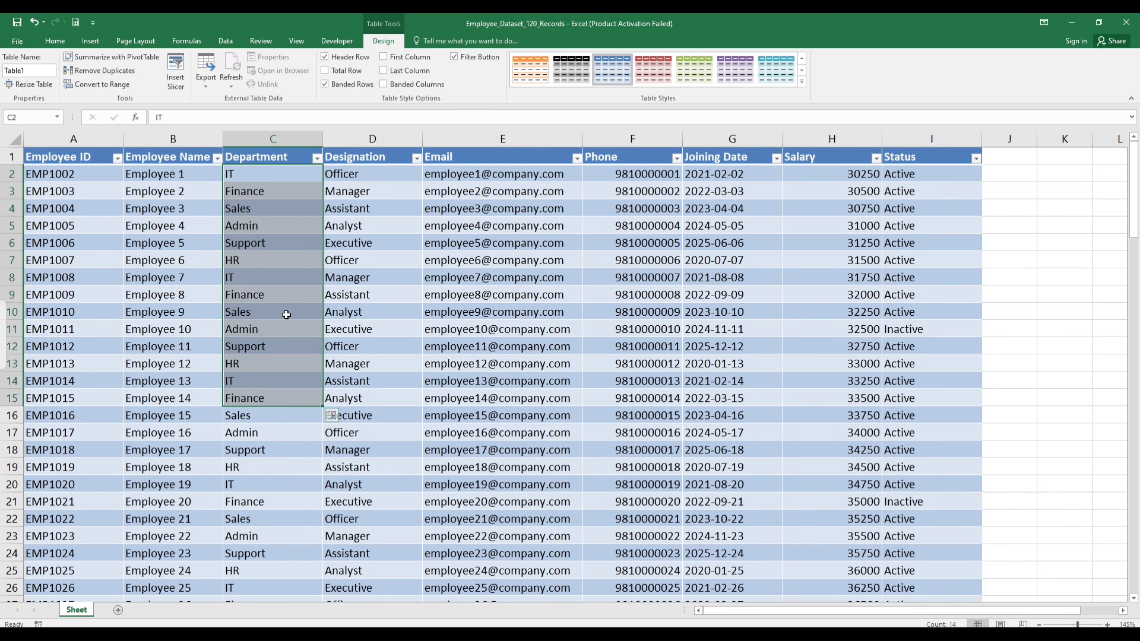
{"action": "left_click", "coordinate": [349, 277]}
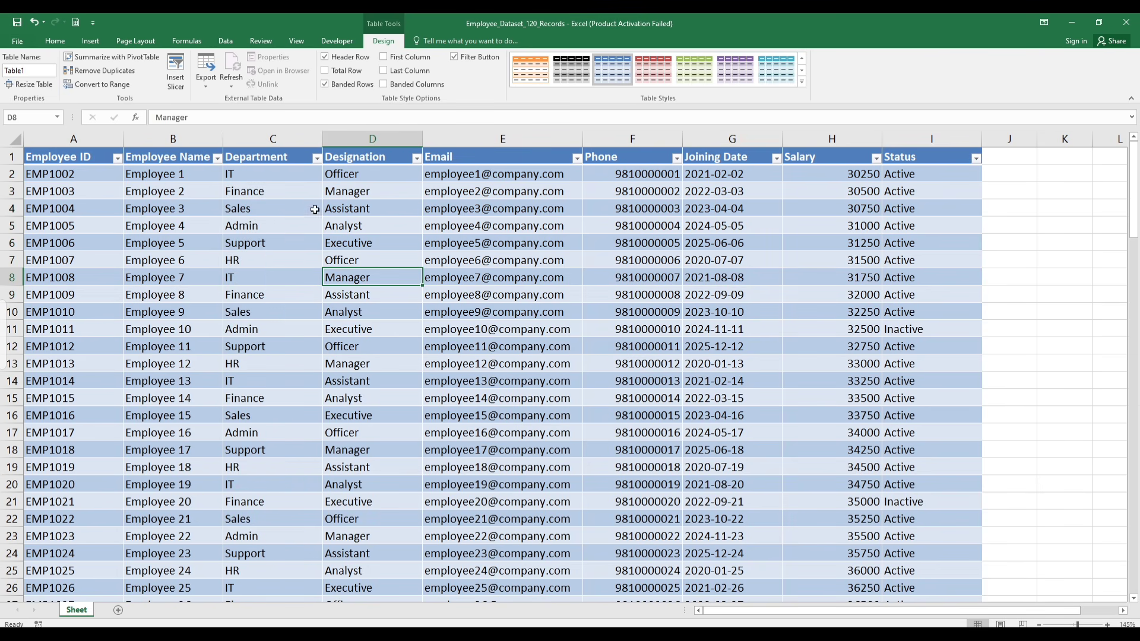
{"action": "left_click", "coordinate": [317, 158]}
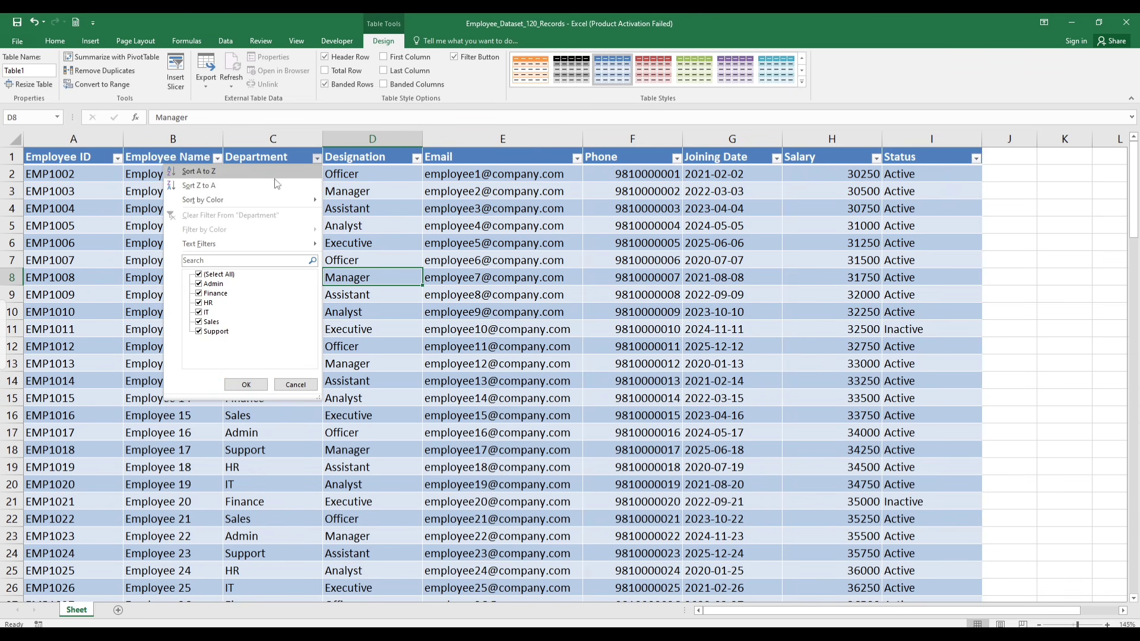
{"action": "key", "text": "Escape"}
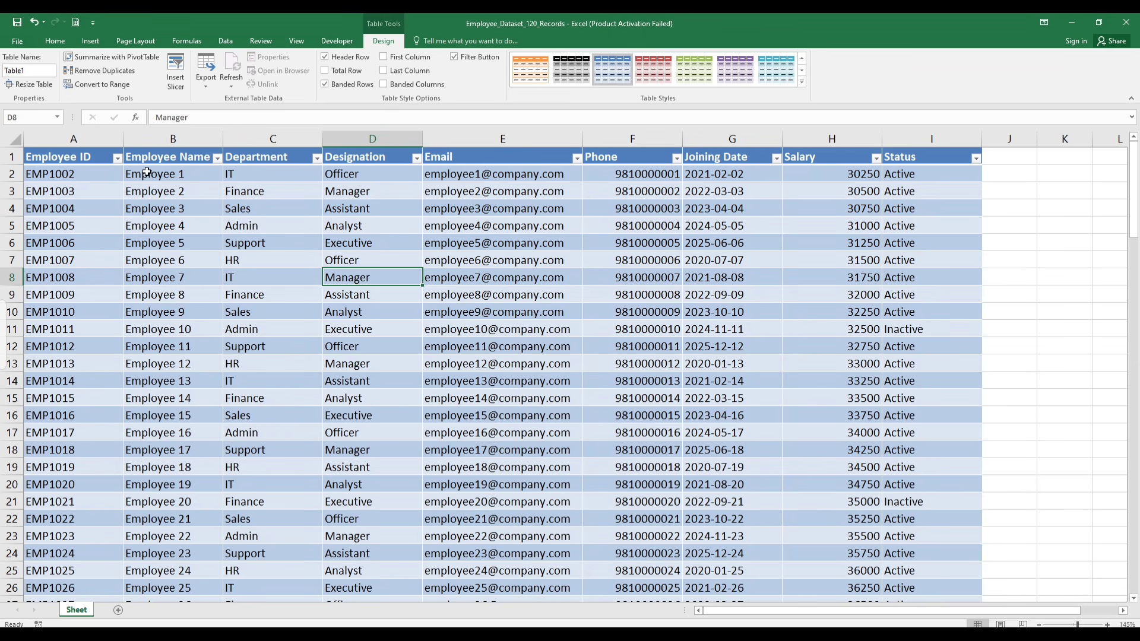
Insert a slicer for the Department column of the employee table
{"action": "left_click", "coordinate": [254, 190]}
{"action": "left_click", "coordinate": [454, 313]}
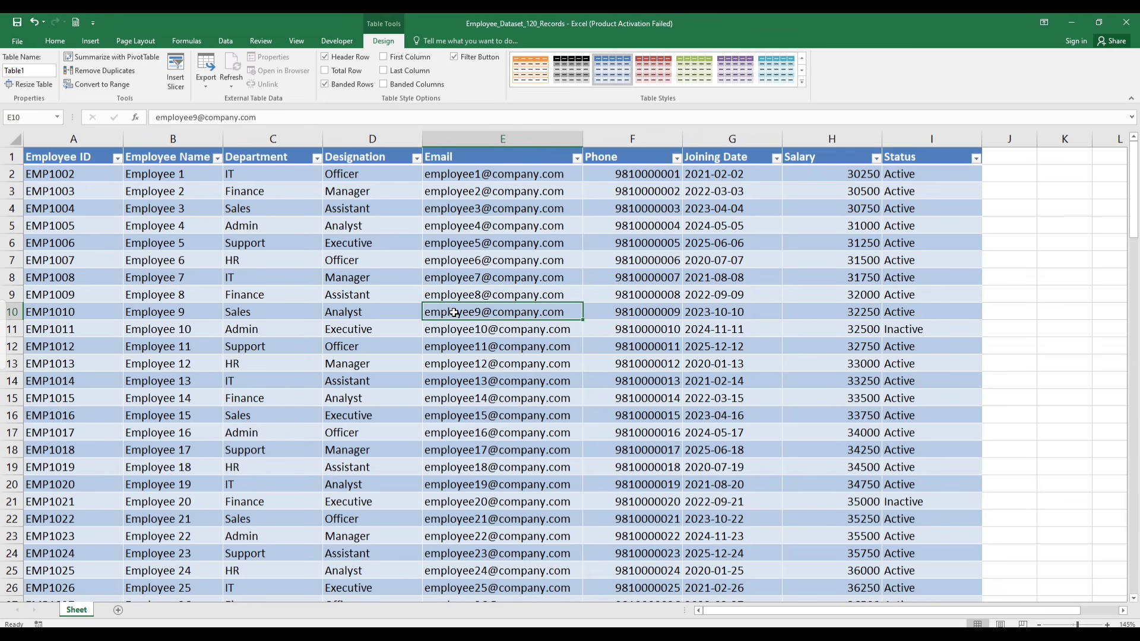
{"action": "left_click", "coordinate": [175, 70]}
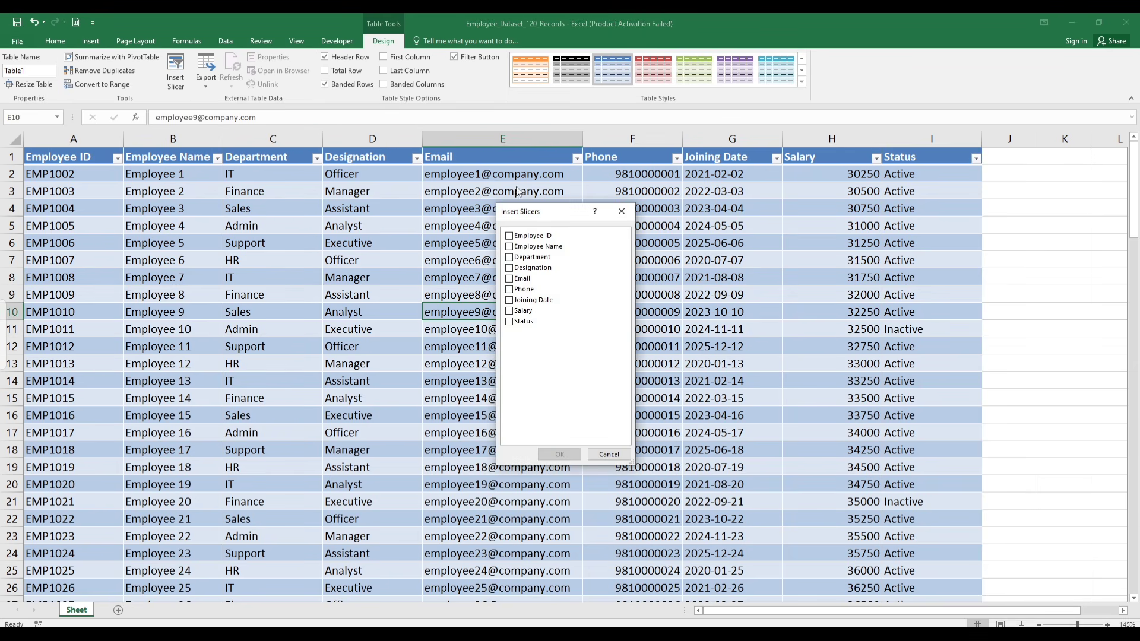
{"action": "left_click_drag", "start_coordinate": [518, 205], "coordinate": [397, 166]}
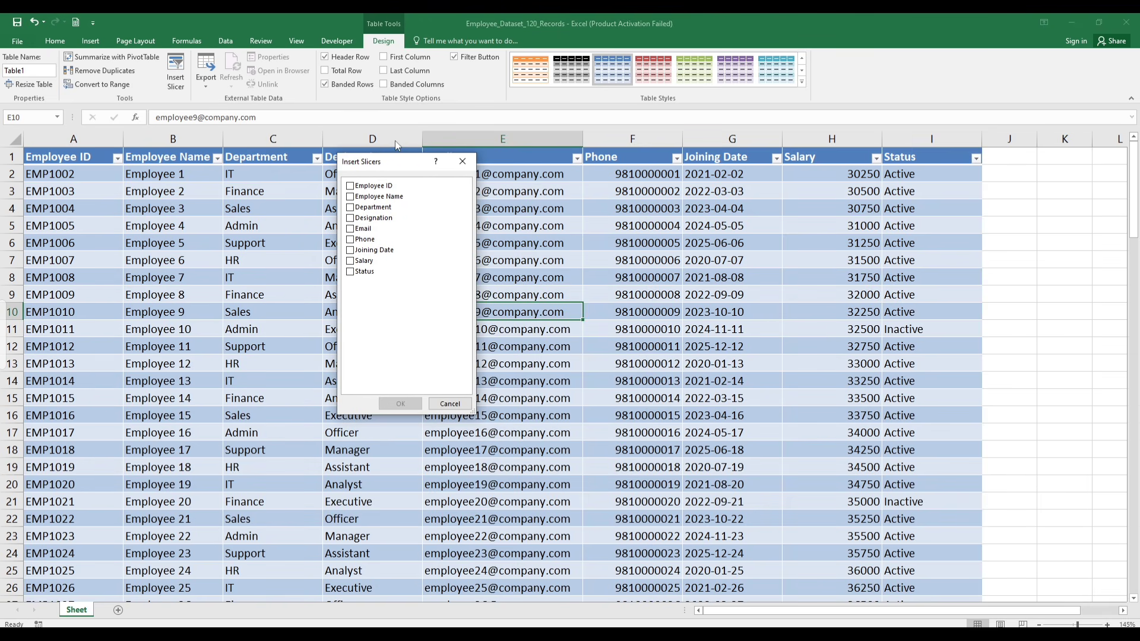
{"action": "left_click_drag", "start_coordinate": [415, 168], "coordinate": [418, 280]}
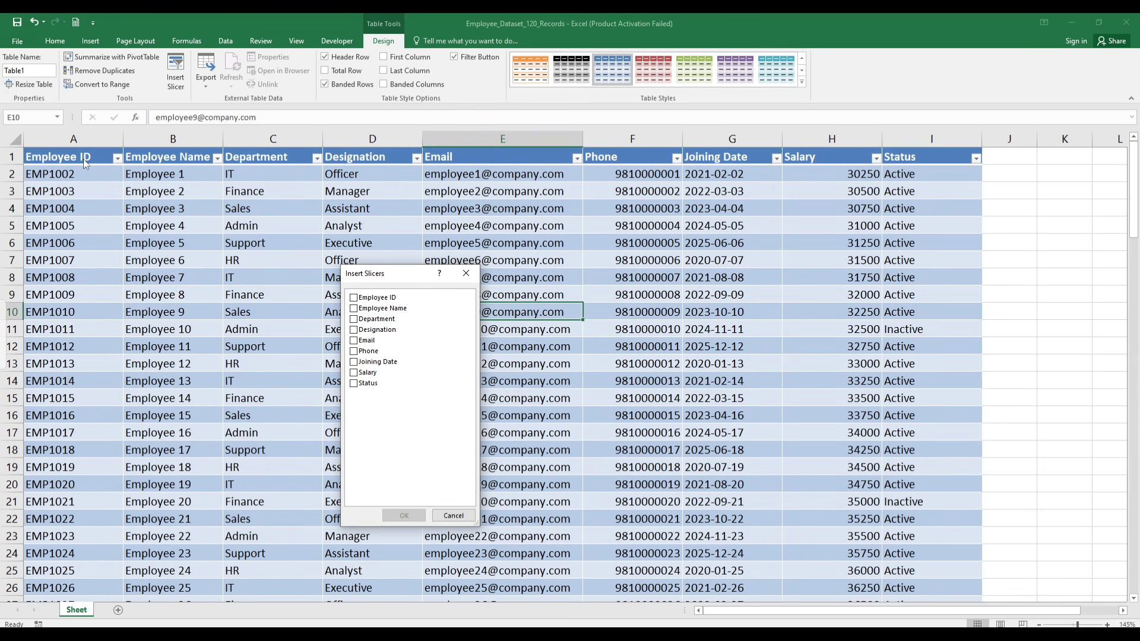
{"action": "left_click_drag", "start_coordinate": [389, 278], "coordinate": [340, 143]}
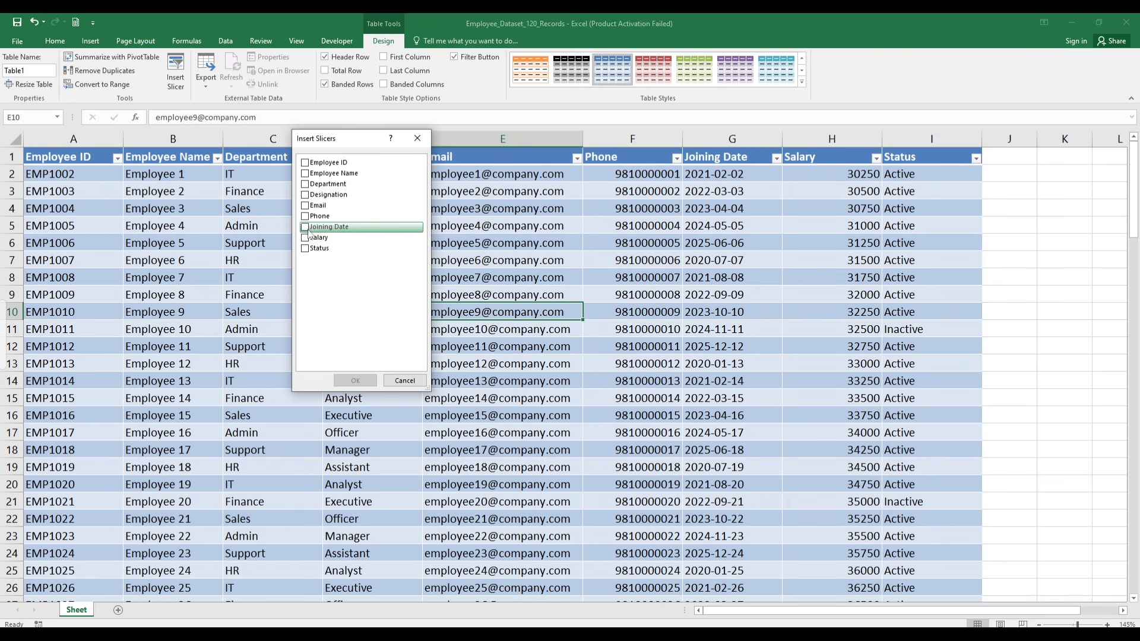
{"action": "left_click", "coordinate": [310, 184]}
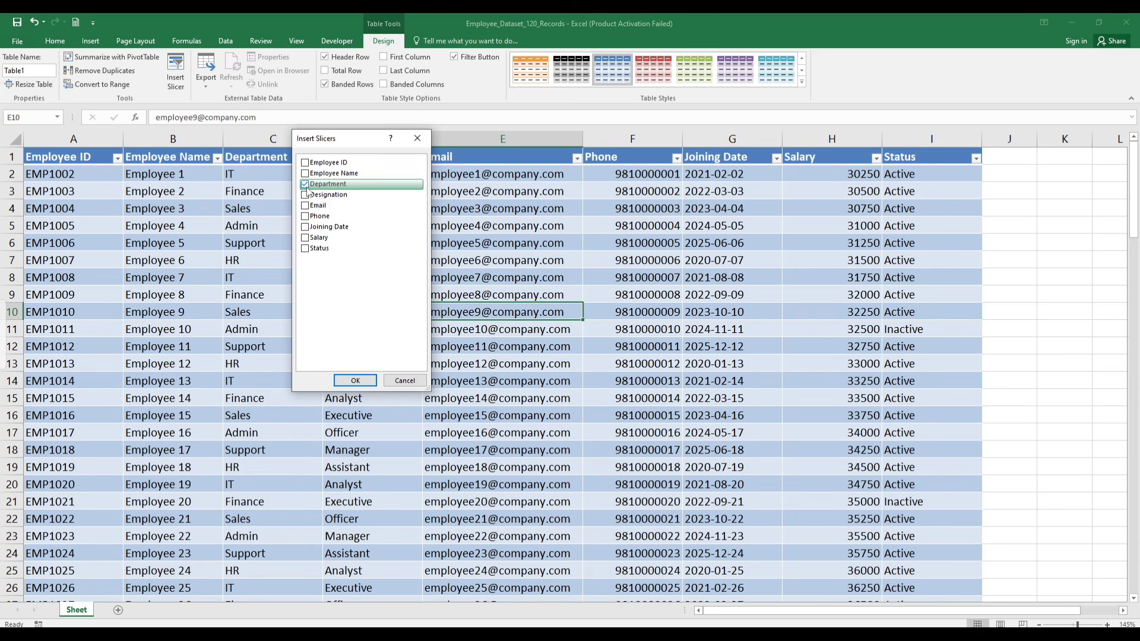
{"action": "left_click", "coordinate": [362, 381]}
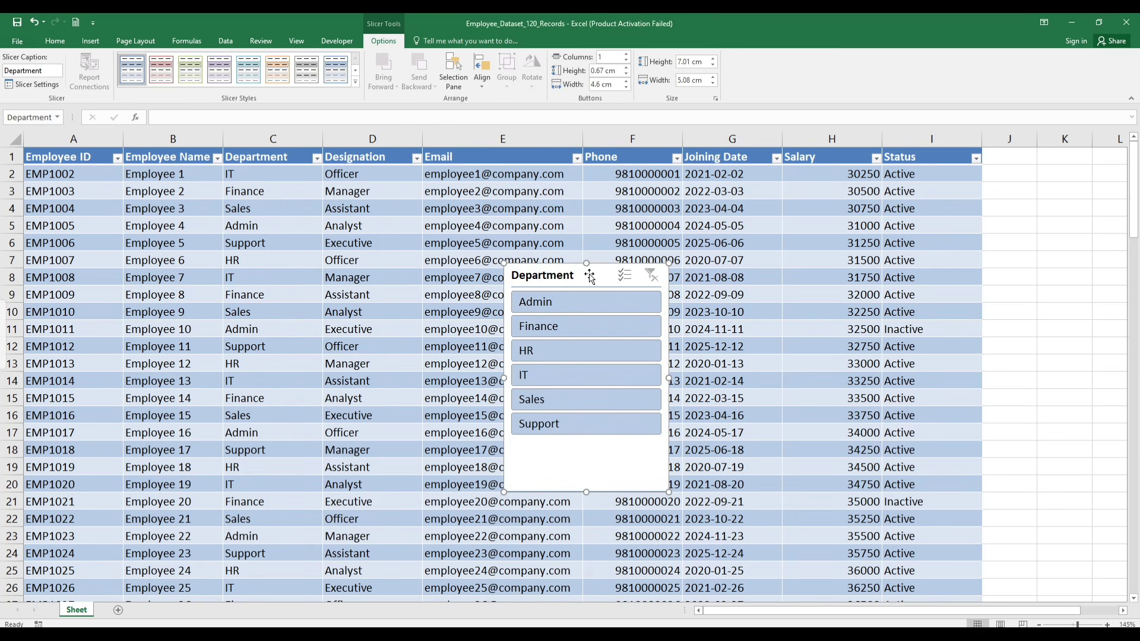
Shrink the Department slicer to about 5.42 cm high and 4.74 cm wide
{"action": "left_click_drag", "start_coordinate": [590, 272], "coordinate": [413, 174]}
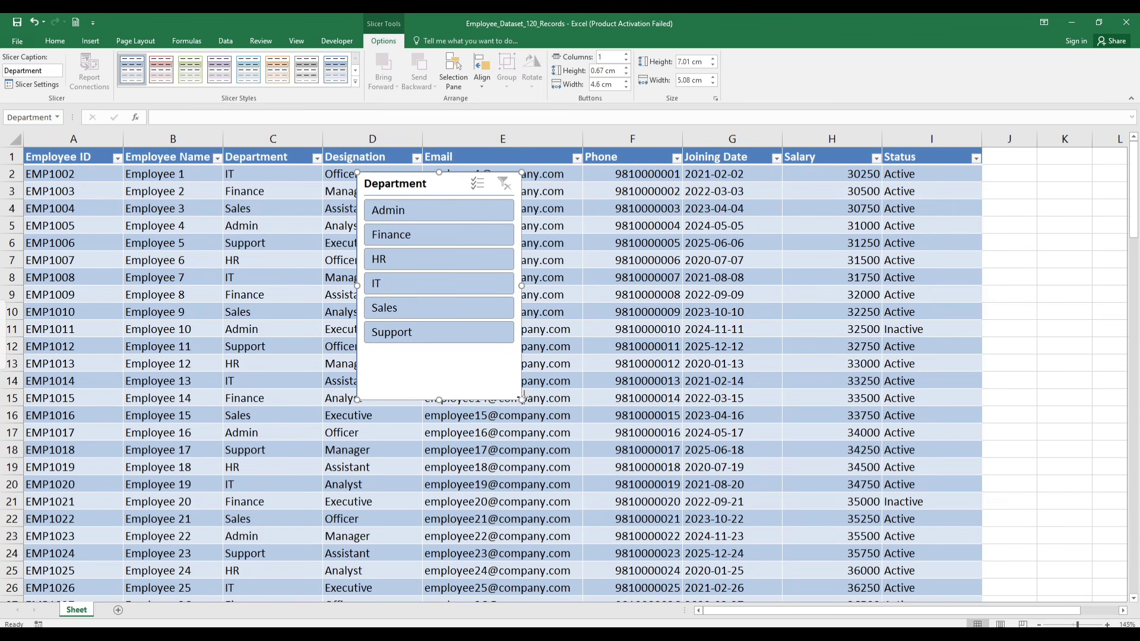
{"action": "left_click_drag", "start_coordinate": [521, 399], "coordinate": [514, 345]}
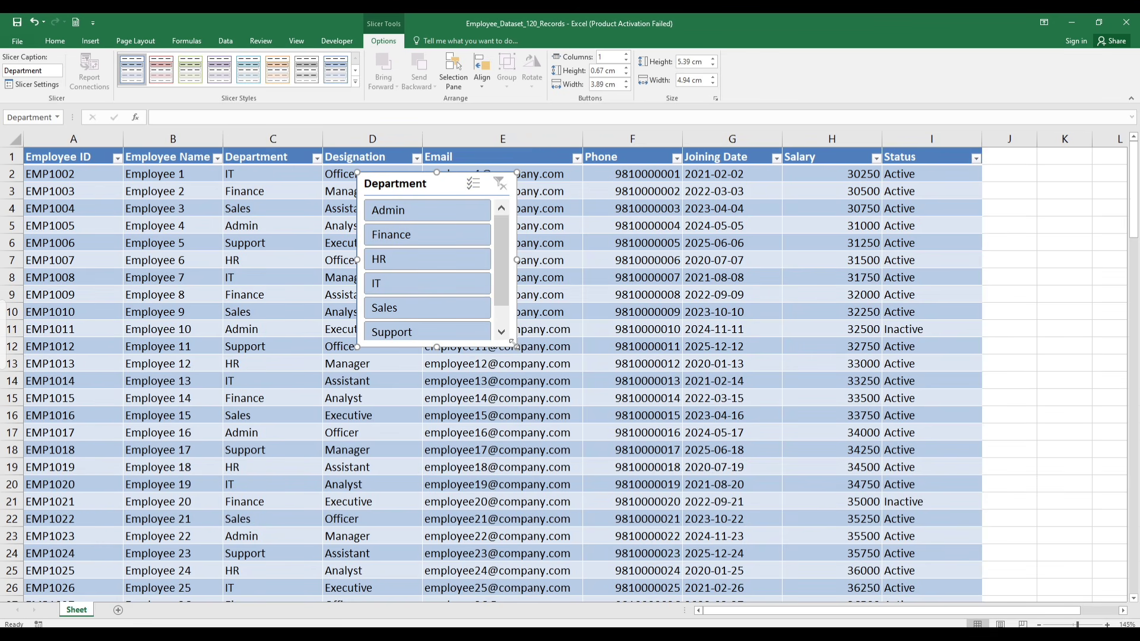
{"action": "mouse_move", "coordinate": [516, 346]}
{"action": "left_mouse_down"}
{"action": "mouse_move", "coordinate": [514, 410]}
{"action": "mouse_move", "coordinate": [510, 347]}
{"action": "left_mouse_up"}
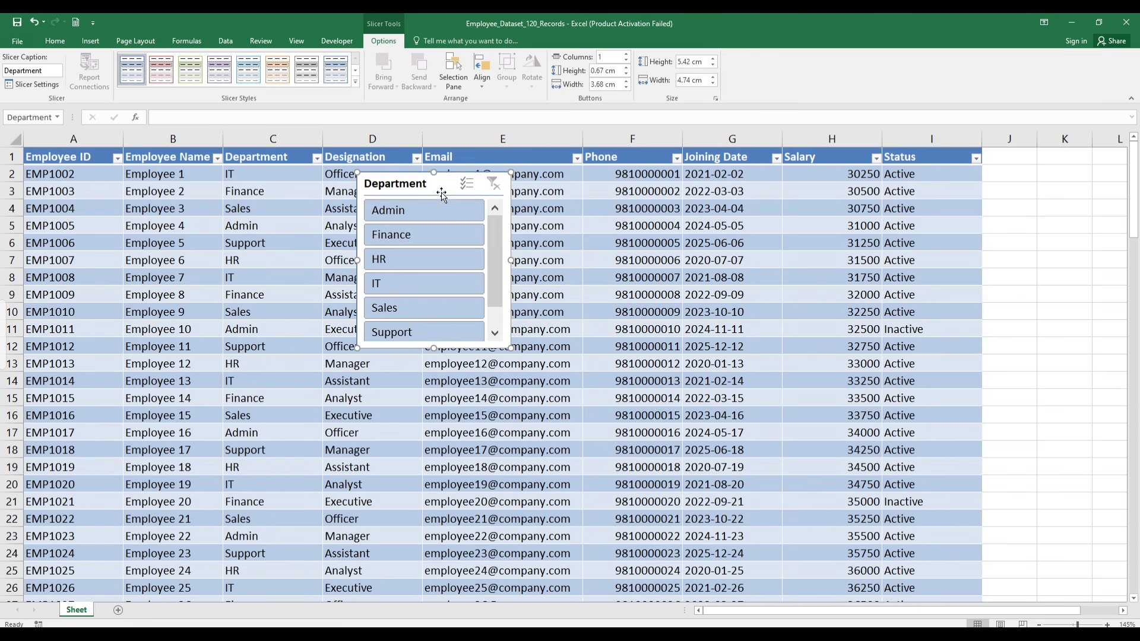
Filter the table to the Admin department with the slicer and place the slicer beside the table, starting at column J
{"action": "left_click_drag", "start_coordinate": [440, 192], "coordinate": [599, 187]}
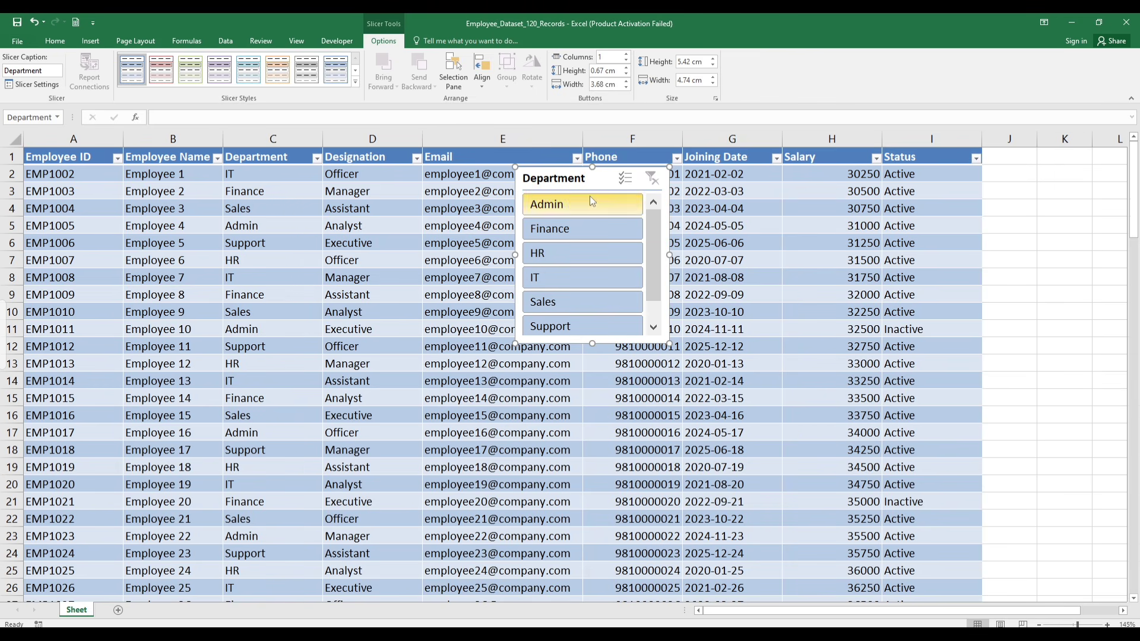
{"action": "left_click_drag", "start_coordinate": [564, 176], "coordinate": [837, 172]}
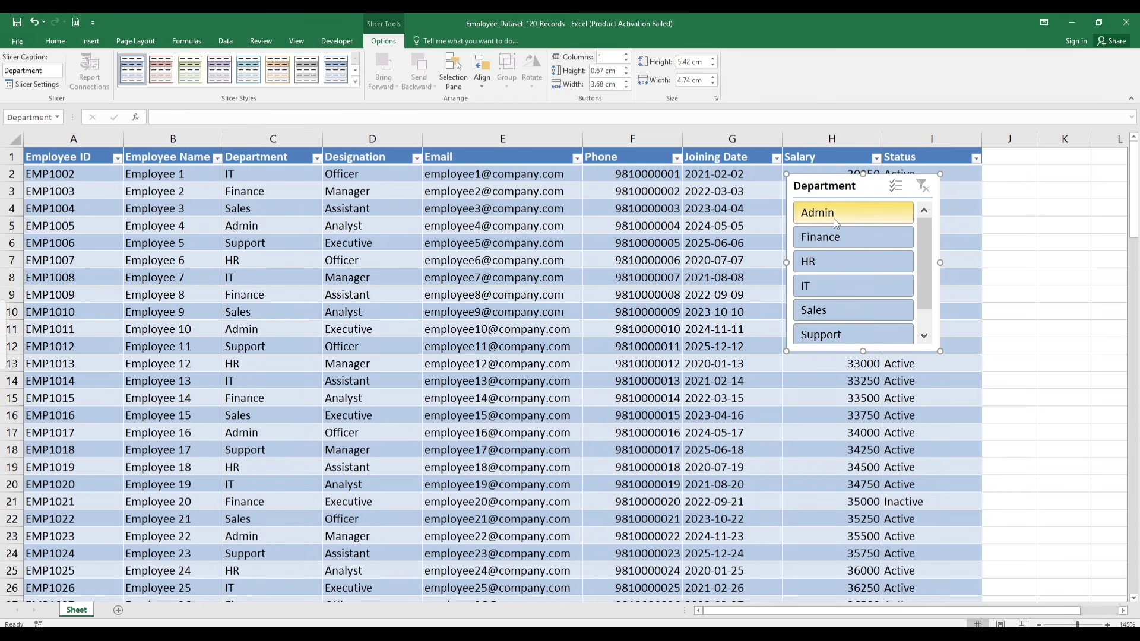
{"action": "left_click_drag", "start_coordinate": [867, 185], "coordinate": [744, 168]}
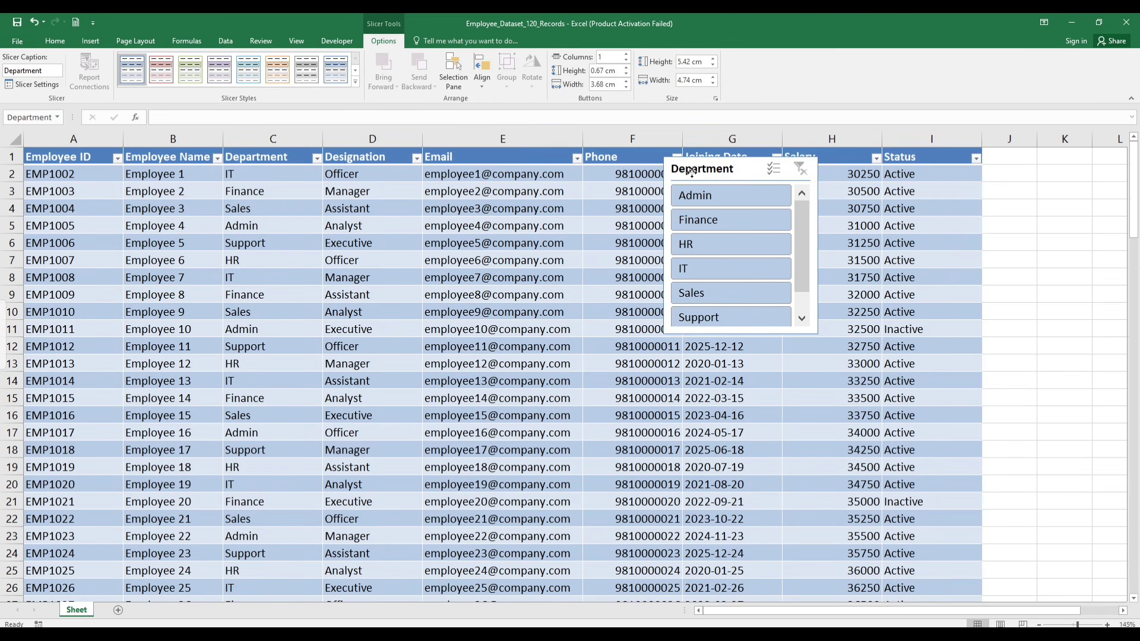
{"action": "left_click", "coordinate": [730, 205]}
{"action": "left_click_drag", "start_coordinate": [716, 183], "coordinate": [1032, 158]}
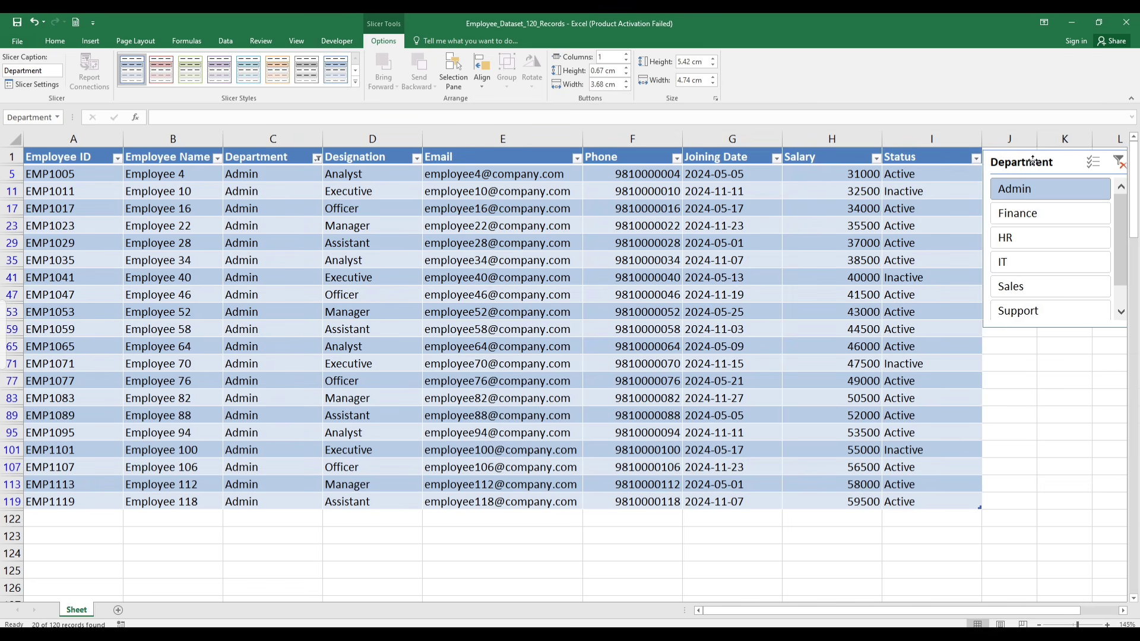
Use the slicer to view the table filtered by each department in turn, finishing on Admin
{"action": "left_click", "coordinate": [1024, 214]}
{"action": "left_click", "coordinate": [1027, 235]}
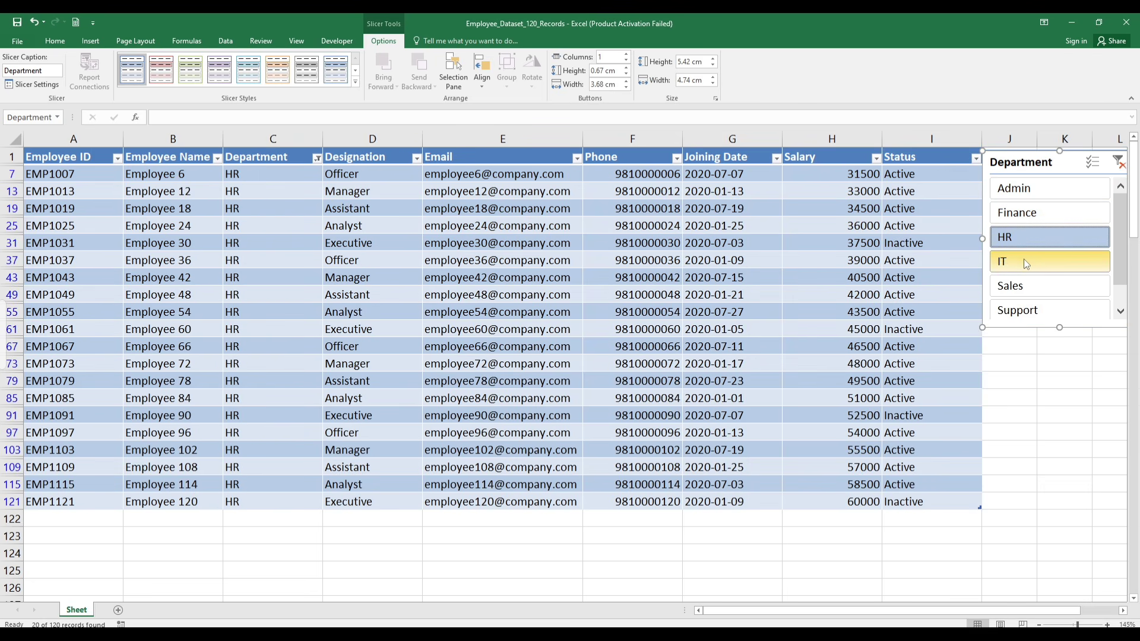
{"action": "left_click", "coordinate": [1026, 262]}
{"action": "left_click", "coordinate": [1026, 286]}
{"action": "left_click", "coordinate": [1026, 310]}
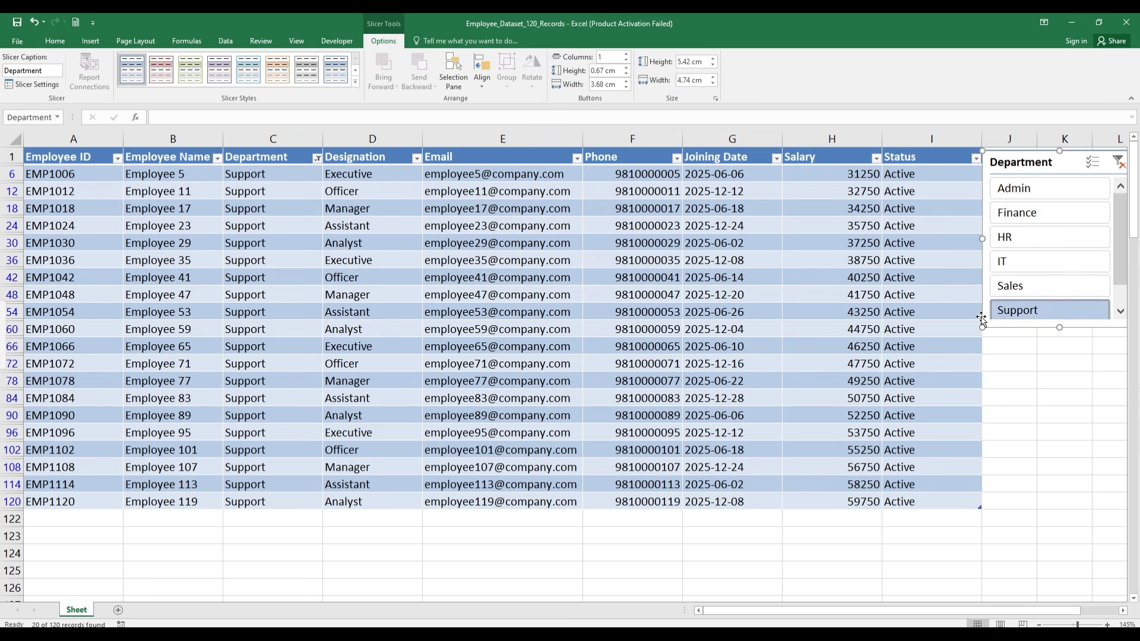
{"action": "left_click", "coordinate": [1013, 237]}
{"action": "left_click", "coordinate": [1012, 222]}
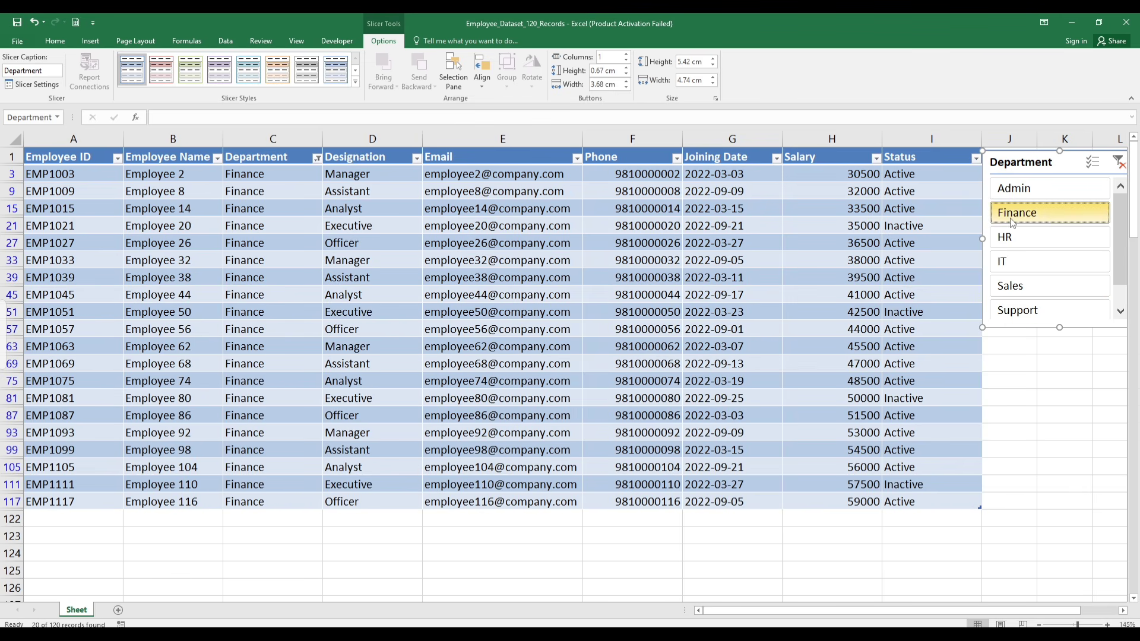
{"action": "left_click", "coordinate": [1017, 190]}
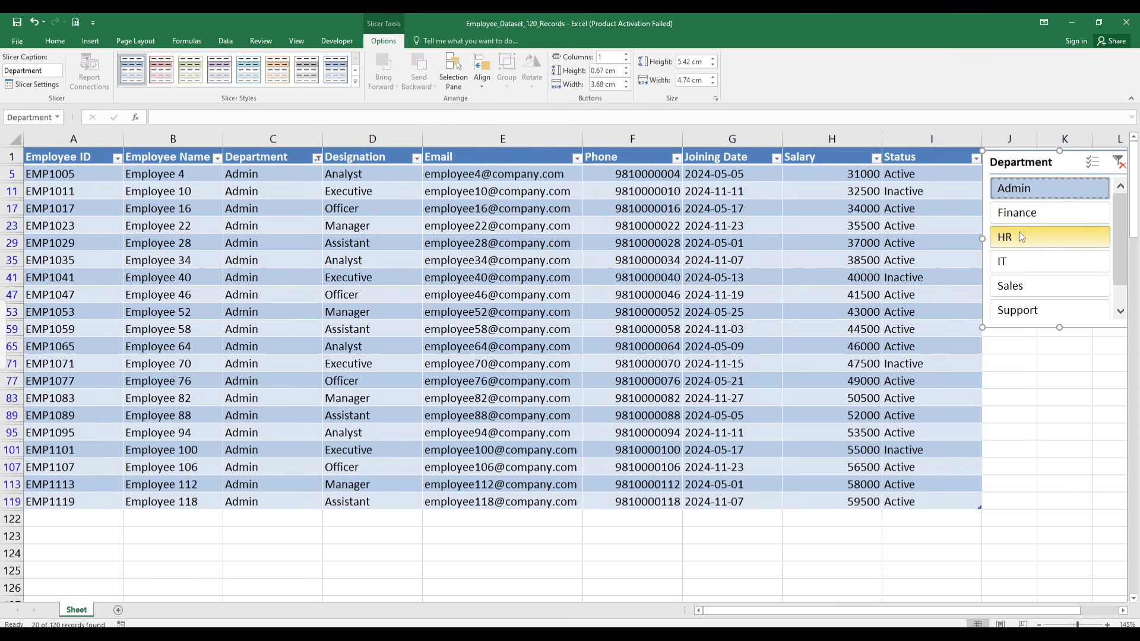
{"action": "left_click", "coordinate": [1018, 236]}
{"action": "left_click", "coordinate": [1022, 262]}
{"action": "left_click", "coordinate": [1031, 310]}
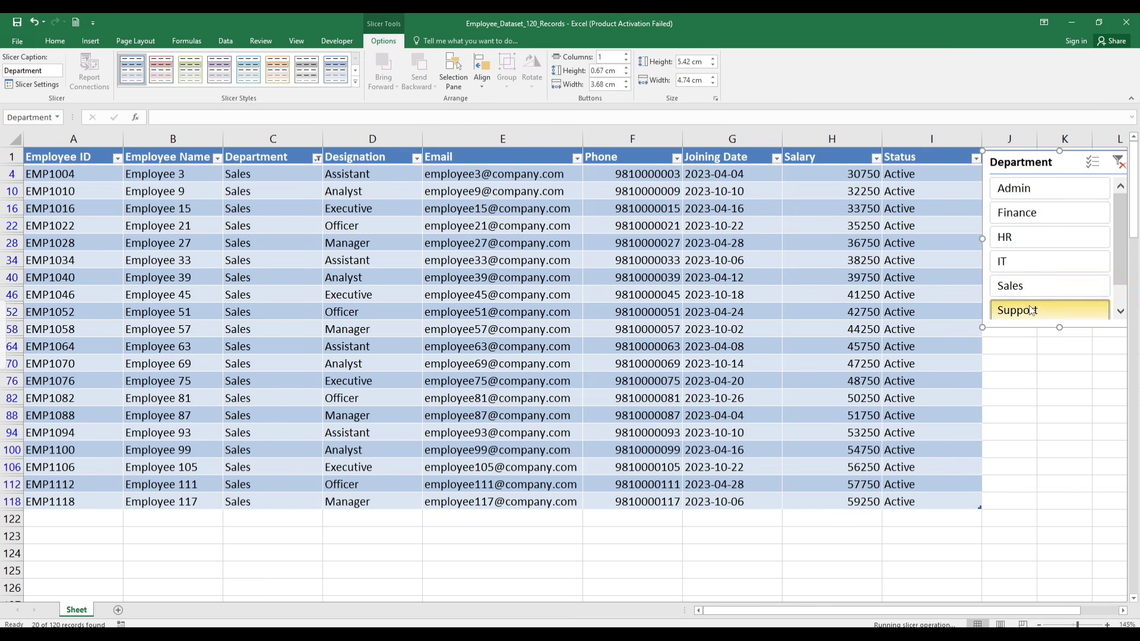
{"action": "left_click", "coordinate": [1030, 235]}
{"action": "left_click", "coordinate": [1031, 212]}
{"action": "left_click", "coordinate": [1030, 192]}
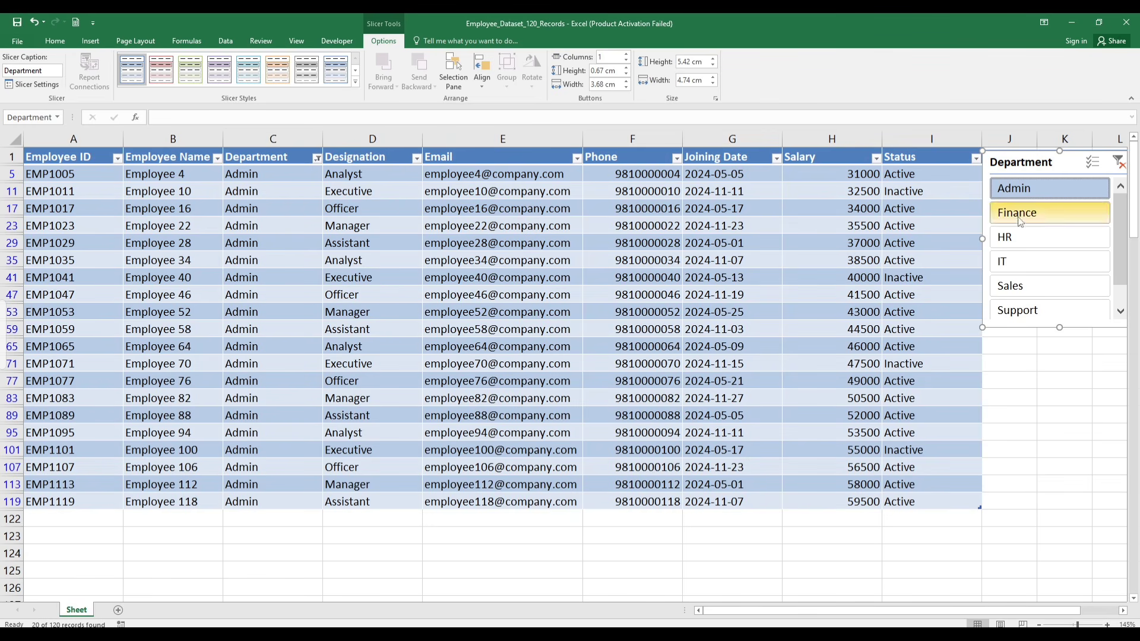
Move the Department slicer over the Designation and Email columns and resize it to about 5.84 cm high and 4.47 cm wide
{"action": "left_click_drag", "start_coordinate": [1028, 159], "coordinate": [1020, 160]}
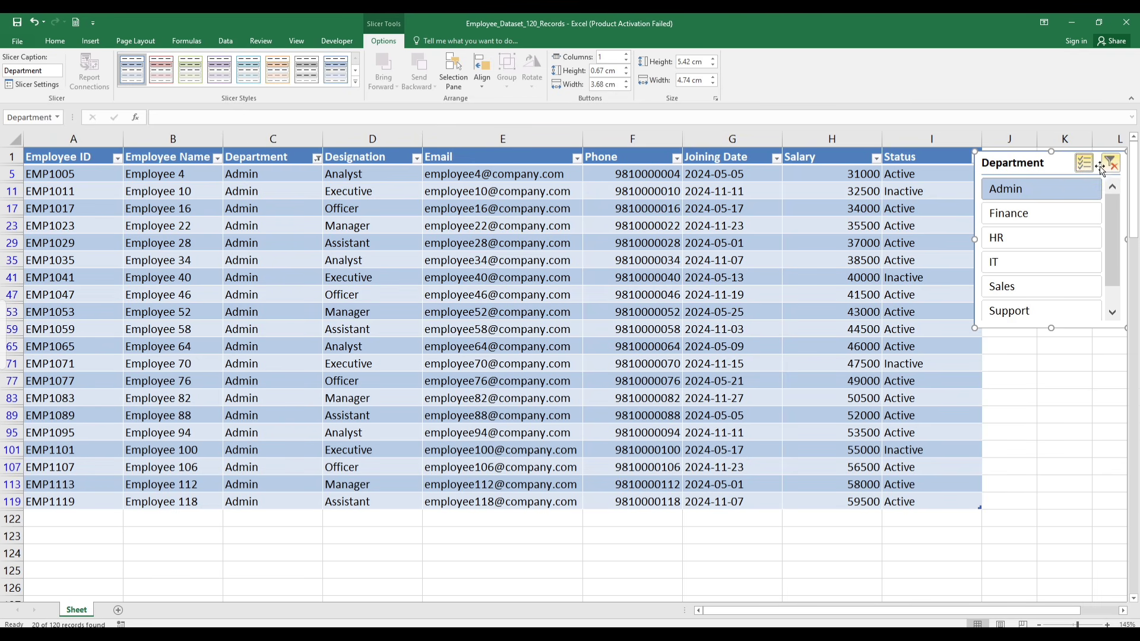
{"action": "left_click_drag", "start_coordinate": [1025, 170], "coordinate": [440, 162]}
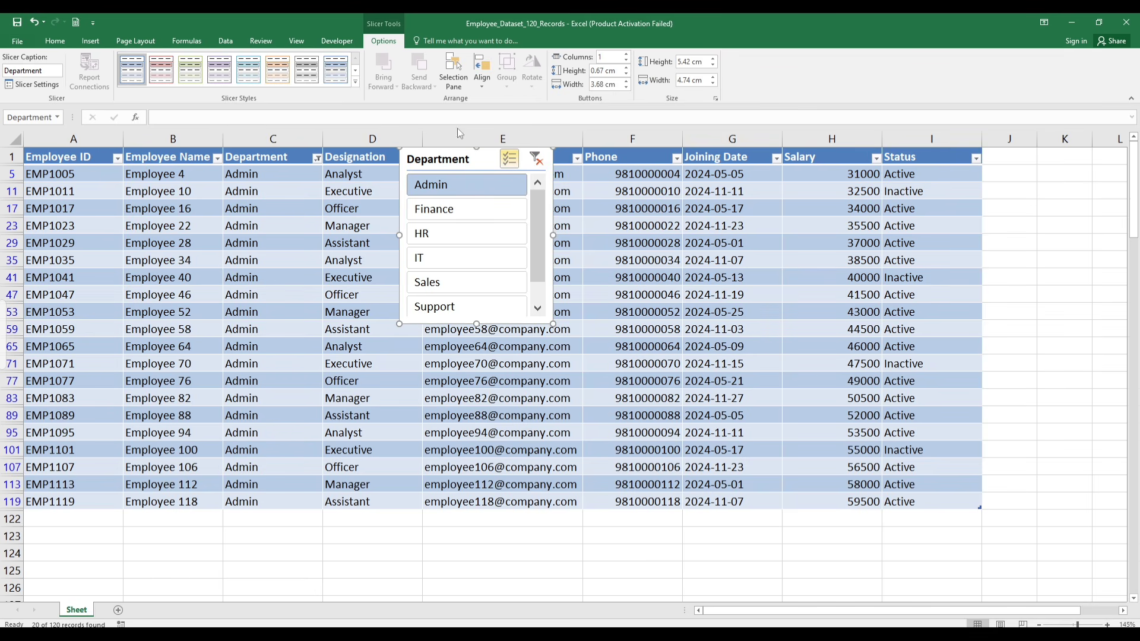
{"action": "mouse_move", "coordinate": [548, 321]}
{"action": "left_mouse_down"}
{"action": "mouse_move", "coordinate": [552, 477]}
{"action": "mouse_move", "coordinate": [545, 338]}
{"action": "left_mouse_up"}
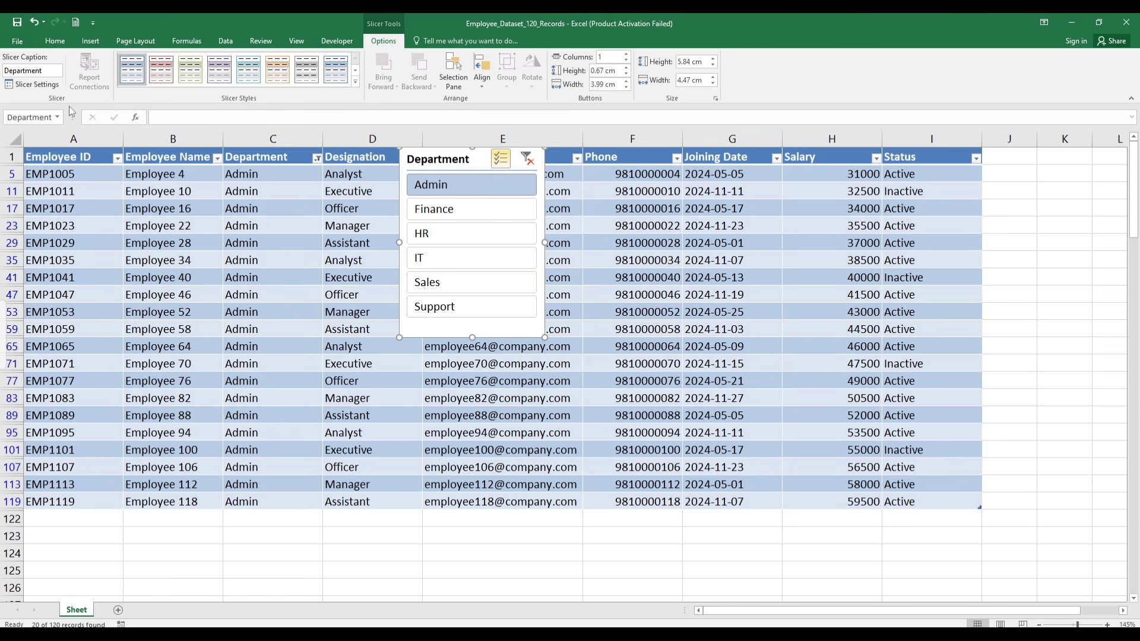
{"action": "left_click_drag", "start_coordinate": [455, 172], "coordinate": [444, 172]}
{"action": "right_click", "coordinate": [436, 162]}
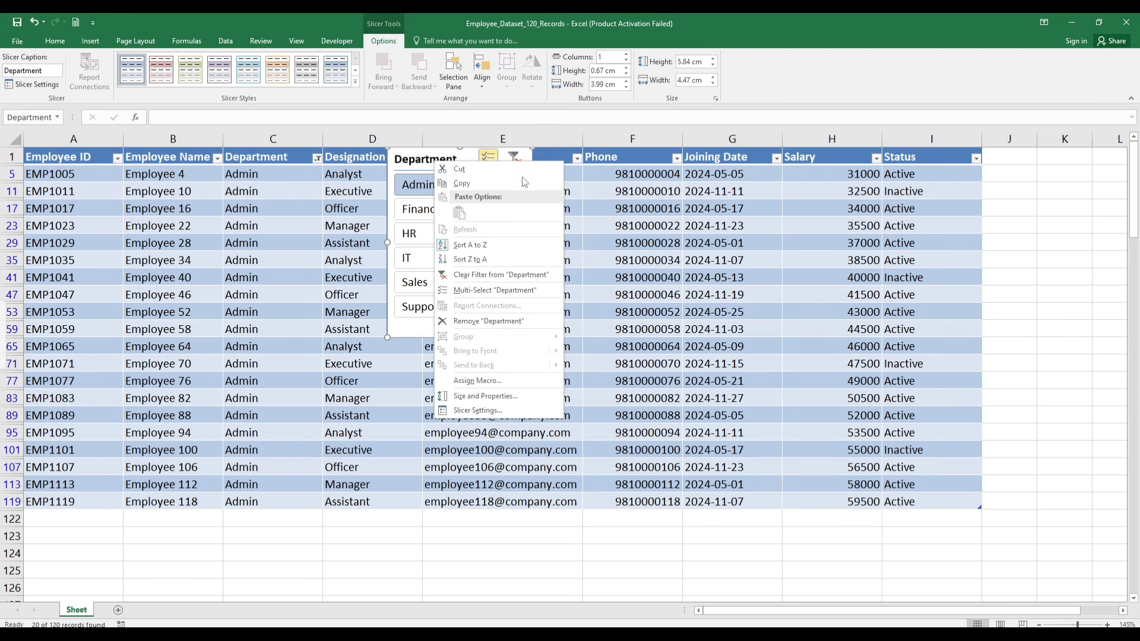
{"action": "left_click", "coordinate": [410, 162]}
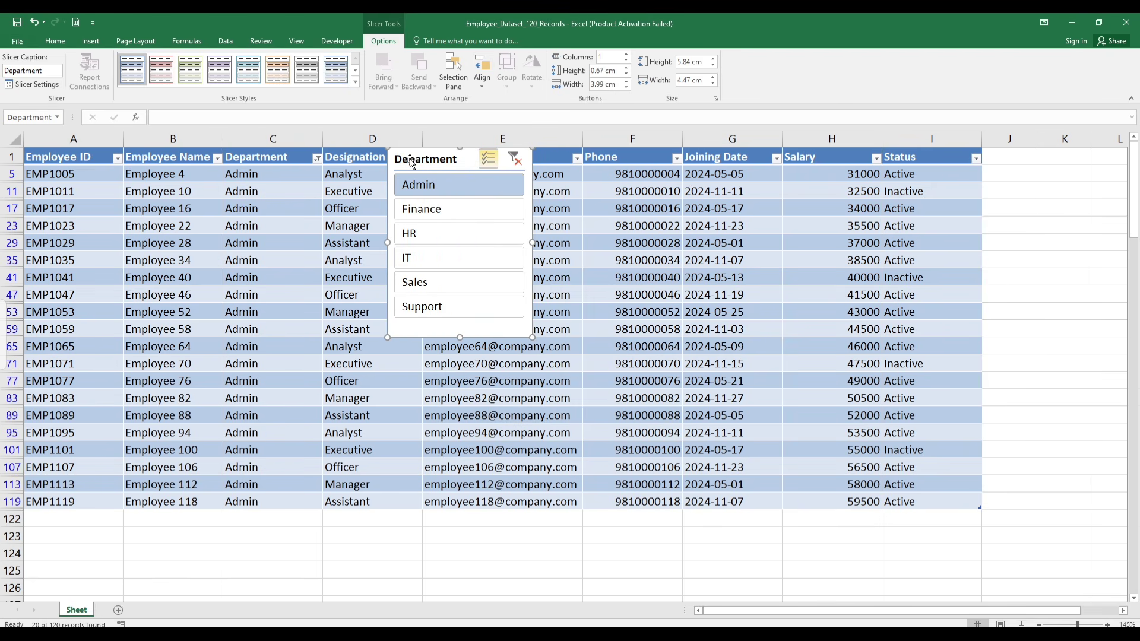
Clear the Department slicer's filter and arrange its buttons in 6 columns
{"action": "left_click", "coordinate": [514, 159]}
{"action": "left_click_drag", "start_coordinate": [439, 158], "coordinate": [446, 162]}
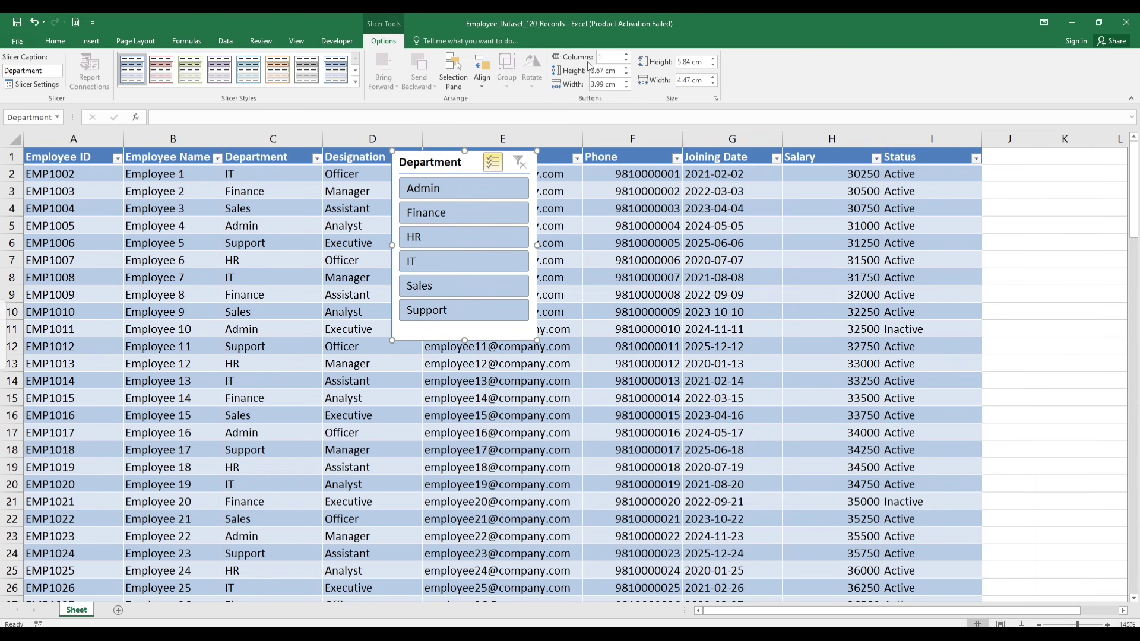
{"action": "left_click", "coordinate": [626, 54]}
{"action": "left_click", "coordinate": [626, 54]}
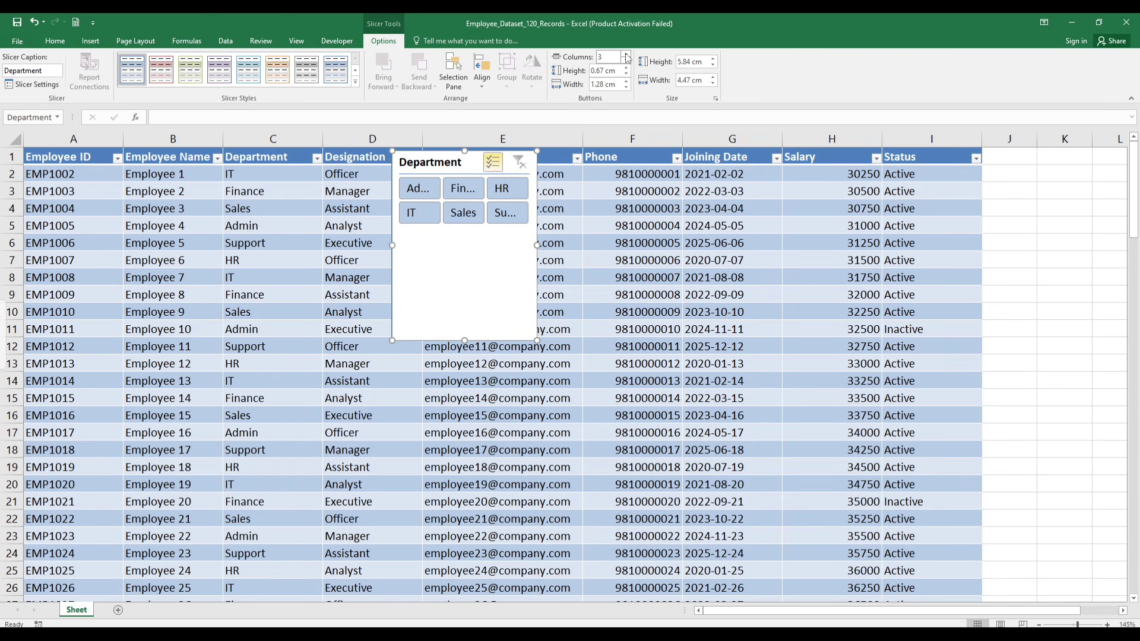
{"action": "left_click", "coordinate": [626, 54]}
{"action": "left_click", "coordinate": [626, 55]}
{"action": "left_click", "coordinate": [626, 54]}
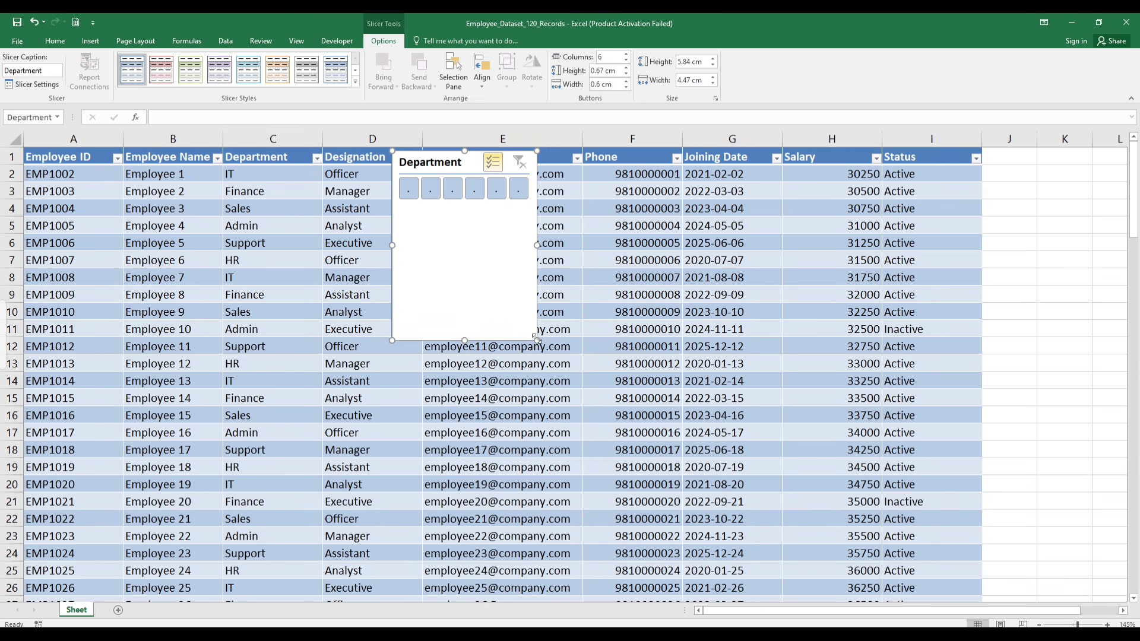
Reshape the slicer into a horizontal strip about 1.86 cm high and 10.71 cm wide, starting over the Department column
{"action": "left_click_drag", "start_coordinate": [537, 339], "coordinate": [739, 205]}
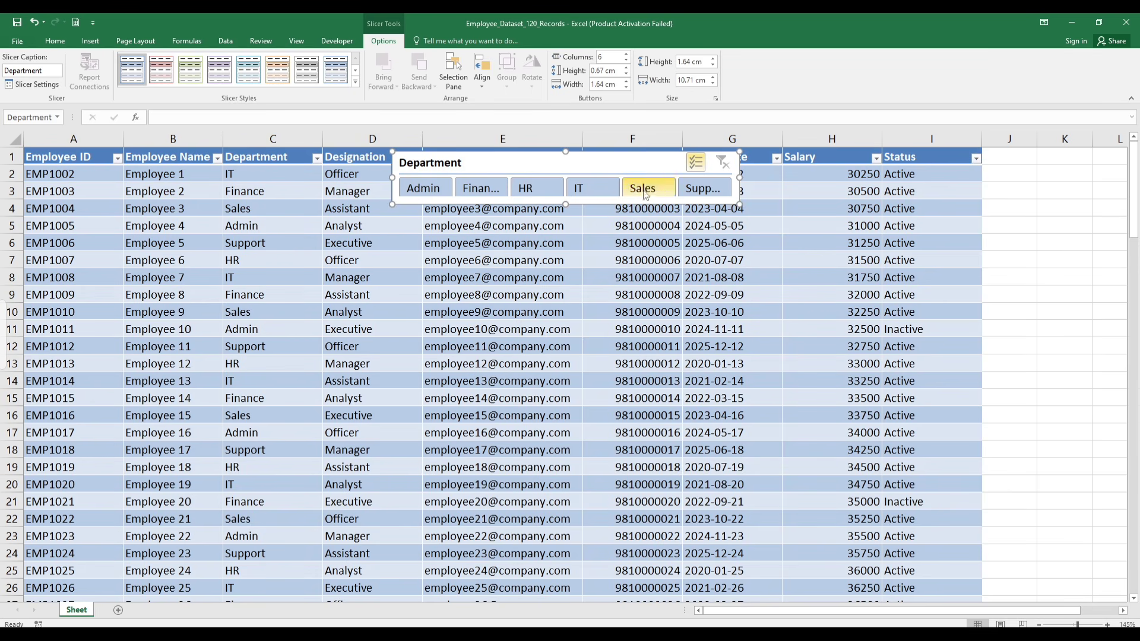
{"action": "left_click_drag", "start_coordinate": [564, 204], "coordinate": [564, 212]}
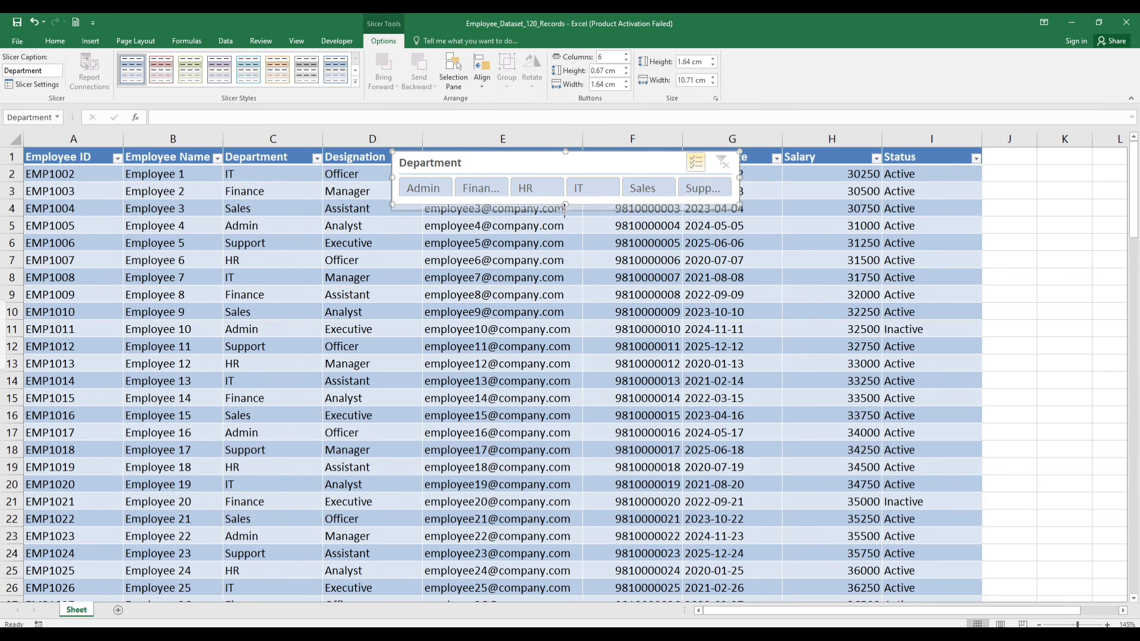
{"action": "left_click_drag", "start_coordinate": [546, 167], "coordinate": [442, 173]}
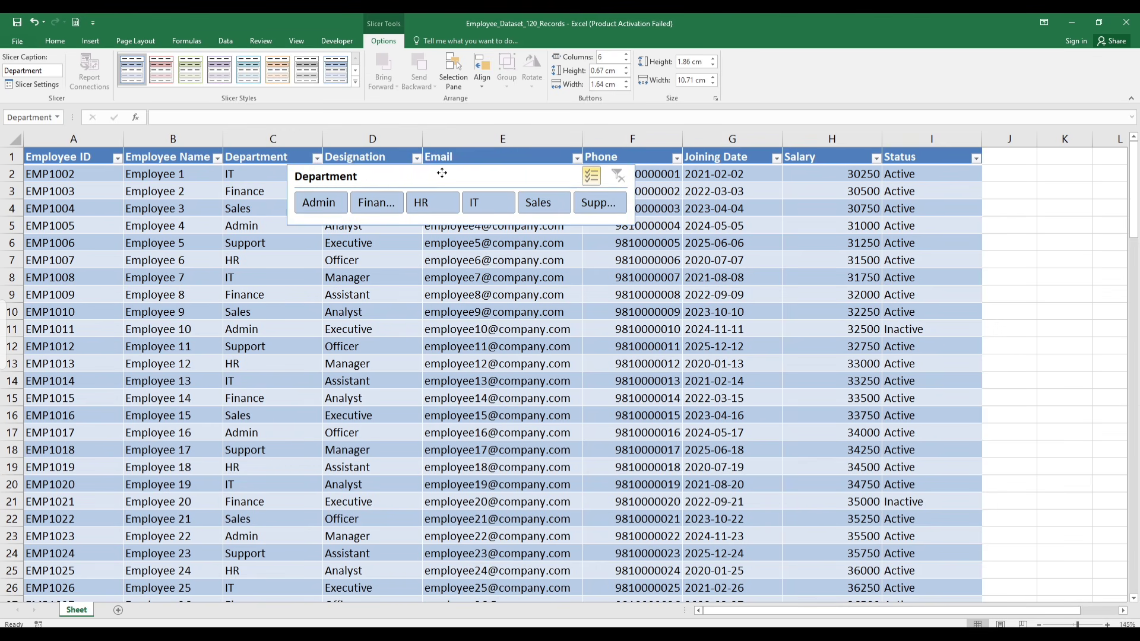
Insert four blank rows above the table header and fit the slicer into them above columns C to F
{"action": "left_click", "coordinate": [4, 154]}
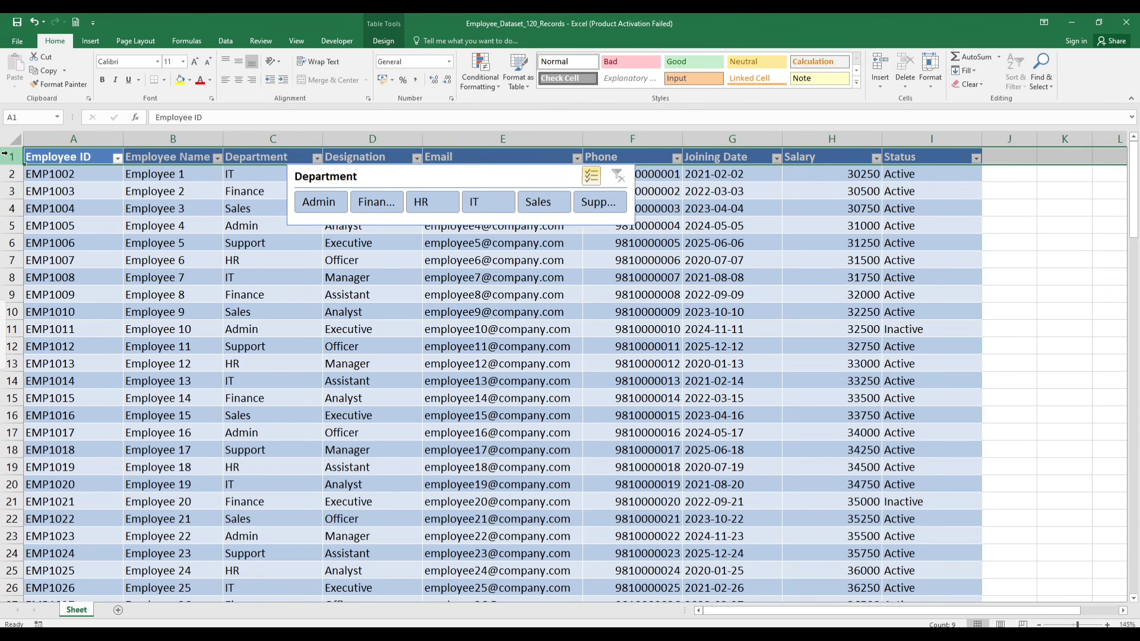
{"action": "key", "text": "ctrl+shift+plus"}
{"action": "key", "text": "ctrl+shift+plus"}
{"action": "key", "text": "ctrl+shift+plus"}
{"action": "key", "text": "ctrl+shift+plus"}
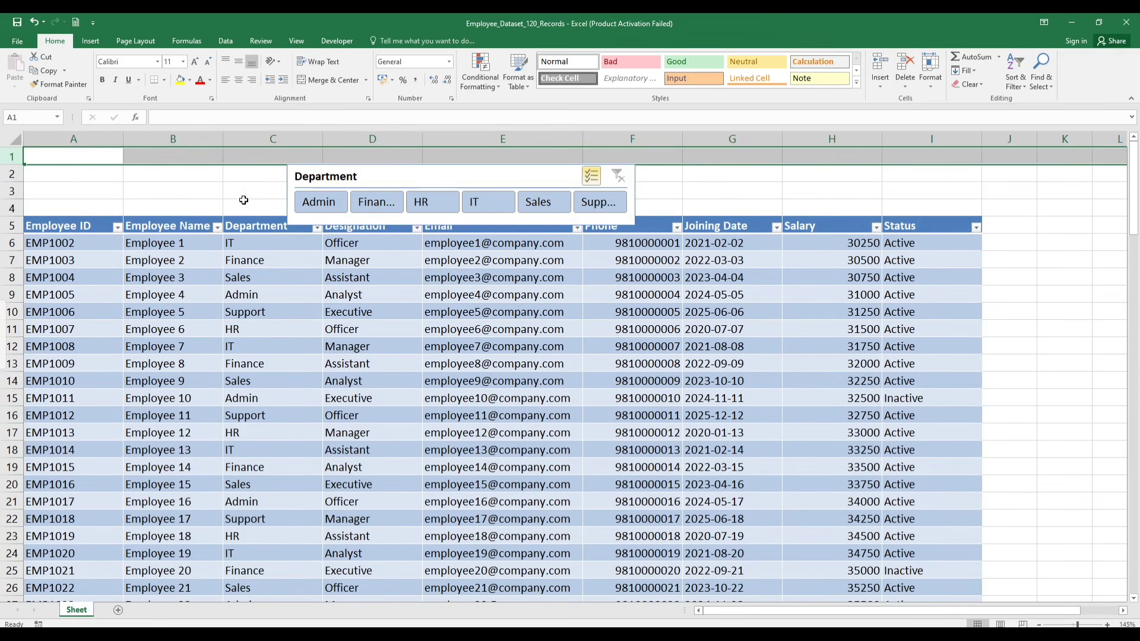
{"action": "left_click_drag", "start_coordinate": [323, 179], "coordinate": [300, 162]}
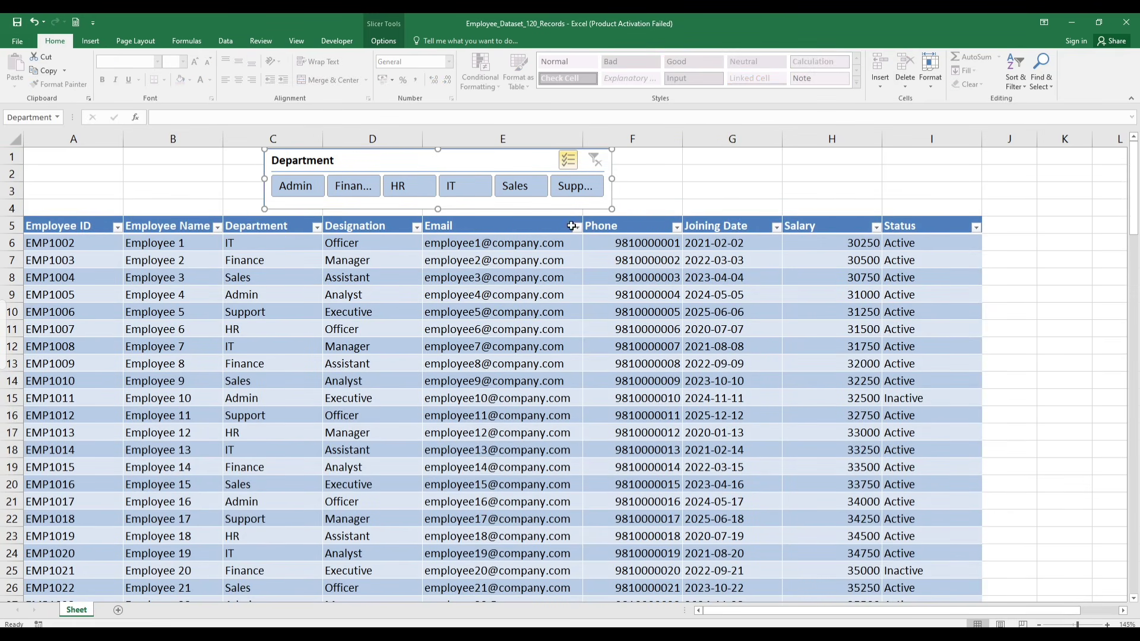
{"action": "left_click_drag", "start_coordinate": [612, 209], "coordinate": [615, 214]}
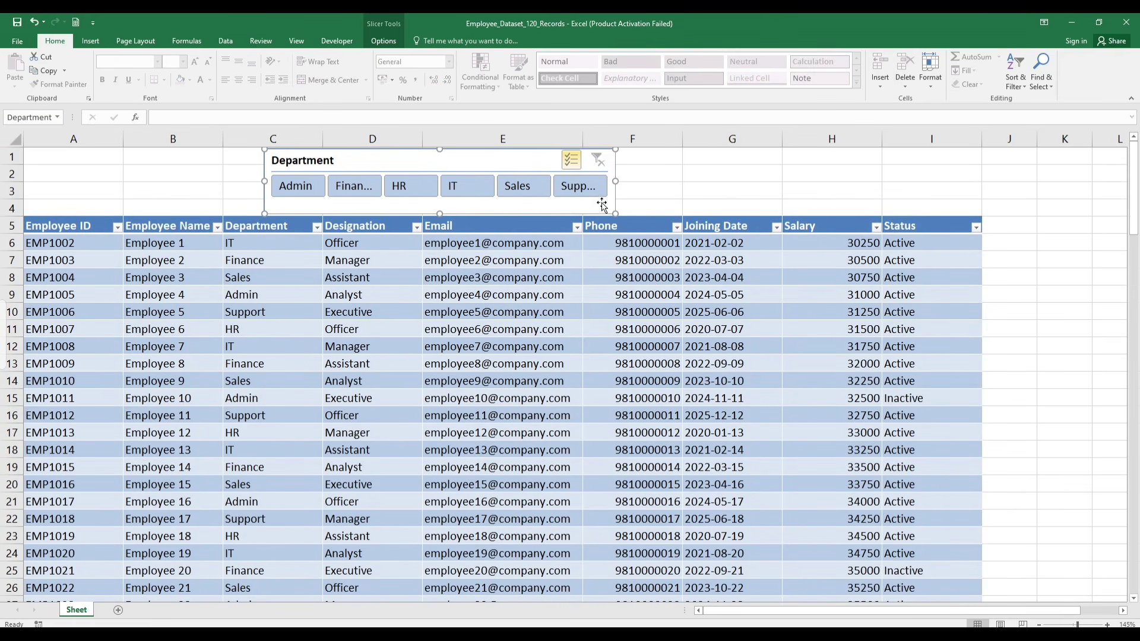
Narrow the slicer's multi-selection to Admin, Finance and HR, and return it to all departments
{"action": "left_click", "coordinate": [540, 194], "text": "ctrl"}
{"action": "left_click", "coordinate": [579, 187], "text": "ctrl"}
{"action": "left_click", "coordinate": [467, 187], "text": "ctrl"}
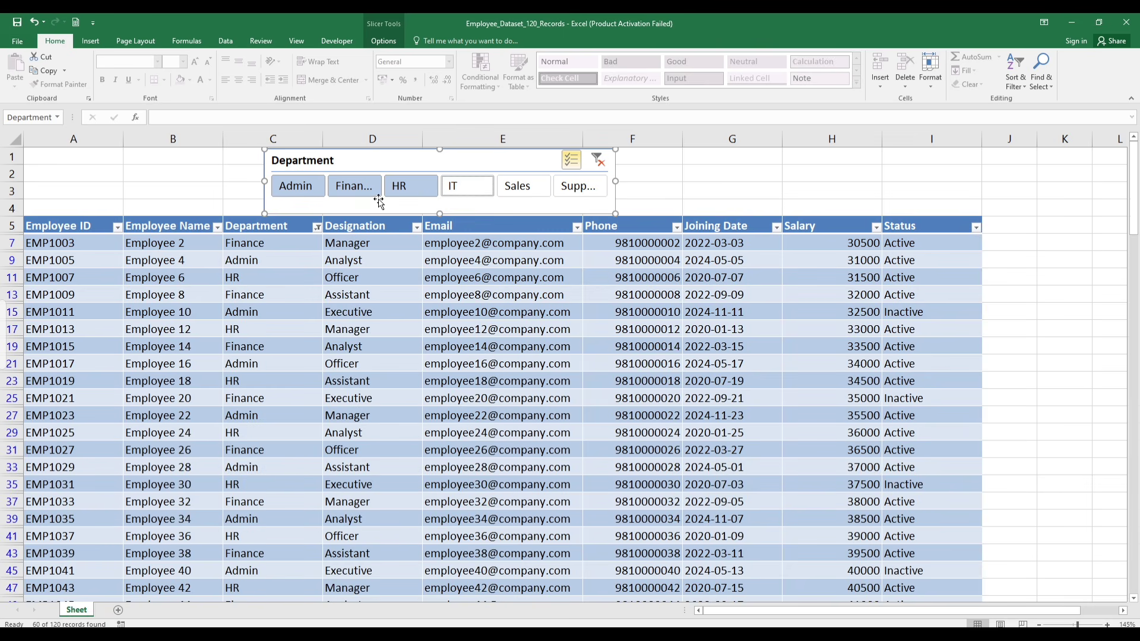
{"action": "left_click", "coordinate": [396, 193]}
{"action": "left_click", "coordinate": [356, 189]}
{"action": "left_click", "coordinate": [299, 187]}
{"action": "left_click", "coordinate": [592, 193]}
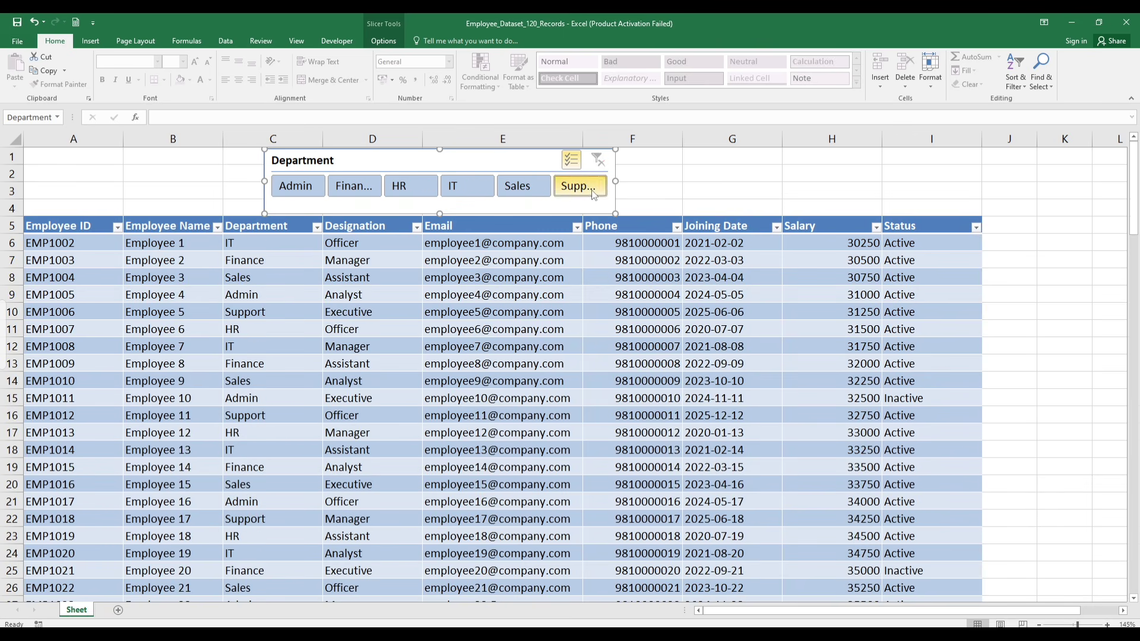
Deselect Support, Sales, IT, HR and Finance in the slicer to show only Admin, and nudge the slicer slightly up
{"action": "left_click", "coordinate": [592, 193]}
{"action": "left_click", "coordinate": [523, 187]}
{"action": "left_click", "coordinate": [466, 186]}
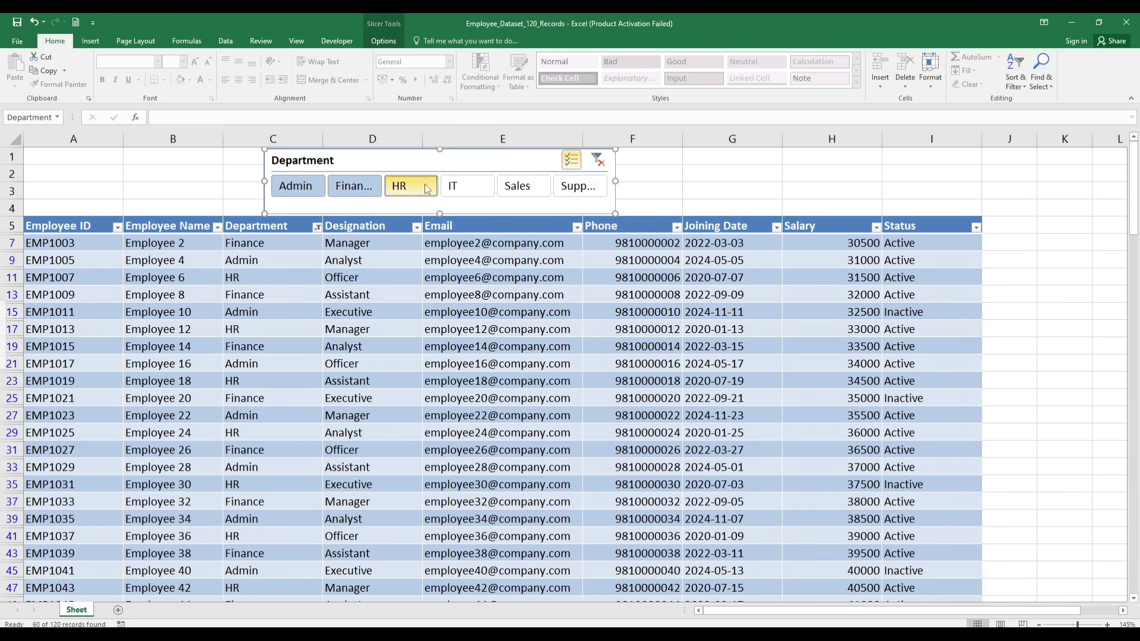
{"action": "left_click", "coordinate": [427, 189], "text": "ctrl"}
{"action": "left_click", "coordinate": [356, 187], "text": "ctrl"}
{"action": "left_click", "coordinate": [700, 196]}
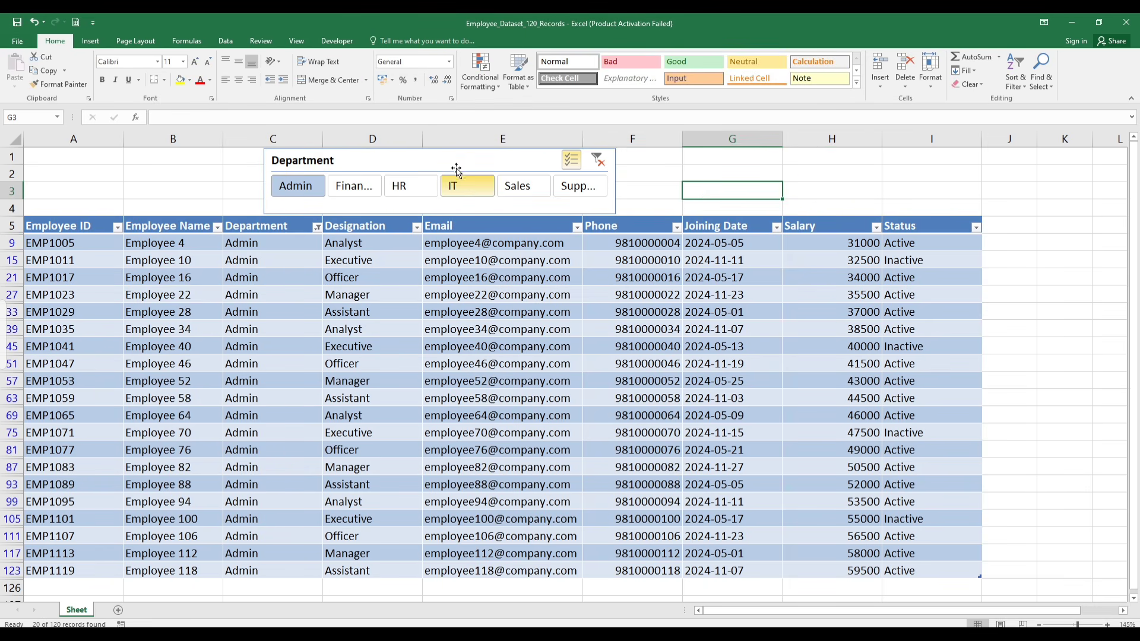
{"action": "left_click_drag", "start_coordinate": [445, 160], "coordinate": [450, 150]}
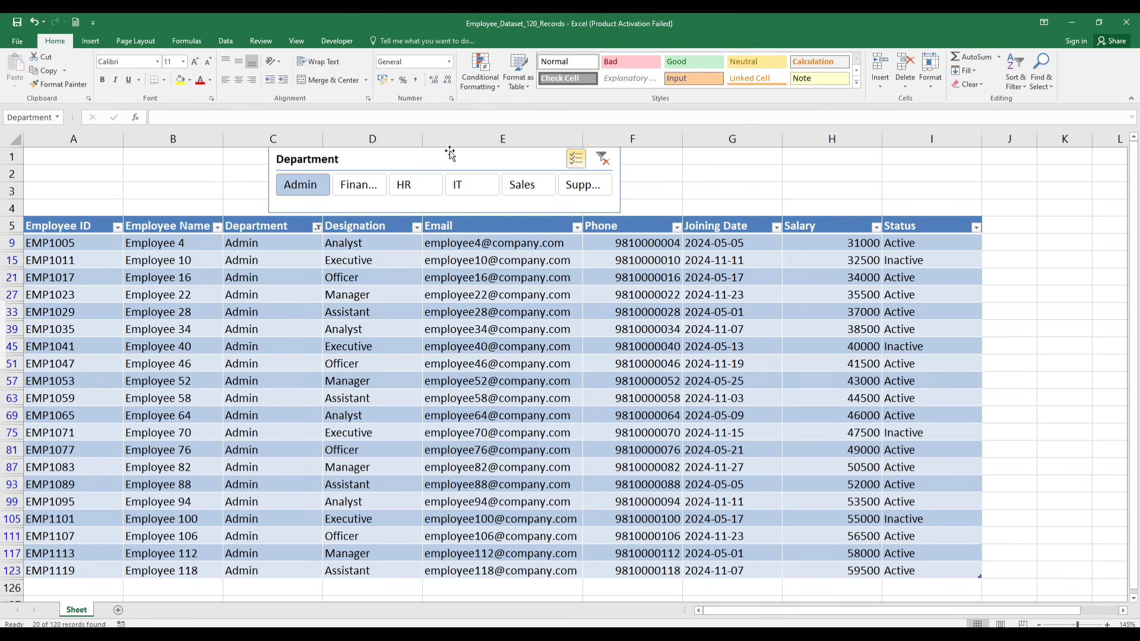
Run Remove Duplicates on the employee table with headers, comparing all columns
{"action": "left_click", "coordinate": [439, 241]}
{"action": "left_click", "coordinate": [385, 42]}
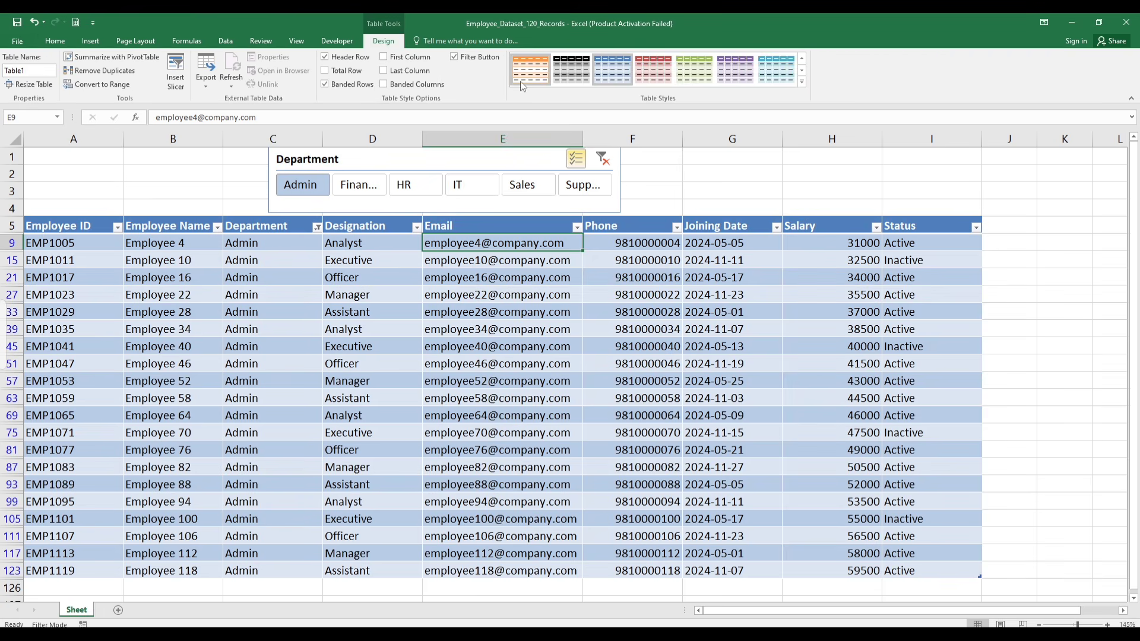
{"action": "left_click", "coordinate": [111, 71]}
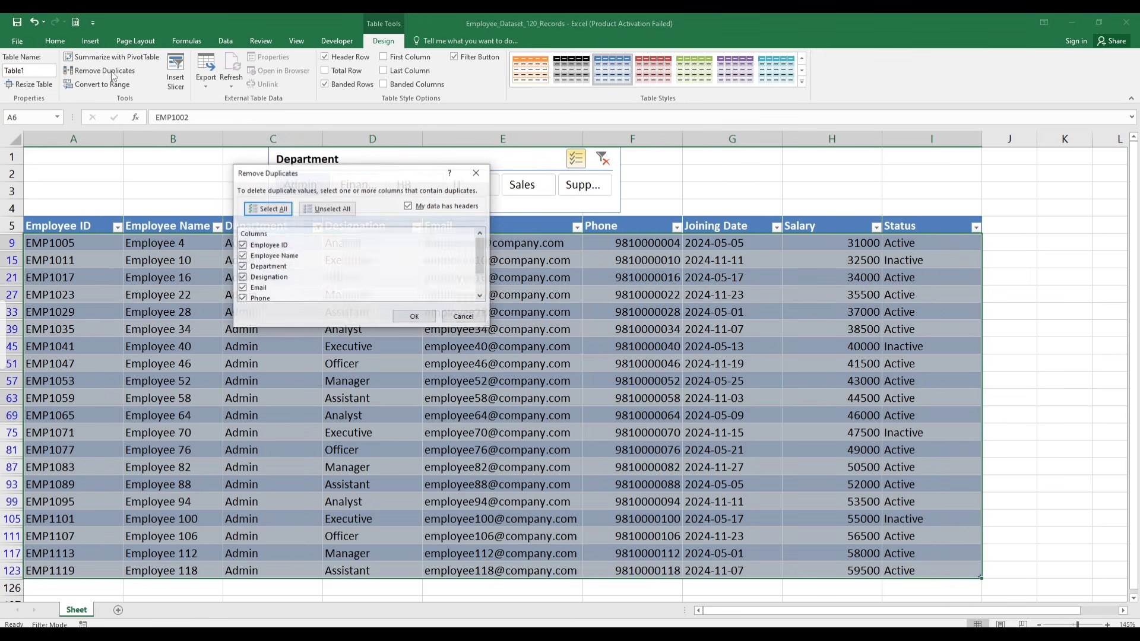
{"action": "left_click", "coordinate": [415, 316]}
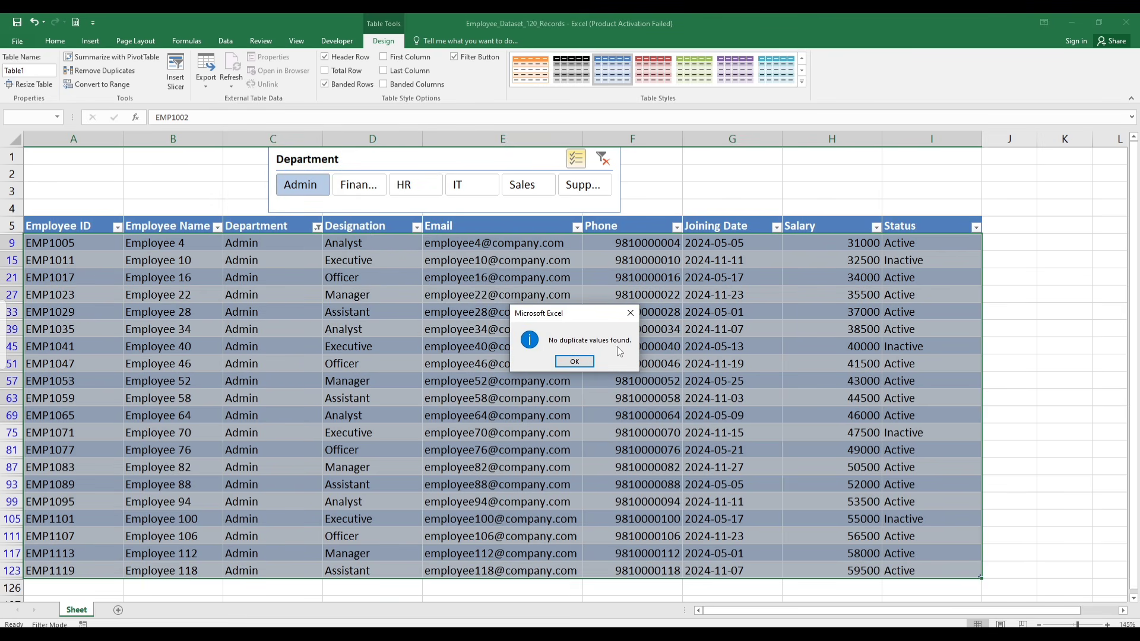
{"action": "left_click", "coordinate": [630, 313]}
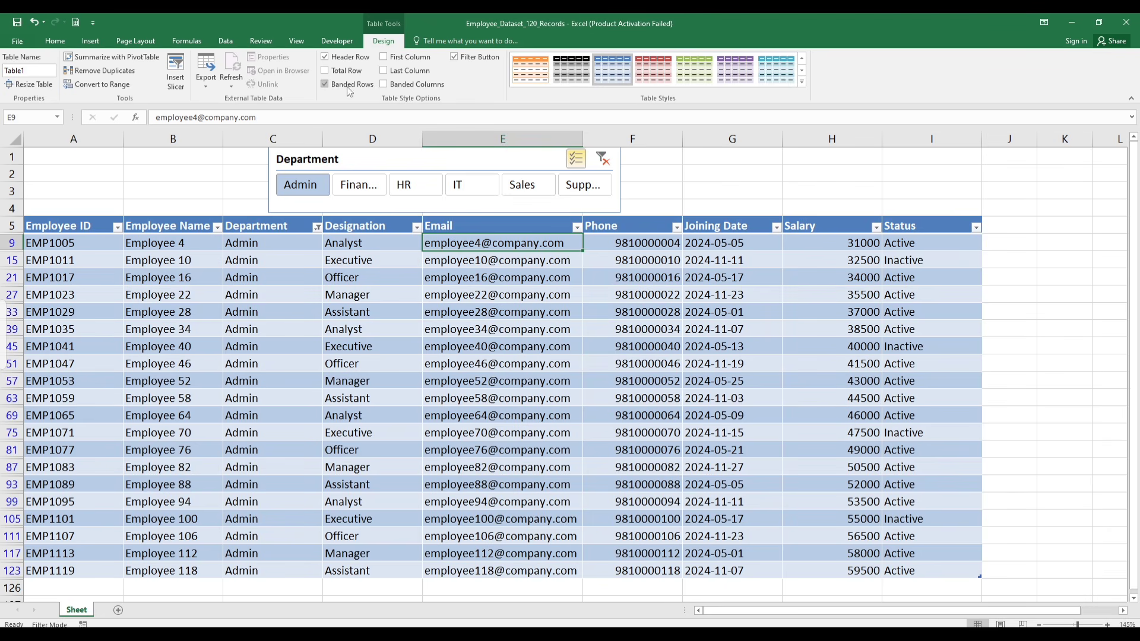
Refresh all the workbook's data and clear the Department slicer's filter
{"action": "left_click", "coordinate": [234, 85]}
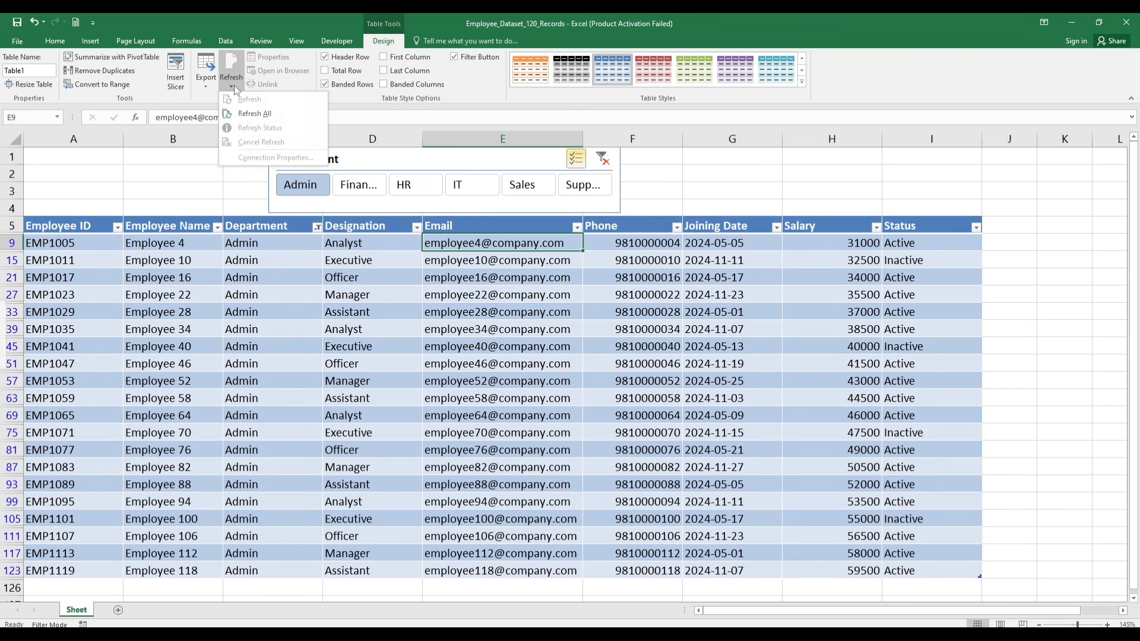
{"action": "left_click", "coordinate": [253, 115]}
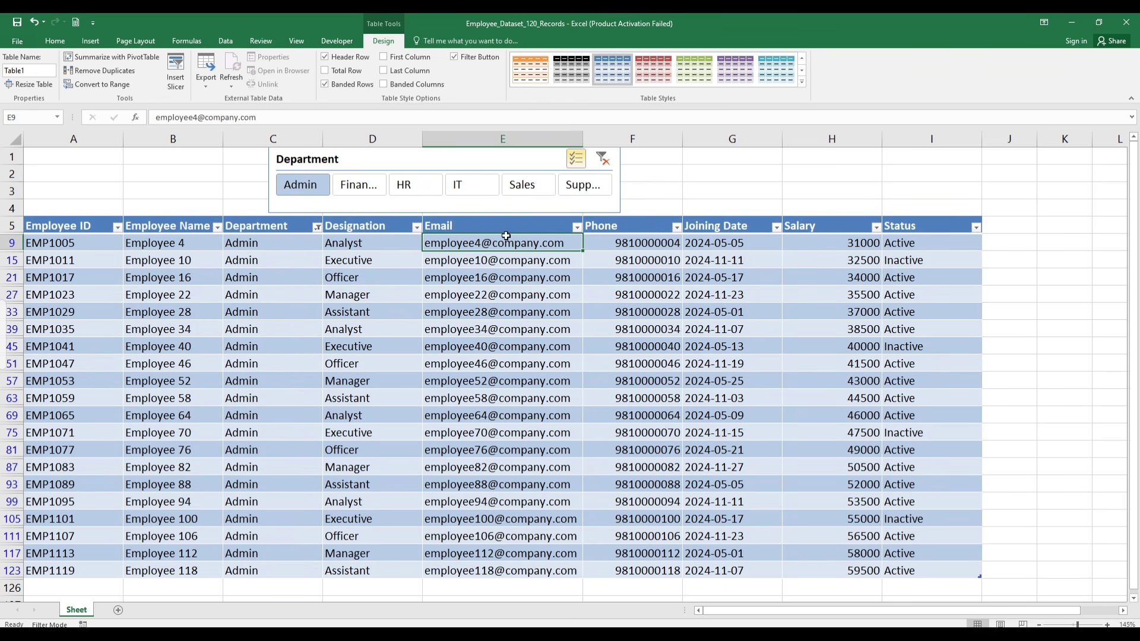
{"action": "left_click", "coordinate": [601, 160]}
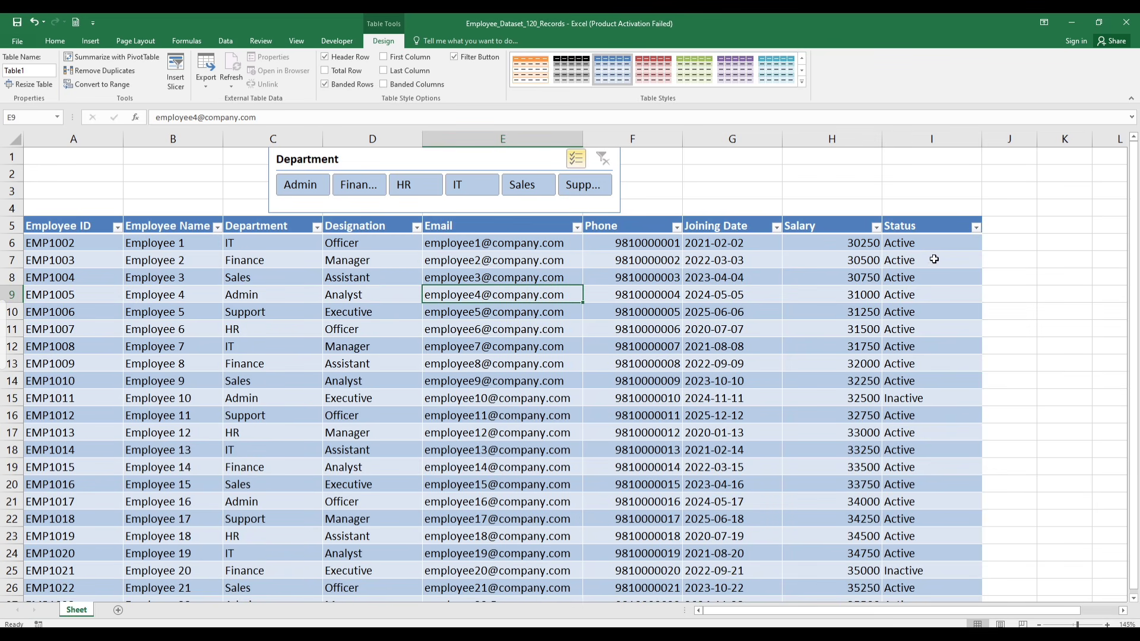
{"action": "left_click", "coordinate": [1006, 242]}
{"action": "left_click", "coordinate": [1001, 227]}
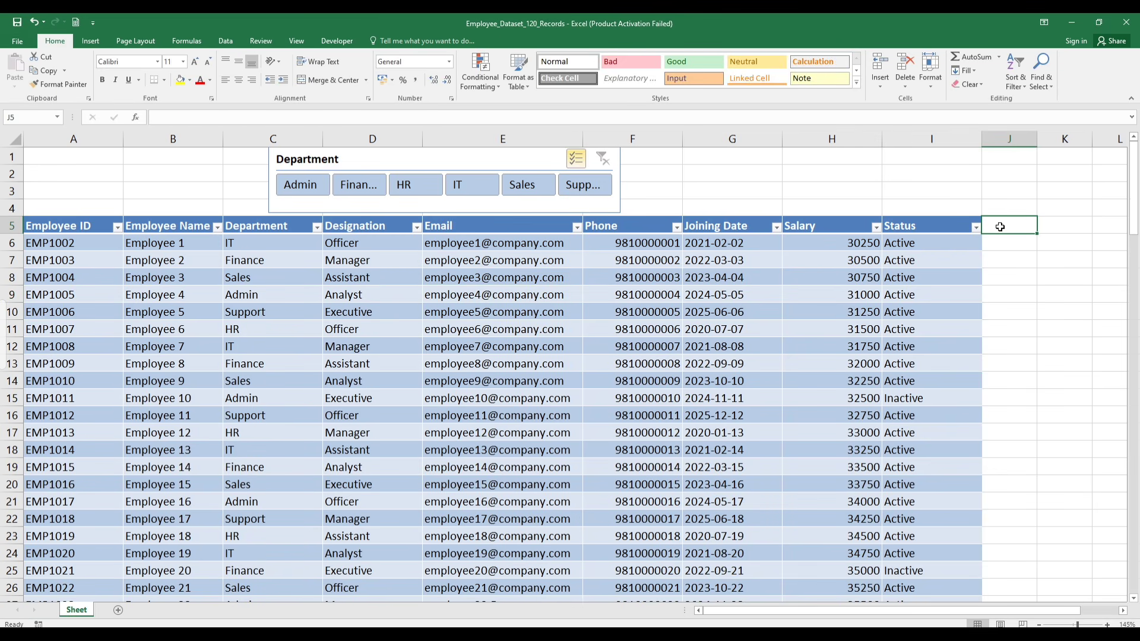
{"action": "key", "text": "Down"}
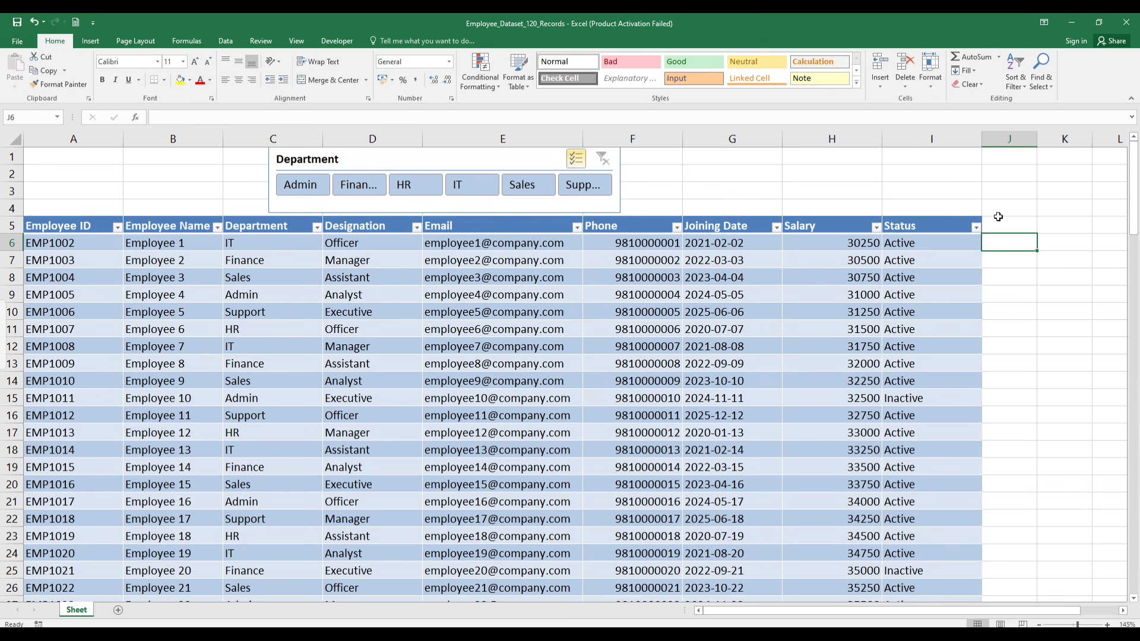
{"action": "type", "text": "=IF("}
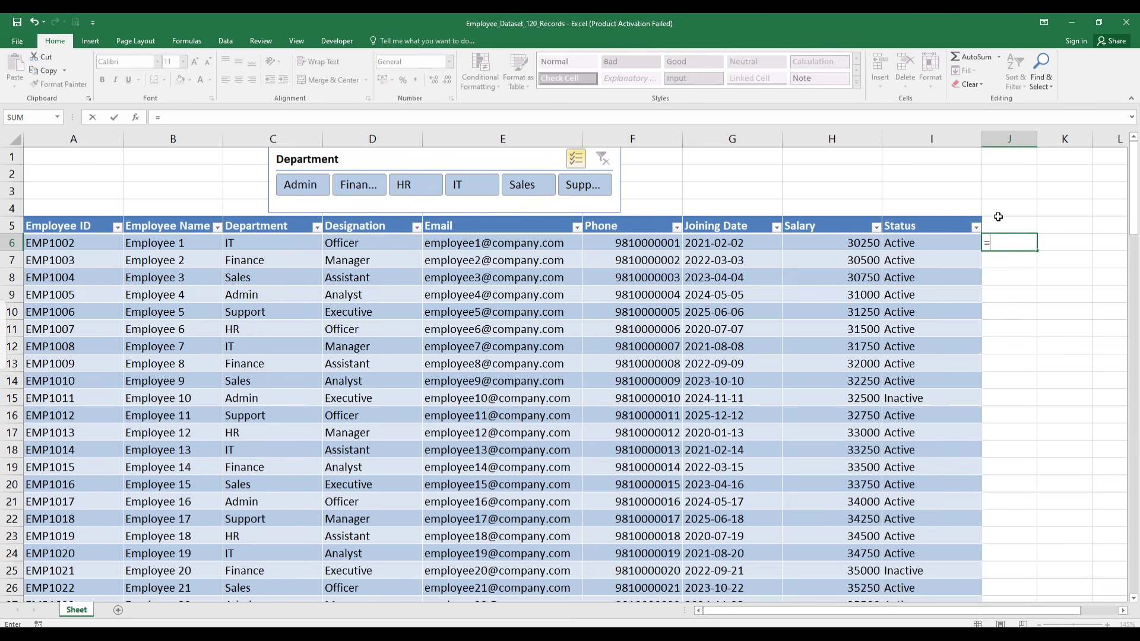
{"action": "left_click", "coordinate": [303, 248]}
{"action": "type", "text": "="}
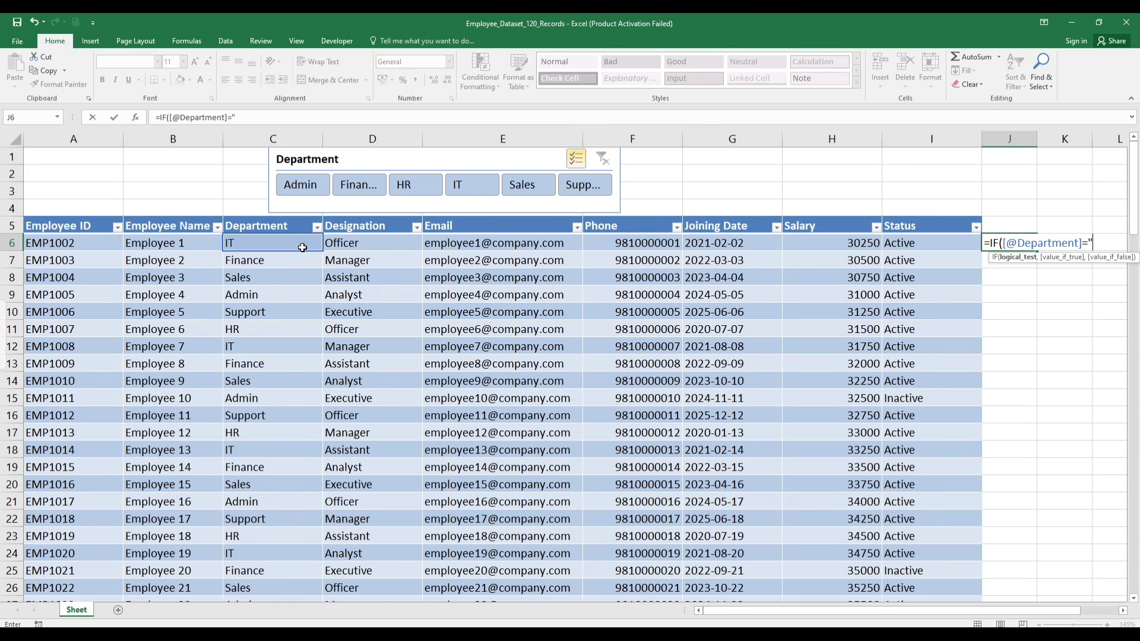
{"action": "type", "text": "\"IT\","}
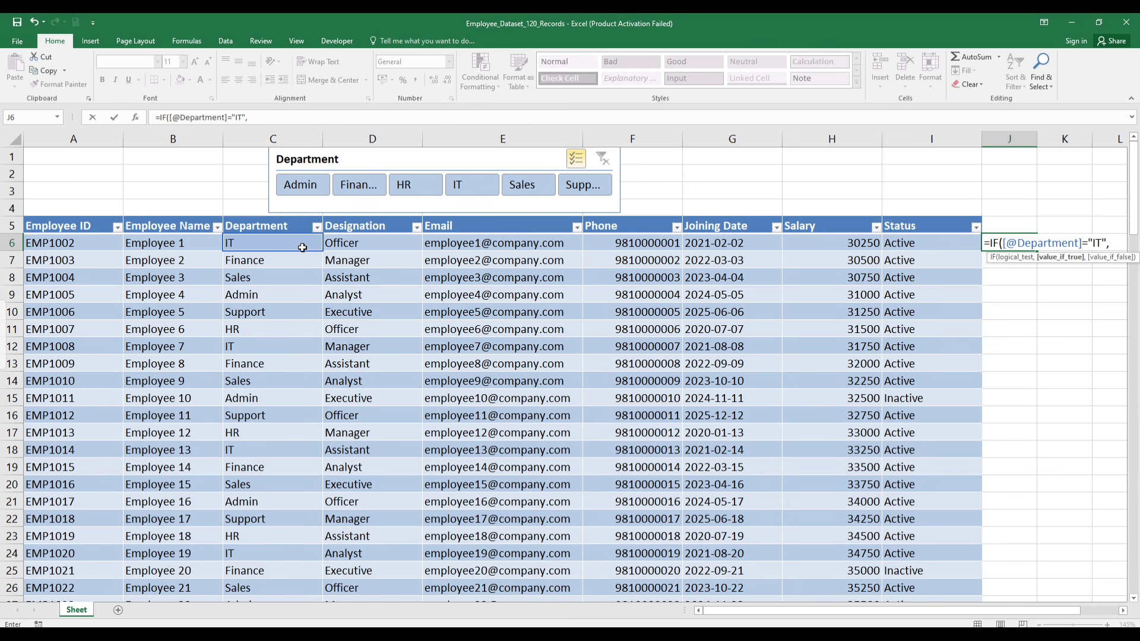
{"action": "type", "text": "\"Technolo"}
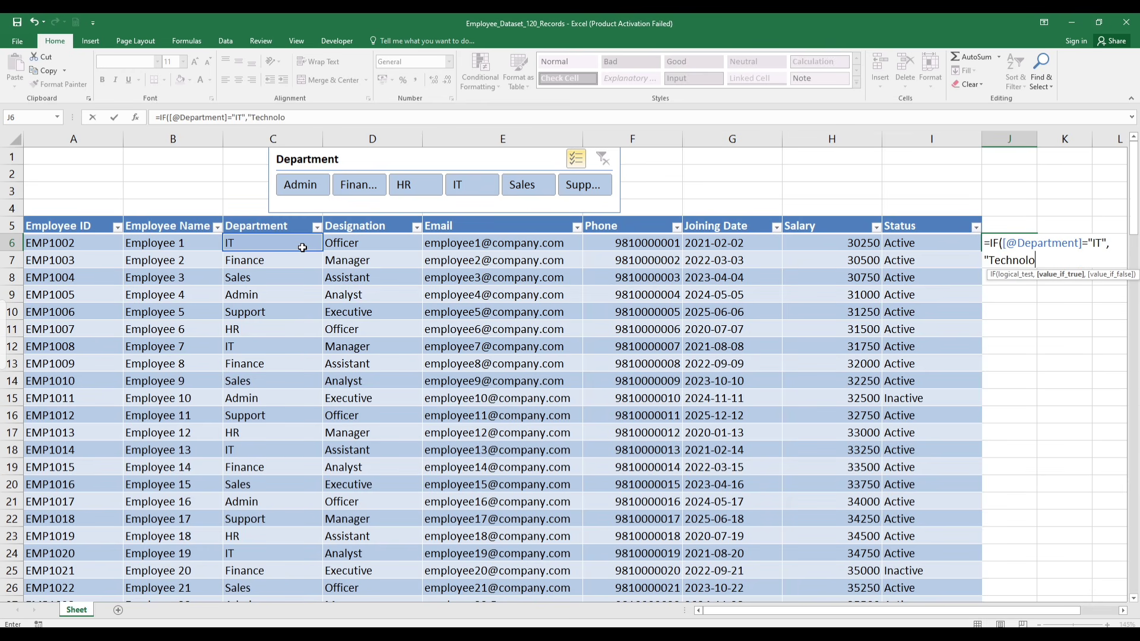
{"action": "type", "text": "gy\","}
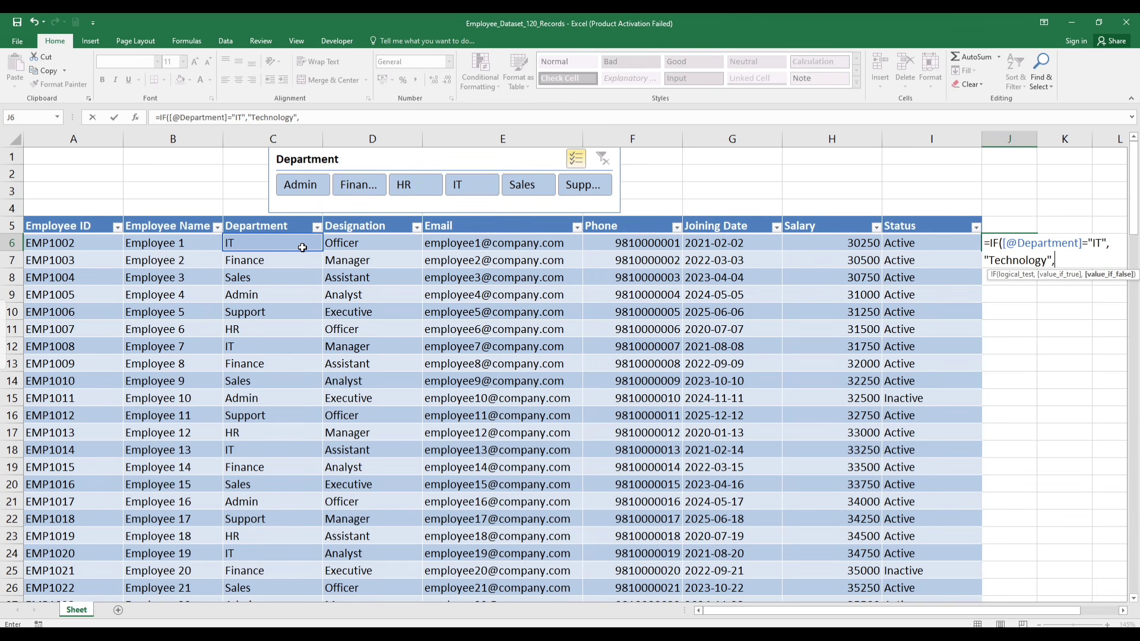
{"action": "type", "text": "\"\")"}
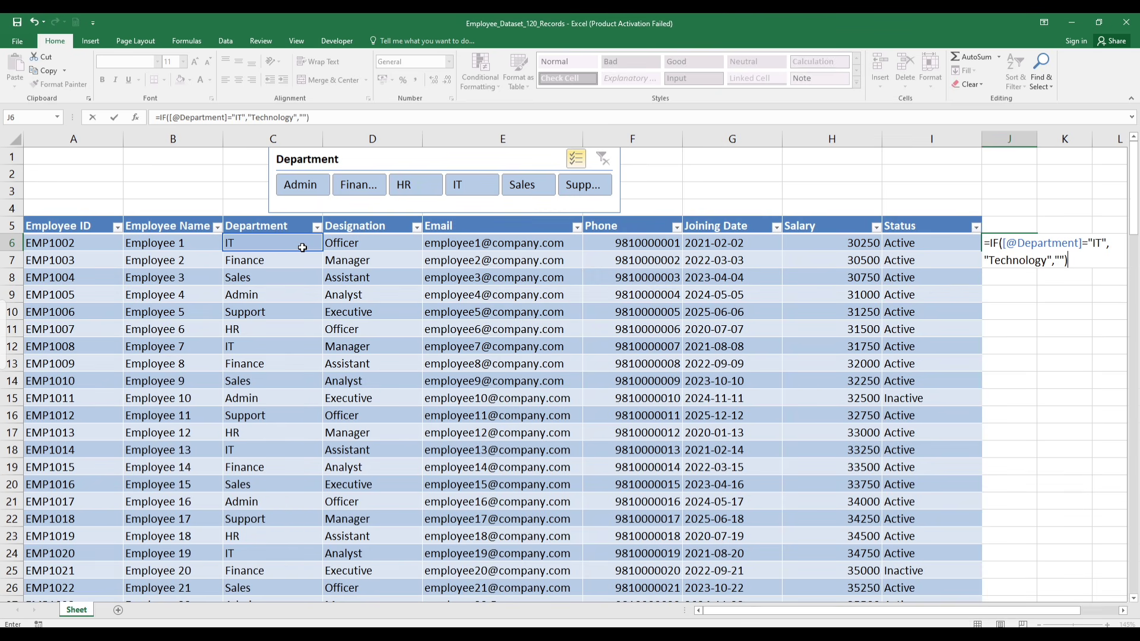
{"action": "key", "text": "Return"}
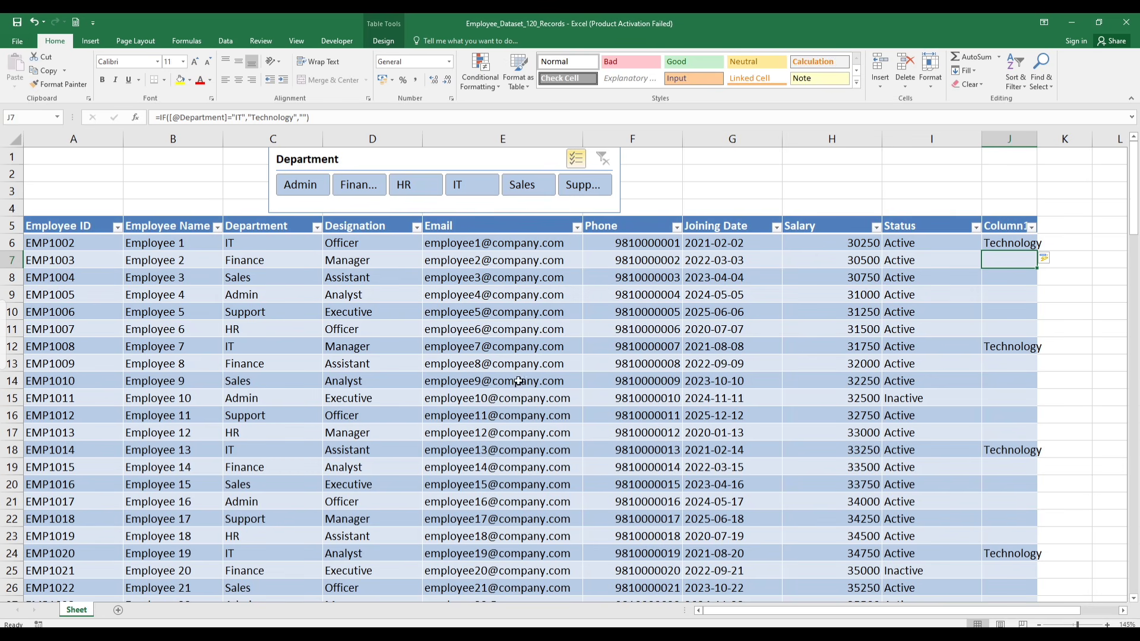
Check the calculated results down the new column and fit column J's width to its contents
{"action": "scroll", "coordinate": [1003, 428], "scroll_direction": "down", "scroll_amount": 20}
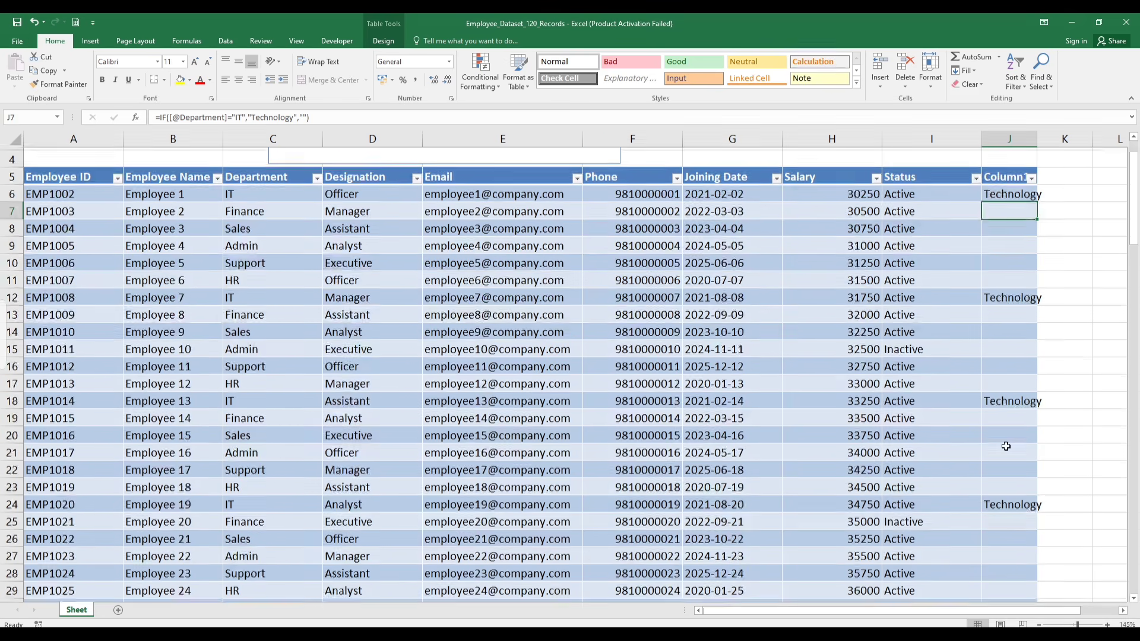
{"action": "scroll", "coordinate": [1006, 452], "scroll_direction": "down", "scroll_amount": 17}
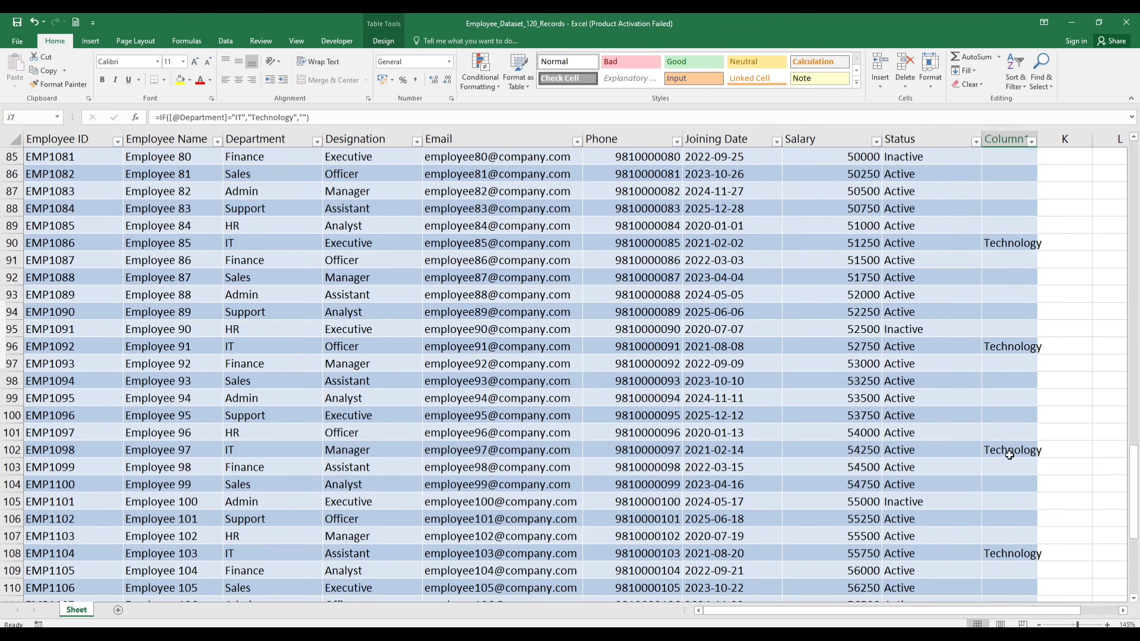
{"action": "scroll", "coordinate": [1009, 463], "scroll_direction": "up", "scroll_amount": 6}
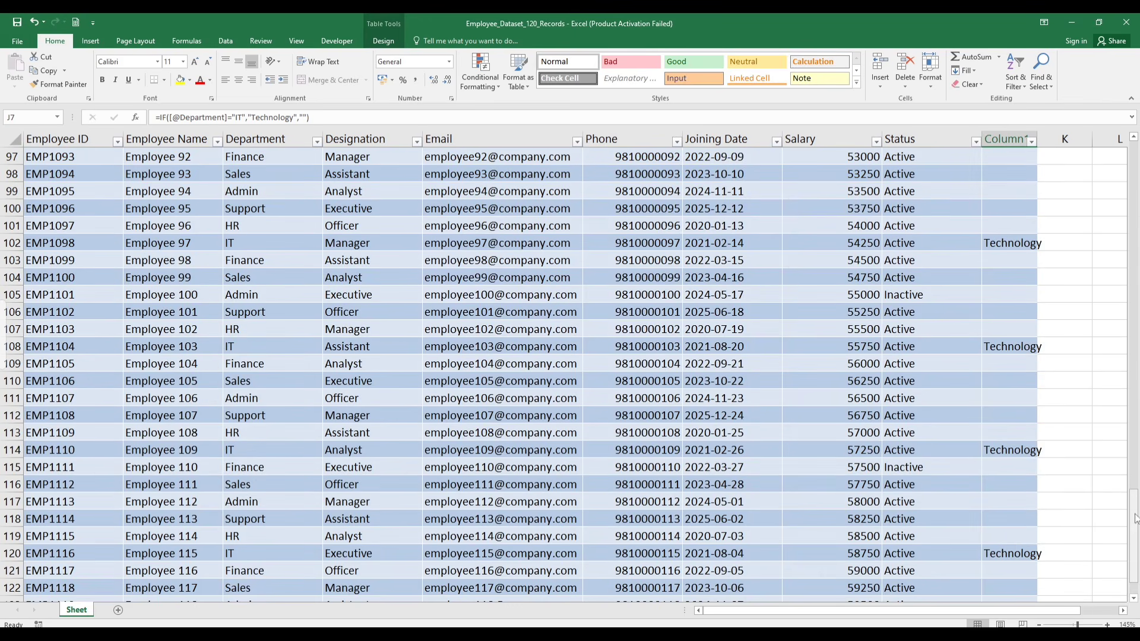
{"action": "left_click_drag", "start_coordinate": [1133, 511], "coordinate": [1133, 167]}
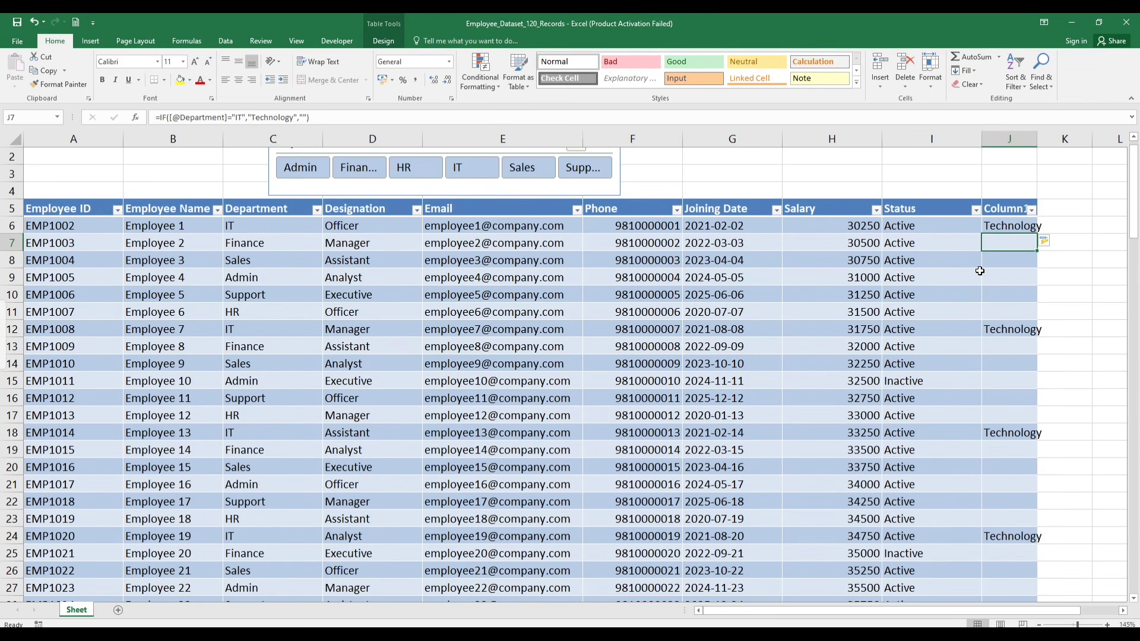
{"action": "double_click", "coordinate": [1037, 139]}
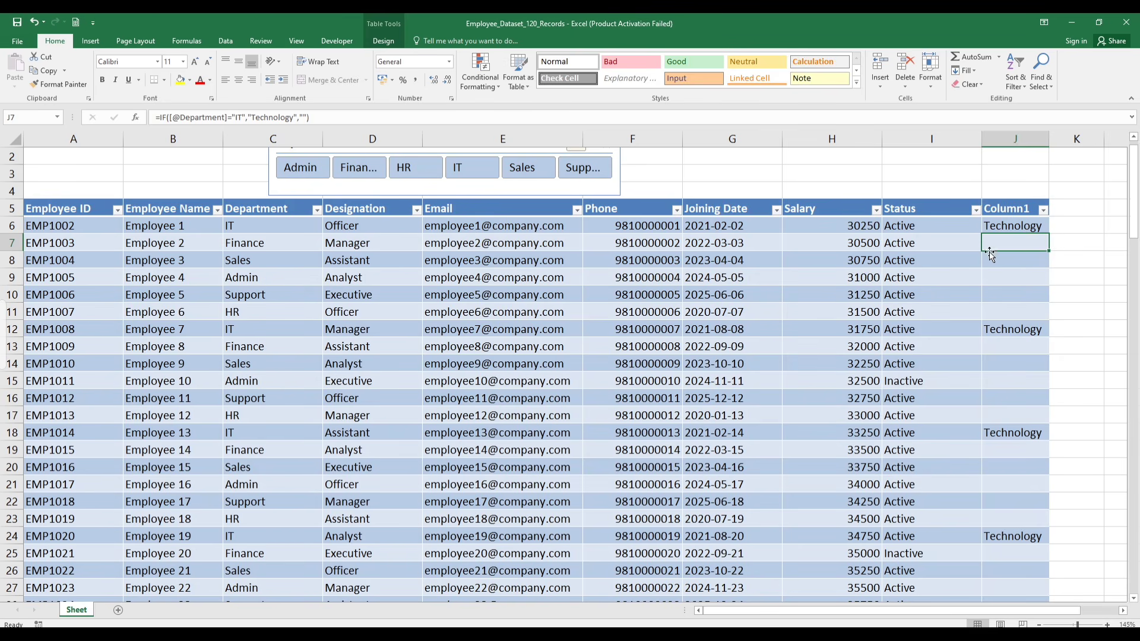
View the employee table's data range in the Resize Table dialog and cancel it
{"action": "left_click", "coordinate": [279, 244]}
{"action": "left_click", "coordinate": [382, 41]}
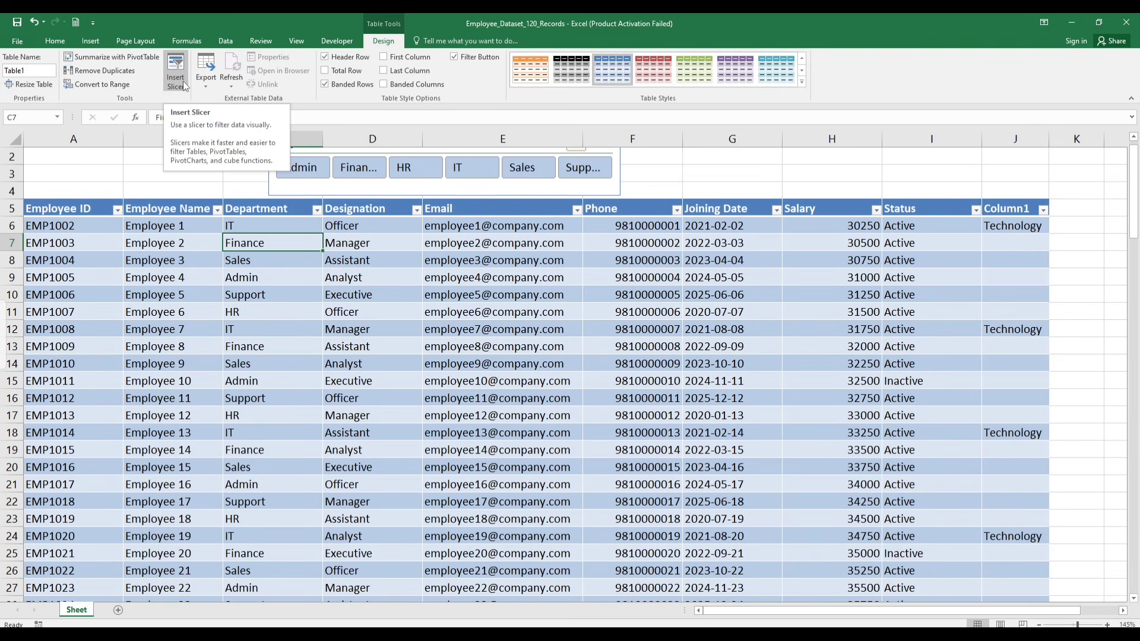
{"action": "left_click", "coordinate": [51, 84]}
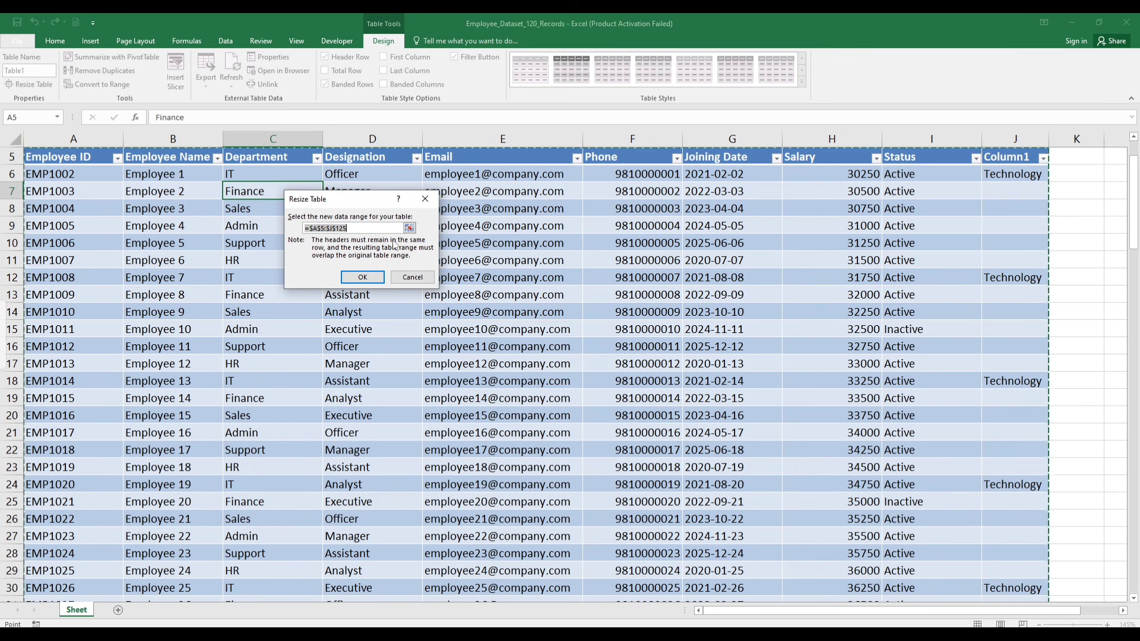
{"action": "left_click", "coordinate": [406, 277]}
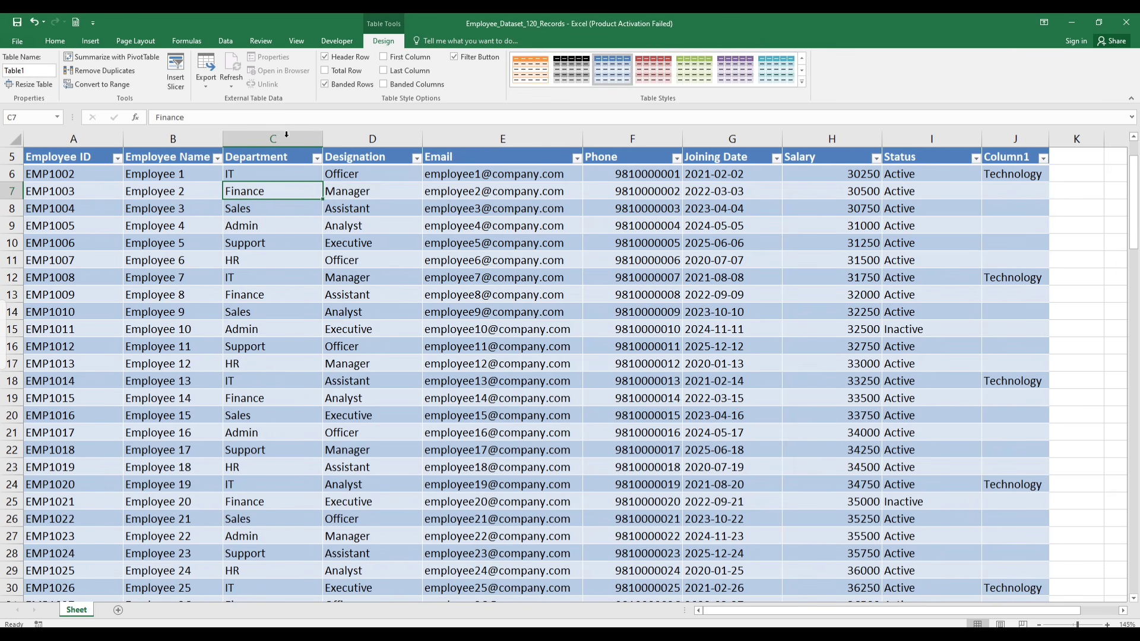
Try a black banded style and a cleared style on the employee table, and undo back to the orange banded style
{"action": "scroll", "coordinate": [429, 262], "scroll_direction": "up", "scroll_amount": 2}
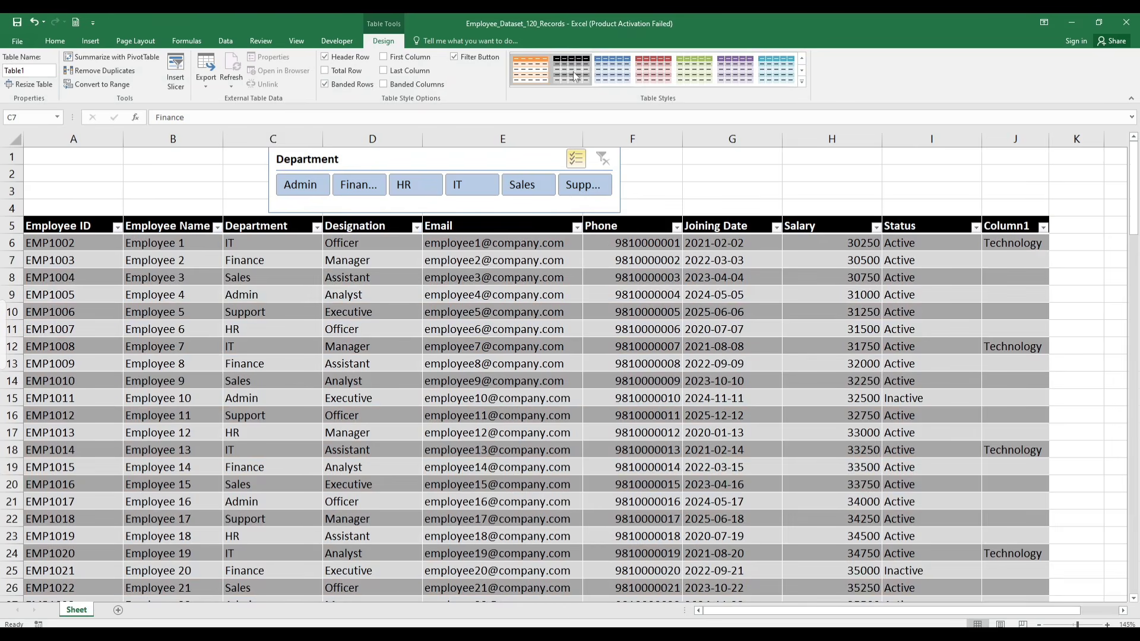
{"action": "left_click", "coordinate": [574, 70]}
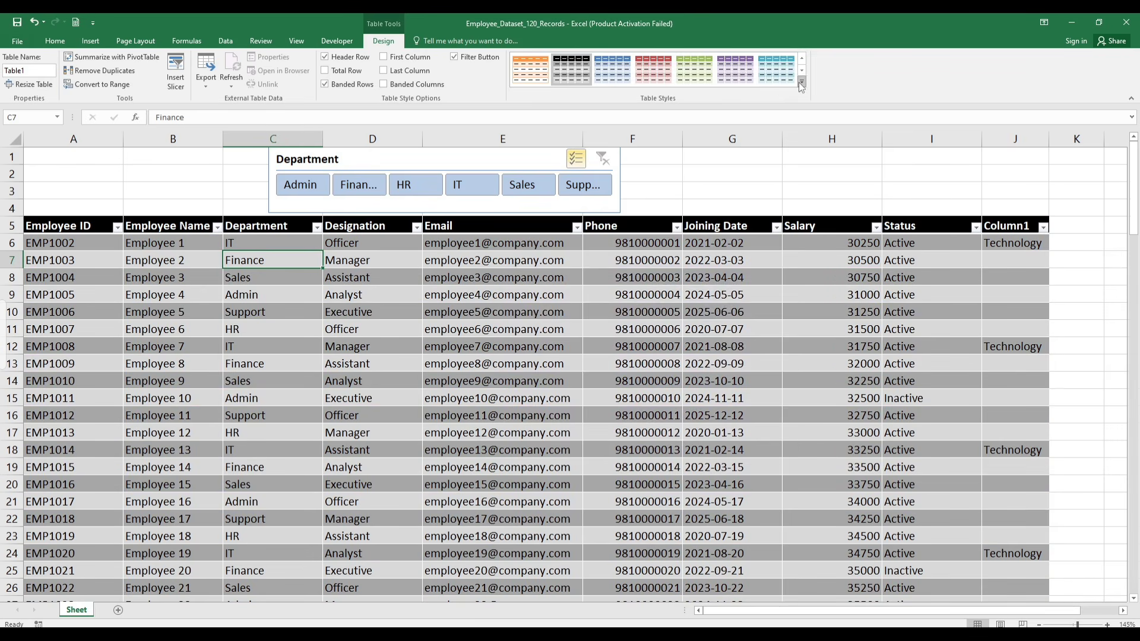
{"action": "left_click", "coordinate": [802, 82]}
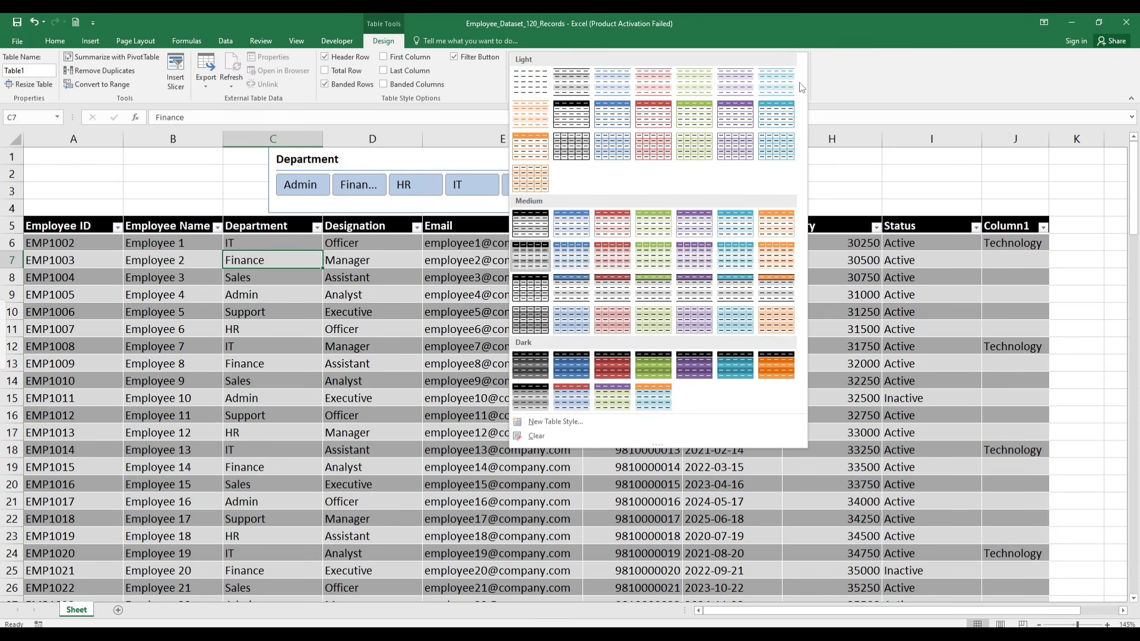
{"action": "left_click", "coordinate": [872, 84]}
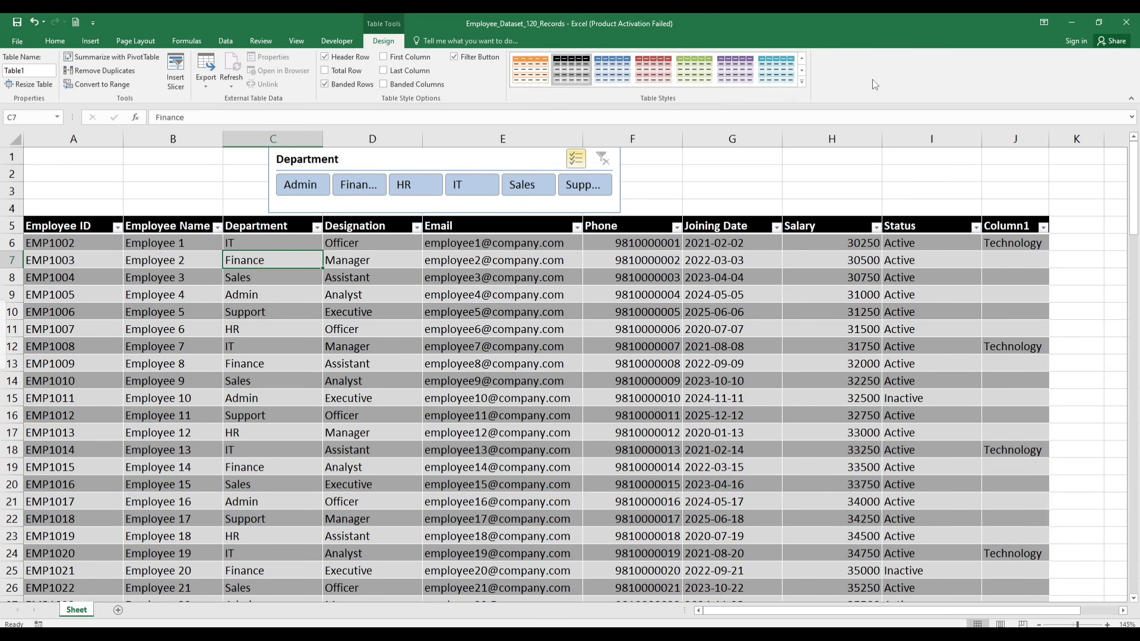
{"action": "left_click", "coordinate": [803, 81]}
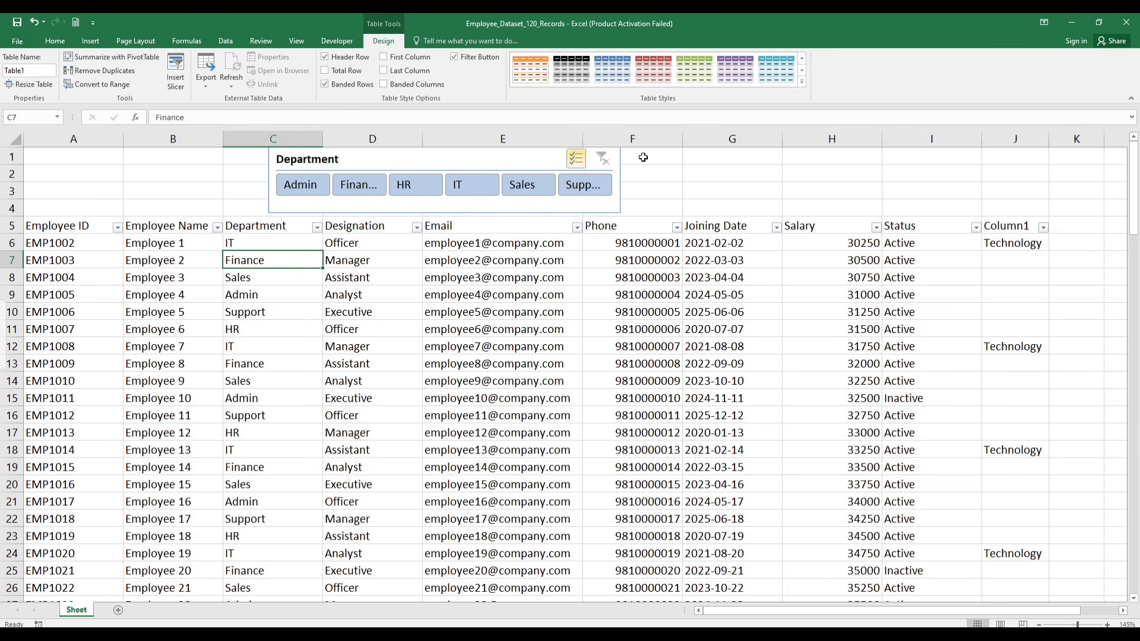
{"action": "key", "text": "ctrl+z"}
{"action": "key", "text": "ctrl+z"}
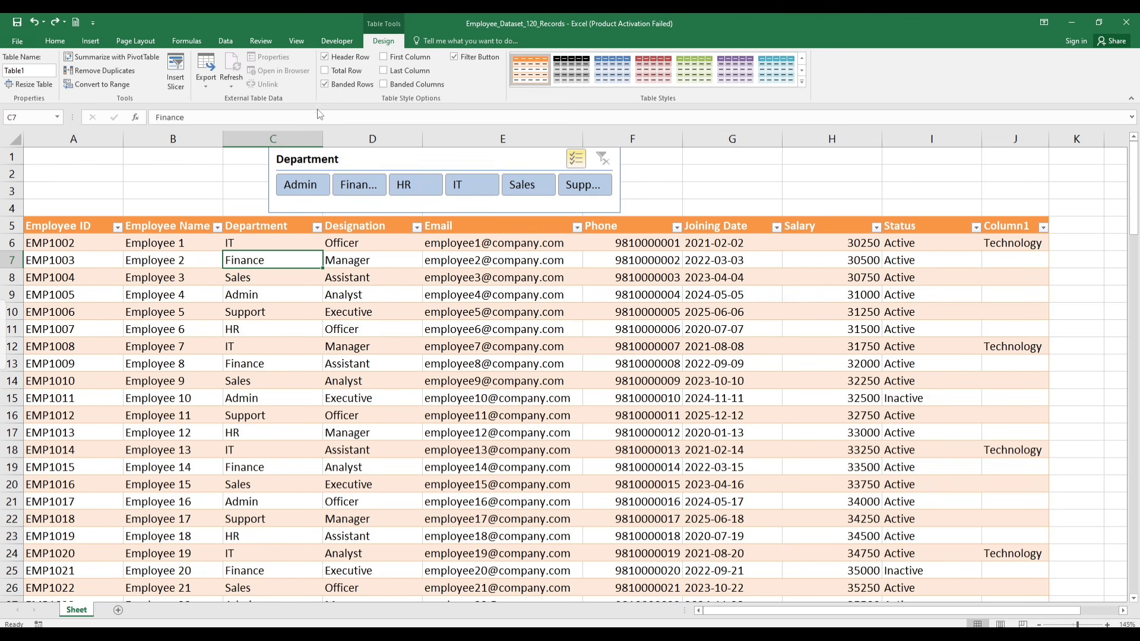
View the table's export options and the list of fields available for new slicers
{"action": "left_click", "coordinate": [202, 87]}
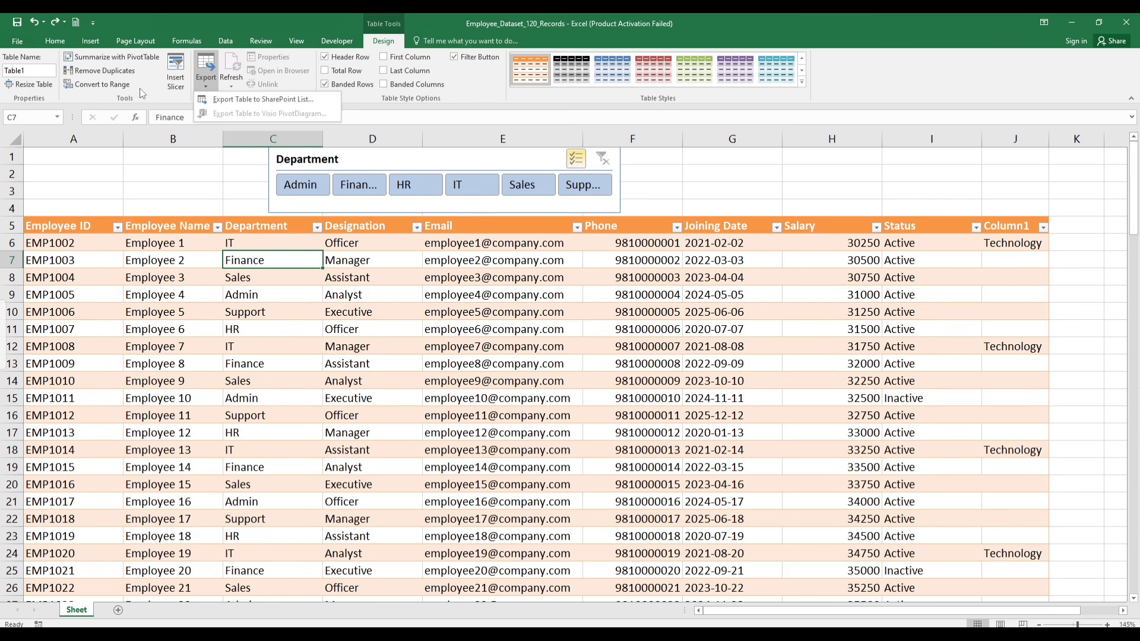
{"action": "left_click", "coordinate": [174, 78]}
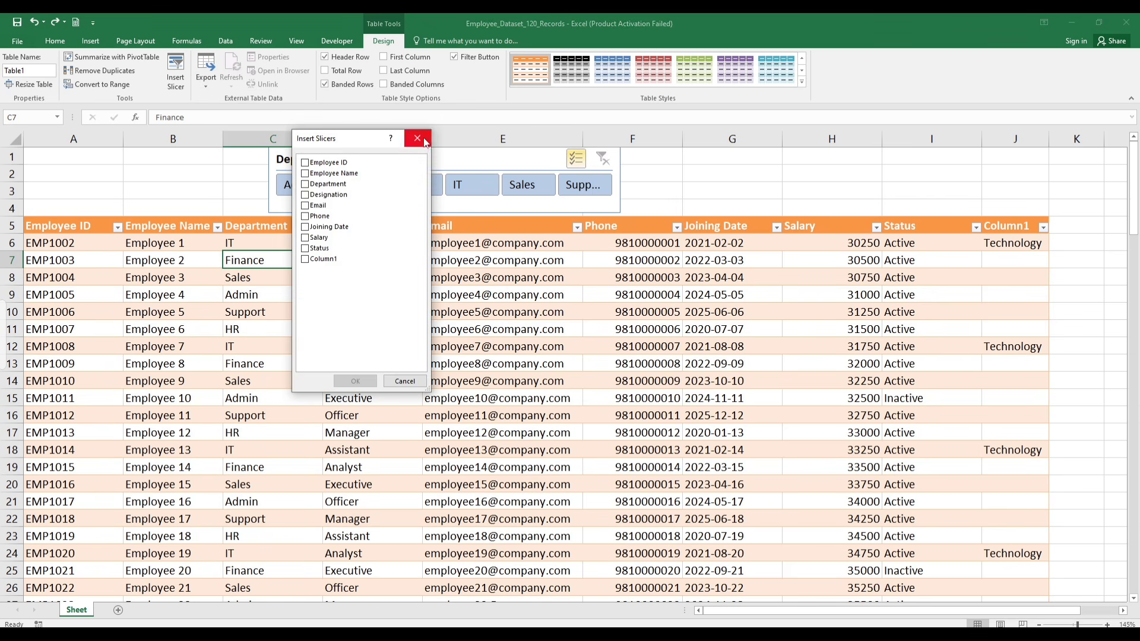
{"action": "left_click", "coordinate": [423, 140]}
View the PivotTable creation settings for summarizing the employee table and cancel them
{"action": "left_click", "coordinate": [387, 294]}
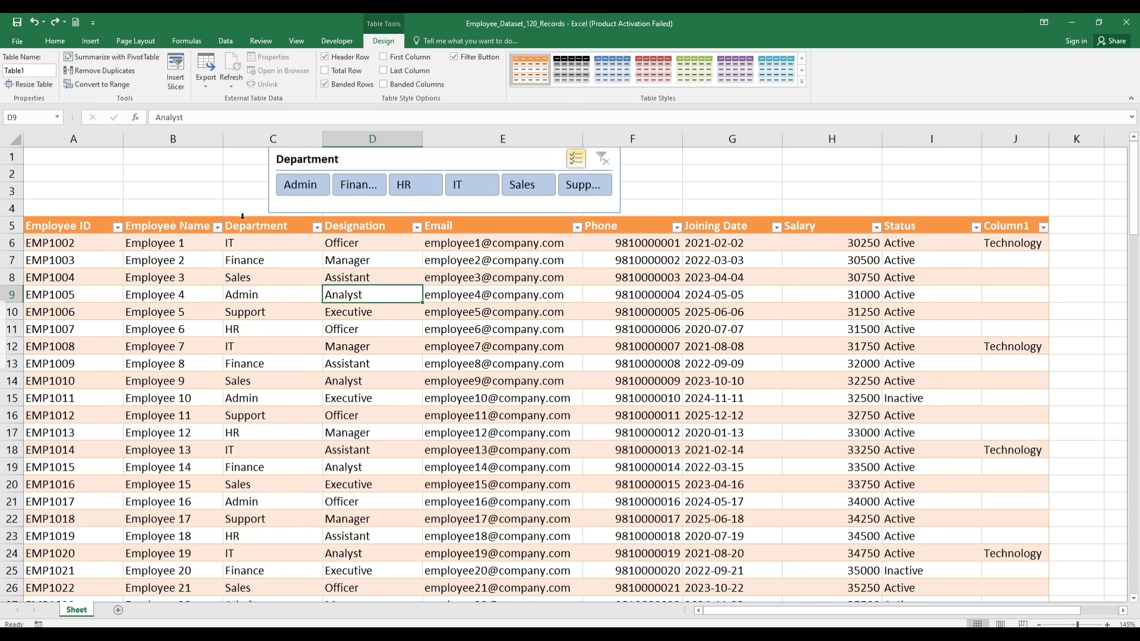
{"action": "left_click", "coordinate": [115, 53]}
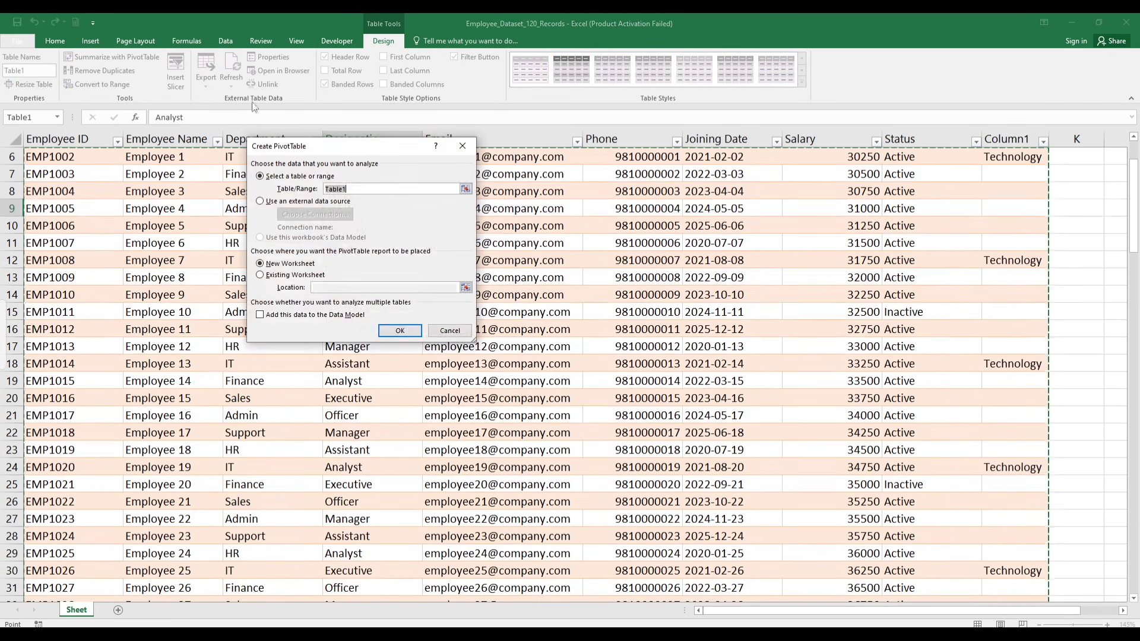
{"action": "left_click", "coordinate": [449, 330]}
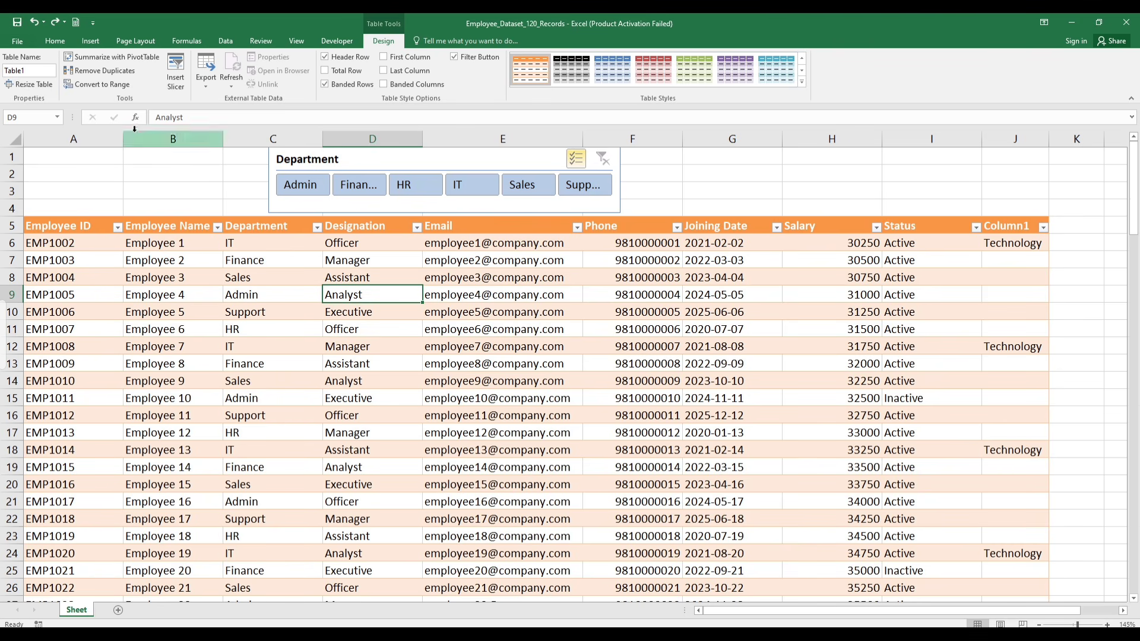
Convert the employee table to a normal range, and undo the conversion
{"action": "left_click", "coordinate": [106, 86]}
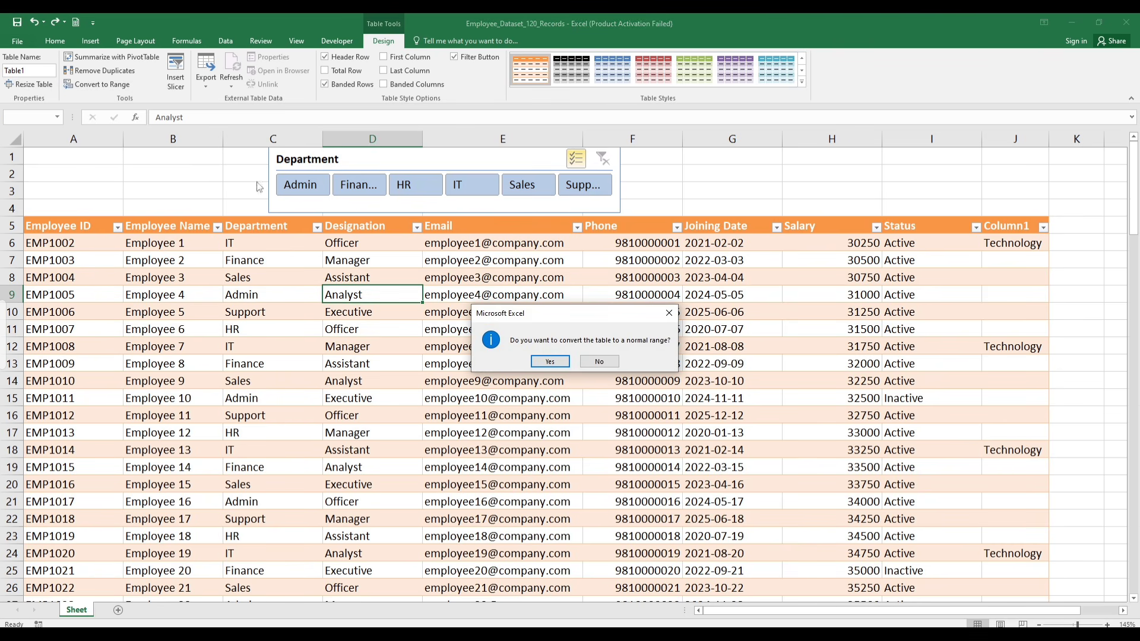
{"action": "left_click", "coordinate": [557, 366]}
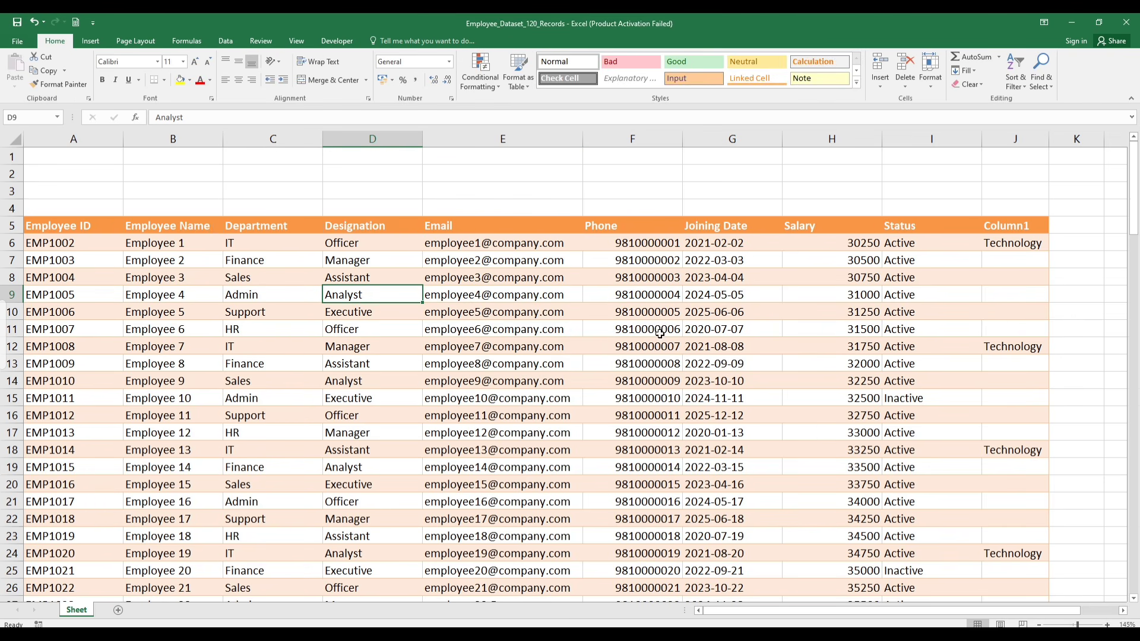
{"action": "left_click", "coordinate": [685, 331]}
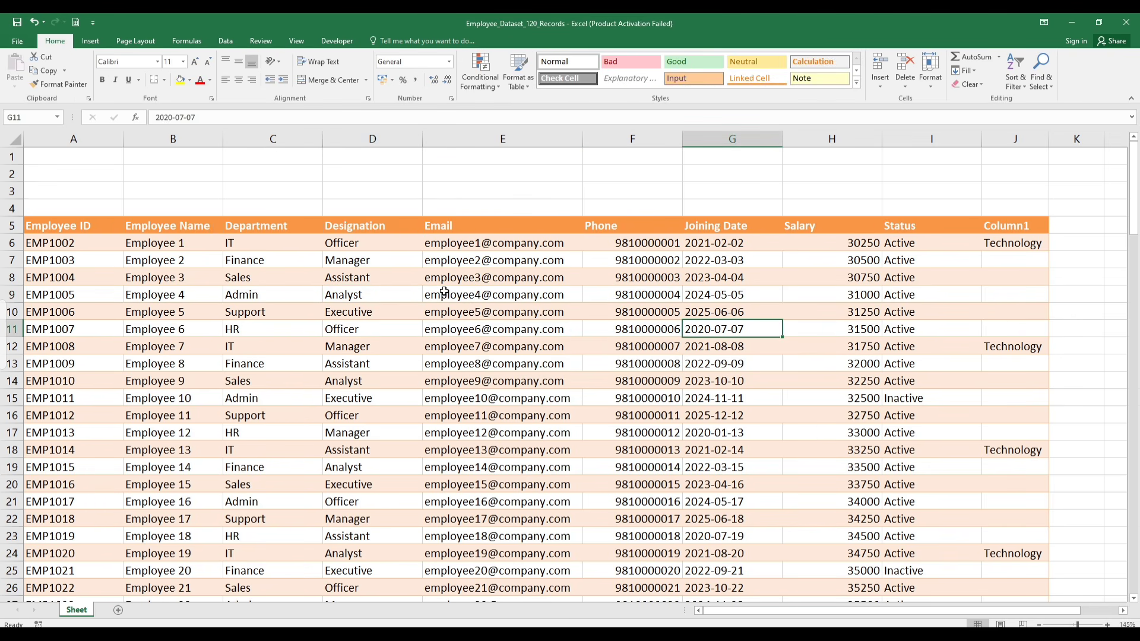
{"action": "left_click", "coordinate": [567, 300]}
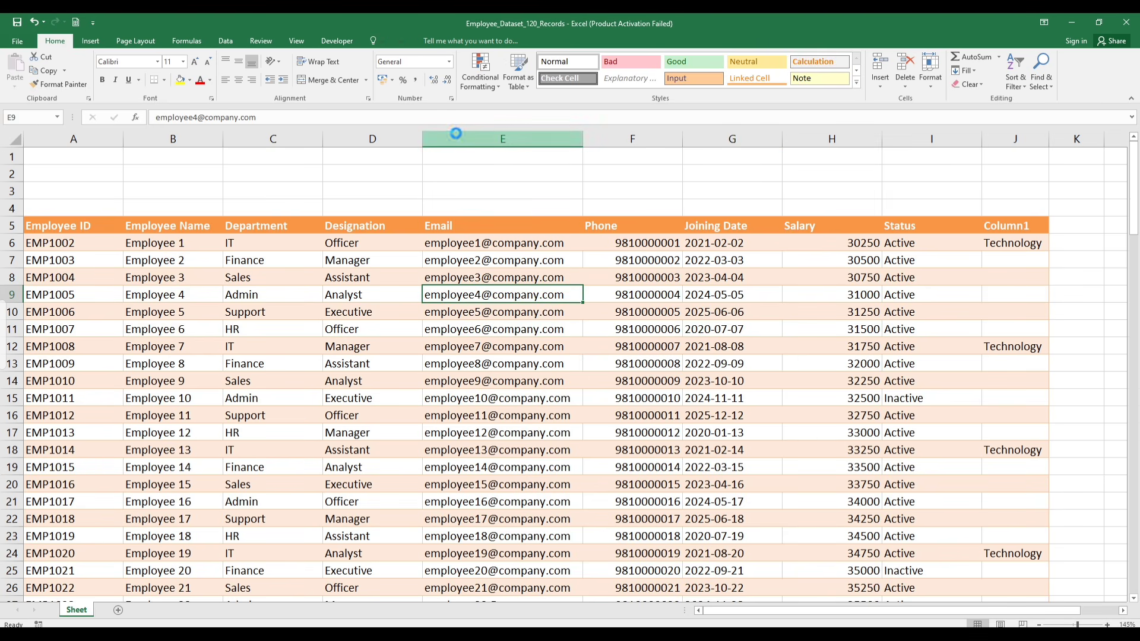
Select the Department slicer, view its options, and return to the table, discarding the stray entry in cell E9
{"action": "left_click", "coordinate": [518, 159]}
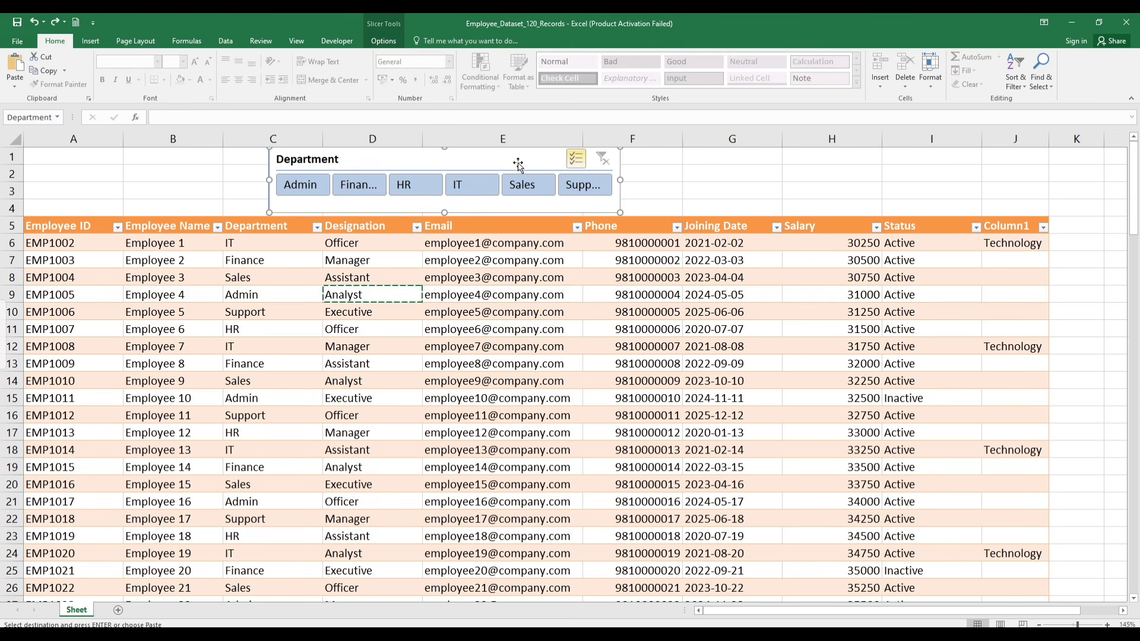
{"action": "left_click", "coordinate": [384, 41]}
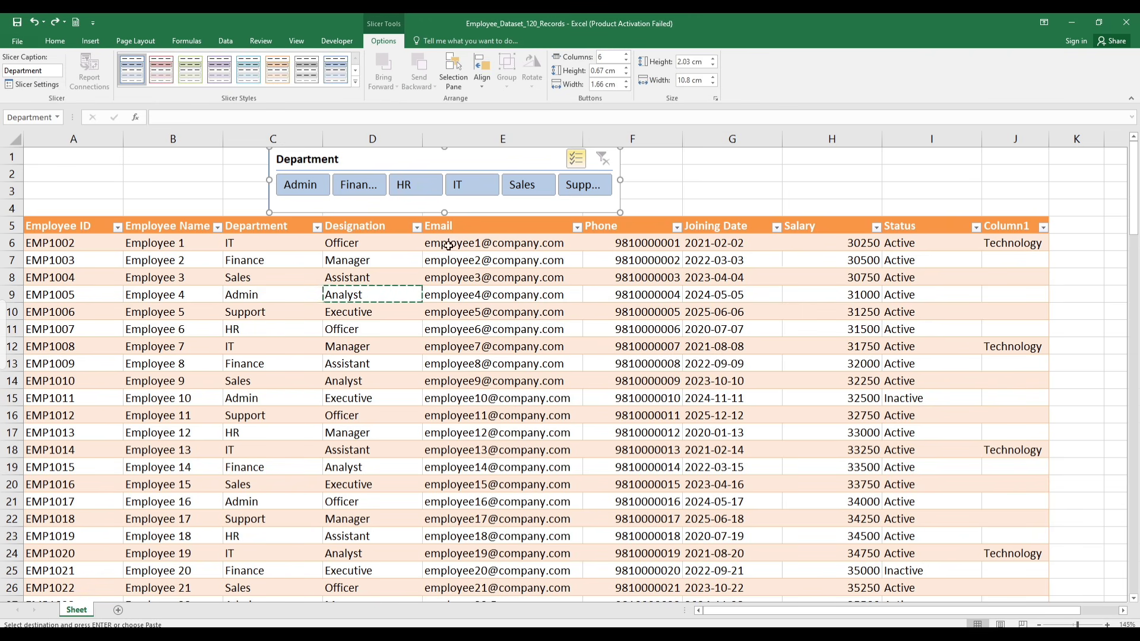
{"action": "left_click", "coordinate": [460, 291]}
{"action": "type", "text": "`"}
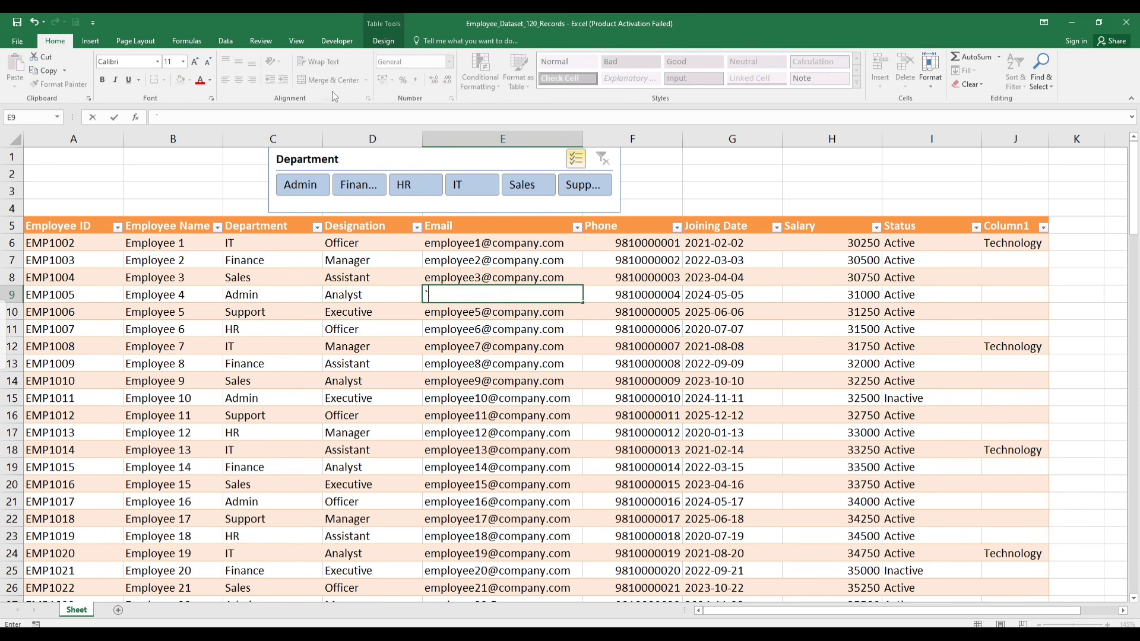
{"action": "key", "text": "Escape"}
View the table's export and refresh options, and apply the teal banded table style
{"action": "left_click", "coordinate": [375, 40]}
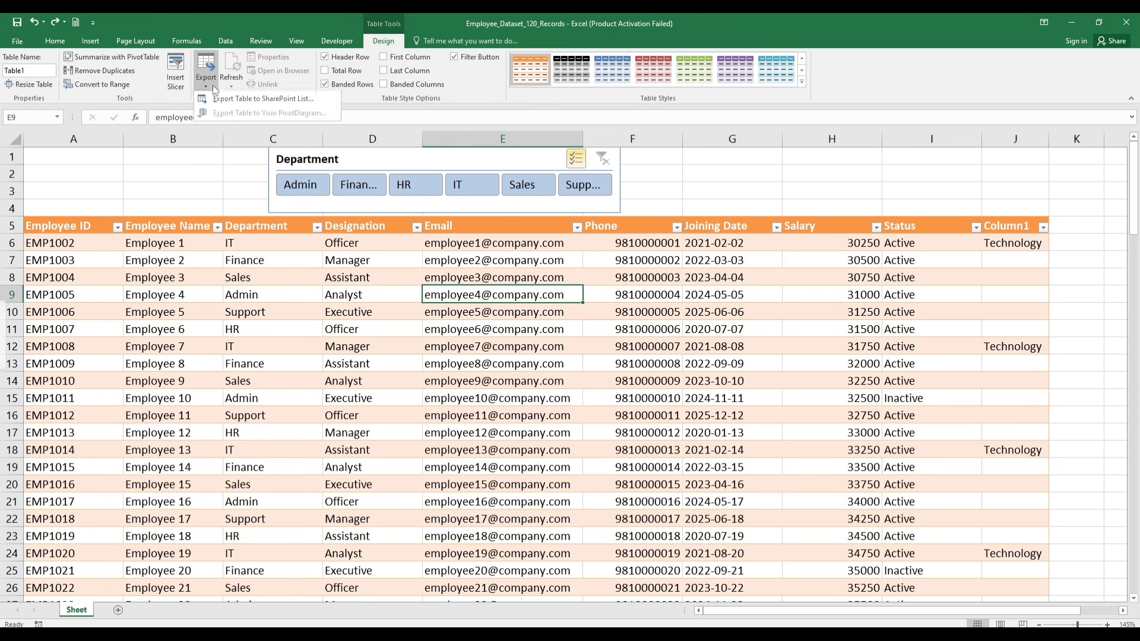
{"action": "left_click", "coordinate": [240, 85]}
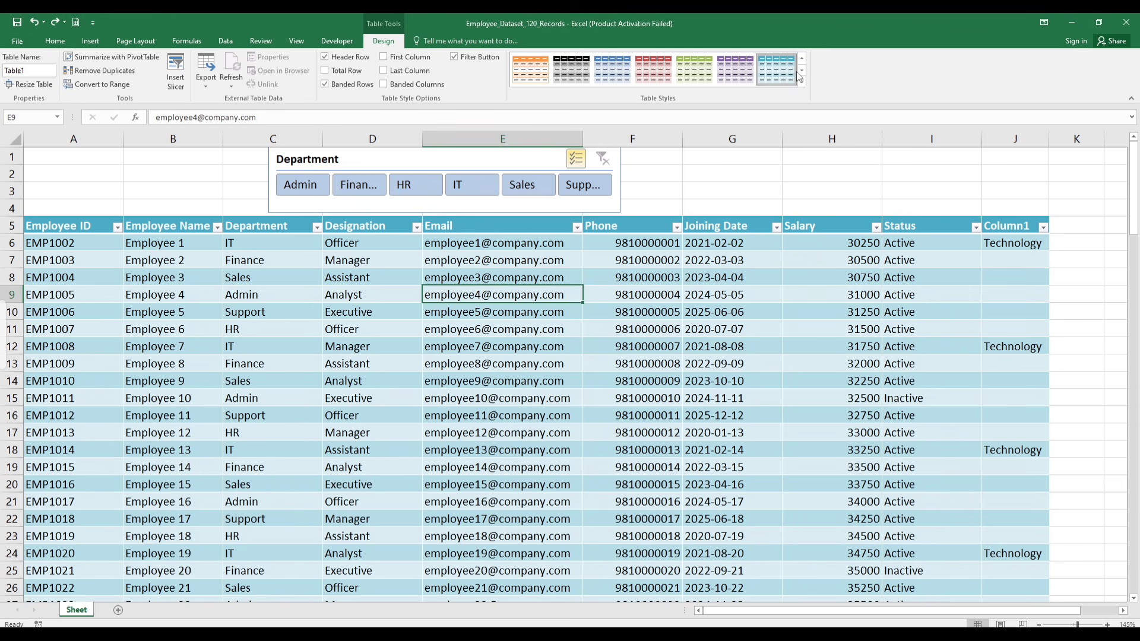
Format the employee table with the teal medium banded table style and select Salary cell H11
{"action": "left_click", "coordinate": [795, 73]}
{"action": "left_click", "coordinate": [55, 40]}
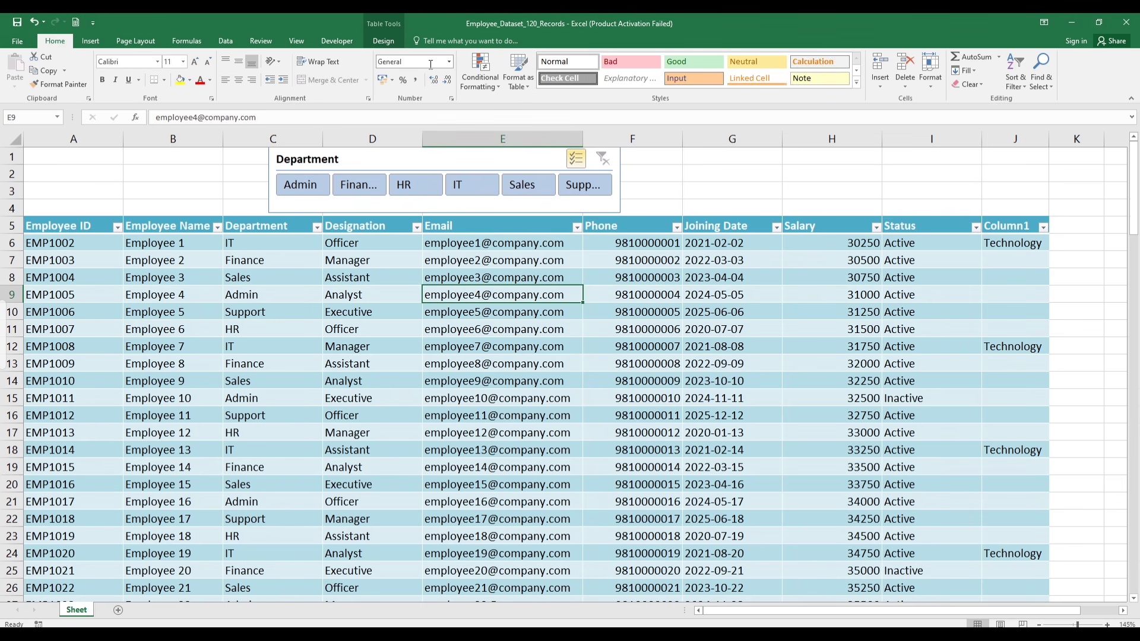
{"action": "left_click", "coordinate": [518, 76]}
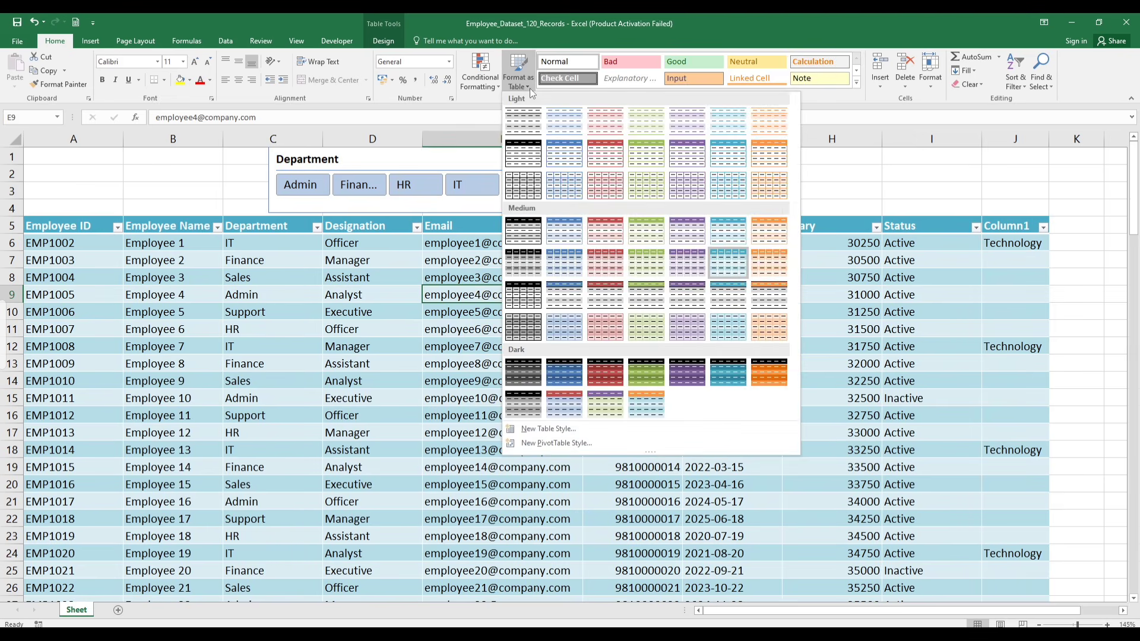
{"action": "left_click", "coordinate": [728, 261]}
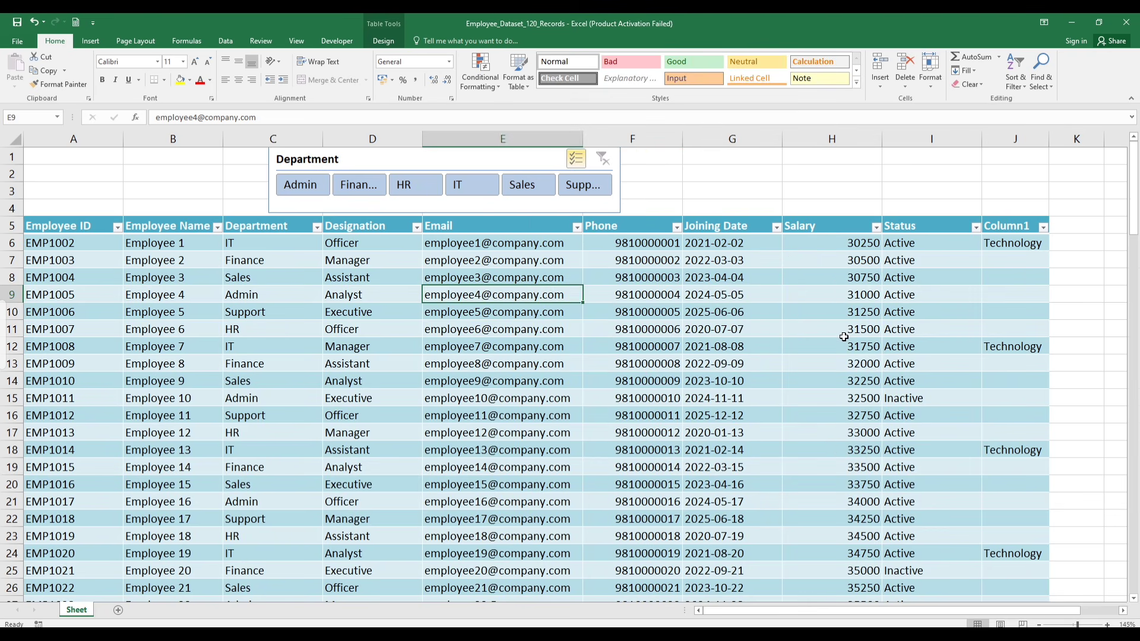
{"action": "left_click", "coordinate": [844, 336]}
{"action": "left_click", "coordinate": [385, 42]}
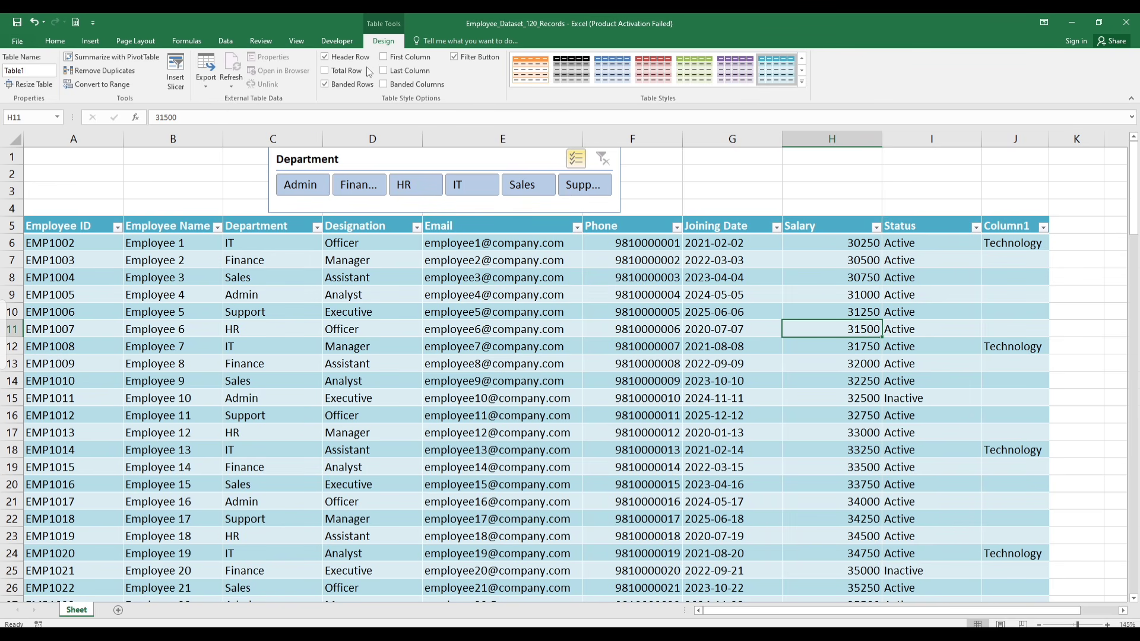
{"action": "left_click", "coordinate": [337, 40]}
{"action": "left_click", "coordinate": [297, 41]}
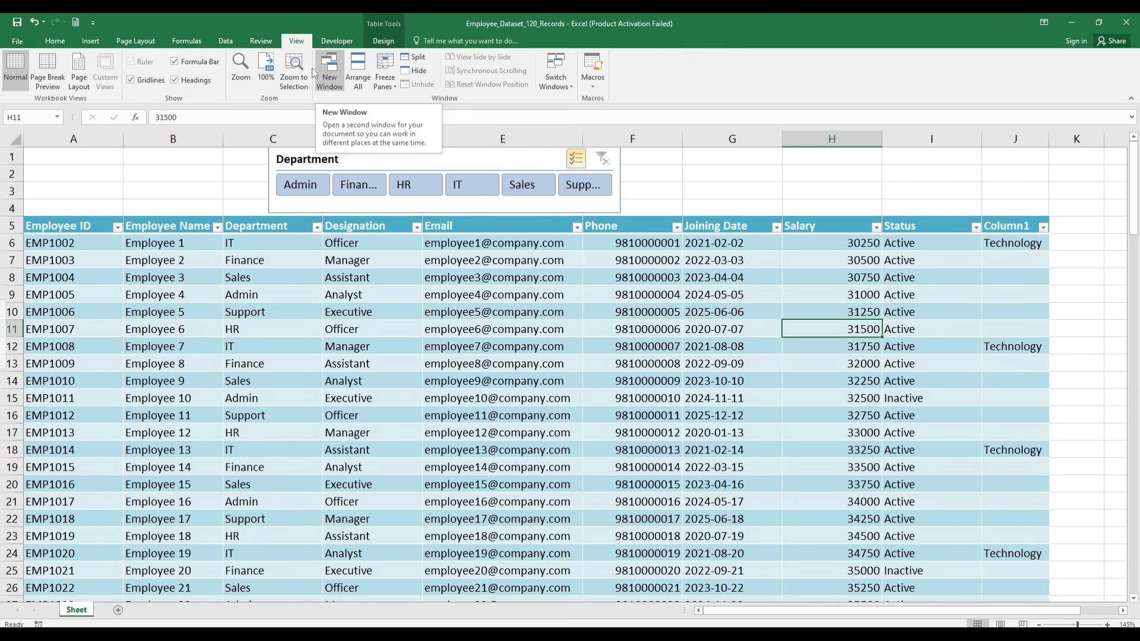
{"action": "left_click", "coordinate": [336, 40]}
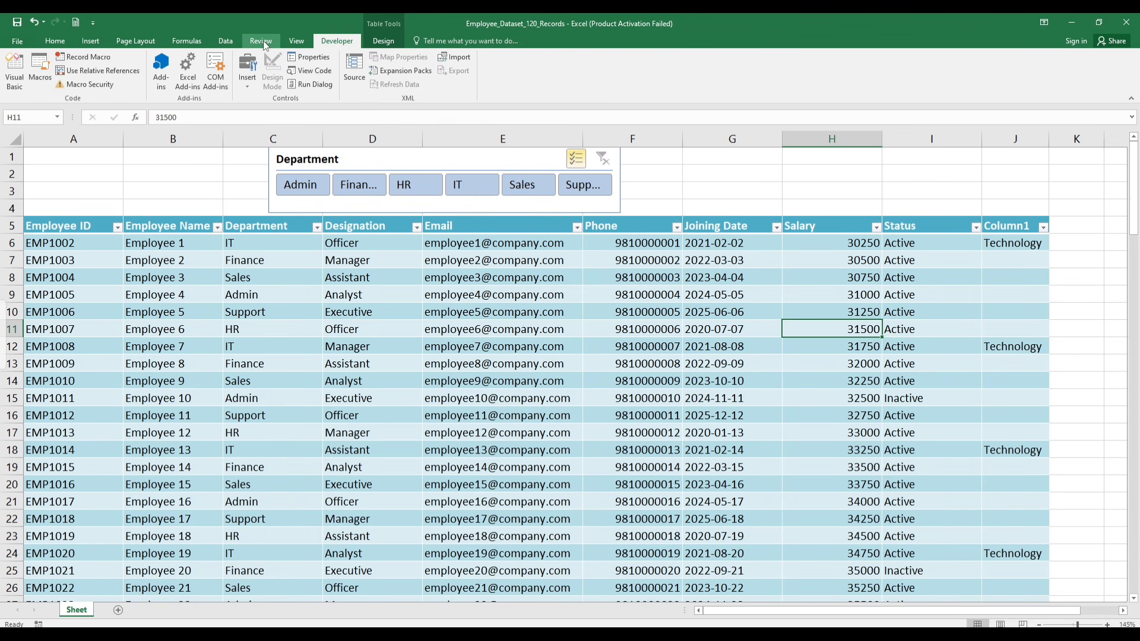
{"action": "left_click", "coordinate": [54, 40]}
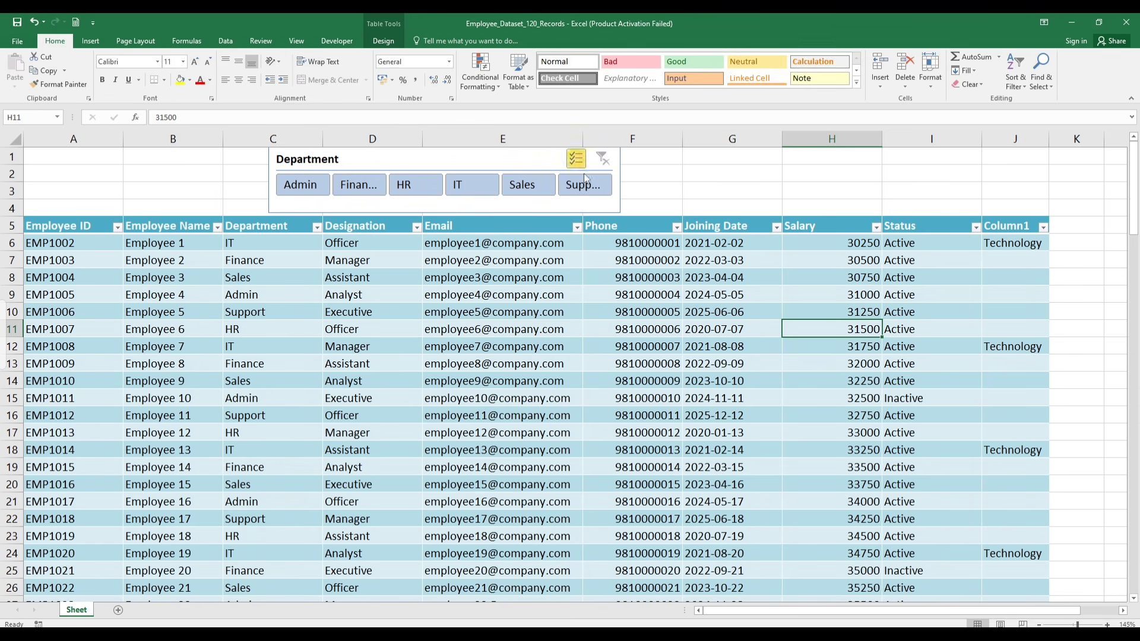
View the available cell styles for cell F9 and close them without applying one
{"action": "left_click", "coordinate": [663, 288]}
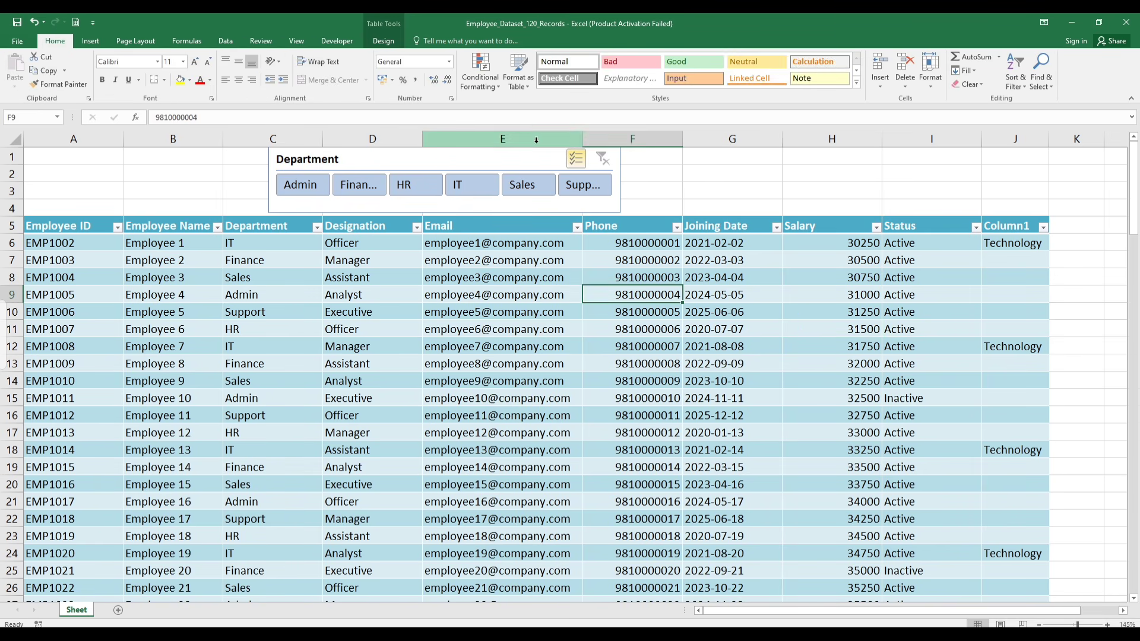
{"action": "left_click", "coordinate": [857, 83]}
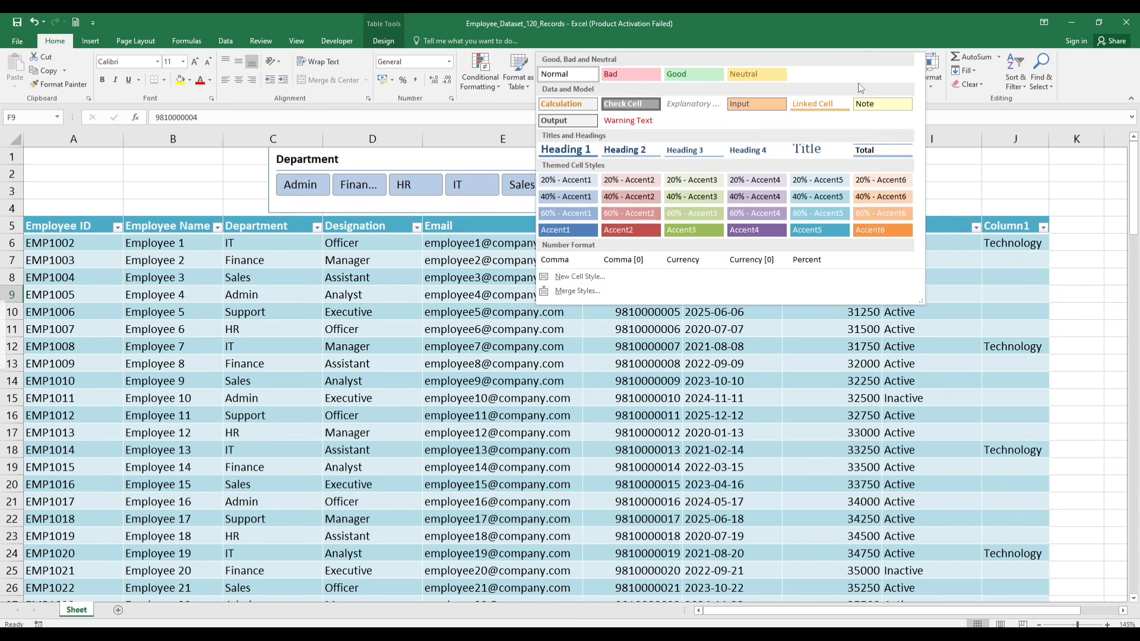
{"action": "key", "text": "Escape"}
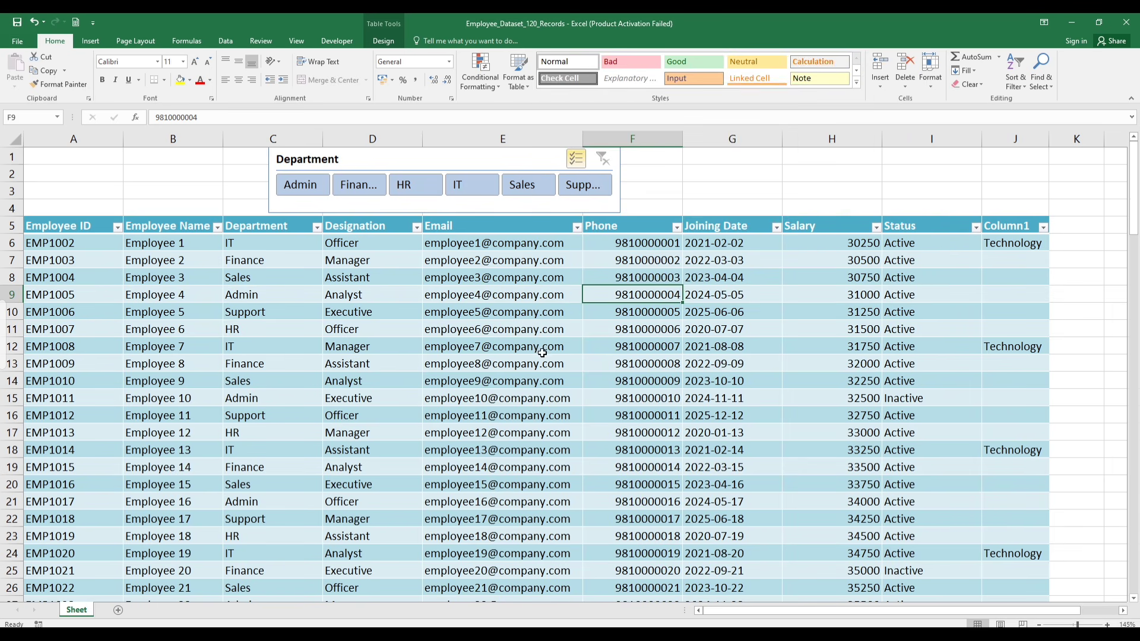
Undo the table style, calculated column, Department slicer, inserted rows and table conversion to restore the plain employee range
{"action": "key", "text": "ctrl+z"}
{"action": "key", "text": "ctrl+z"}
{"action": "key", "text": "ctrl+z"}
{"action": "key", "text": "ctrl+z"}
{"action": "key", "text": "ctrl+z"}
{"action": "key", "text": "ctrl+z"}
{"action": "key", "text": "ctrl+z"}
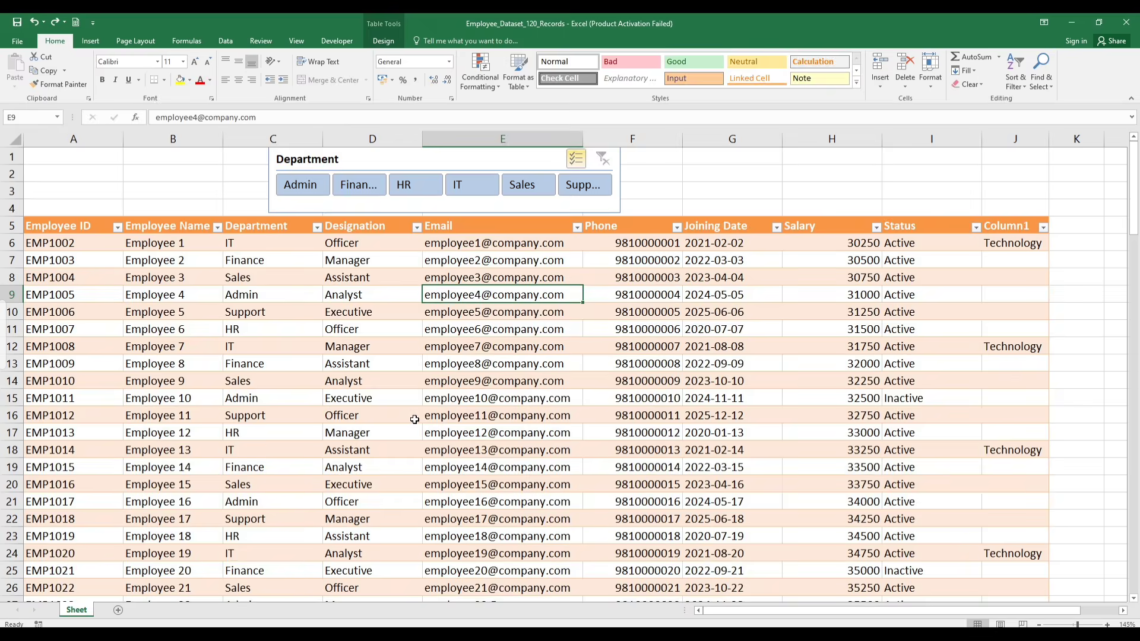
{"action": "key", "text": "ctrl+z"}
{"action": "key", "text": "ctrl+z"}
{"action": "key", "text": "ctrl+z"}
{"action": "key", "text": "ctrl+z"}
{"action": "key", "text": "ctrl+z"}
{"action": "key", "text": "ctrl+z"}
{"action": "key", "text": "ctrl+z"}
{"action": "key", "text": "ctrl+z"}
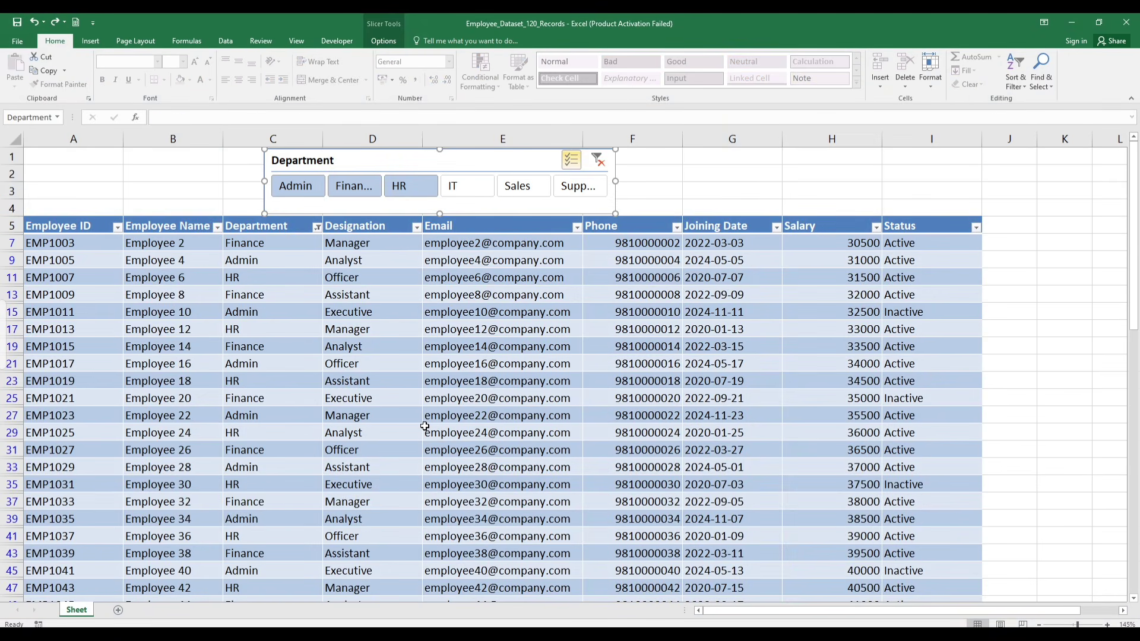
{"action": "key", "text": "ctrl+z"}
{"action": "key", "text": "ctrl+z"}
{"action": "key", "text": "ctrl+z"}
{"action": "key", "text": "ctrl+z"}
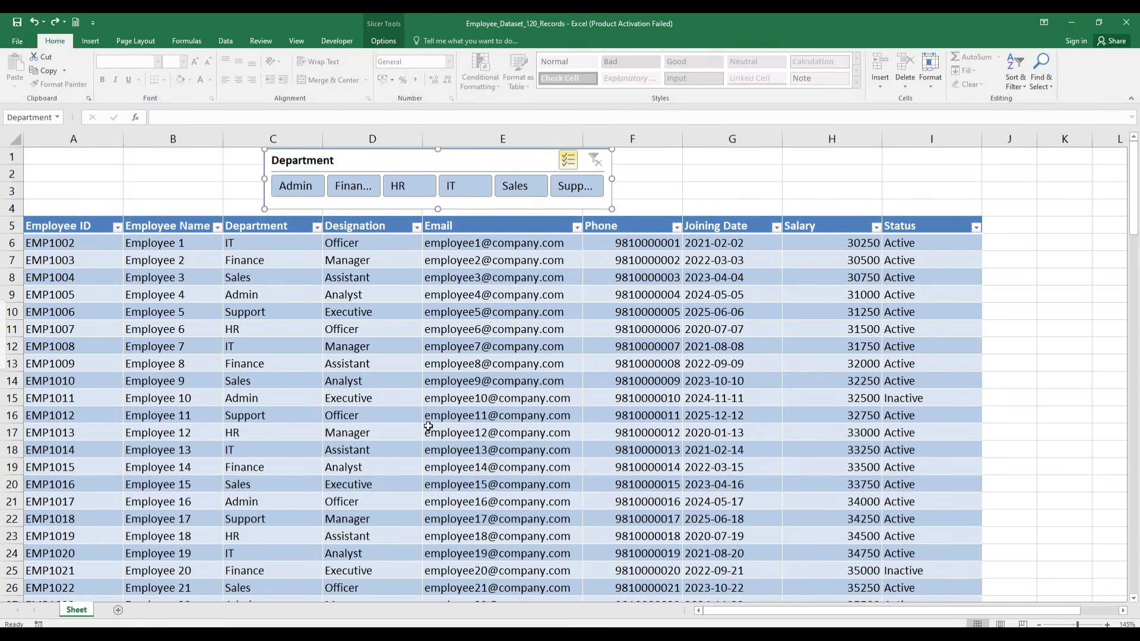
{"action": "key", "text": "ctrl+z"}
{"action": "key", "text": "ctrl+z"}
{"action": "key", "text": "ctrl+z"}
{"action": "key", "text": "ctrl+z"}
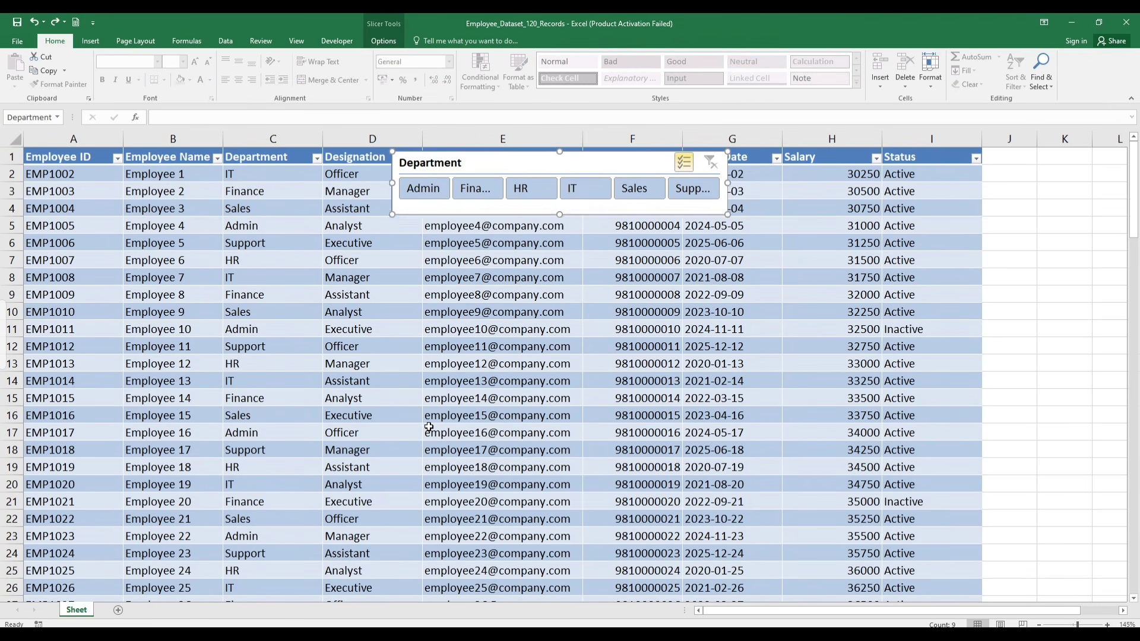
{"action": "key", "text": "ctrl+z"}
{"action": "key", "text": "ctrl+z"}
{"action": "key", "text": "ctrl+z"}
{"action": "key", "text": "ctrl+z"}
{"action": "key", "text": "ctrl+z"}
{"action": "key", "text": "ctrl+z"}
{"action": "key", "text": "ctrl+z"}
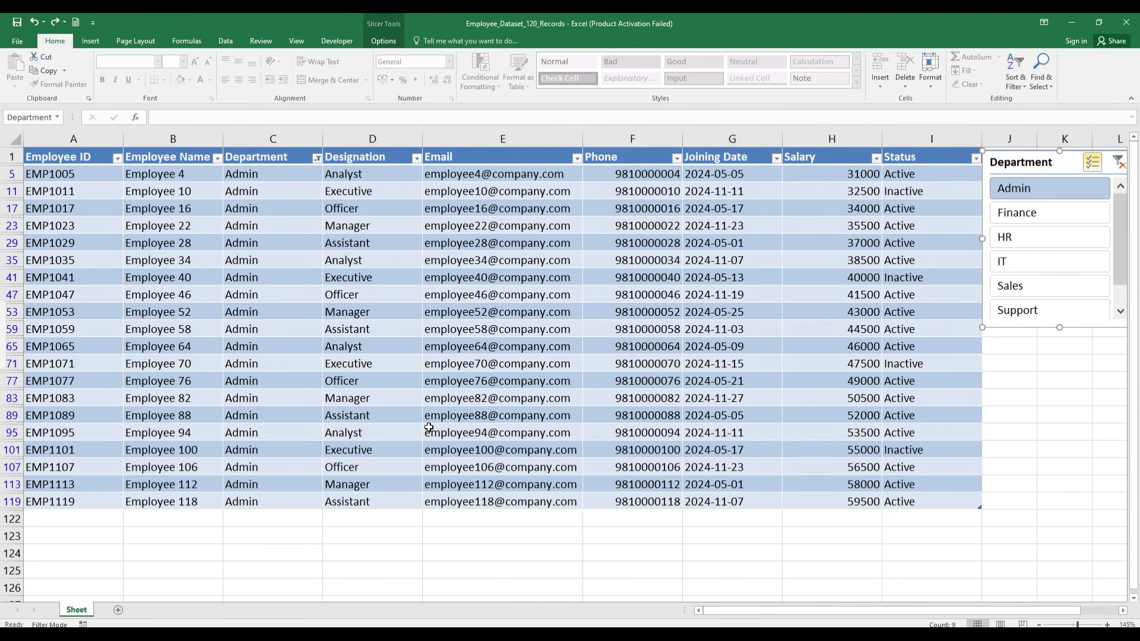
{"action": "key", "text": "ctrl+z"}
{"action": "key", "text": "ctrl+z"}
{"action": "key", "text": "ctrl+z"}
{"action": "key", "text": "ctrl+z"}
{"action": "key", "text": "ctrl+z"}
{"action": "key", "text": "ctrl+z"}
{"action": "key", "text": "ctrl+z"}
{"action": "key", "text": "ctrl+z"}
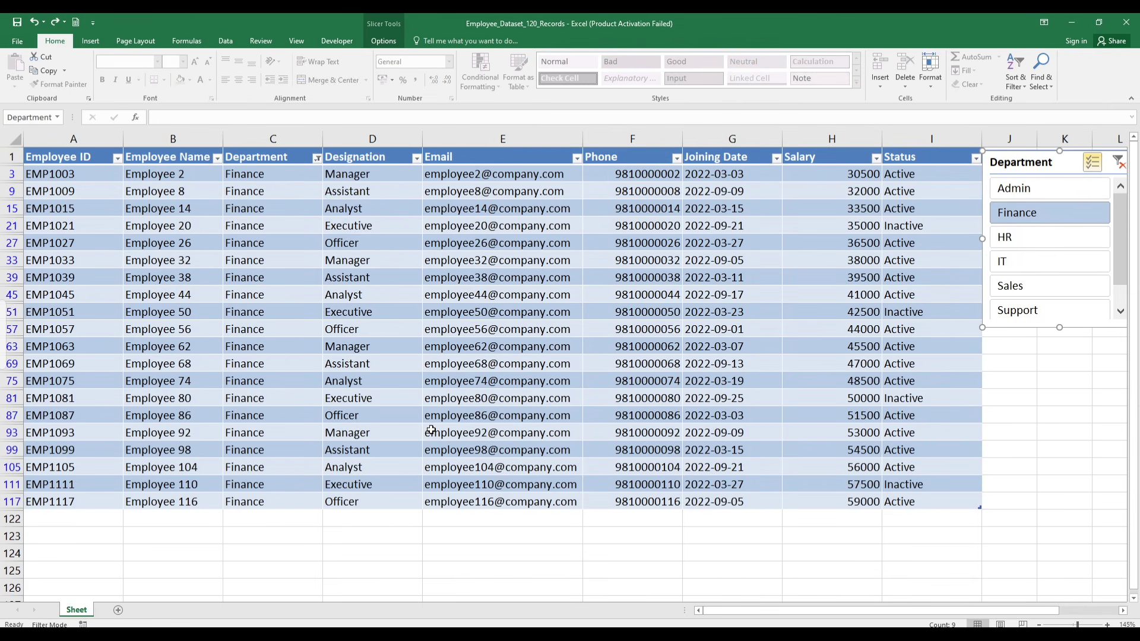
{"action": "key", "text": "ctrl+z"}
{"action": "key", "text": "ctrl+z"}
{"action": "key", "text": "ctrl+z"}
{"action": "key", "text": "ctrl+z"}
{"action": "key", "text": "ctrl+z"}
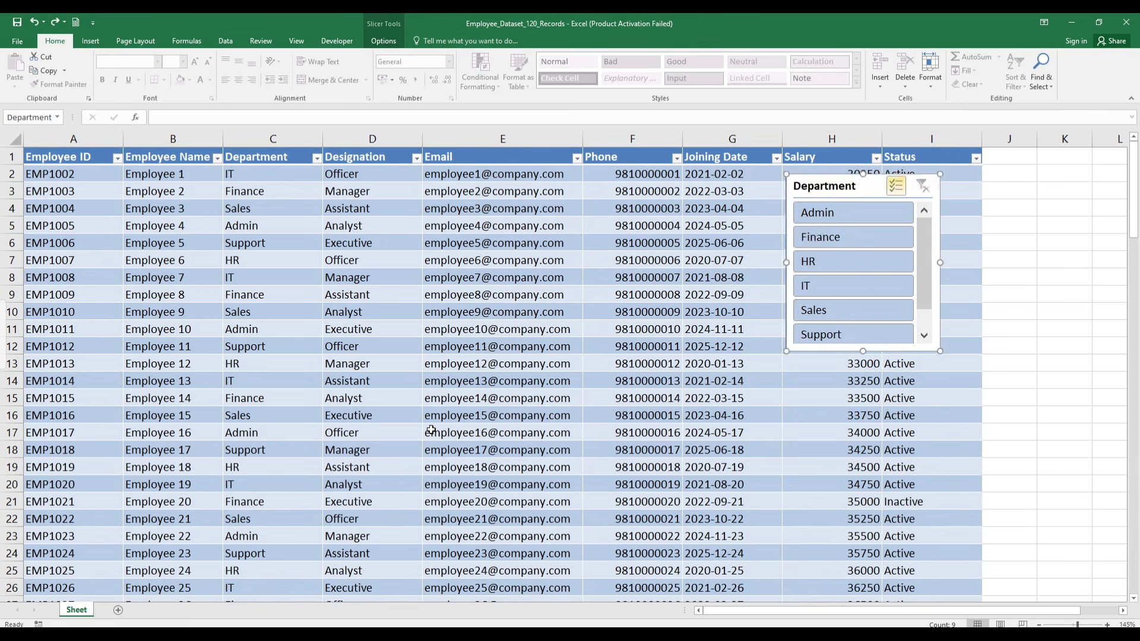
{"action": "key", "text": "ctrl+z"}
{"action": "key", "text": "ctrl+z"}
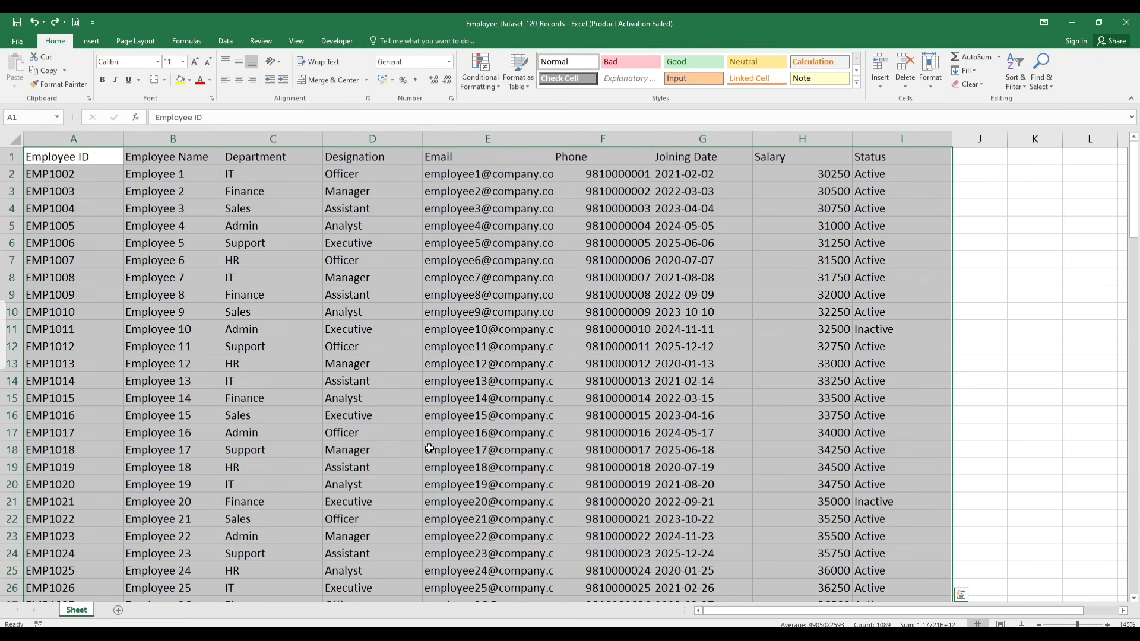
{"action": "key", "text": "ctrl+z"}
{"action": "left_click", "coordinate": [637, 315]}
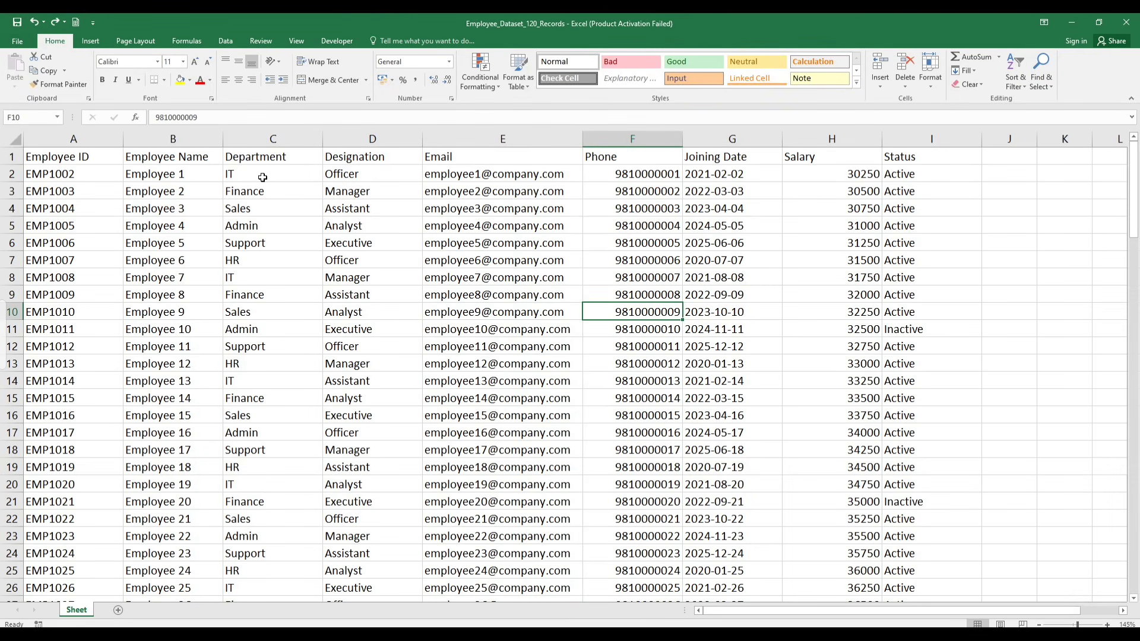
Select the whole employee dataset and preview the themed cell styles on it without applying one
{"action": "left_click", "coordinate": [53, 153]}
{"action": "key", "text": "ctrl+shift+Down"}
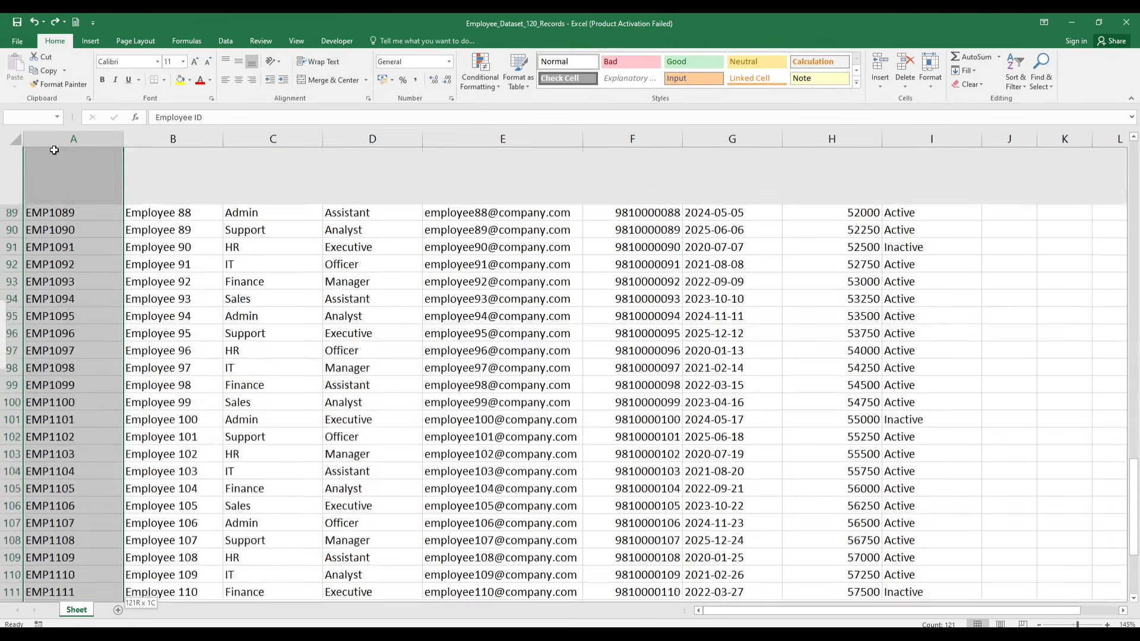
{"action": "key", "text": "ctrl+shift+Right"}
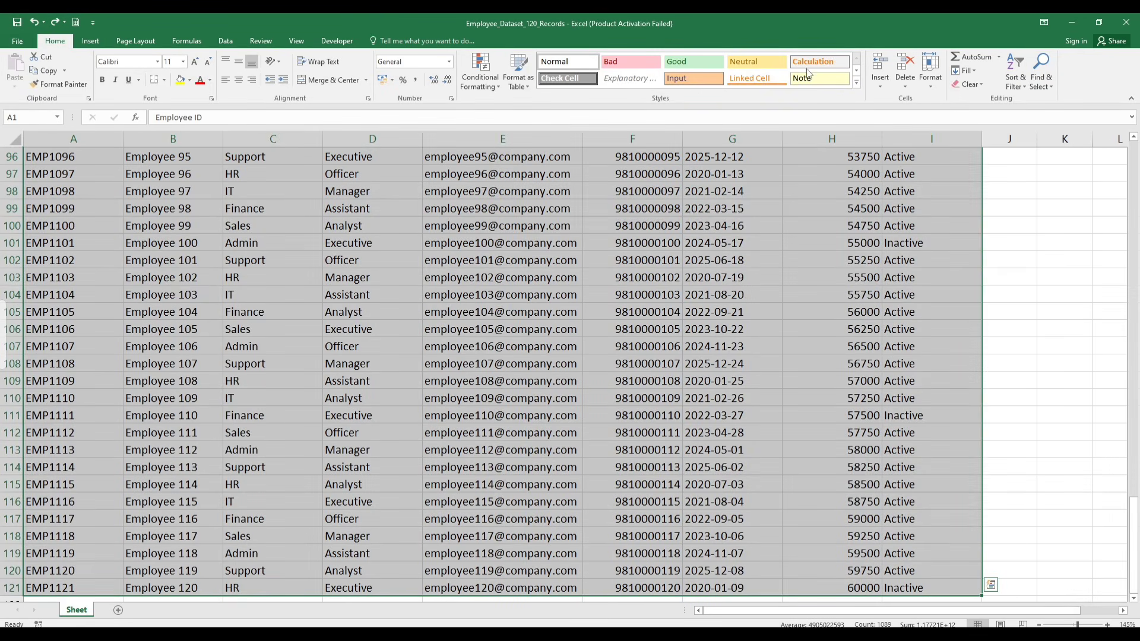
{"action": "left_click", "coordinate": [856, 83]}
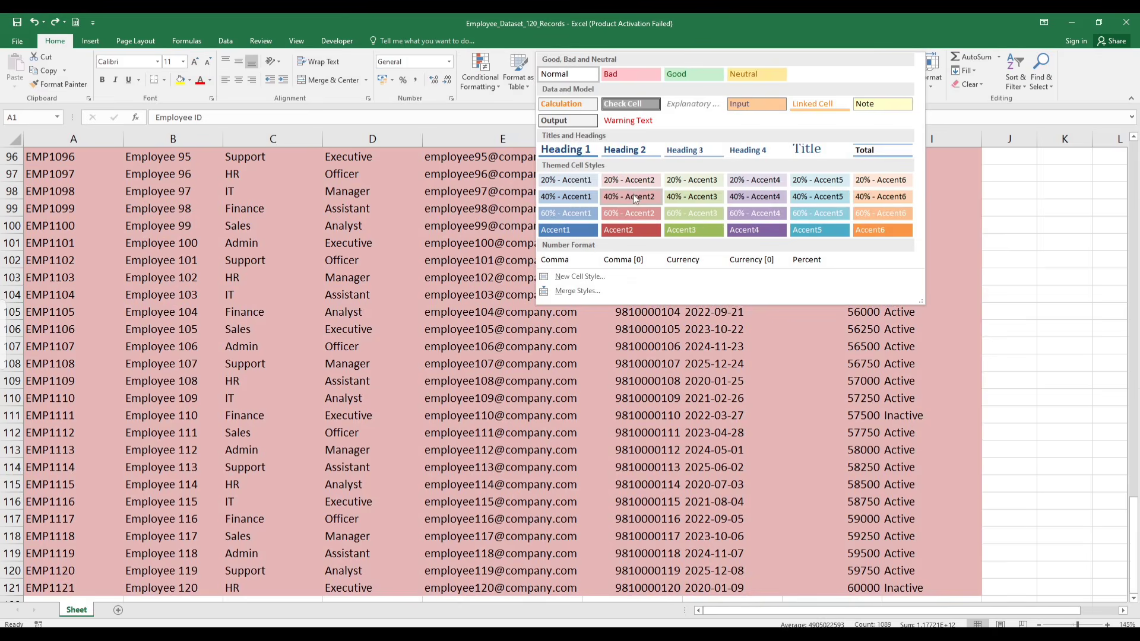
{"action": "left_click_drag", "start_coordinate": [249, 243], "coordinate": [499, 260]}
Apply the Accent1 cell style to the header row A1:I1
{"action": "scroll", "coordinate": [405, 184], "scroll_direction": "up", "scroll_amount": 3}
{"action": "scroll", "coordinate": [405, 184], "scroll_direction": "up", "scroll_amount": 20}
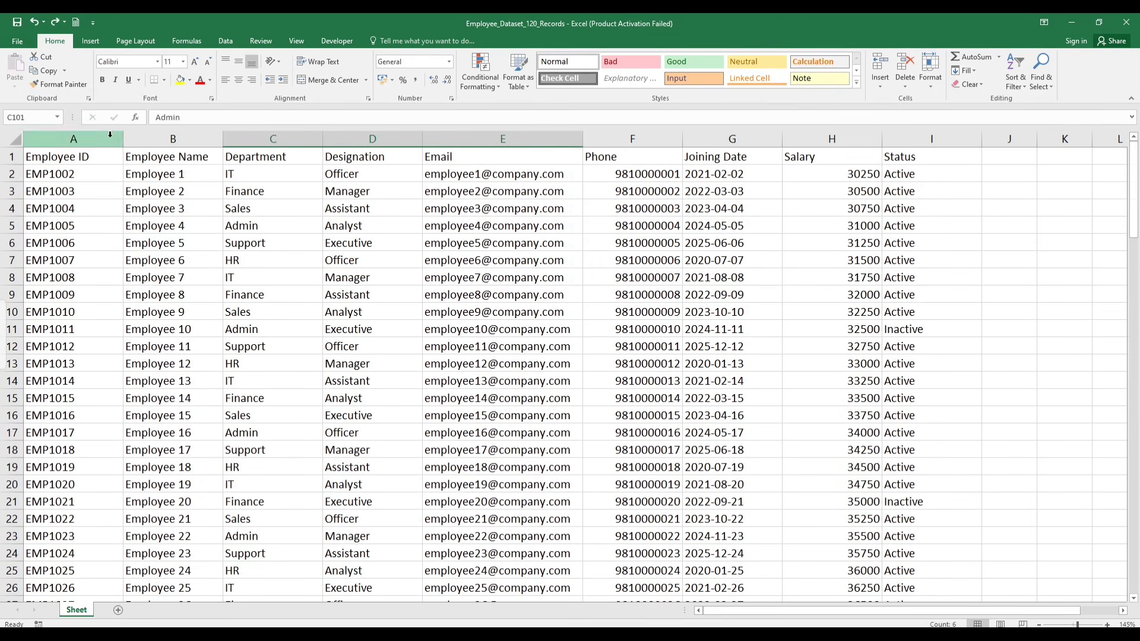
{"action": "left_click_drag", "start_coordinate": [111, 158], "coordinate": [898, 143]}
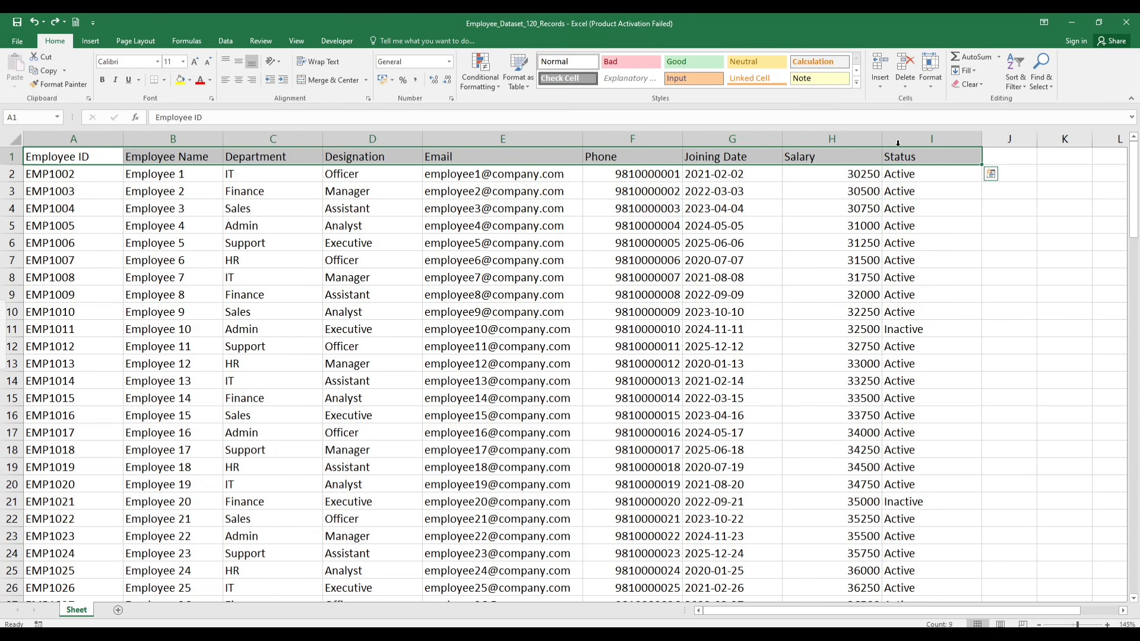
{"action": "left_click", "coordinate": [856, 84]}
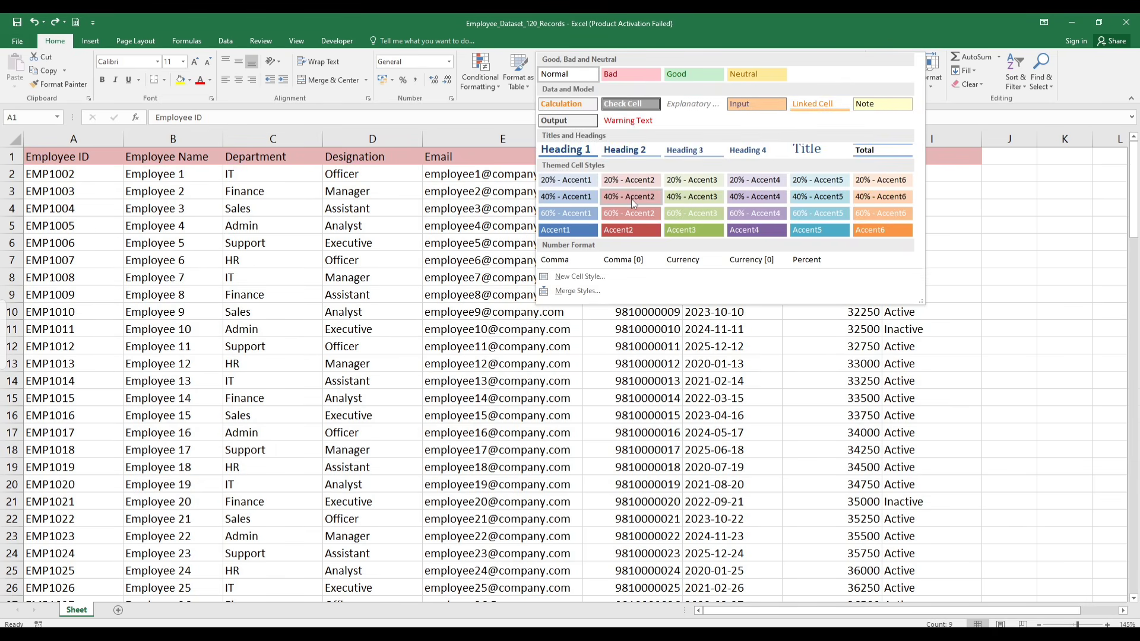
{"action": "left_click", "coordinate": [579, 226]}
Try the Heading 1 cell style on the header row and undo it
{"action": "left_click", "coordinate": [856, 83]}
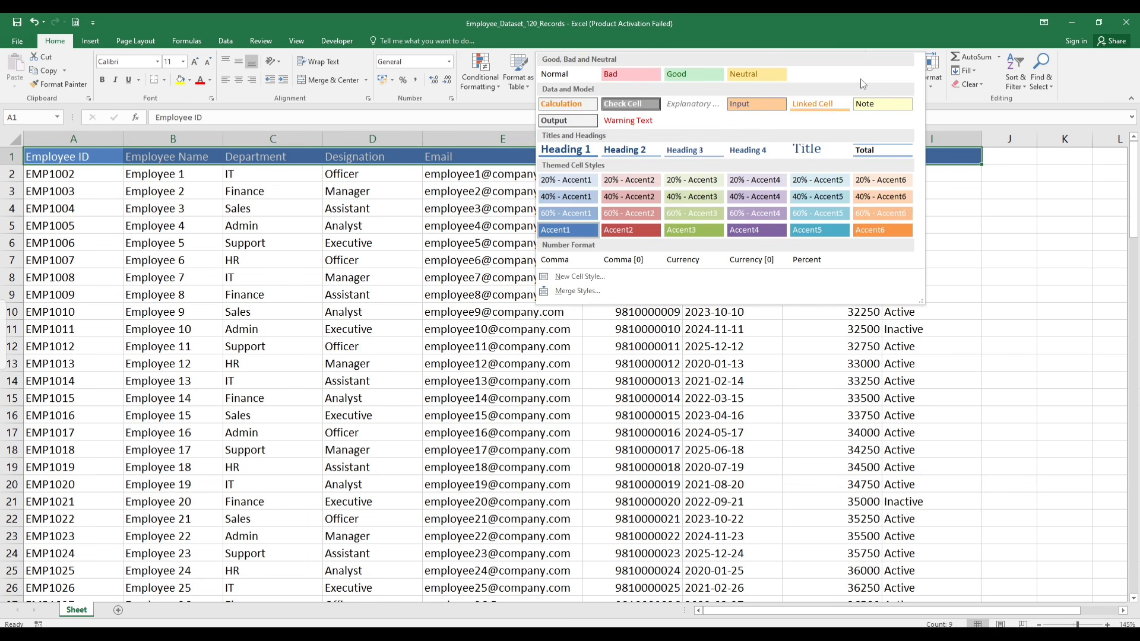
{"action": "left_click", "coordinate": [593, 149]}
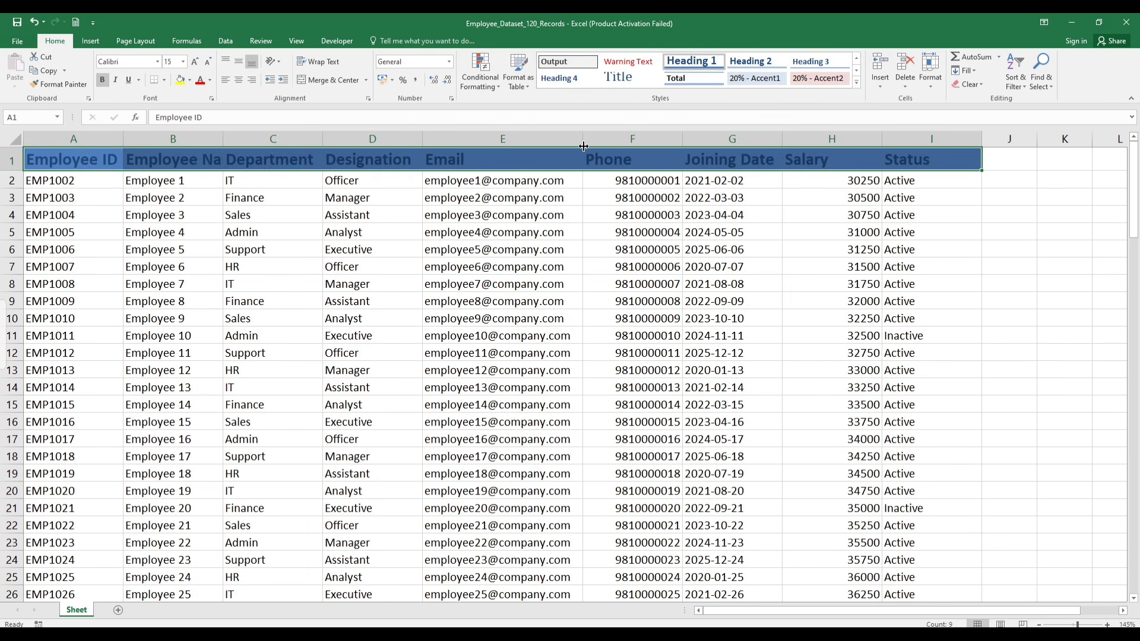
{"action": "key", "text": "ctrl+z"}
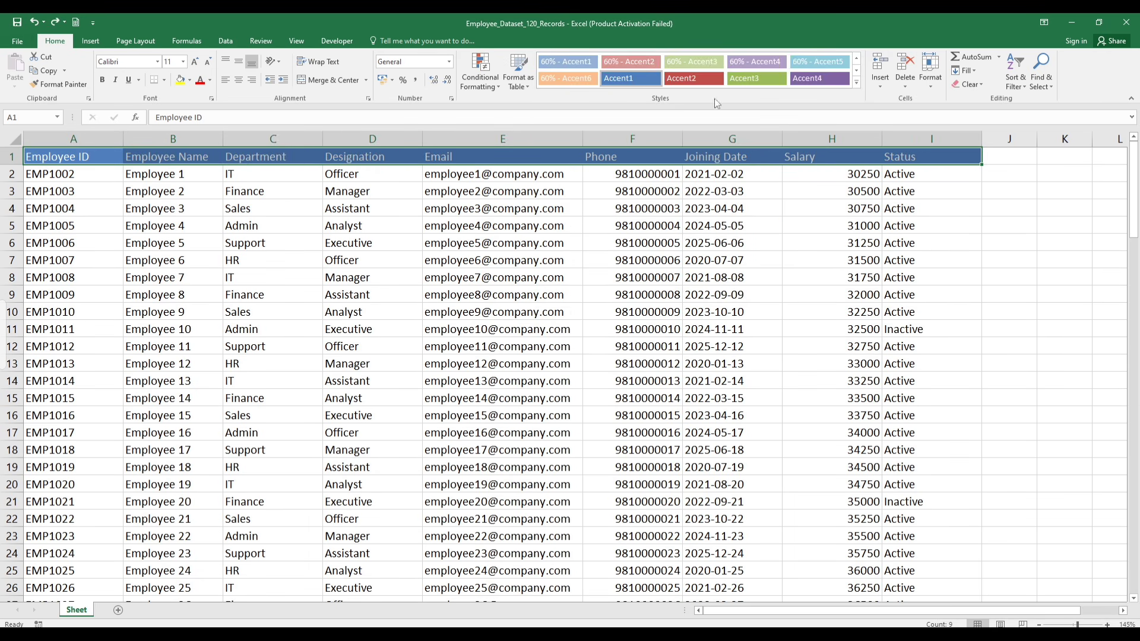
View the cell styles and cell insertion options with no changes applied, and select Status cell I4
{"action": "left_click", "coordinate": [857, 86]}
{"action": "left_click", "coordinate": [934, 387]}
{"action": "left_click", "coordinate": [902, 208]}
{"action": "left_click", "coordinate": [880, 86]}
{"action": "left_click", "coordinate": [994, 229]}
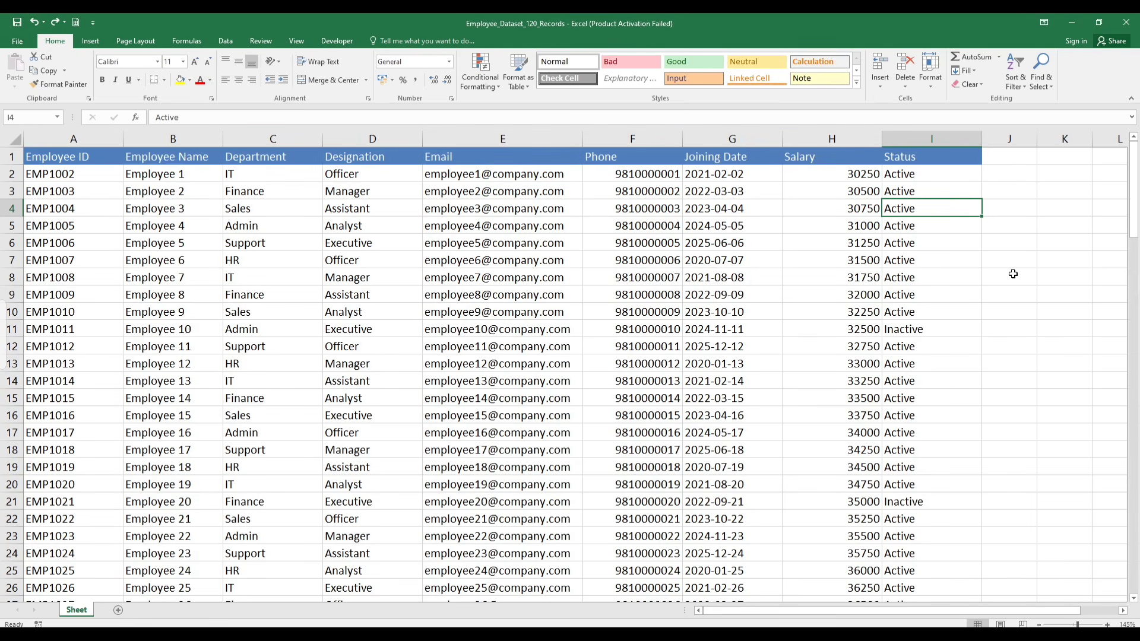
Try the Accent2 cell style on Status cell I4 and undo it
{"action": "left_click", "coordinate": [856, 83]}
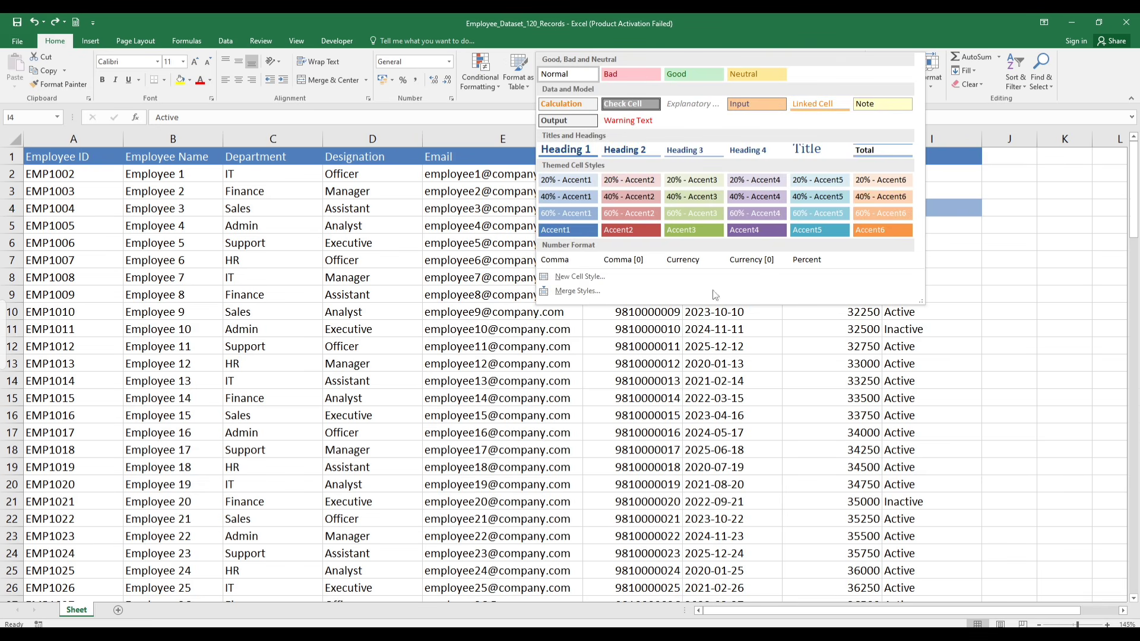
{"action": "left_click", "coordinate": [638, 230]}
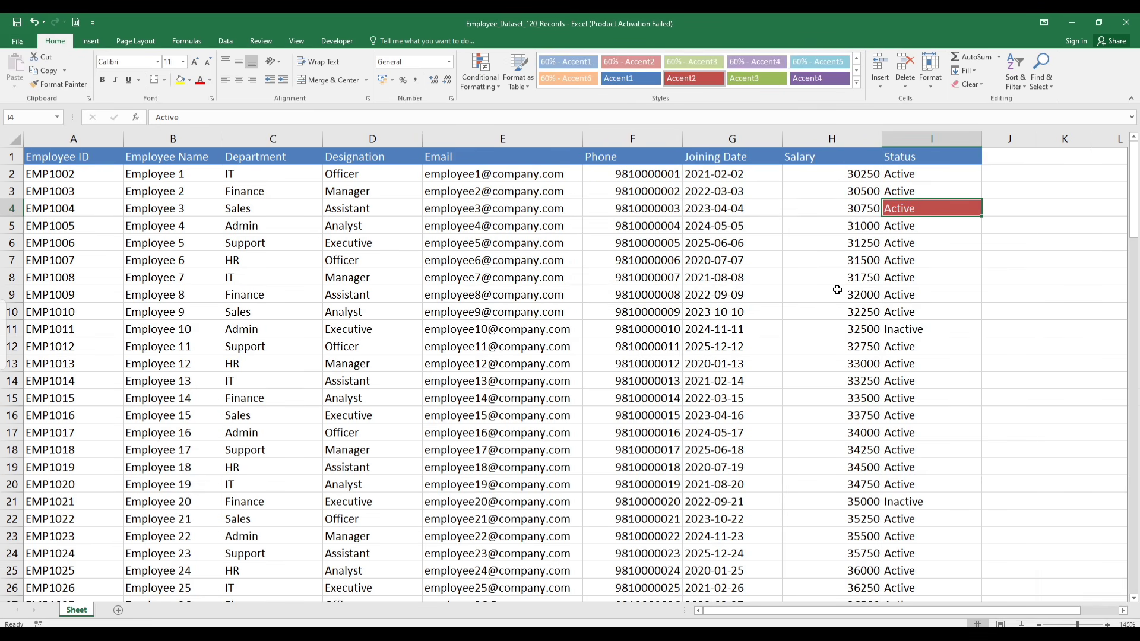
{"action": "key", "text": "ctrl+z"}
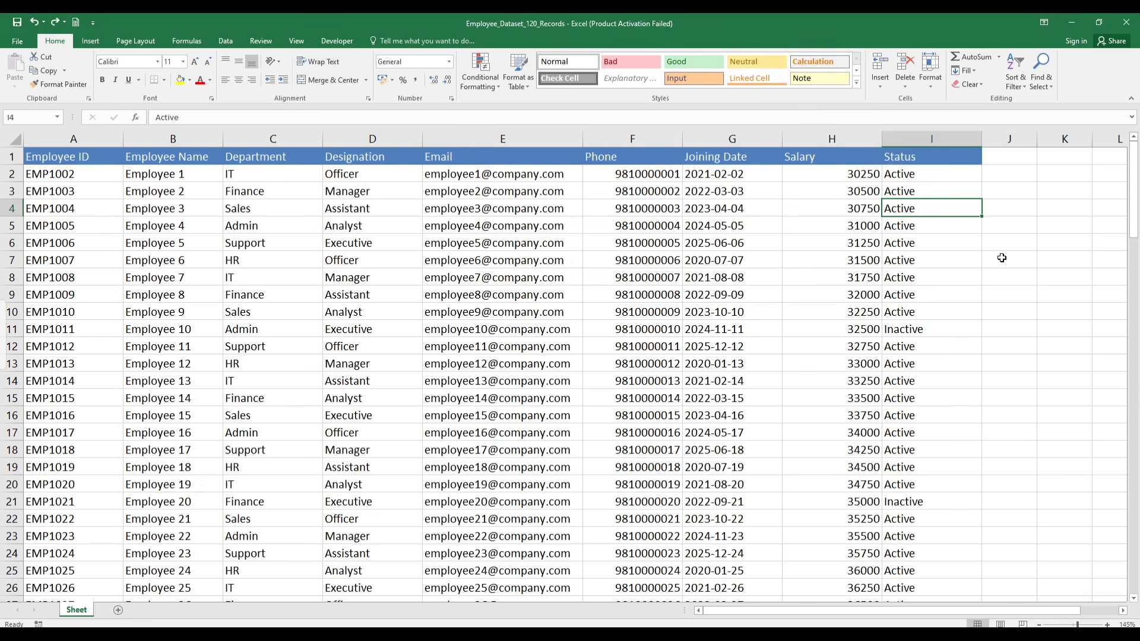
Select cell J8 and view the options for inserting cells, sheet rows, sheet columns and sheets, then close them
{"action": "left_click", "coordinate": [1009, 277]}
{"action": "left_click", "coordinate": [882, 85]}
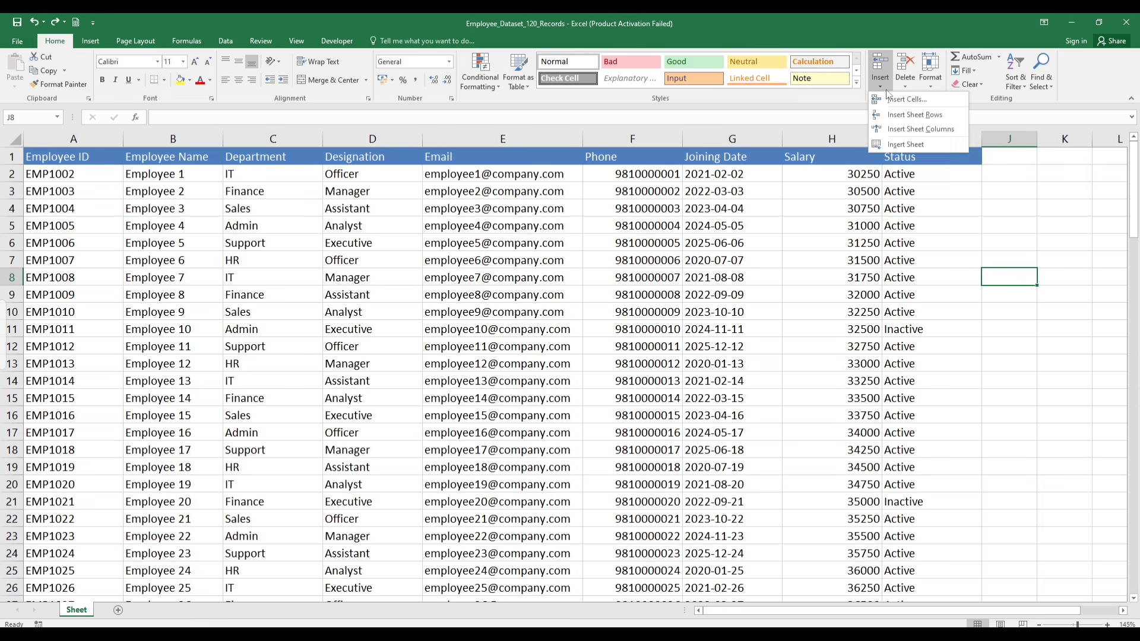
{"action": "left_click", "coordinate": [992, 300]}
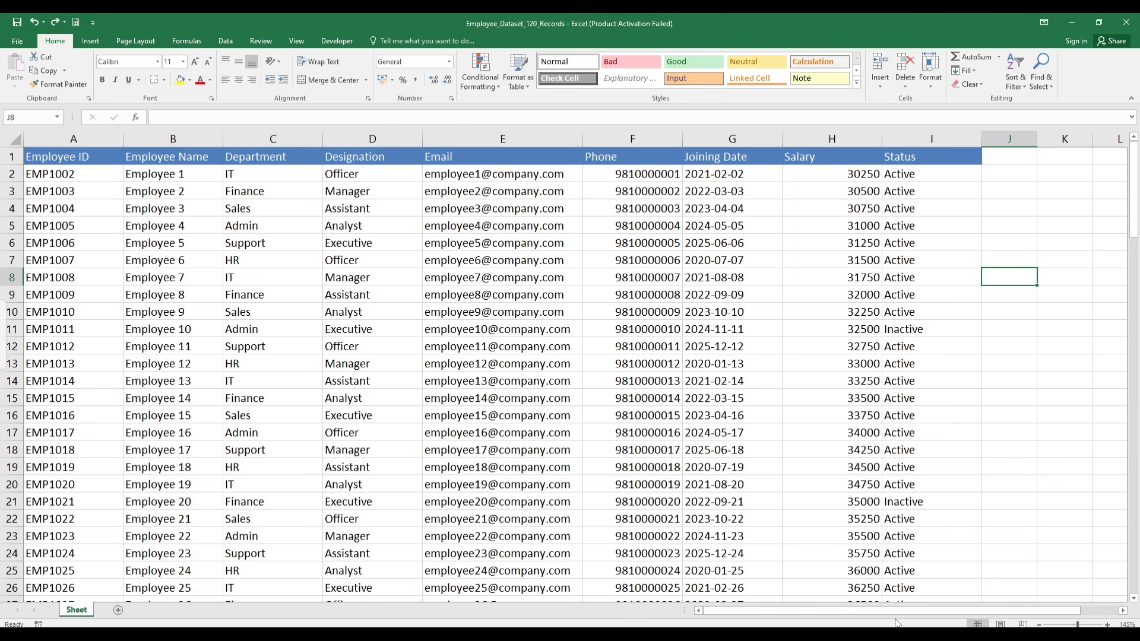
{"action": "left_click_drag", "start_coordinate": [893, 612], "coordinate": [929, 610]}
{"action": "left_click", "coordinate": [1014, 298]}
{"action": "left_click", "coordinate": [949, 307]}
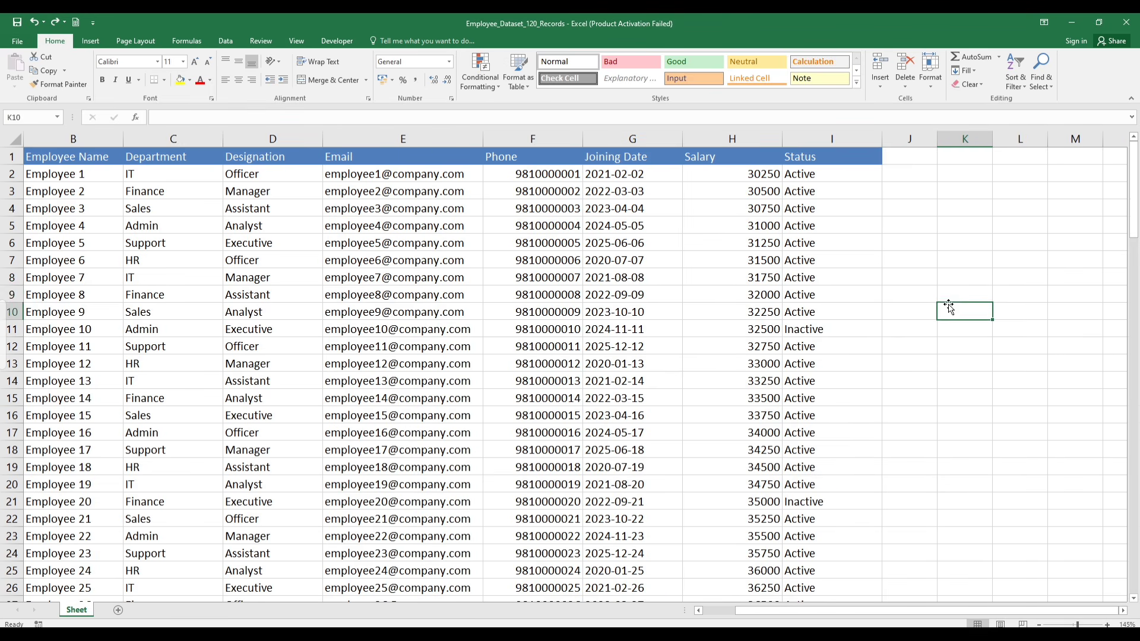
Enter the words cell, row, column and sheet in cells K9 through K12, one per cell
{"action": "left_click", "coordinate": [948, 299]}
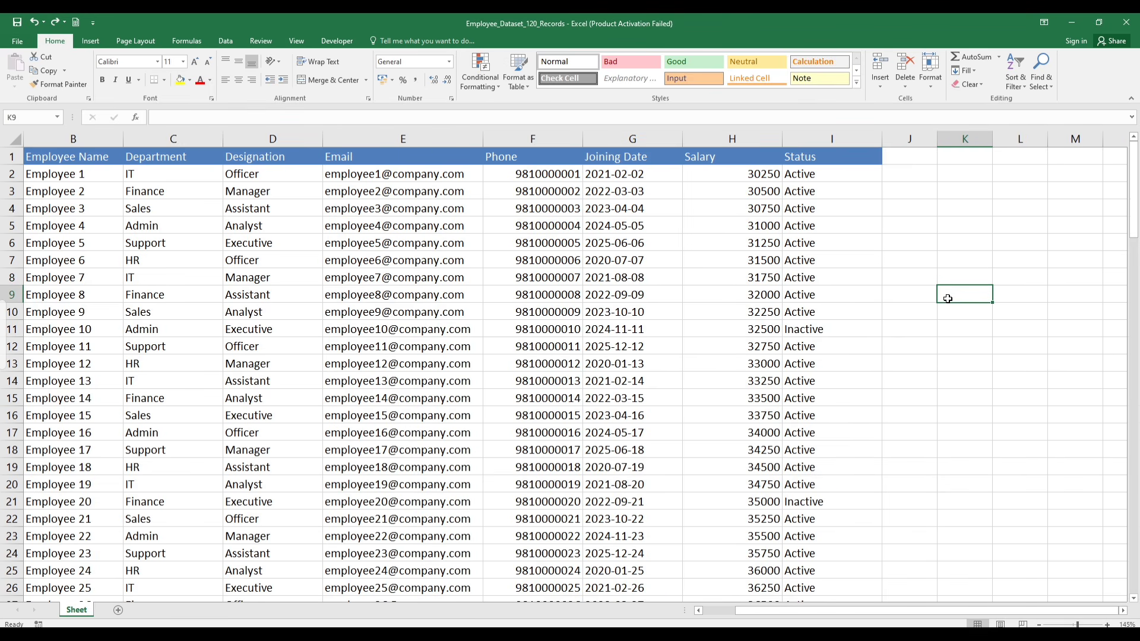
{"action": "type", "text": "call"}
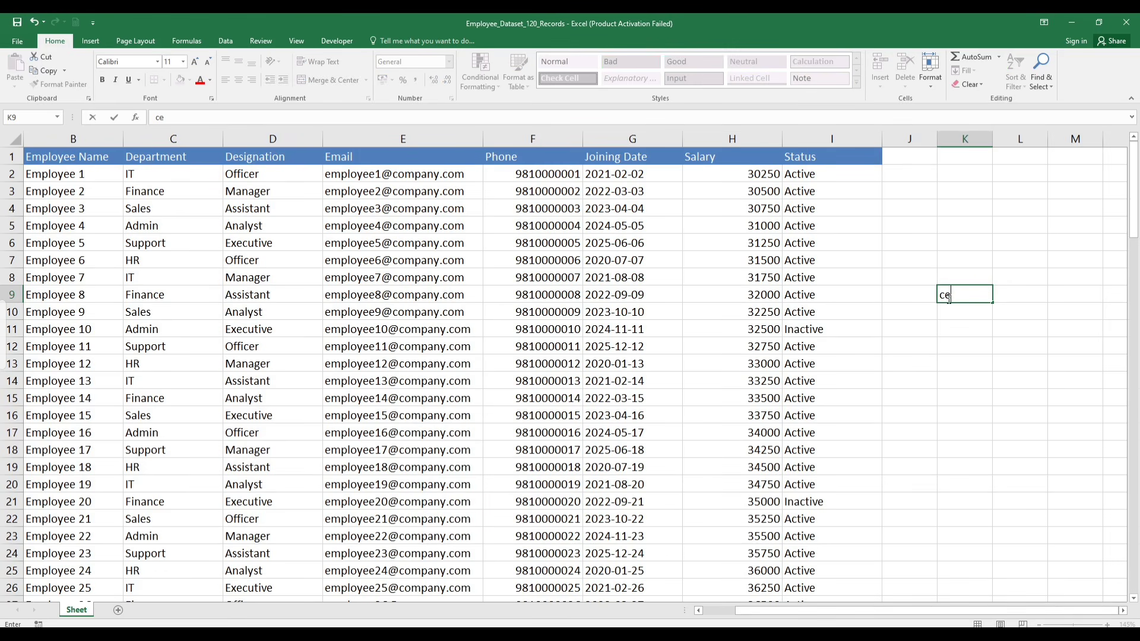
{"action": "key", "text": "Return"}
{"action": "type", "text": "row"}
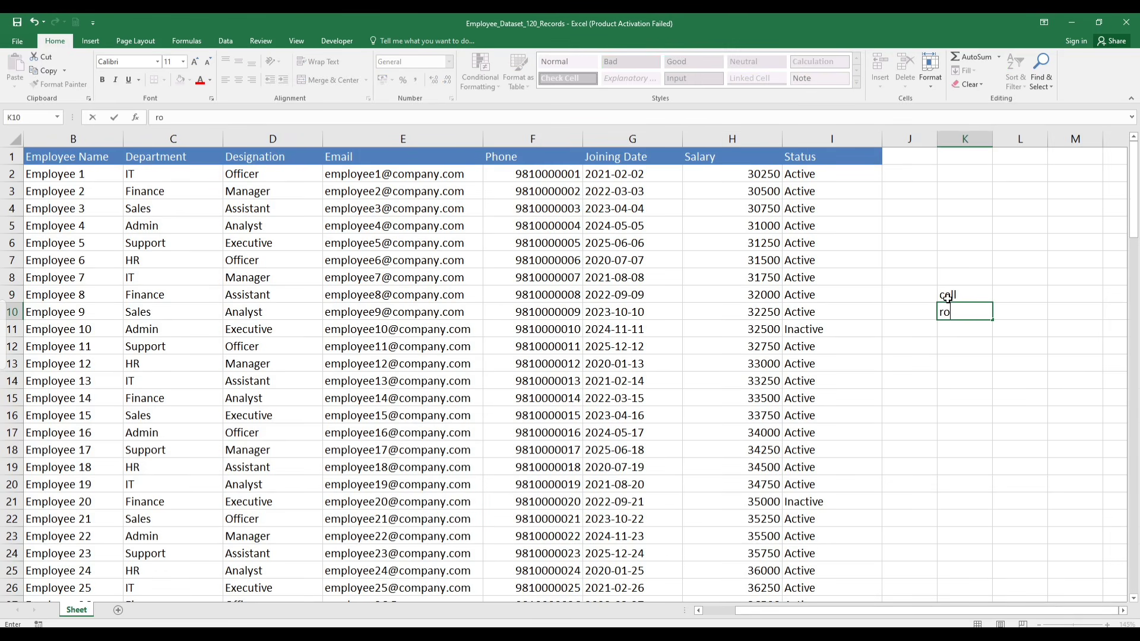
{"action": "key", "text": "Return"}
{"action": "type", "text": "cell"}
{"action": "key", "text": "BackSpace"}
{"action": "key", "text": "BackSpace"}
{"action": "key", "text": "BackSpace"}
{"action": "type", "text": "olumn"}
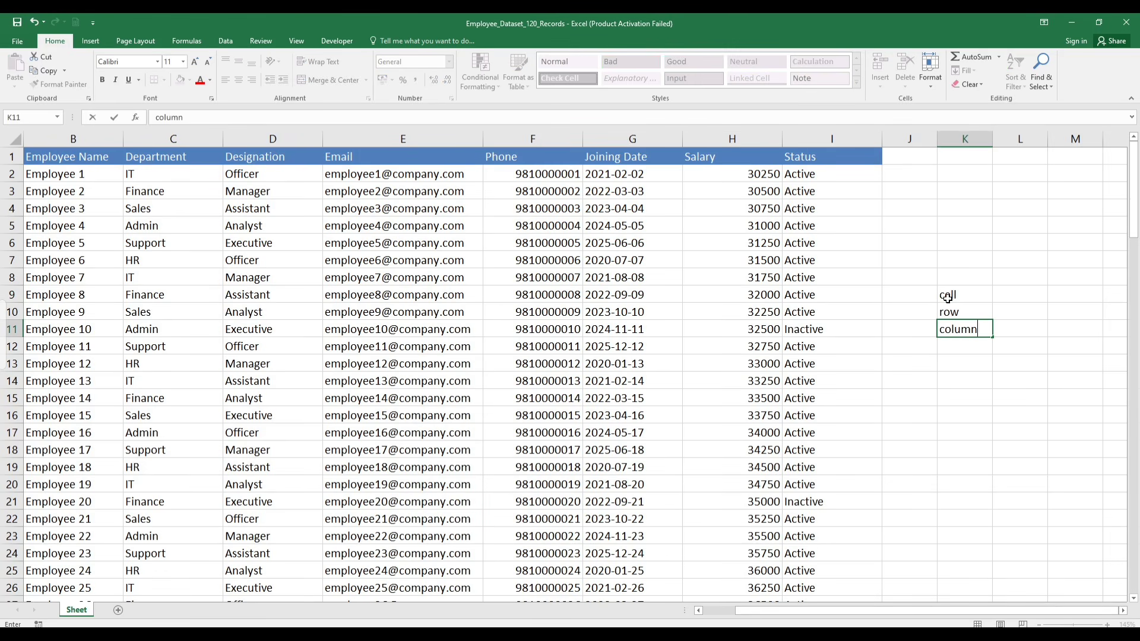
{"action": "key", "text": "Return"}
{"action": "type", "text": "sgh"}
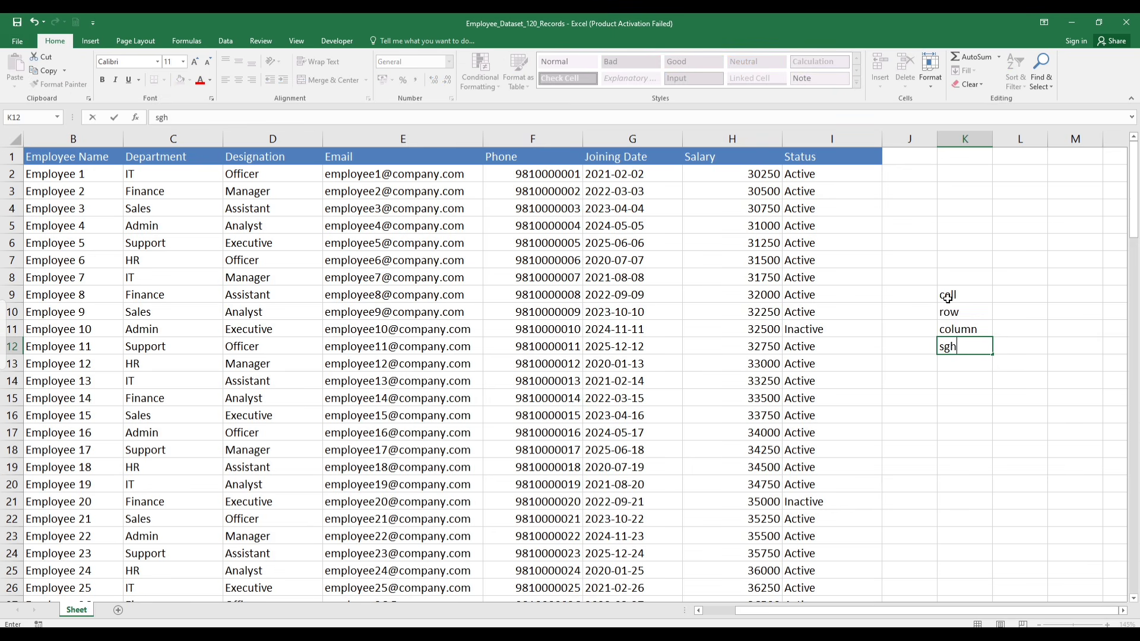
{"action": "key", "text": "BackSpace"}
{"action": "key", "text": "BackSpace"}
{"action": "type", "text": "heet"}
{"action": "key", "text": "Return"}
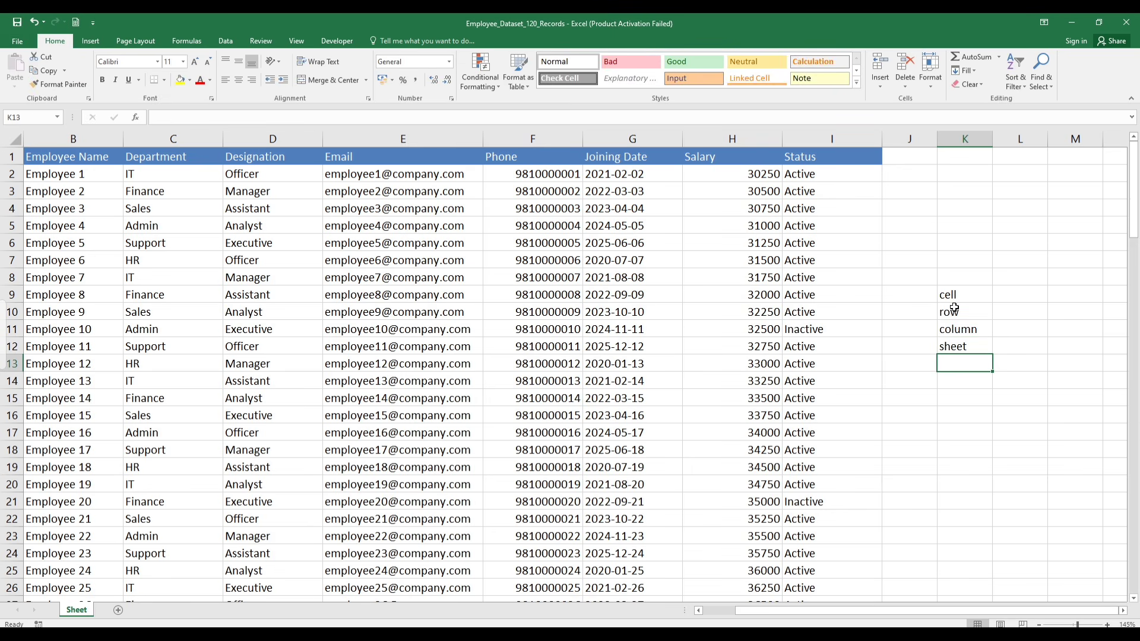
{"action": "left_click_drag", "start_coordinate": [954, 295], "coordinate": [969, 356]}
{"action": "left_click", "coordinate": [969, 247]}
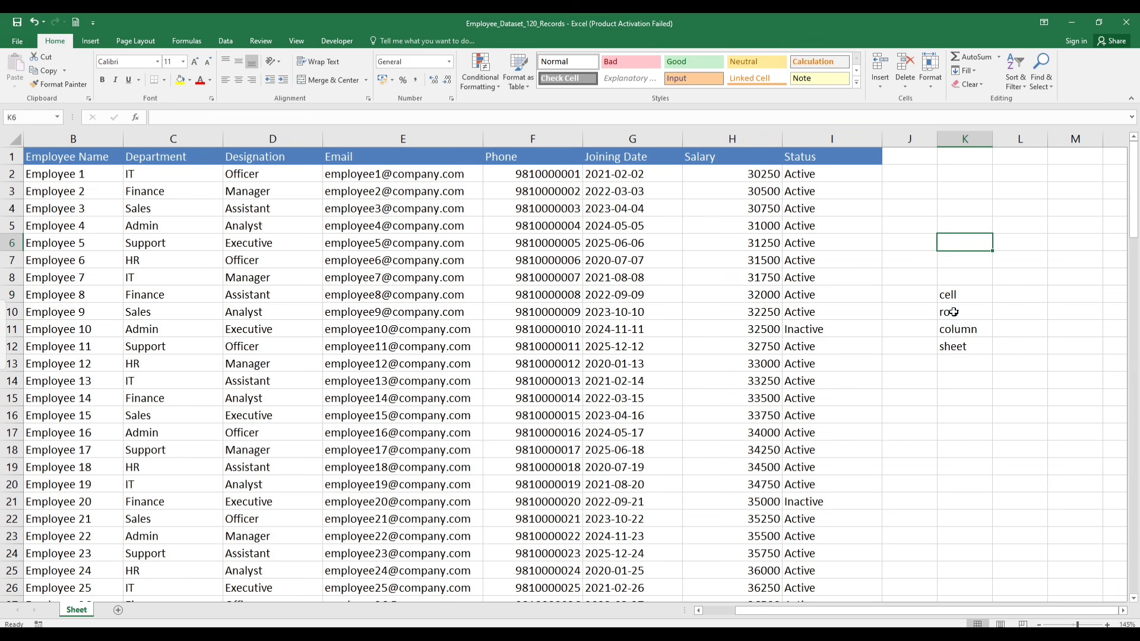
{"action": "left_click", "coordinate": [958, 331]}
{"action": "left_click", "coordinate": [960, 352]}
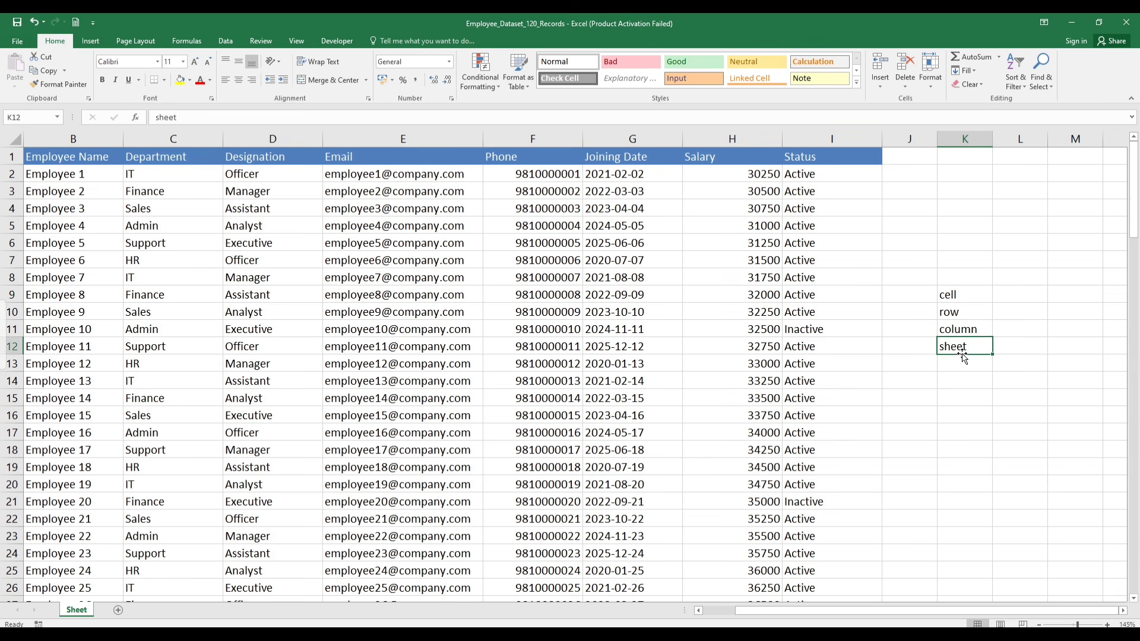
{"action": "left_click", "coordinate": [952, 299]}
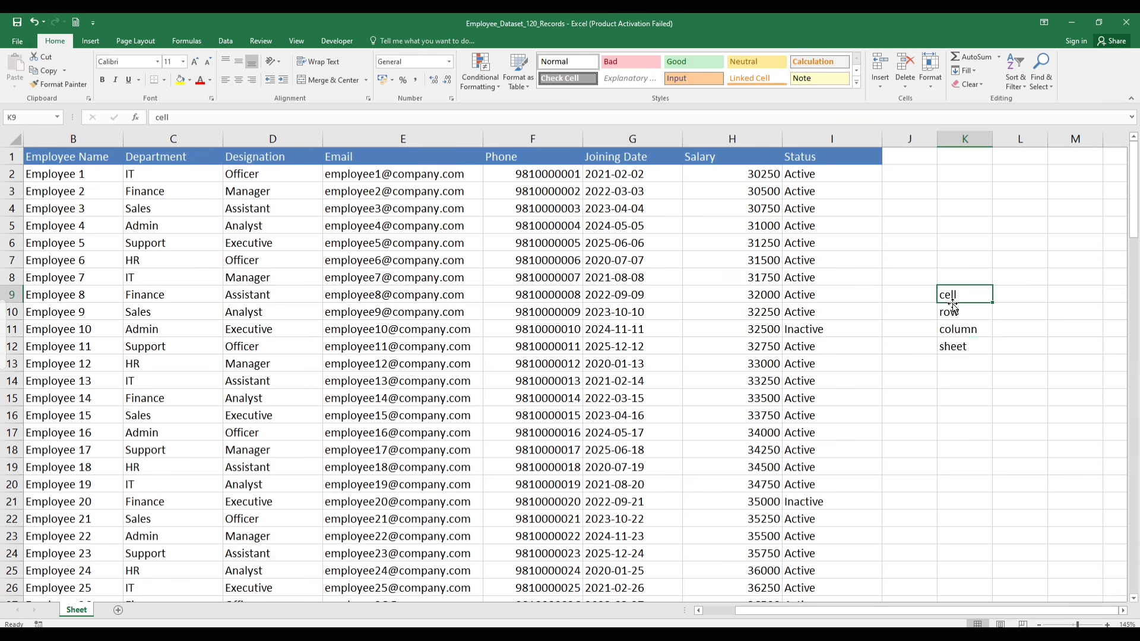
{"action": "left_click", "coordinate": [872, 238]}
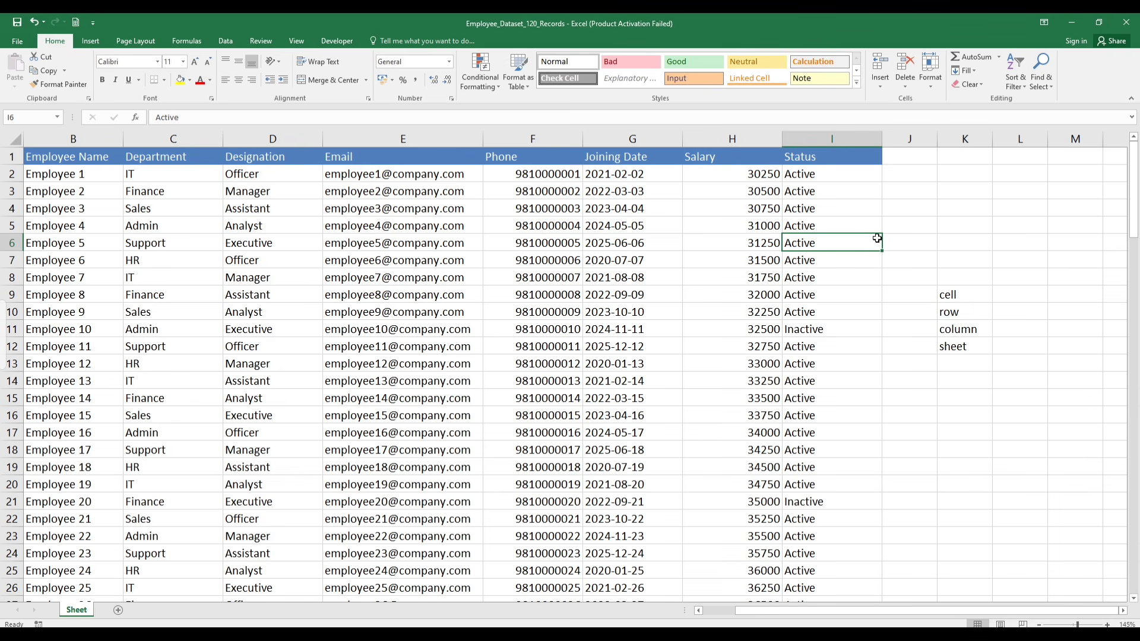
{"action": "left_click", "coordinate": [886, 228]}
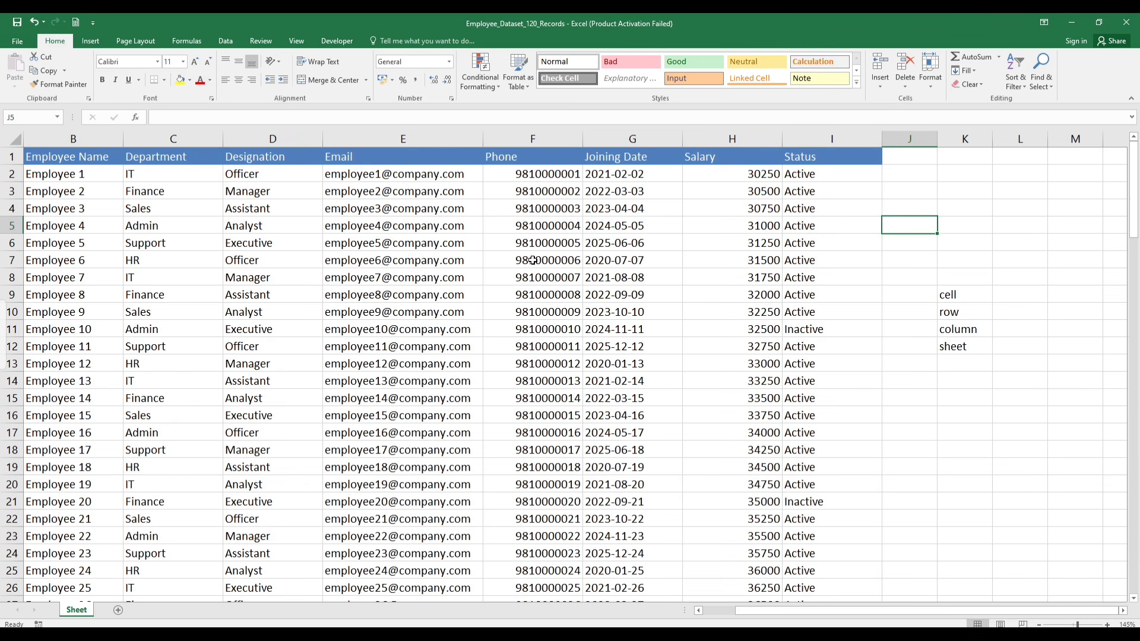
{"action": "left_click", "coordinate": [670, 231]}
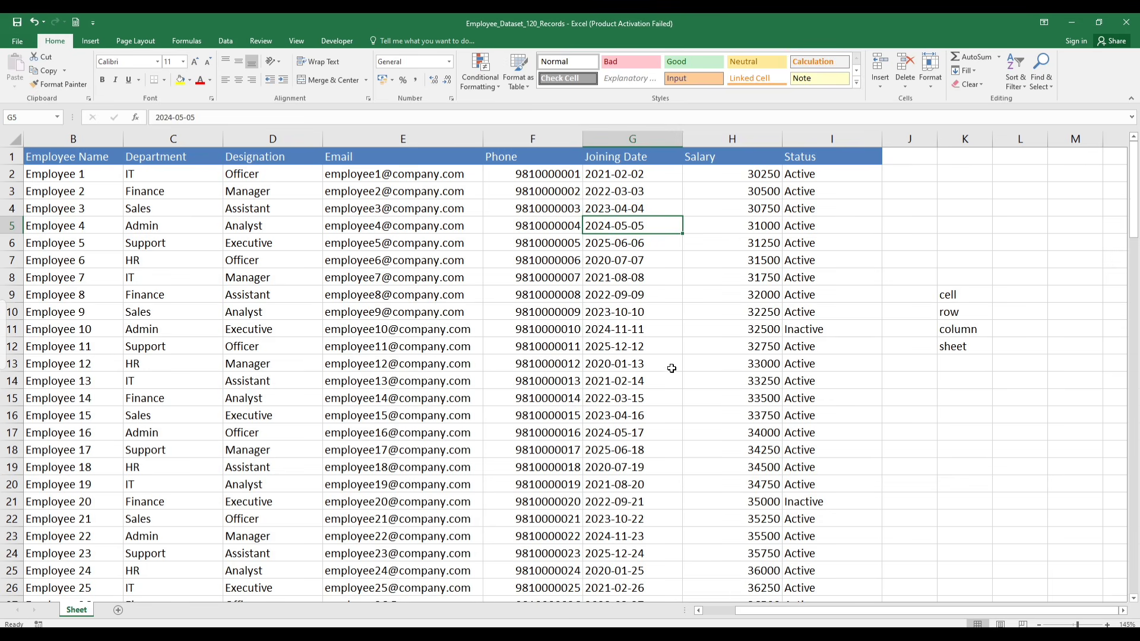
{"action": "left_click", "coordinate": [553, 306]}
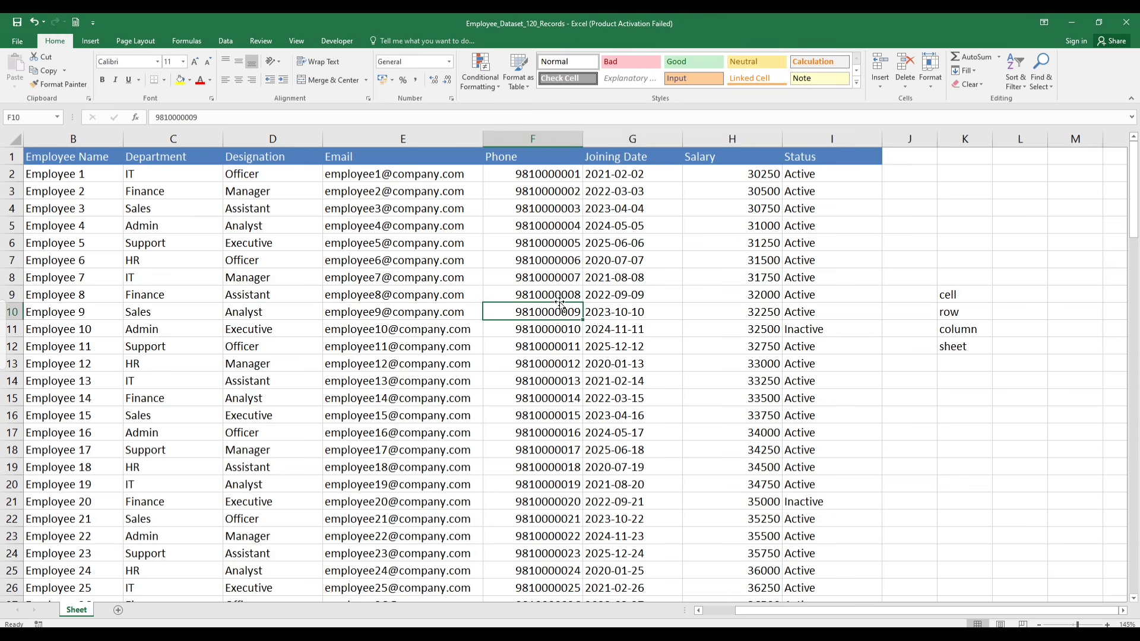
{"action": "left_click", "coordinate": [617, 280]}
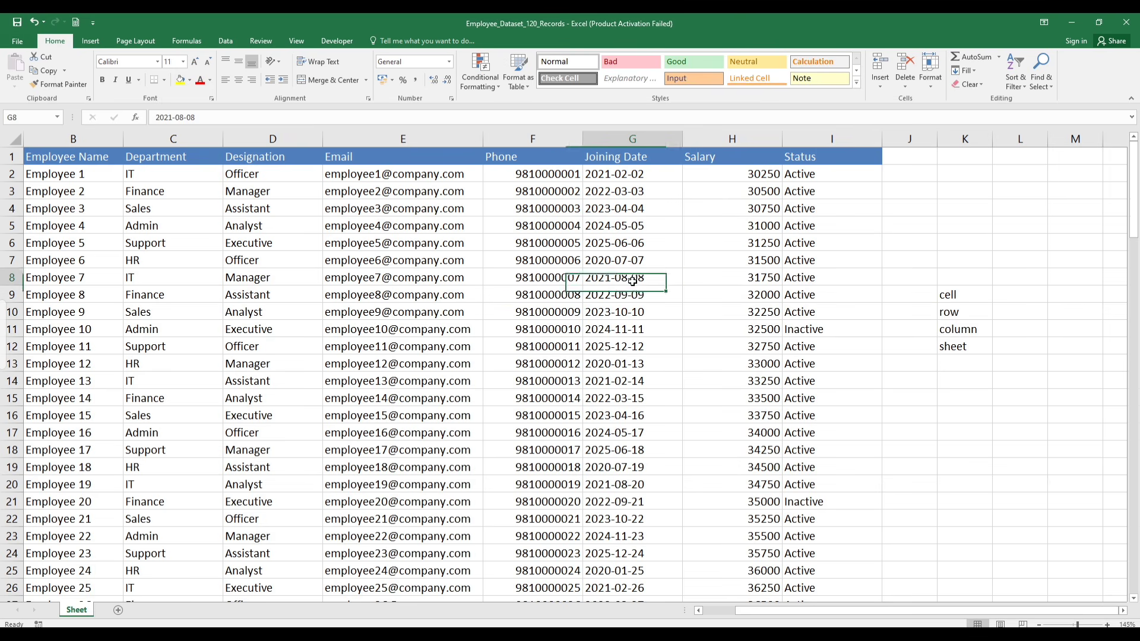
{"action": "left_click", "coordinate": [747, 172]}
{"action": "left_click", "coordinate": [896, 213]}
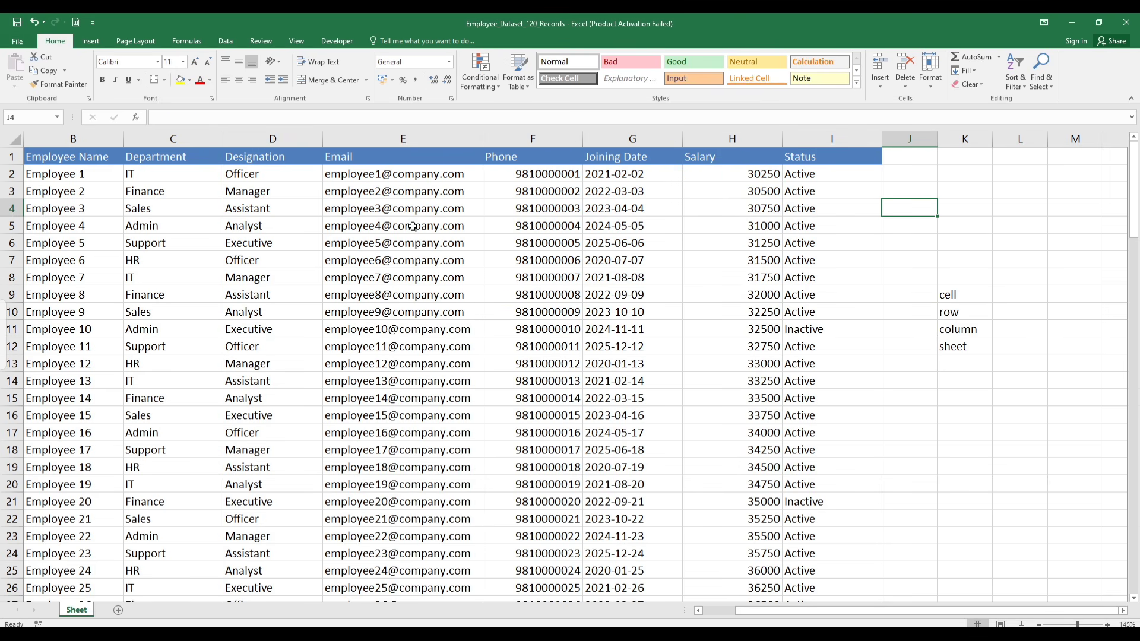
{"action": "left_click", "coordinate": [929, 228]}
{"action": "left_click", "coordinate": [954, 212]}
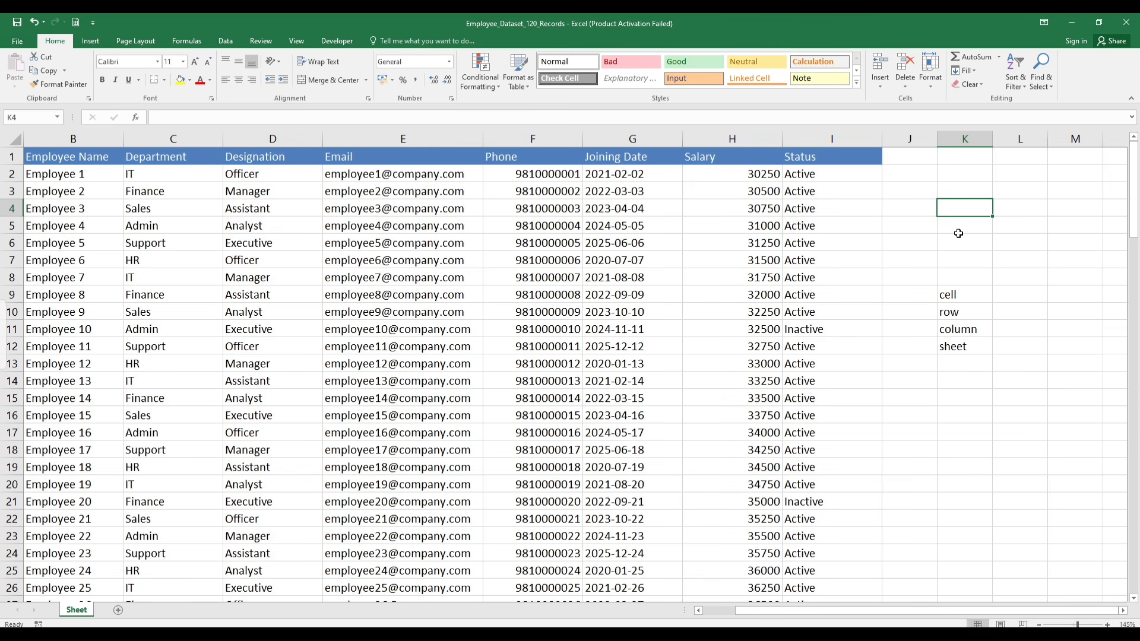
{"action": "left_click", "coordinate": [897, 240]}
{"action": "left_click", "coordinate": [967, 227]}
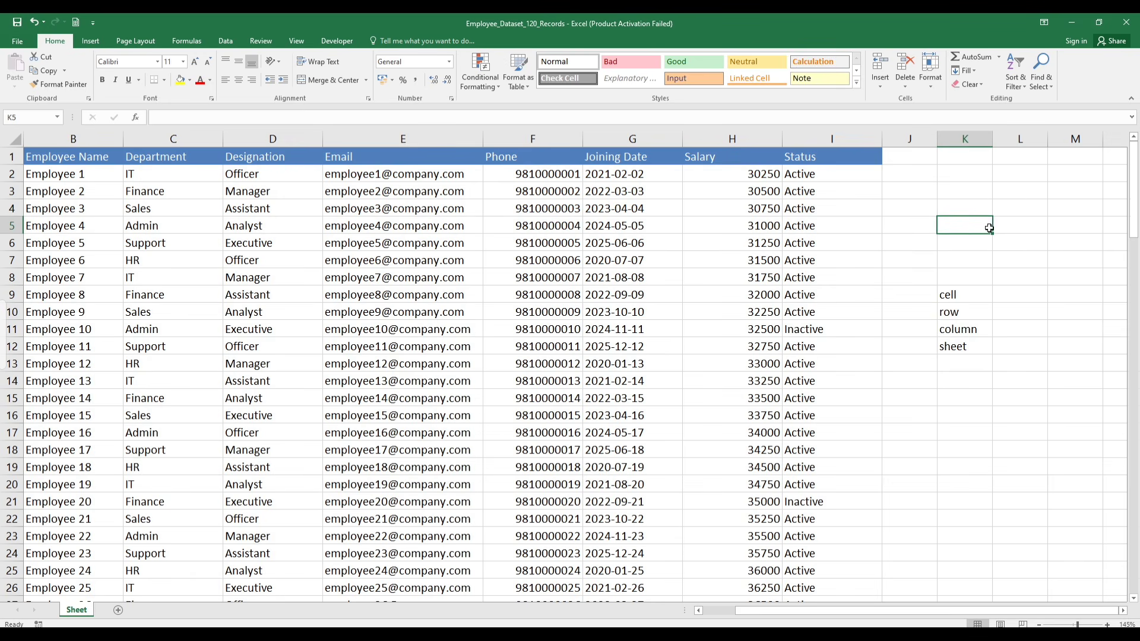
{"action": "left_click", "coordinate": [945, 246]}
{"action": "left_click", "coordinate": [909, 240]}
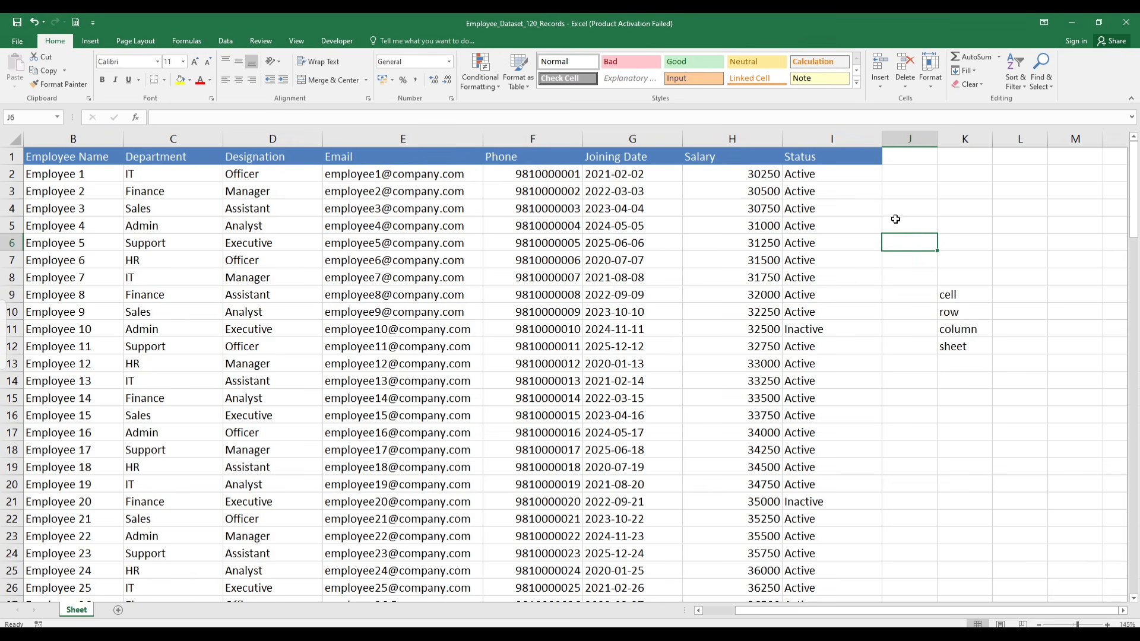
{"action": "left_click", "coordinate": [894, 222]}
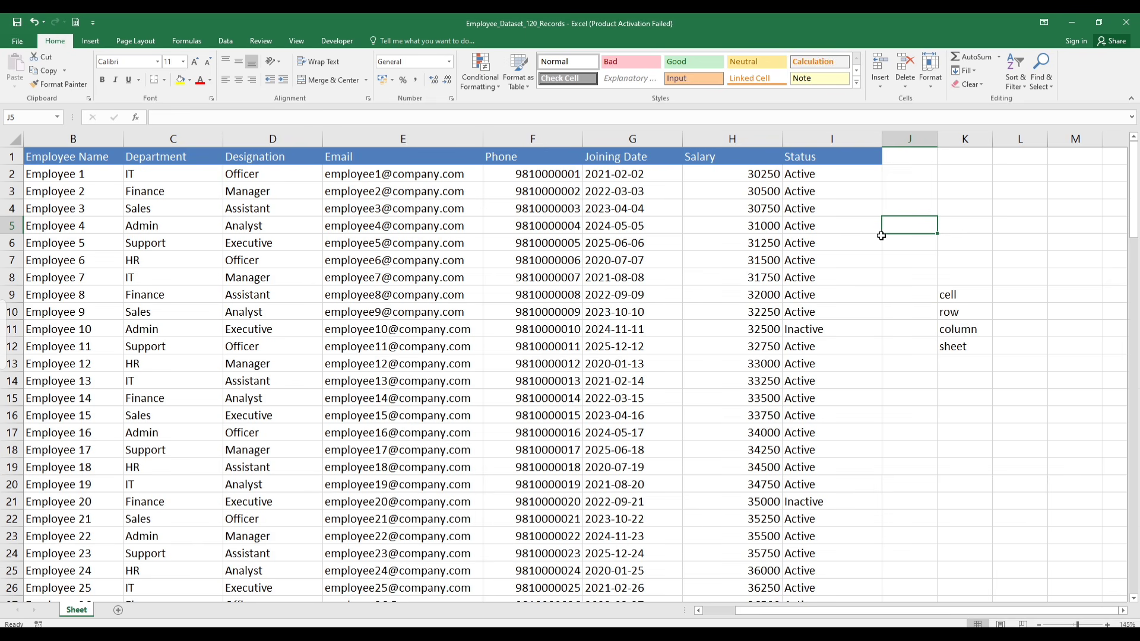
{"action": "left_click", "coordinate": [892, 333]}
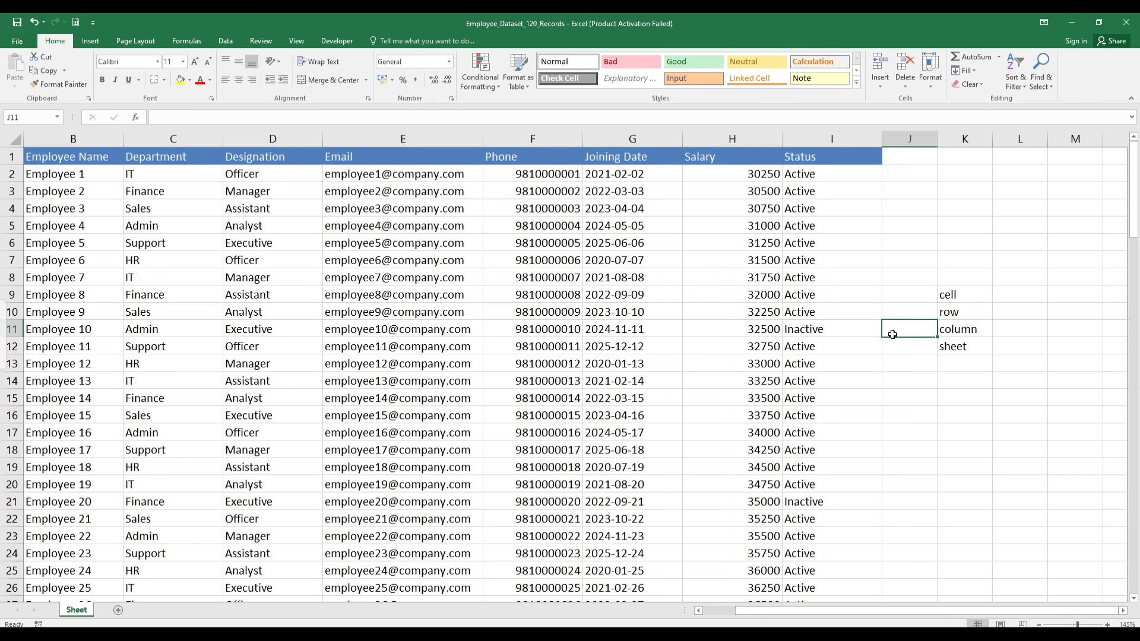
{"action": "left_click", "coordinate": [905, 361]}
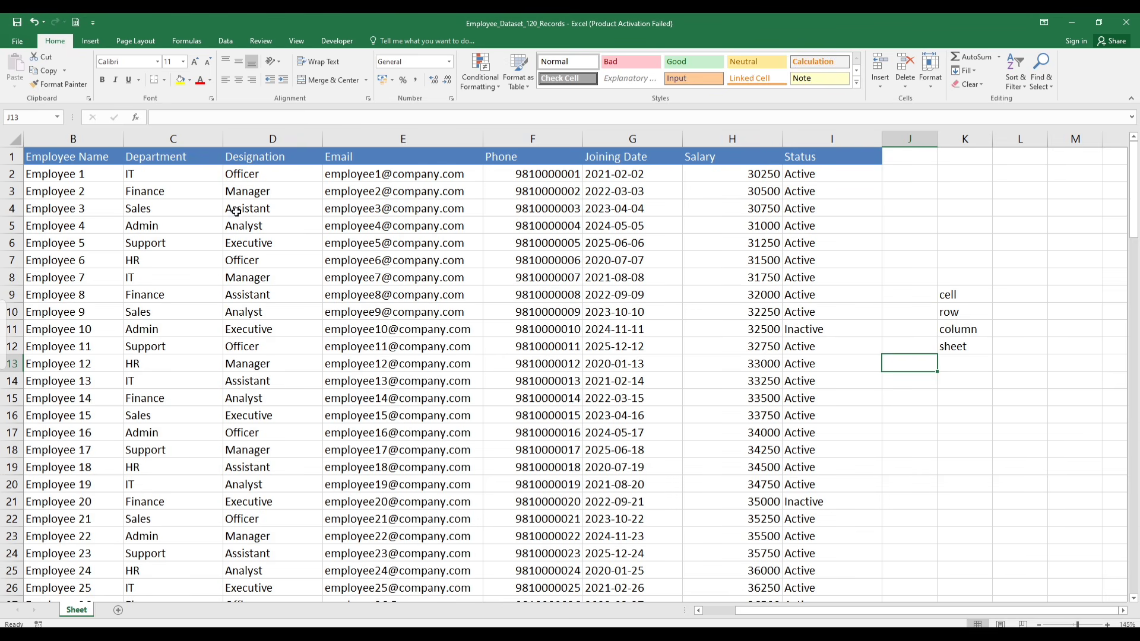
View the shift, entire row and entire column options for inserting cells at header cell B1, then close them without inserting
{"action": "left_click", "coordinate": [46, 155]}
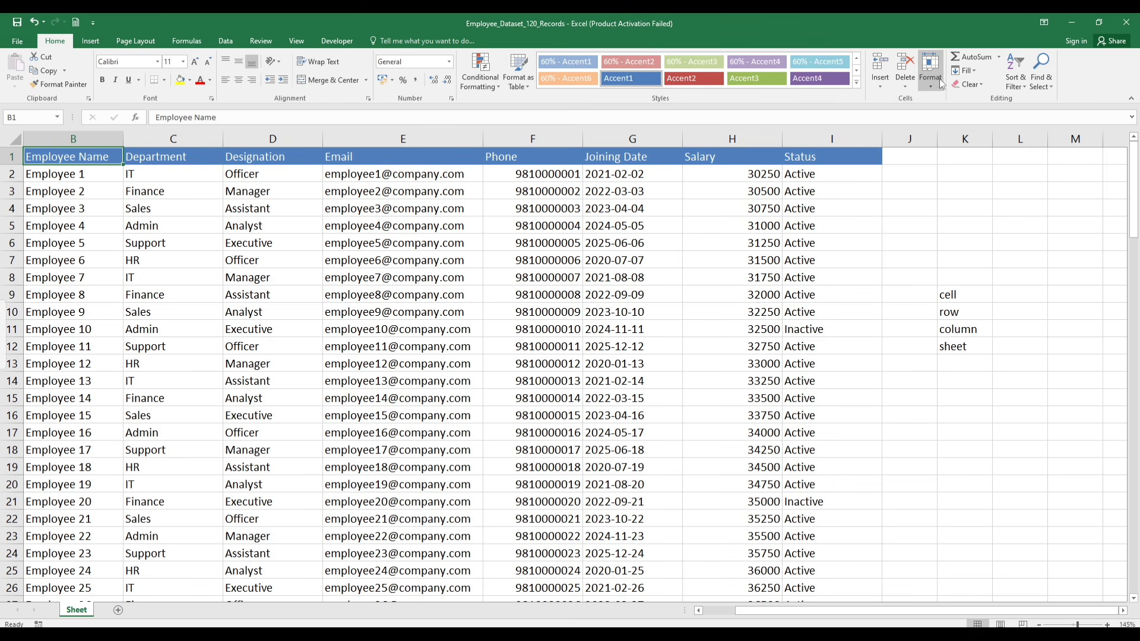
{"action": "left_click", "coordinate": [880, 83]}
{"action": "left_click", "coordinate": [897, 99]}
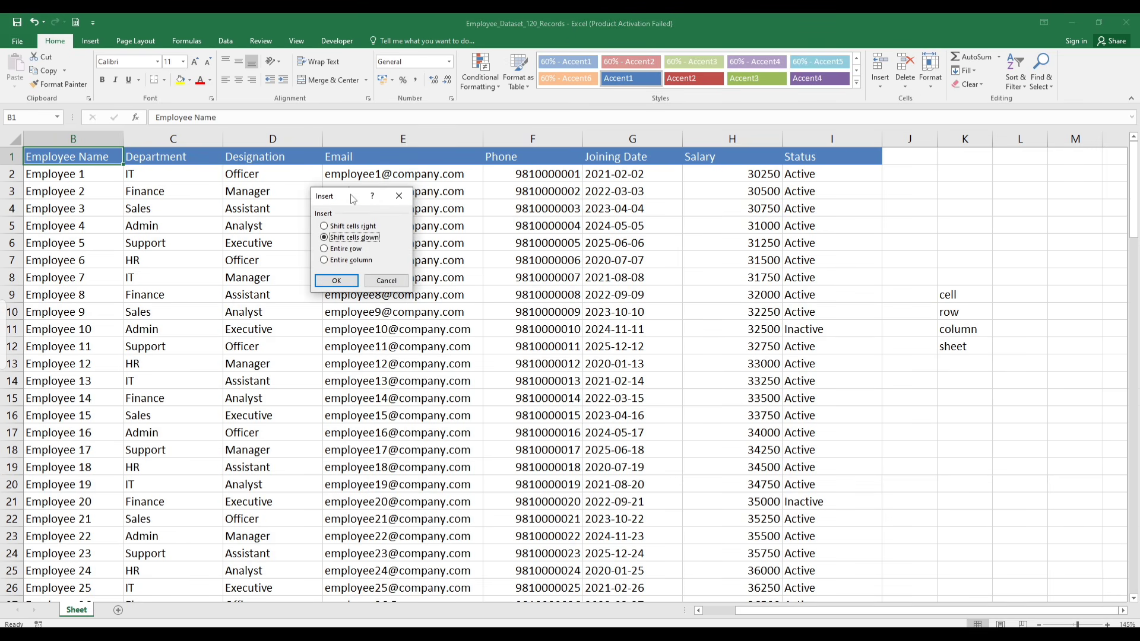
{"action": "left_click_drag", "start_coordinate": [352, 198], "coordinate": [391, 223]}
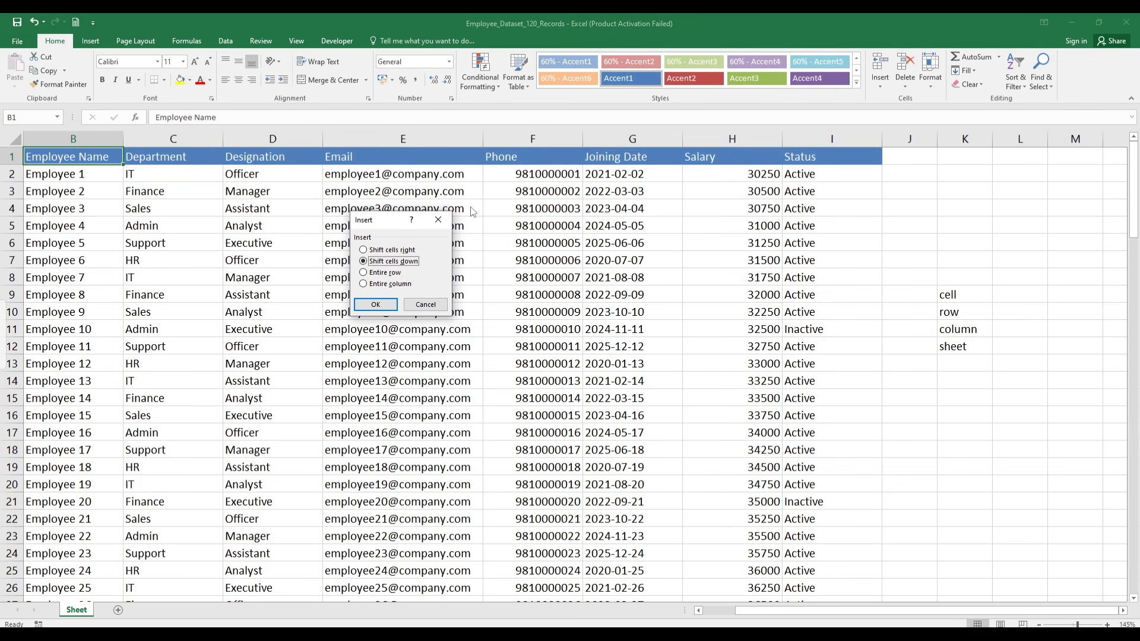
{"action": "left_click", "coordinate": [438, 219]}
{"action": "left_click", "coordinate": [877, 225]}
{"action": "left_click_drag", "start_coordinate": [888, 219], "coordinate": [1078, 236]}
{"action": "left_click_drag", "start_coordinate": [880, 610], "coordinate": [756, 610]}
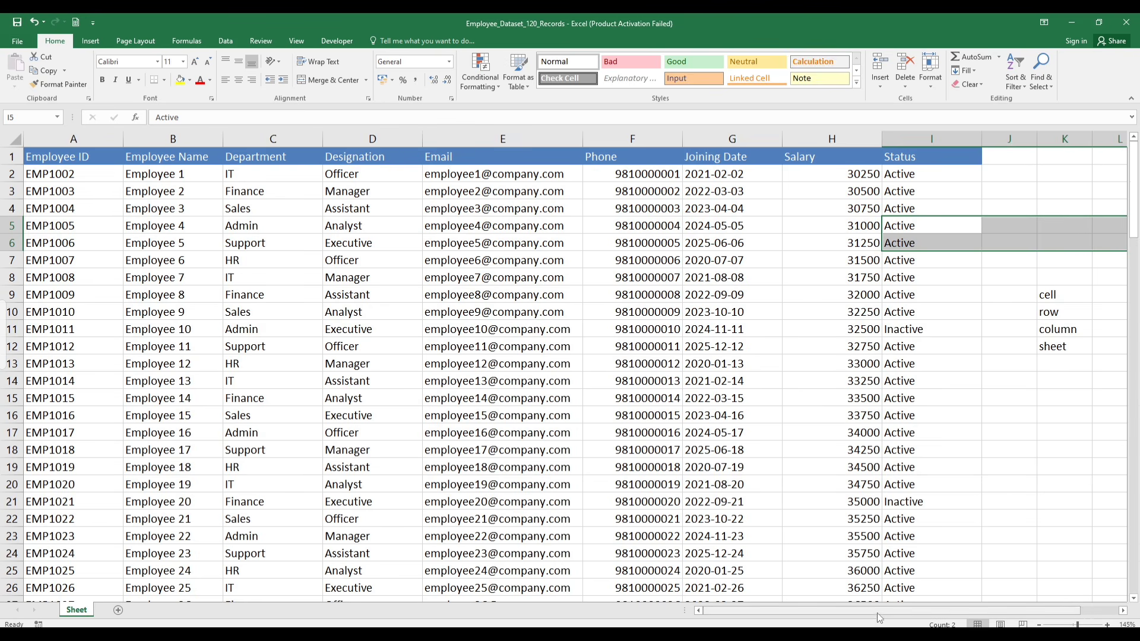
{"action": "left_click_drag", "start_coordinate": [878, 611], "coordinate": [999, 605]}
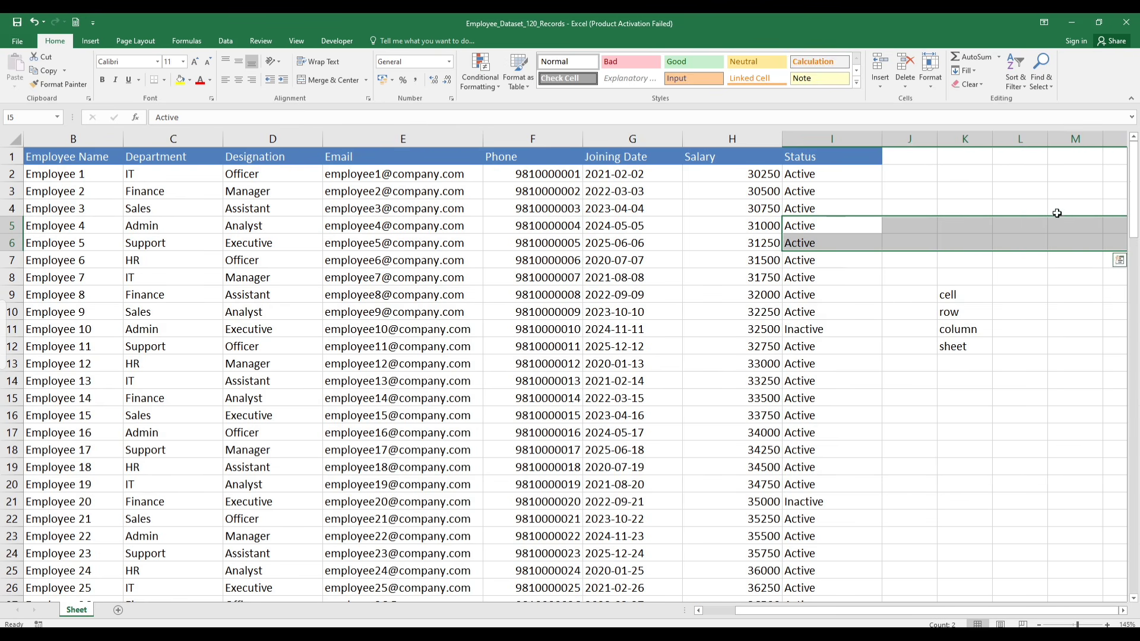
Fill every cell of column L with the word computer
{"action": "left_click", "coordinate": [1017, 139]}
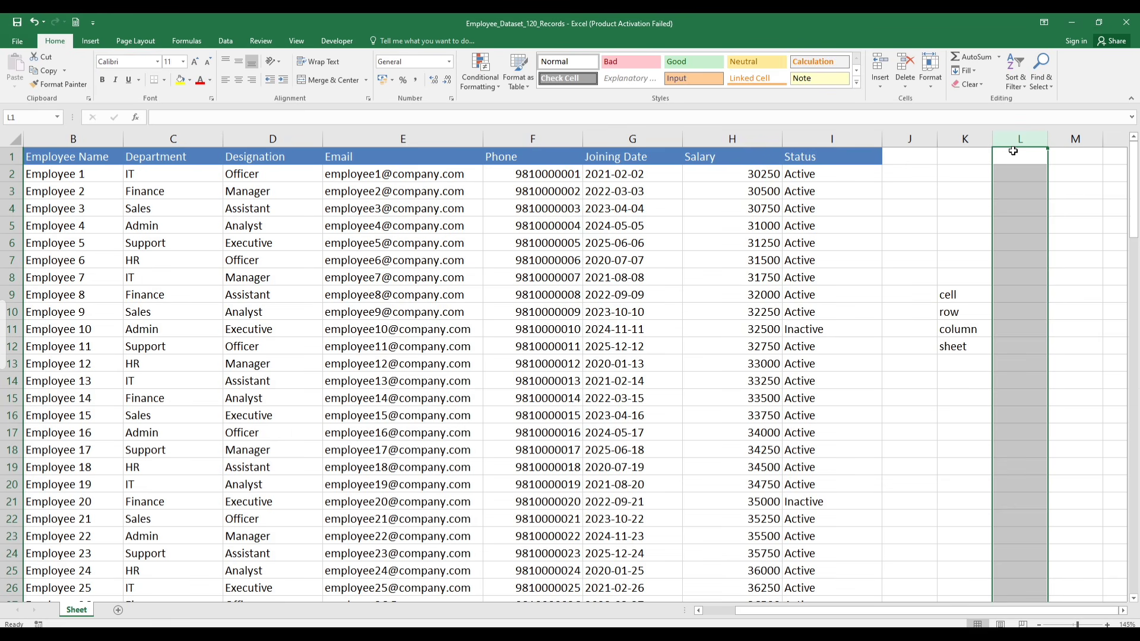
{"action": "type", "text": "i"}
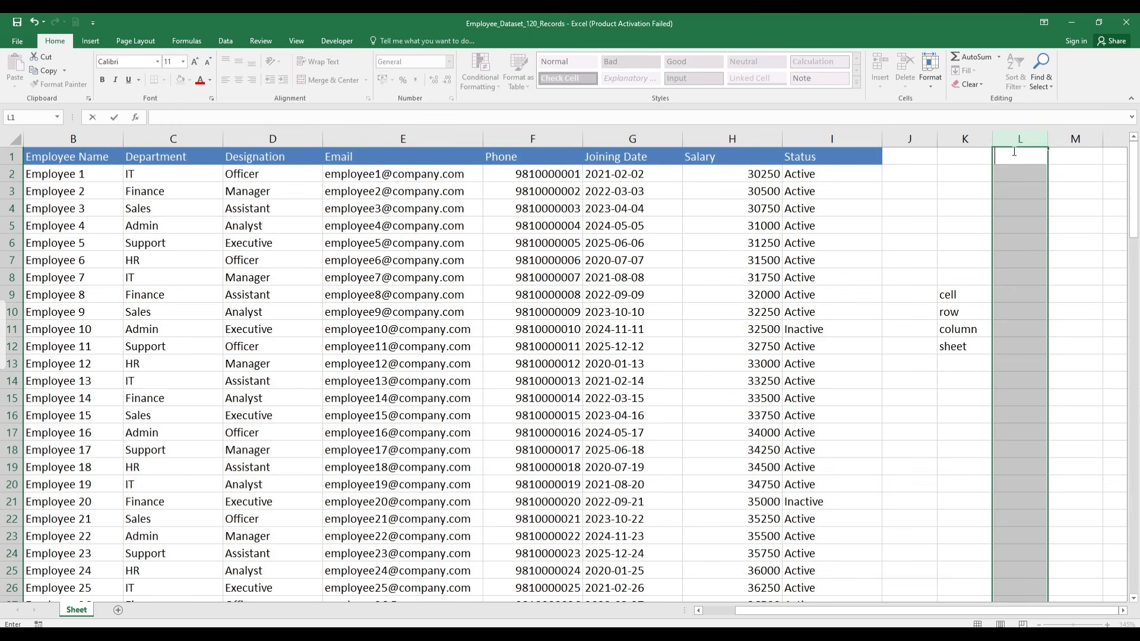
{"action": "type", "text": "computer"}
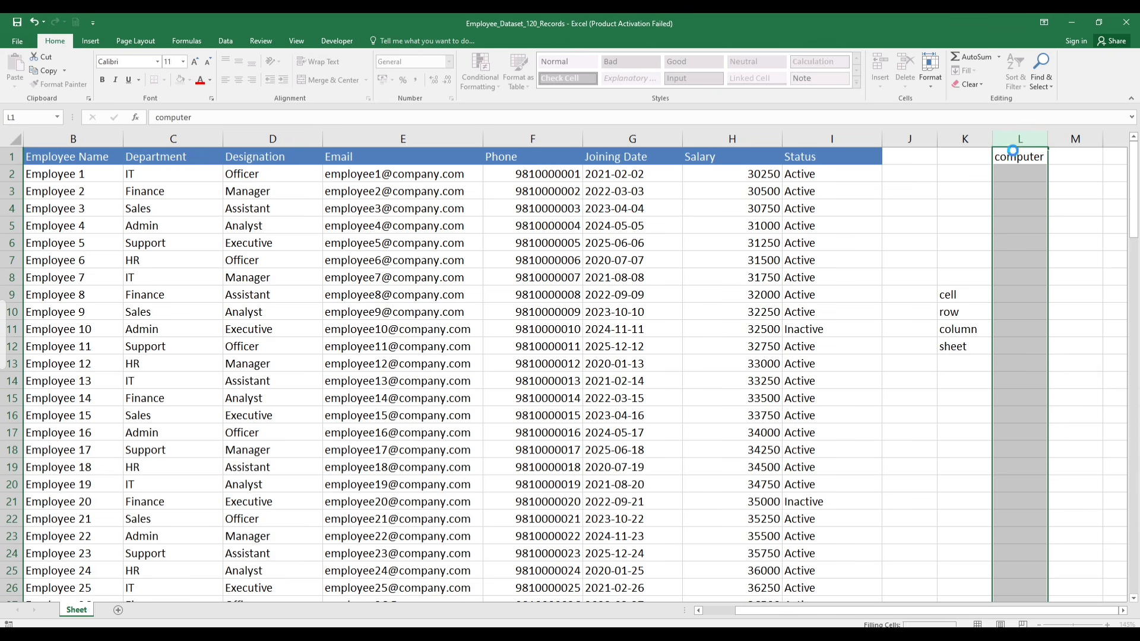
{"action": "key", "text": "ctrl+Return"}
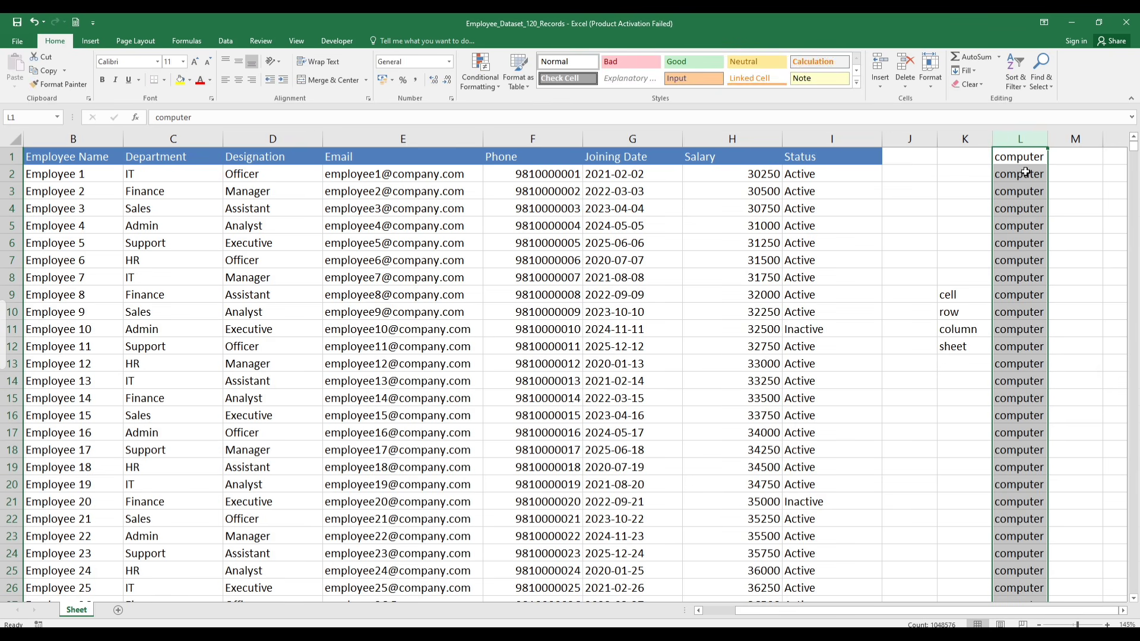
Go from cell L1 to the last filled cell of column L and examine the entries near the sheet's end
{"action": "left_click", "coordinate": [1020, 162]}
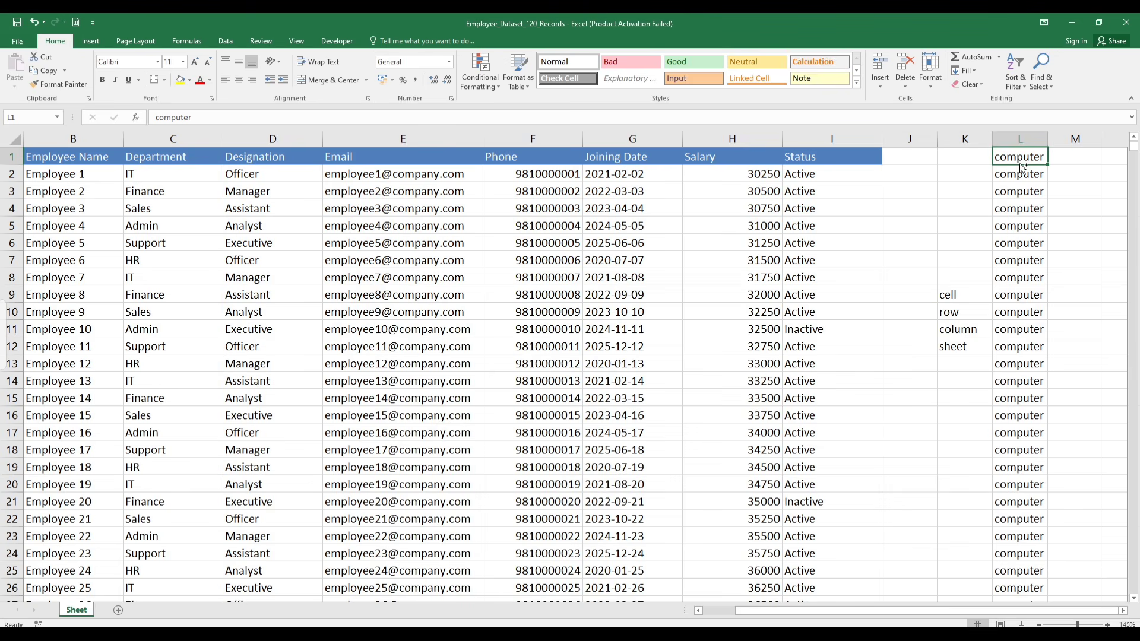
{"action": "key", "text": "ctrl+Down"}
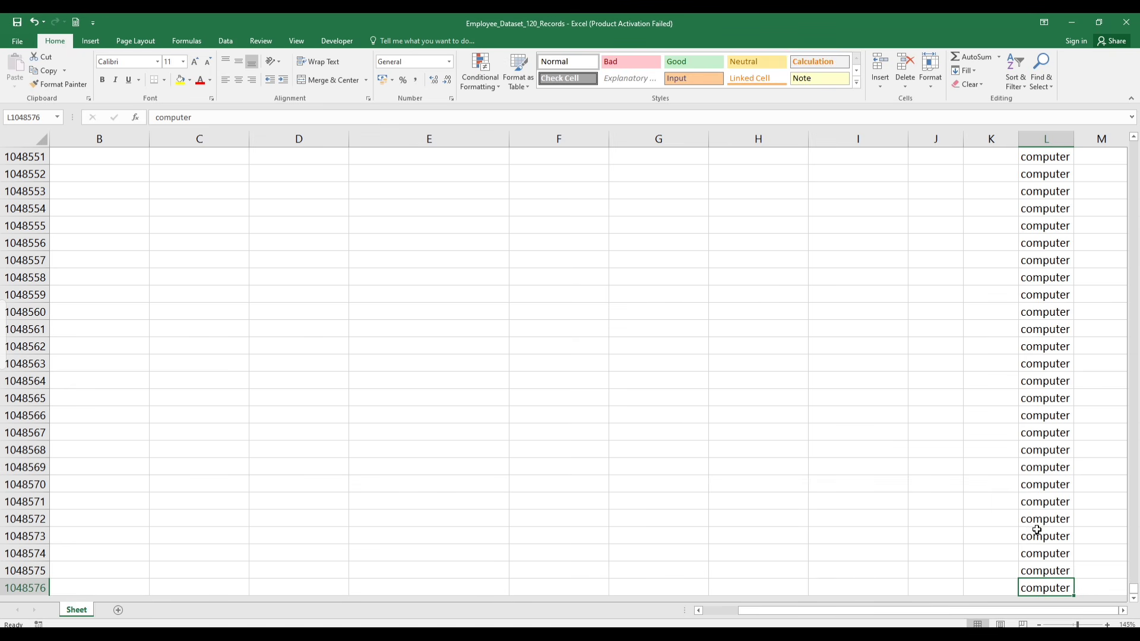
{"action": "left_click", "coordinate": [1036, 502]}
{"action": "left_click", "coordinate": [1038, 329]}
{"action": "scroll", "coordinate": [1035, 332], "scroll_direction": "up", "scroll_amount": 11}
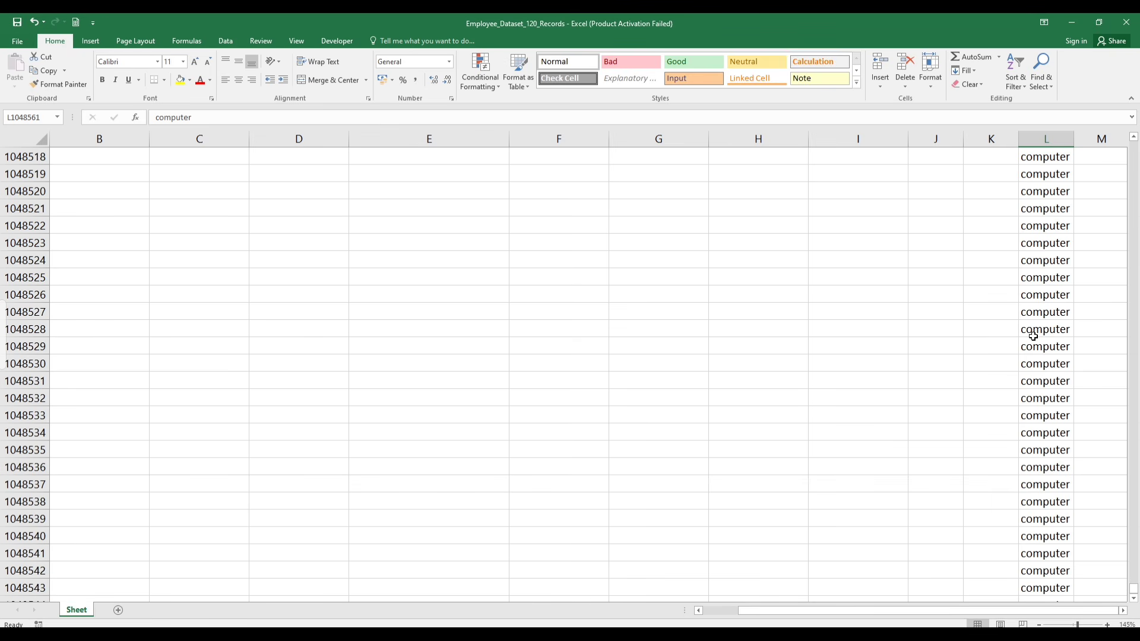
{"action": "scroll", "coordinate": [1032, 335], "scroll_direction": "up", "scroll_amount": 4}
Try to insert a cell at L1048513 near the sheet's end, shifting the cells down
{"action": "left_click", "coordinate": [1054, 280]}
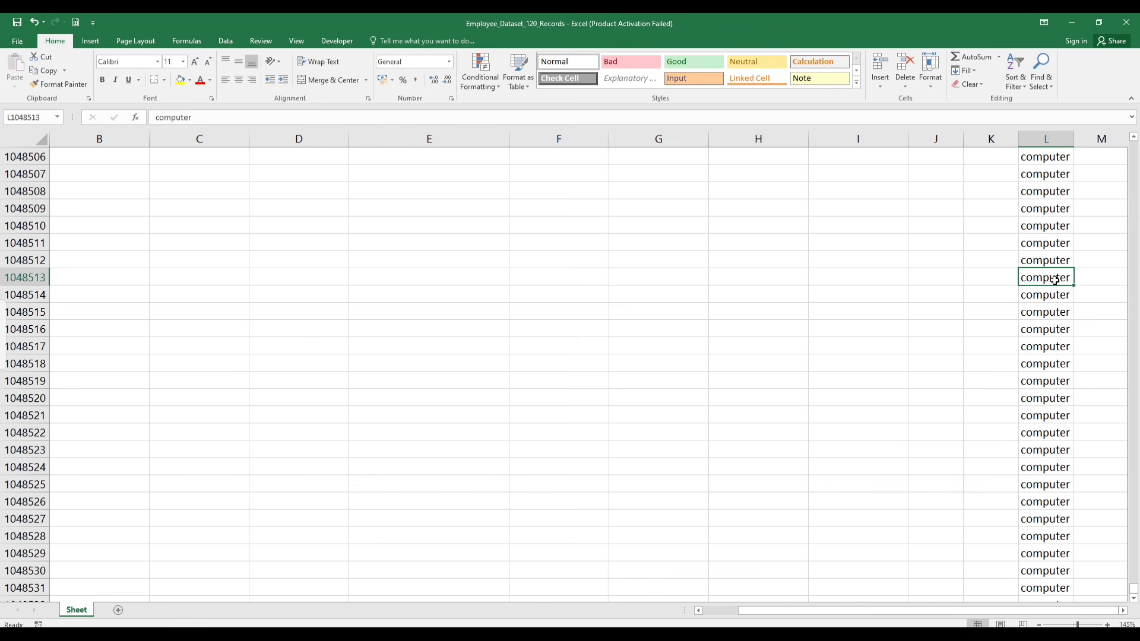
{"action": "left_click", "coordinate": [880, 87]}
{"action": "left_click", "coordinate": [897, 100]}
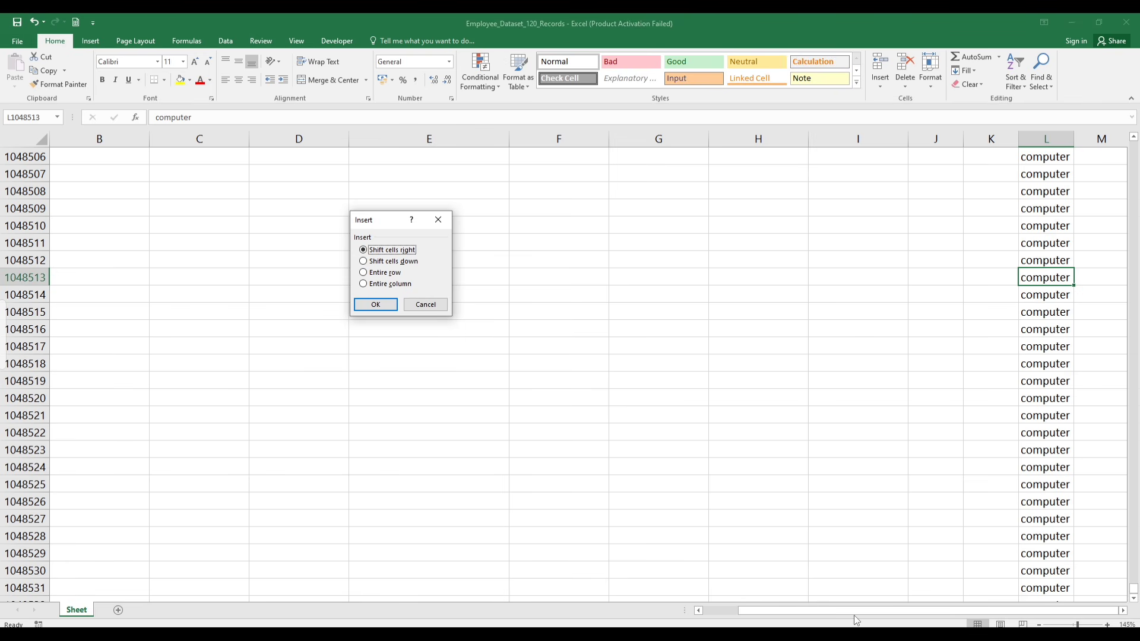
{"action": "left_click", "coordinate": [396, 263]}
{"action": "left_click", "coordinate": [389, 304]}
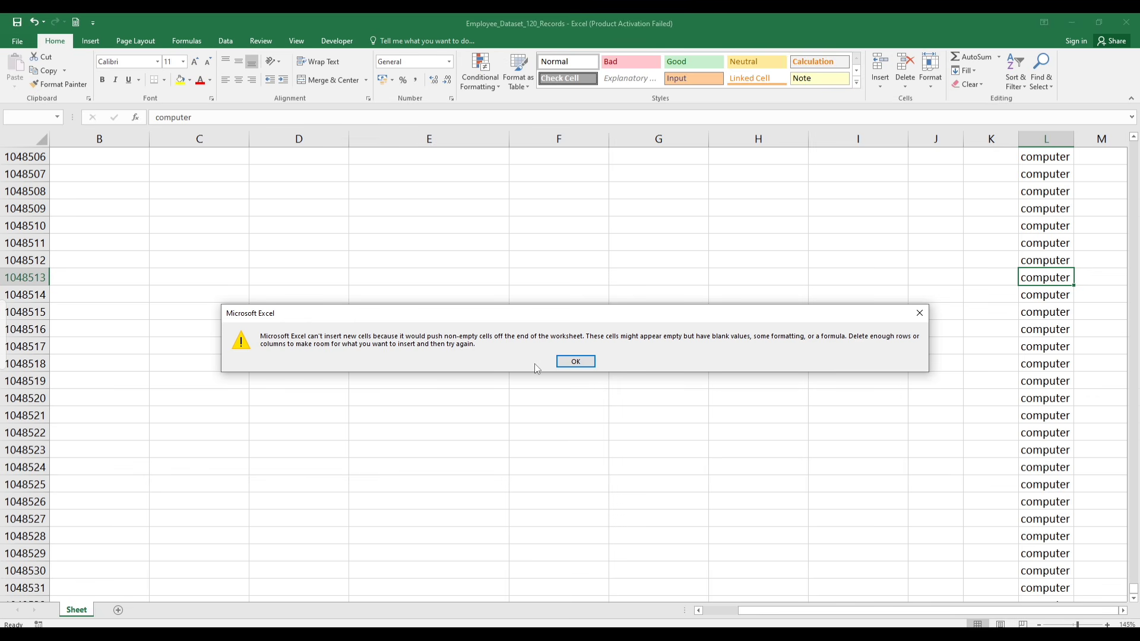
{"action": "left_click", "coordinate": [566, 366]}
Return to the top of the sheet and insert a blank cell at C4, shifting the cells down
{"action": "scroll", "coordinate": [577, 361], "scroll_direction": "up", "scroll_amount": 12}
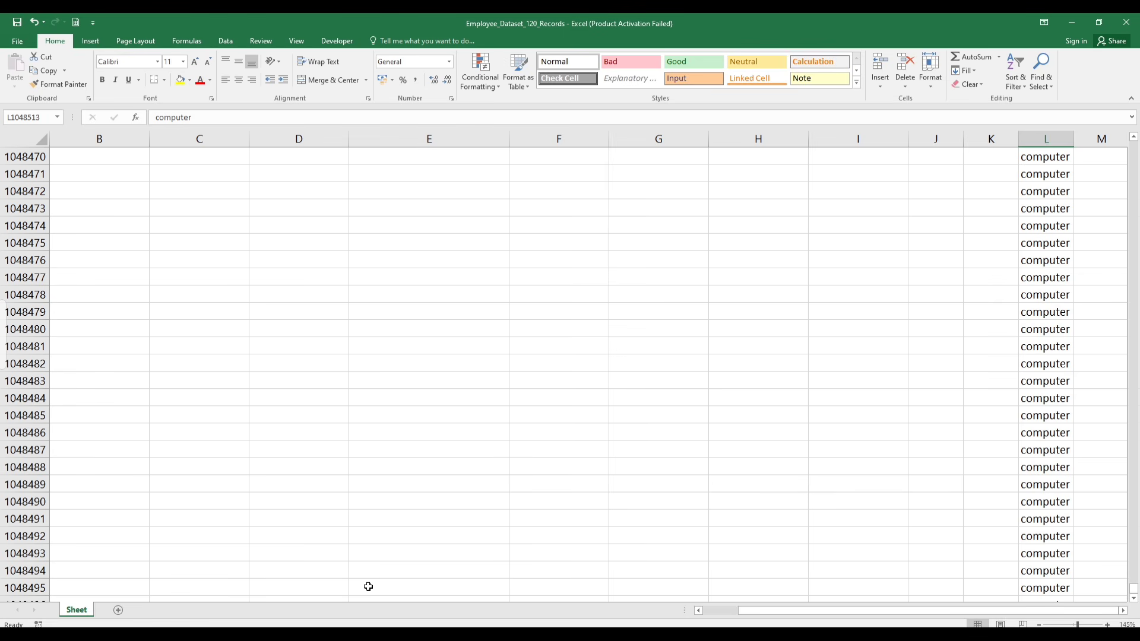
{"action": "left_click", "coordinate": [743, 532]}
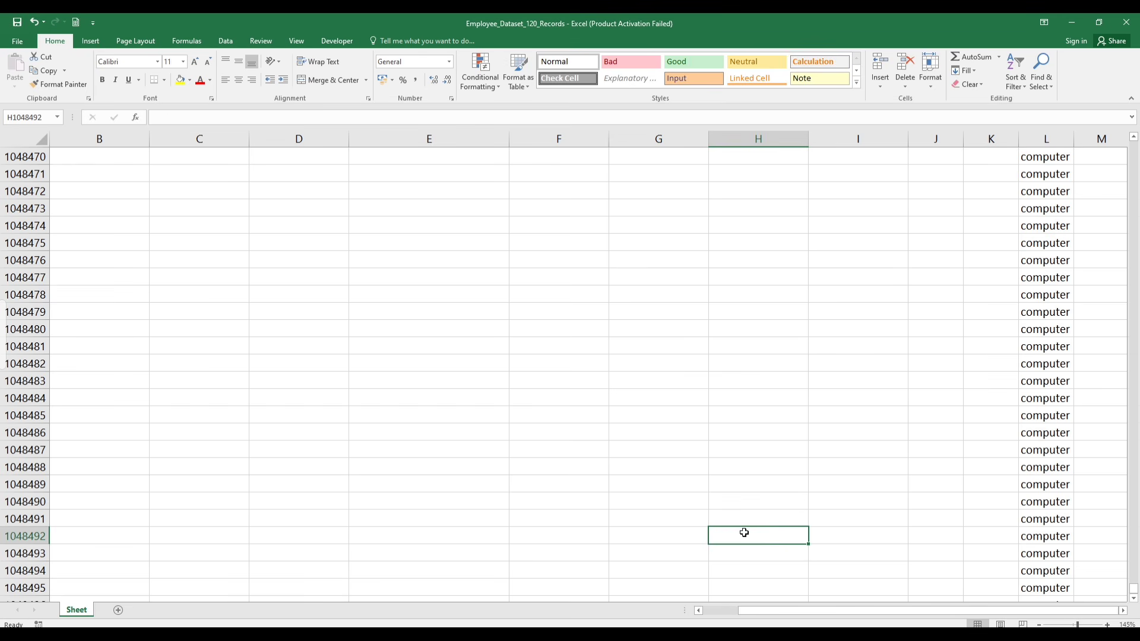
{"action": "key", "text": "ctrl+Up"}
{"action": "key", "text": "ctrl+Up"}
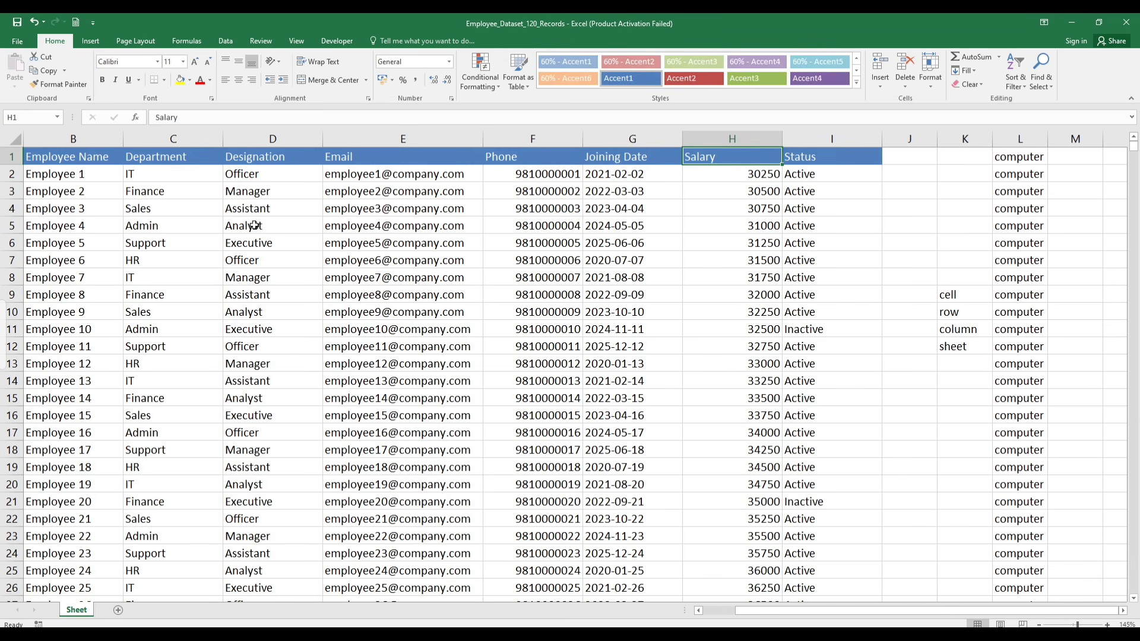
{"action": "left_click", "coordinate": [172, 211]}
{"action": "left_click", "coordinate": [880, 85]}
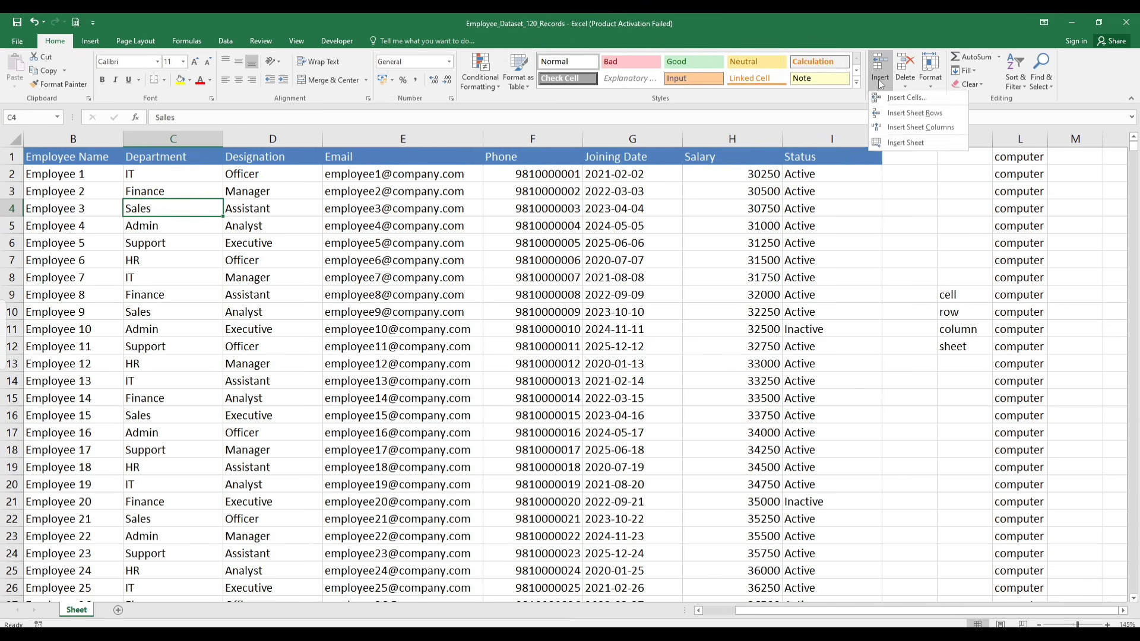
{"action": "left_click", "coordinate": [883, 98]}
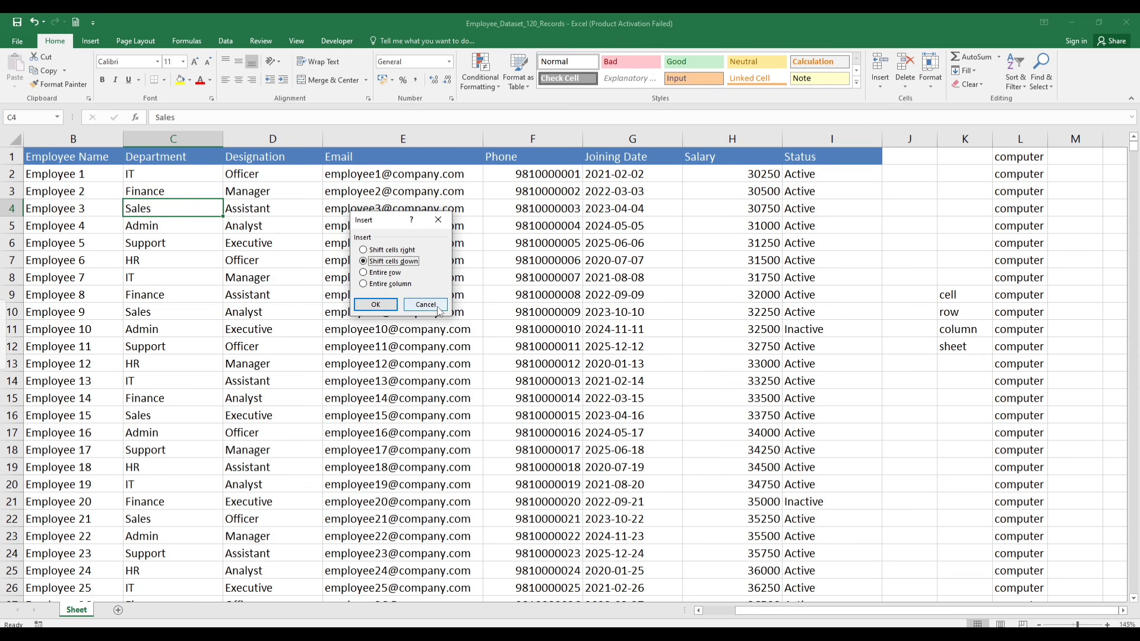
{"action": "left_click", "coordinate": [375, 305]}
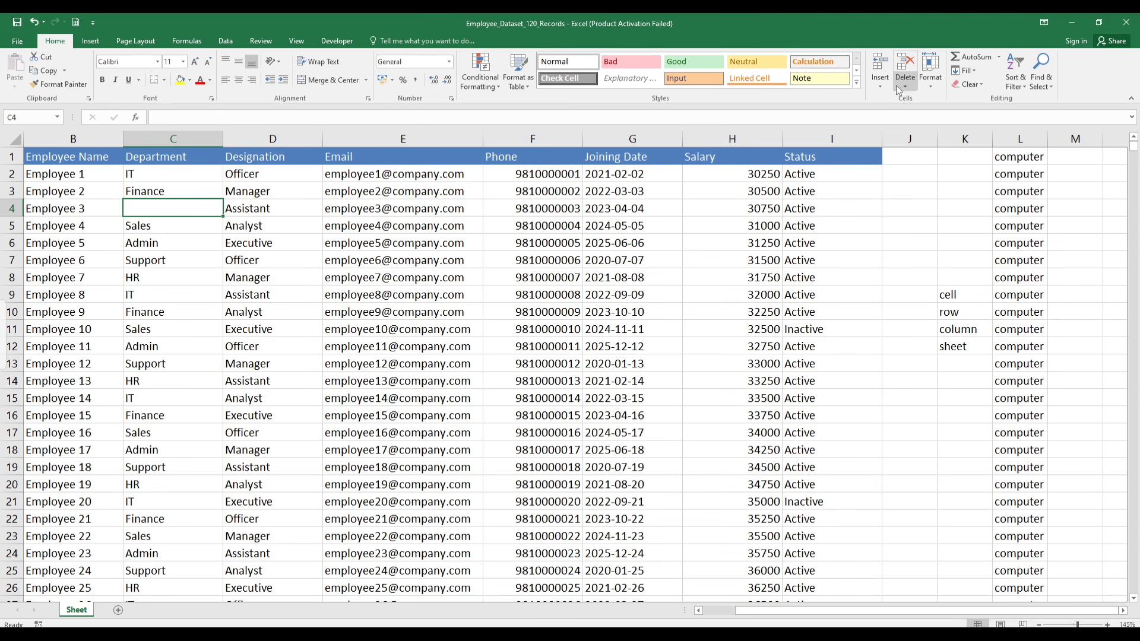
Insert another blank cell at C4, shifting the cells right, then undo and redo the insertion
{"action": "left_click", "coordinate": [879, 86]}
{"action": "left_click", "coordinate": [887, 101]}
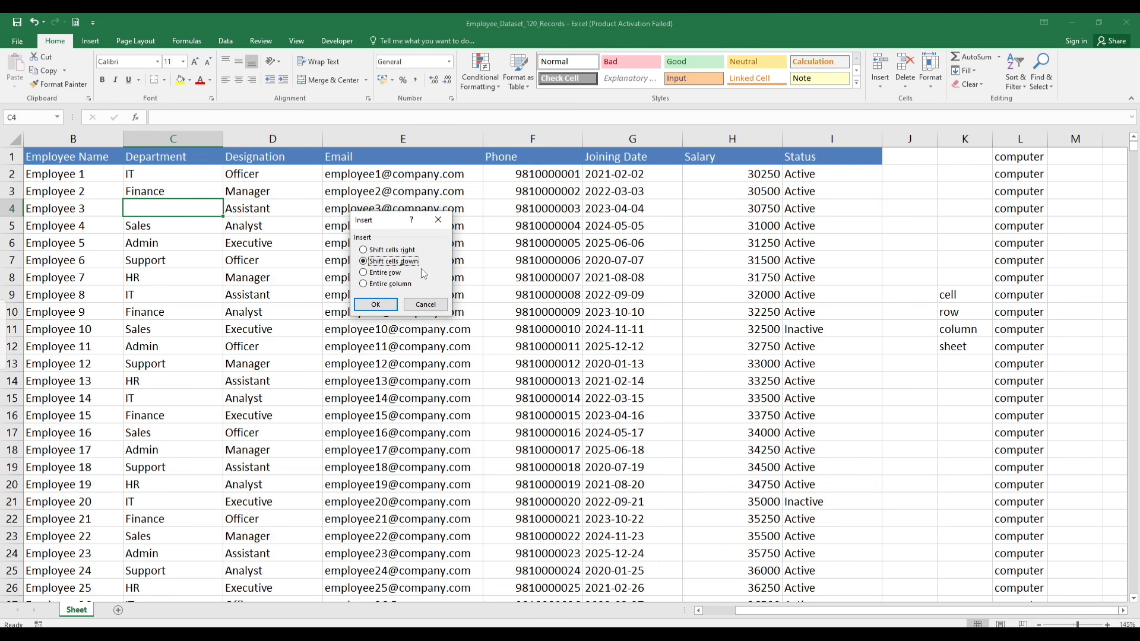
{"action": "left_click", "coordinate": [407, 251]}
{"action": "left_click", "coordinate": [389, 304]}
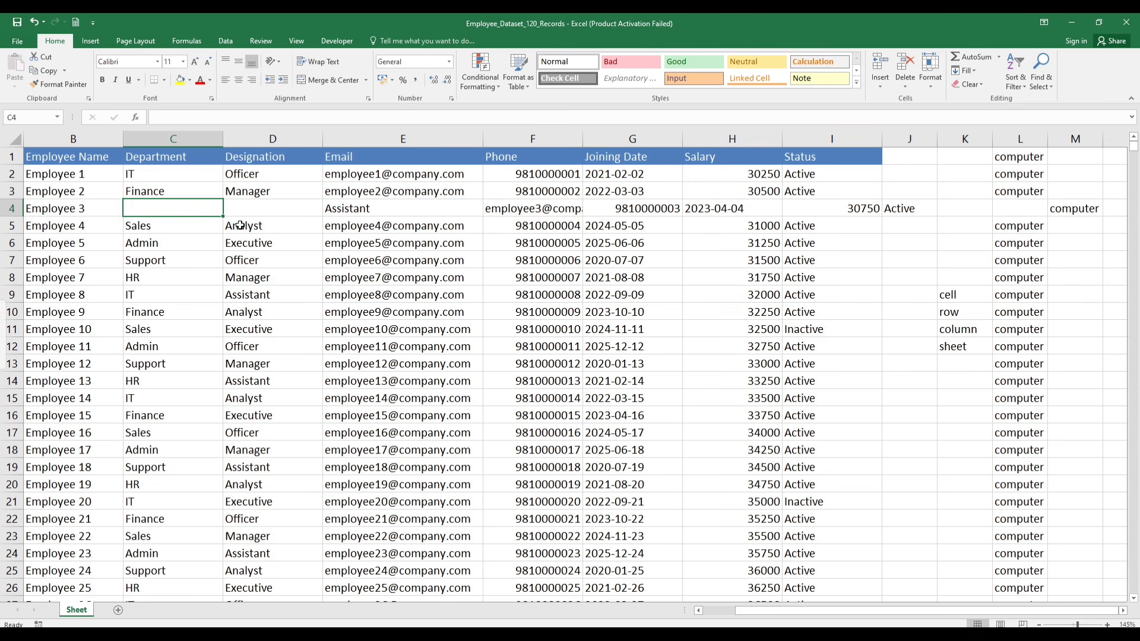
{"action": "key", "text": "ctrl+z"}
{"action": "key", "text": "ctrl+y"}
{"action": "key", "text": "Right"}
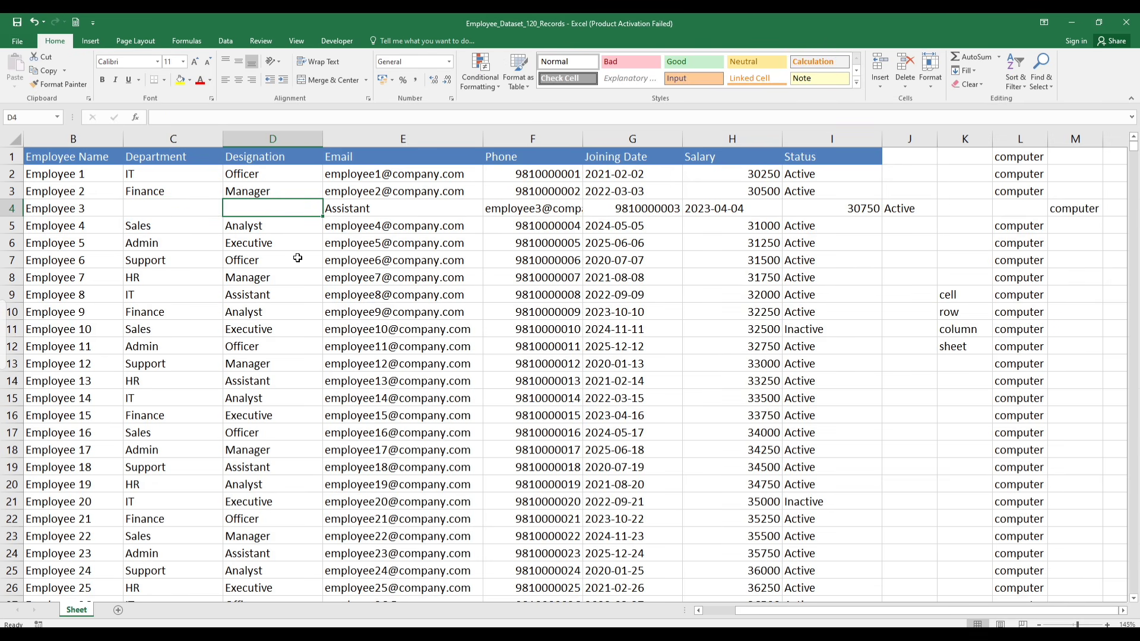
{"action": "left_click", "coordinate": [297, 258]}
{"action": "left_click", "coordinate": [279, 213]}
Try to insert a sheet row above header row 1
{"action": "left_click", "coordinate": [5, 175]}
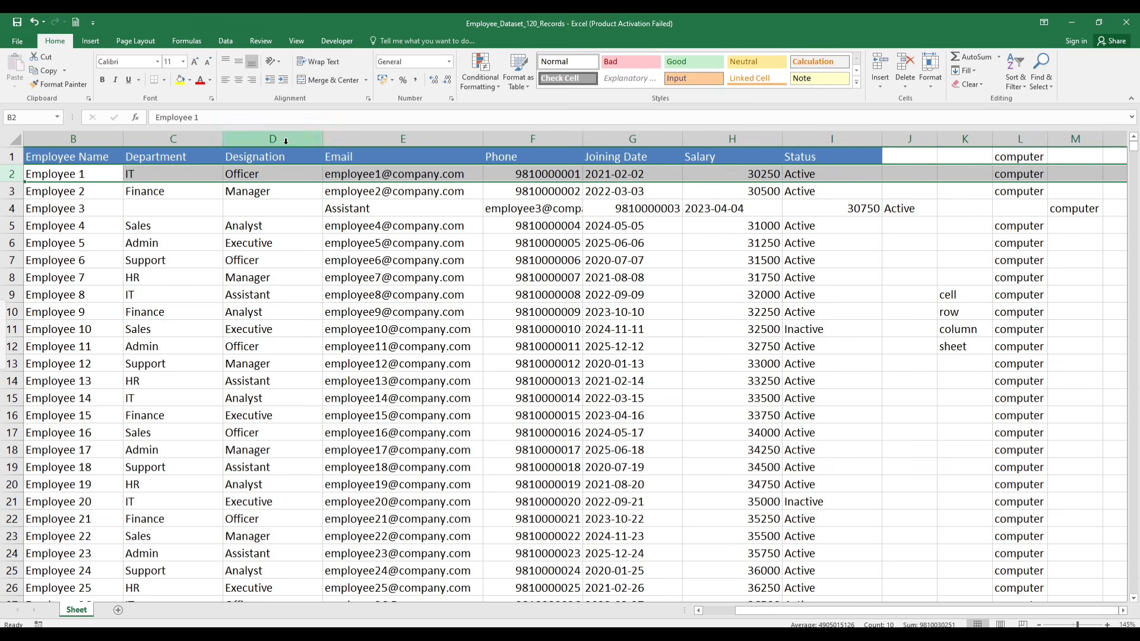
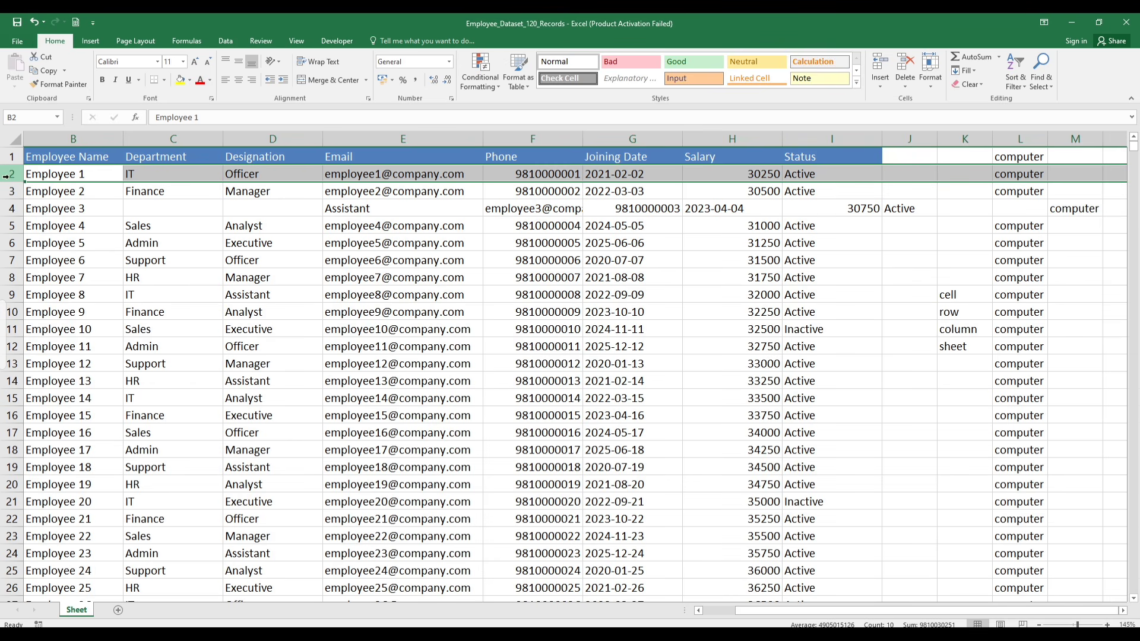
{"action": "left_click", "coordinate": [880, 81]}
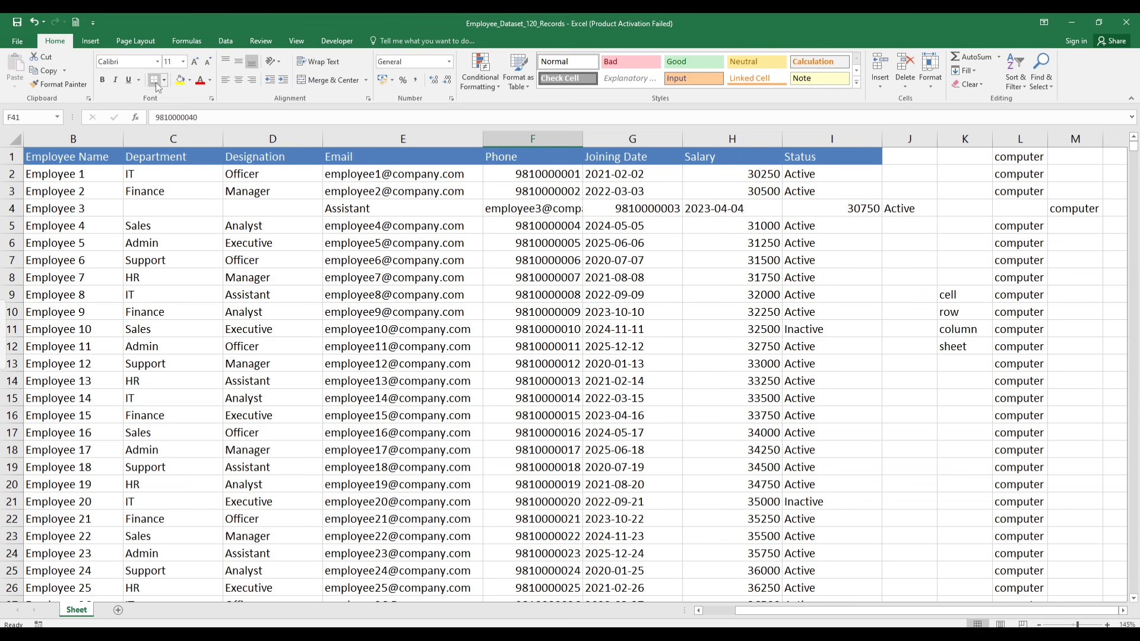
{"action": "left_click", "coordinate": [13, 157]}
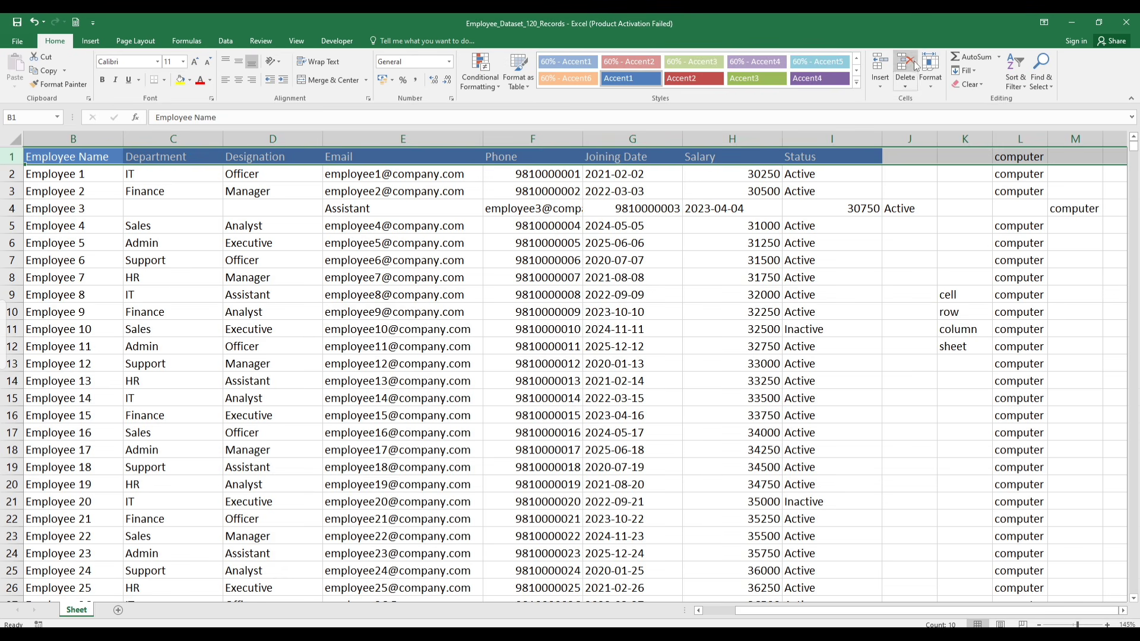
{"action": "left_click", "coordinate": [884, 84]}
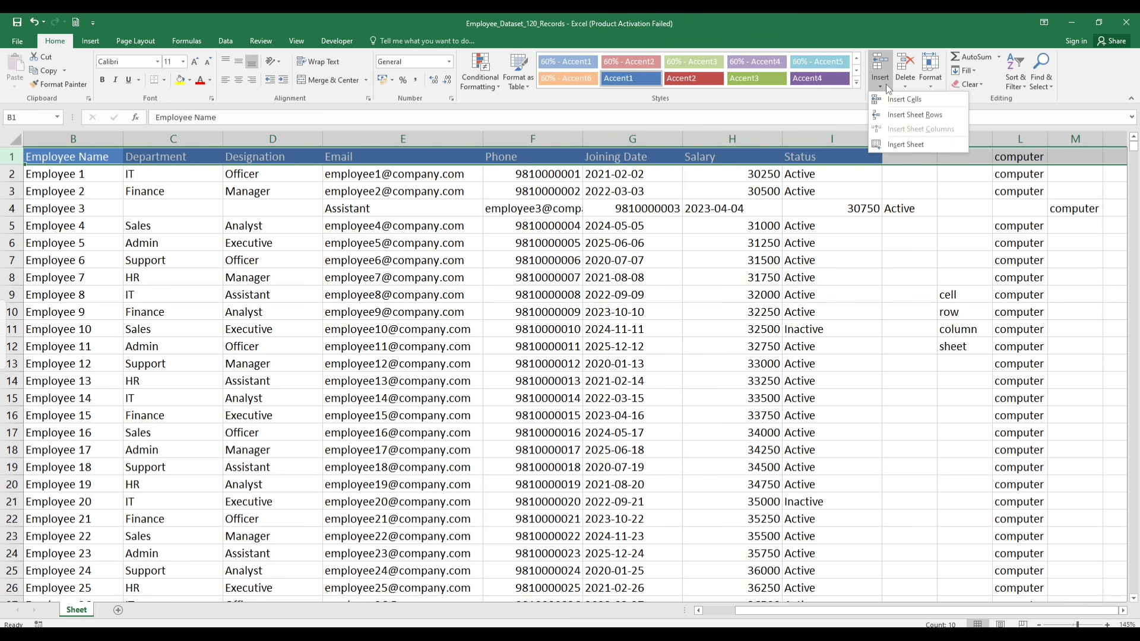
{"action": "left_click", "coordinate": [901, 116]}
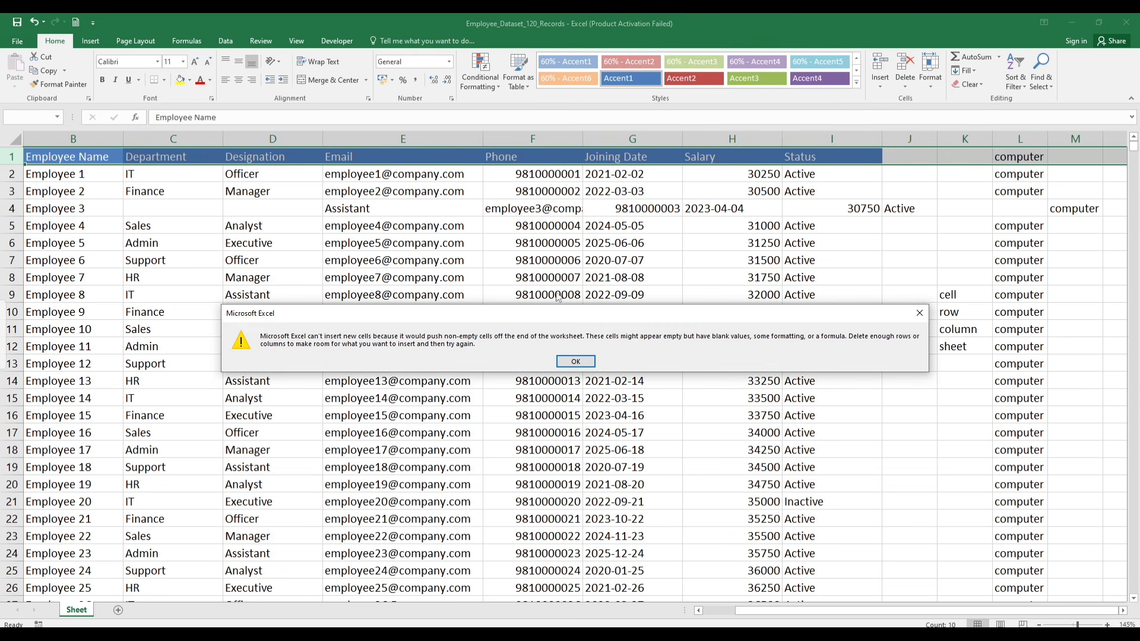
{"action": "left_click_drag", "start_coordinate": [591, 313], "coordinate": [511, 201]}
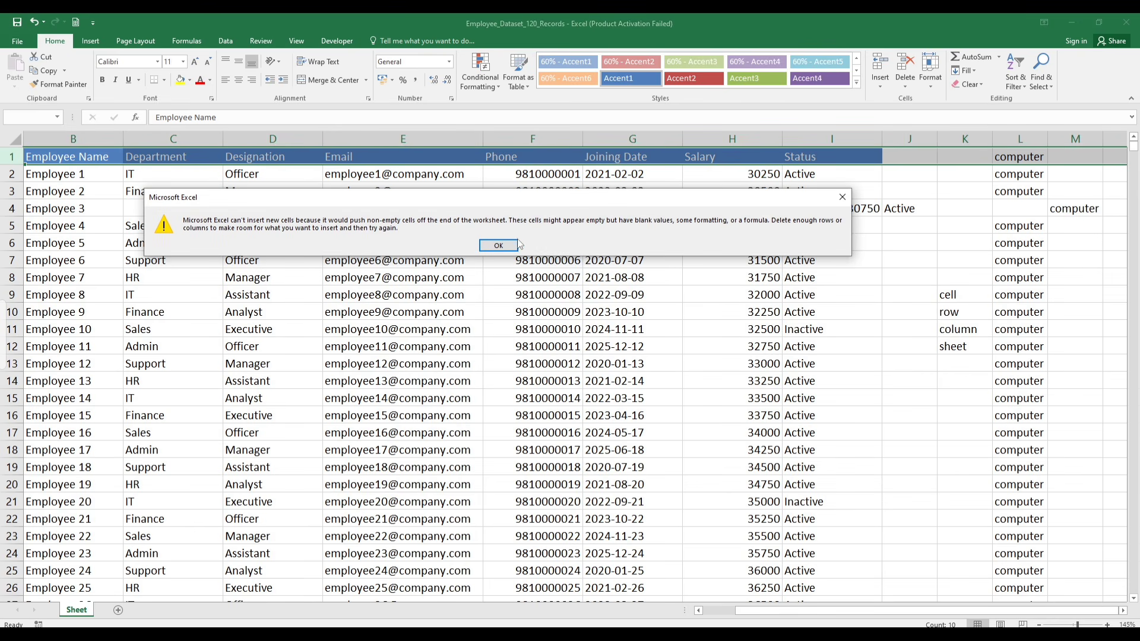
{"action": "left_click", "coordinate": [842, 196]}
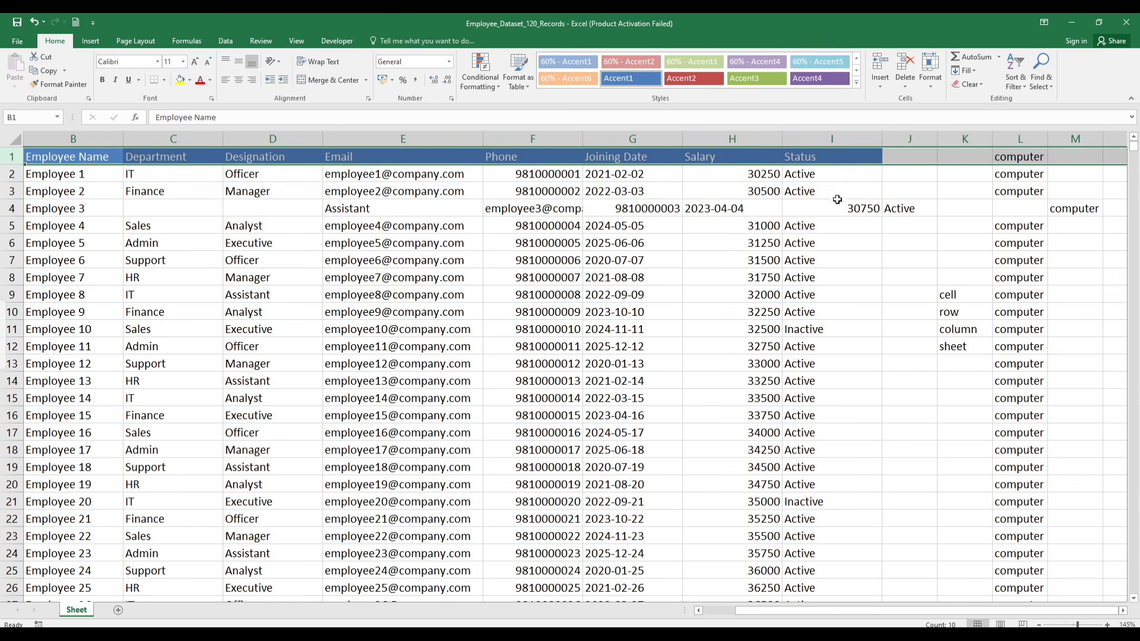
Move the word computer from cell M4 back into the empty cell L4
{"action": "left_click", "coordinate": [1017, 204]}
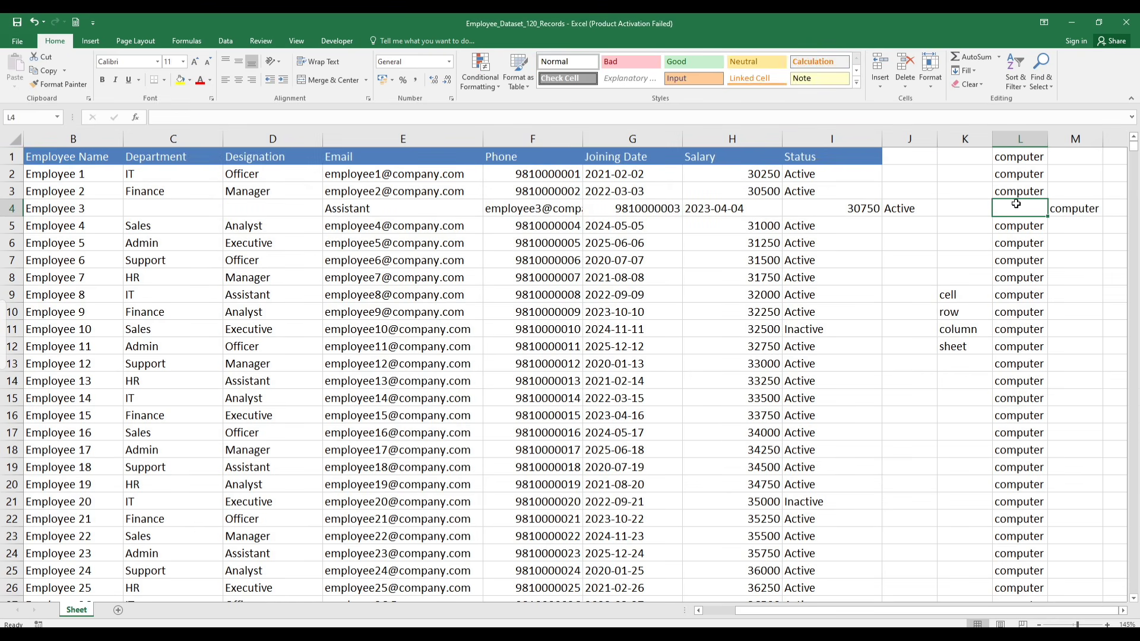
{"action": "left_click_drag", "start_coordinate": [1013, 159], "coordinate": [1015, 204]}
{"action": "left_click", "coordinate": [1034, 311]}
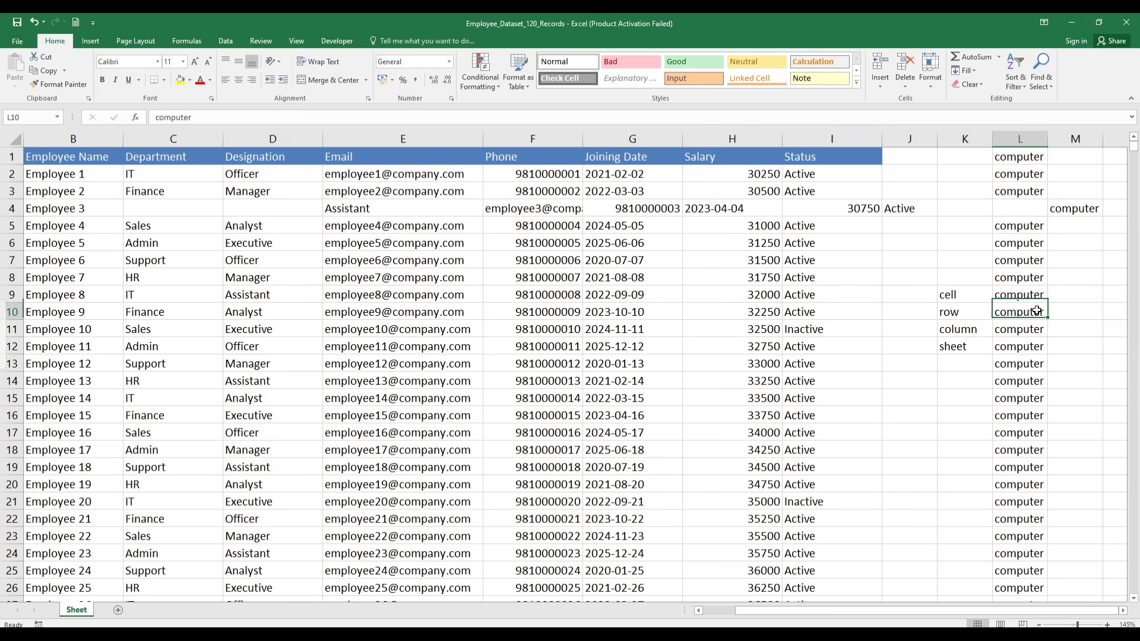
{"action": "left_click", "coordinate": [1014, 203]}
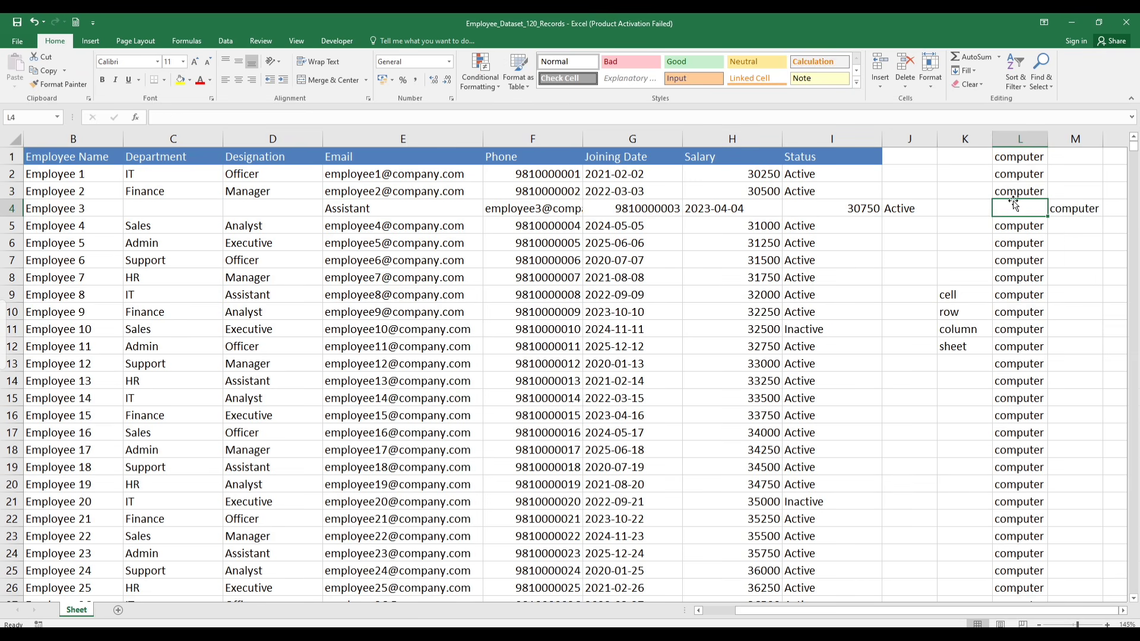
{"action": "left_click", "coordinate": [1077, 208]}
{"action": "left_click_drag", "start_coordinate": [1062, 217], "coordinate": [1007, 220]}
{"action": "left_click", "coordinate": [1018, 140]}
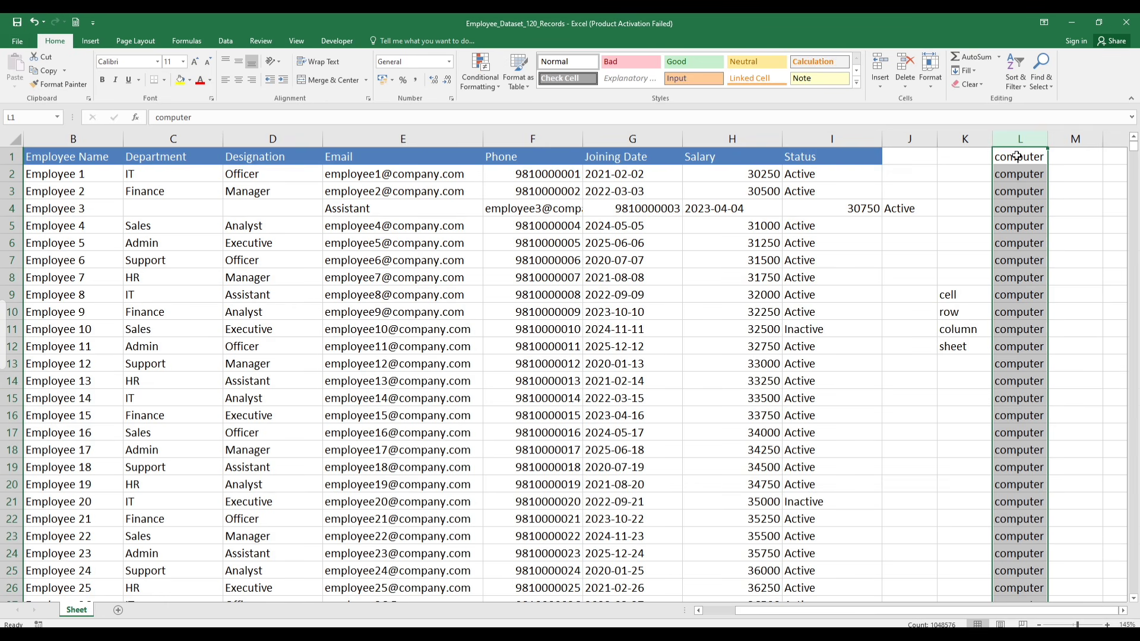
{"action": "left_click", "coordinate": [1015, 209]}
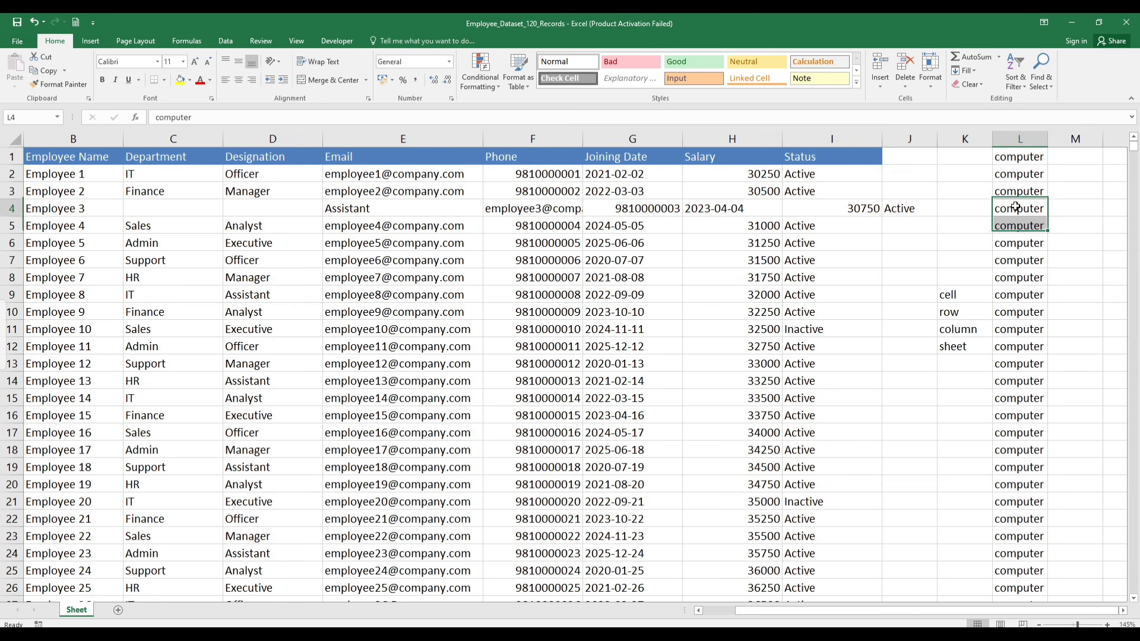
{"action": "left_click", "coordinate": [1015, 188]}
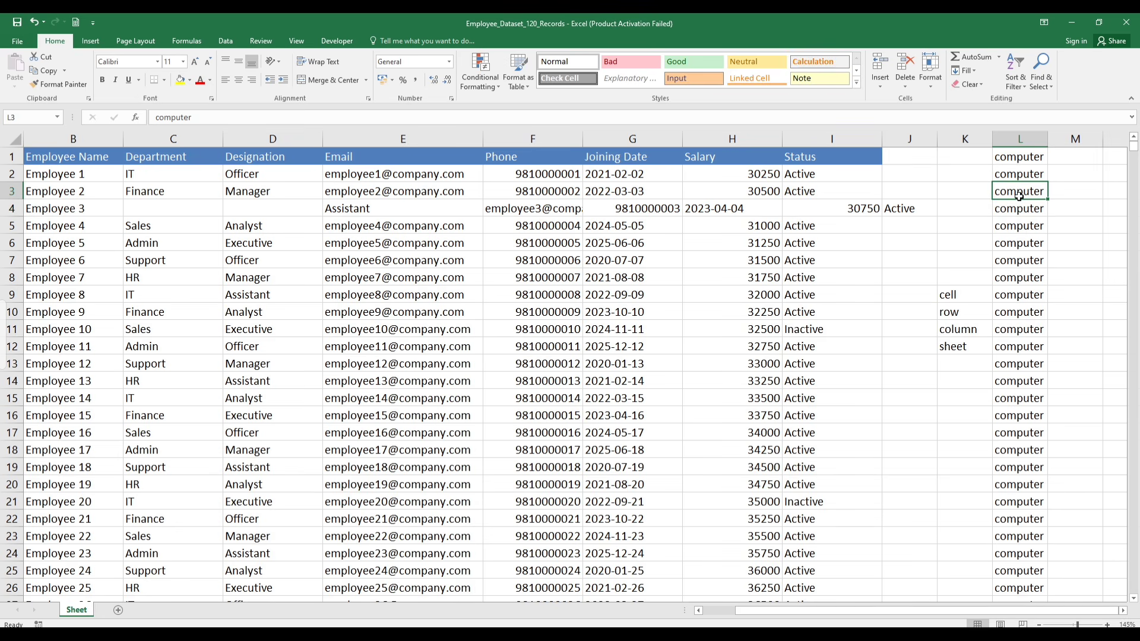
{"action": "left_click_drag", "start_coordinate": [1019, 196], "coordinate": [1019, 213]}
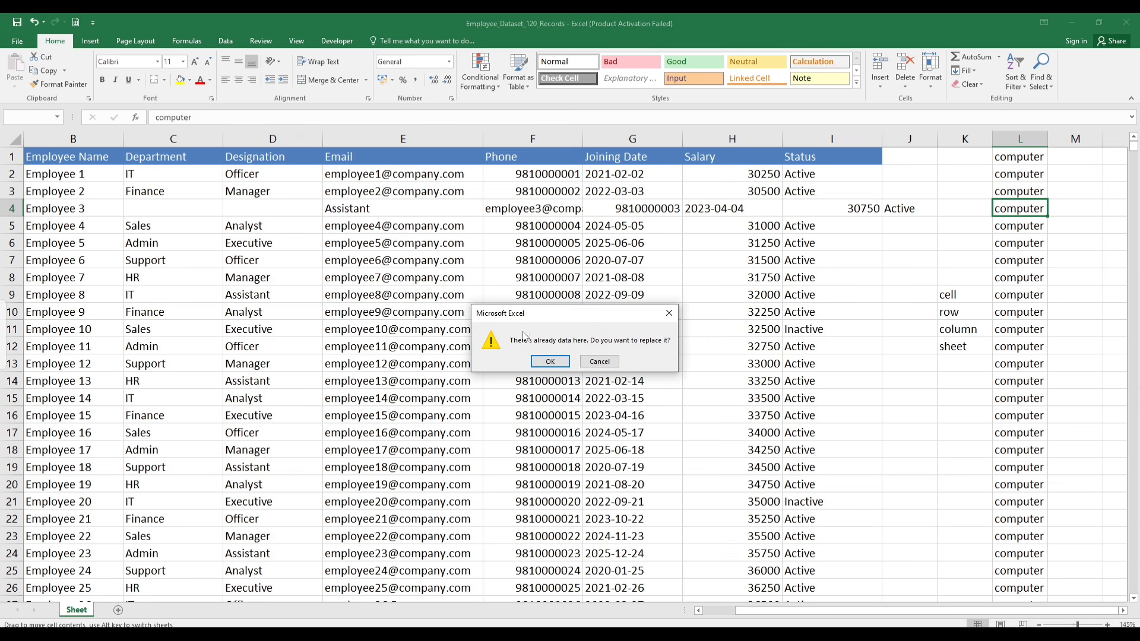
{"action": "left_click", "coordinate": [669, 313]}
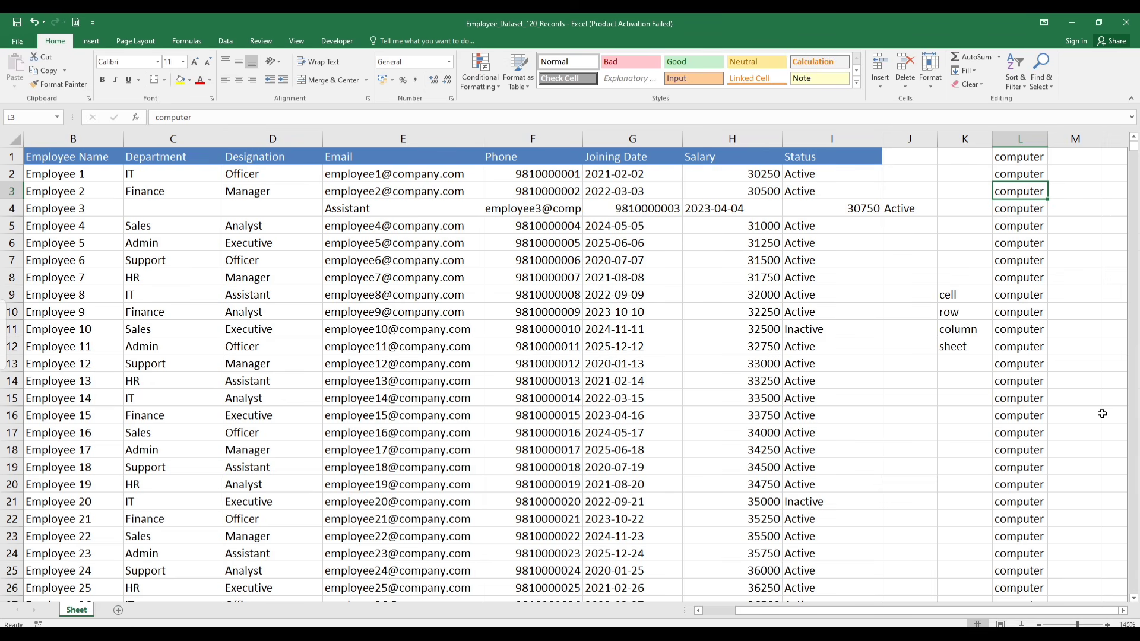
Clear the contents of cells K4 through L21
{"action": "left_click", "coordinate": [13, 364]}
{"action": "left_click_drag", "start_coordinate": [1040, 211], "coordinate": [983, 502]}
{"action": "key", "text": "Delete"}
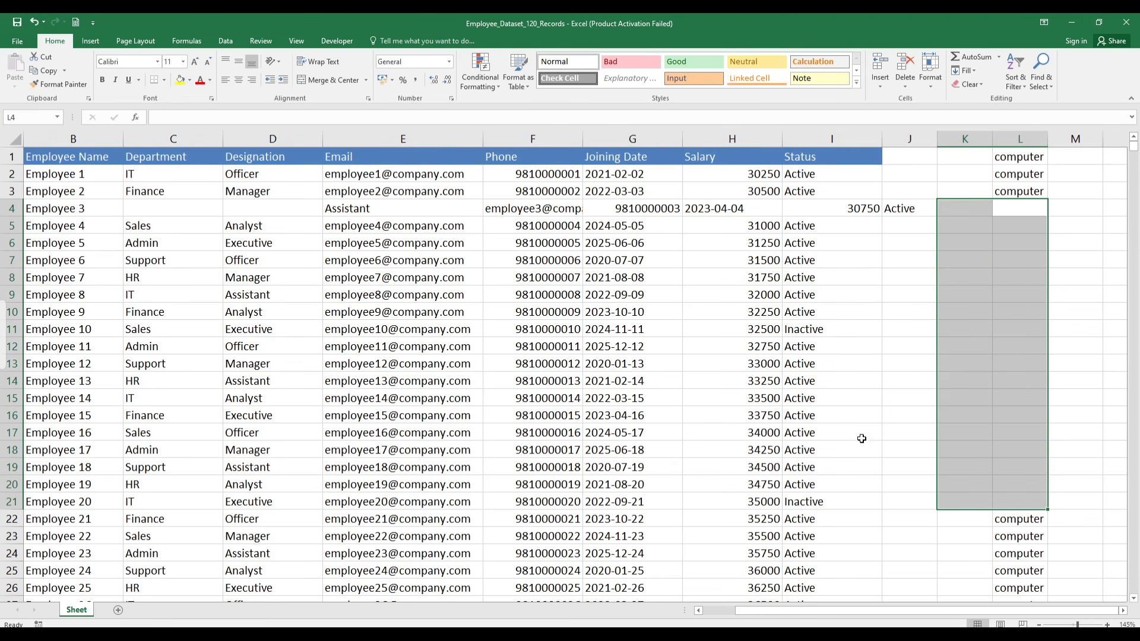
Try again to insert cells across the whole of header row 1
{"action": "left_click", "coordinate": [855, 294]}
{"action": "left_click_drag", "start_coordinate": [26, 156], "coordinate": [15, 156]}
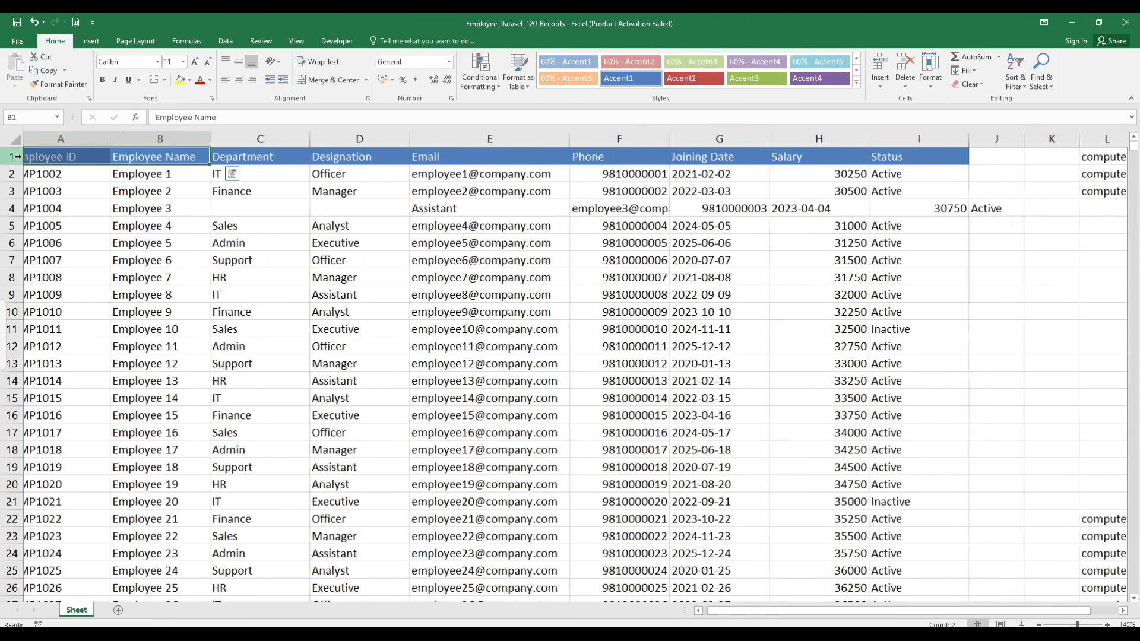
{"action": "left_click", "coordinate": [12, 156]}
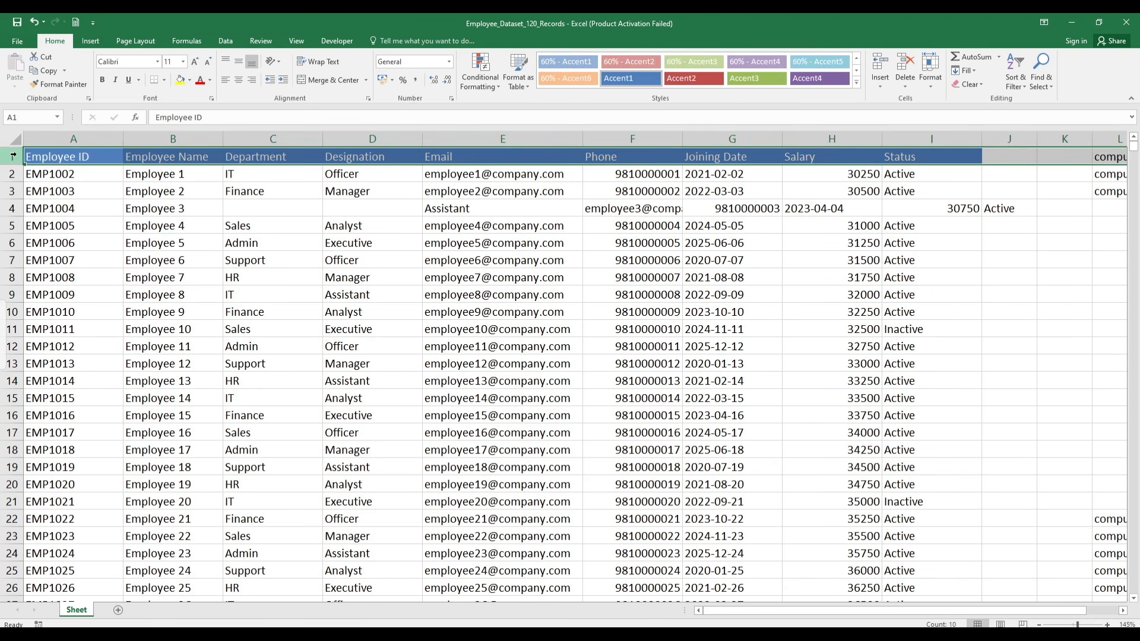
{"action": "left_click", "coordinate": [882, 82]}
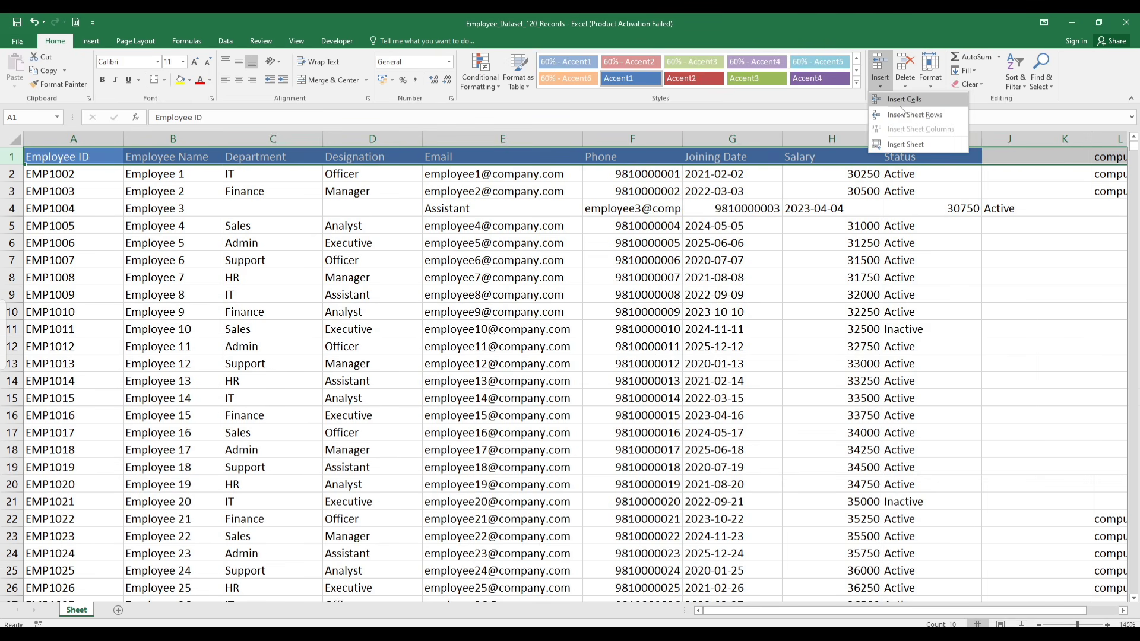
{"action": "left_click", "coordinate": [898, 101]}
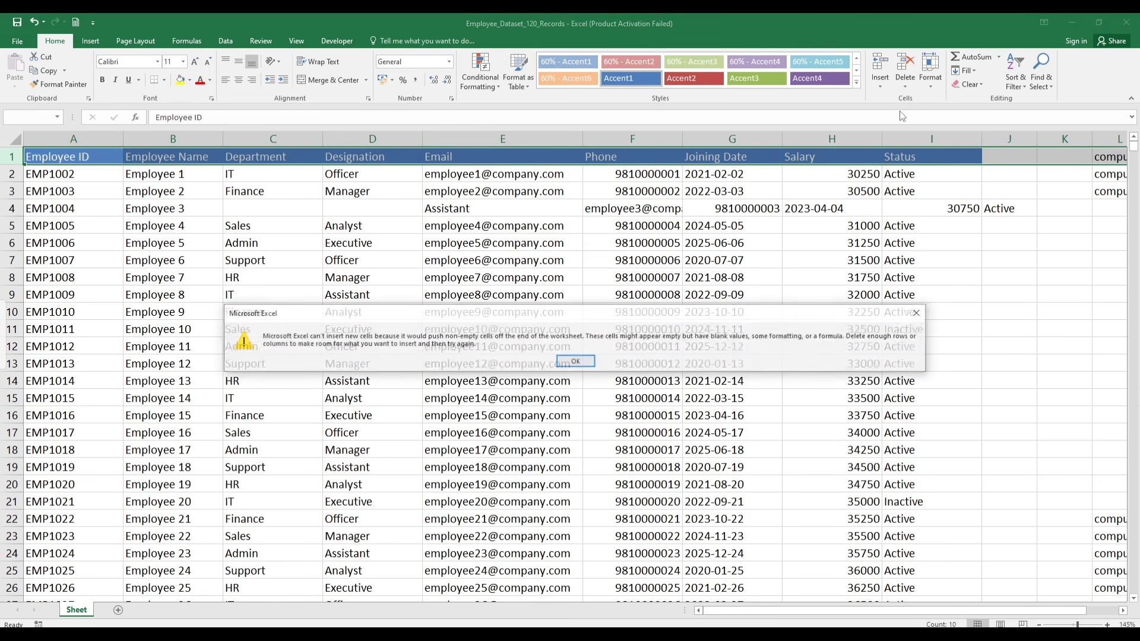
{"action": "left_click", "coordinate": [575, 360]}
Clear all remaining computer entries from column L
{"action": "left_click", "coordinate": [1005, 293]}
{"action": "scroll", "coordinate": [1075, 367], "scroll_direction": "down", "scroll_amount": 6}
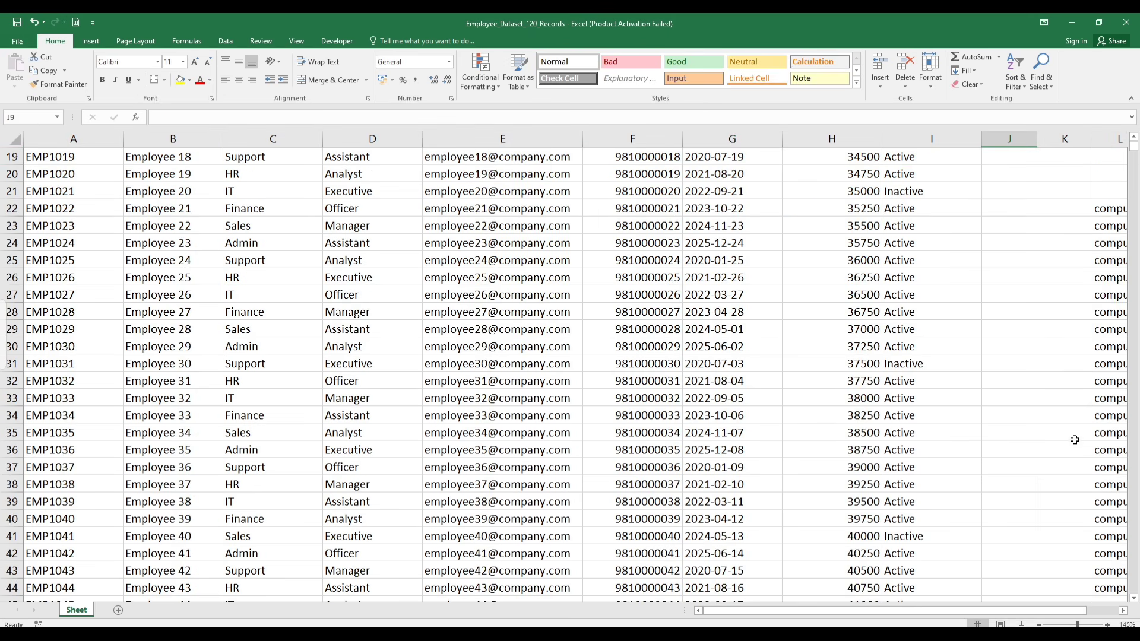
{"action": "scroll", "coordinate": [1099, 402], "scroll_direction": "up", "scroll_amount": 6}
{"action": "left_click_drag", "start_coordinate": [969, 611], "coordinate": [1116, 599]}
{"action": "left_click", "coordinate": [997, 139]}
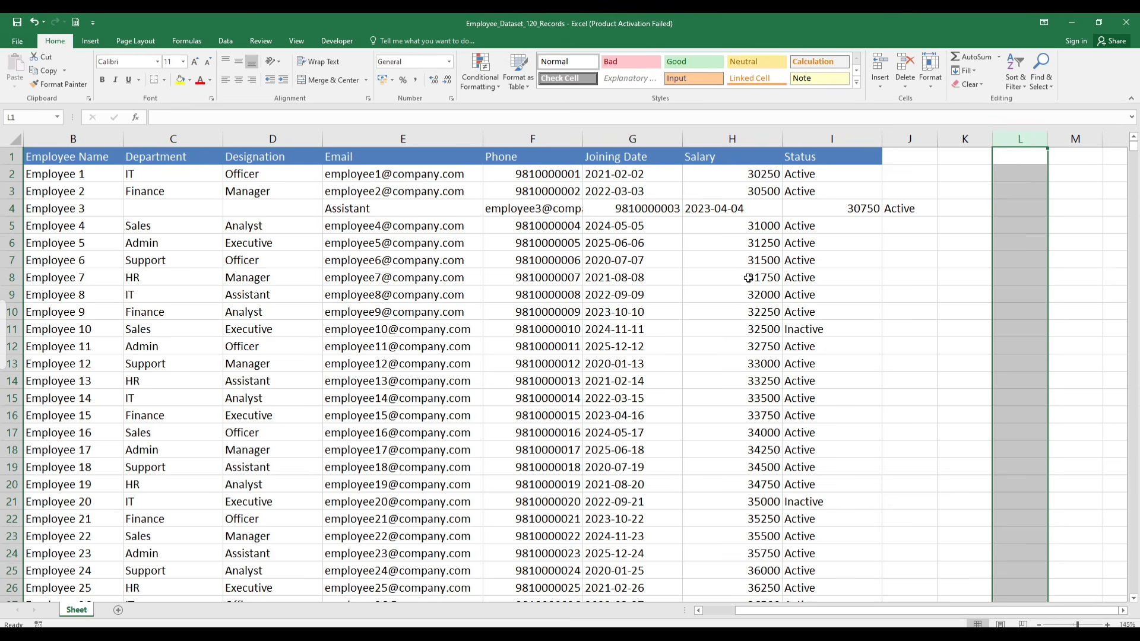
Check the very last worksheet row in column A, and return to cell A1
{"action": "left_click", "coordinate": [826, 259]}
{"action": "scroll", "coordinate": [828, 622], "scroll_direction": "left", "scroll_amount": 1}
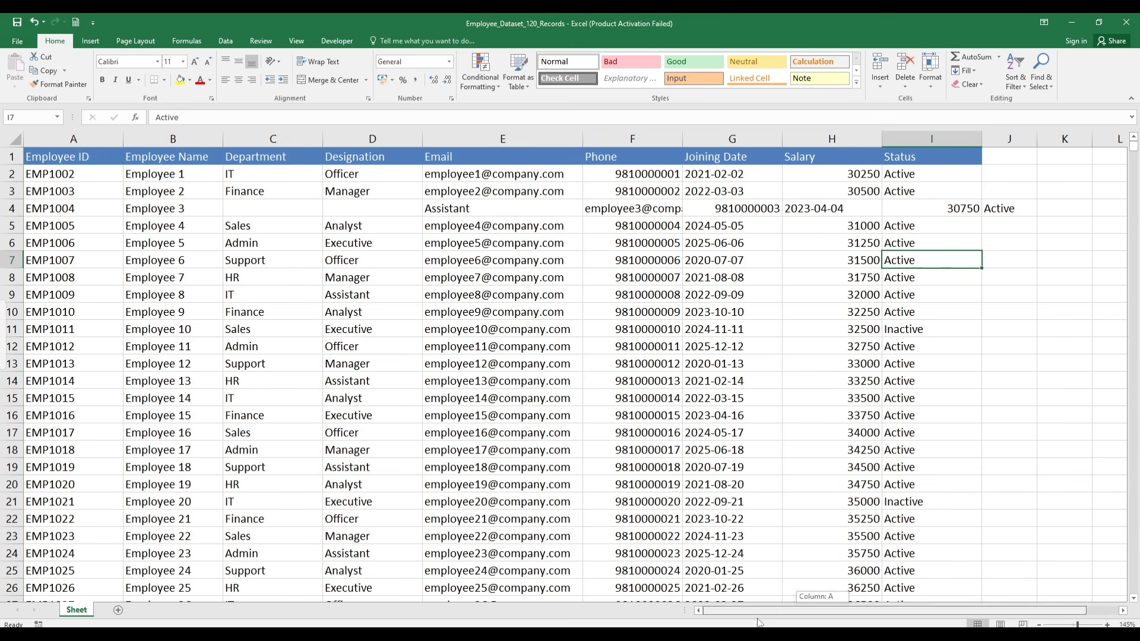
{"action": "left_click", "coordinate": [668, 414]}
{"action": "key", "text": "ctrl+Left"}
{"action": "key", "text": "ctrl+Down"}
{"action": "key", "text": "ctrl+Down"}
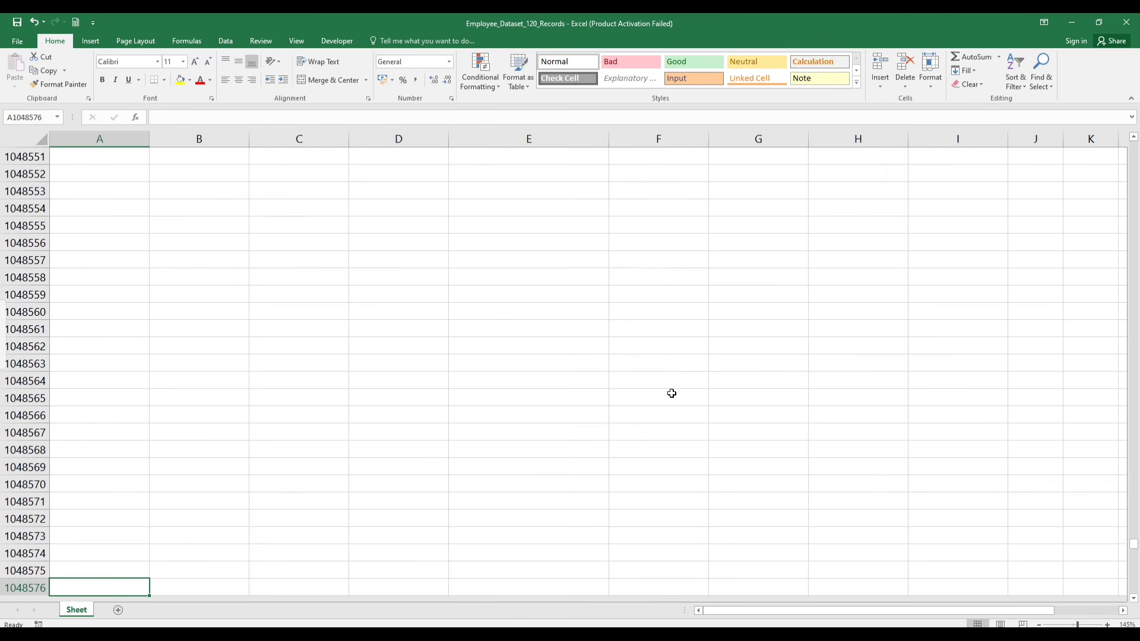
{"action": "scroll", "coordinate": [653, 267], "scroll_direction": "up", "scroll_amount": 4}
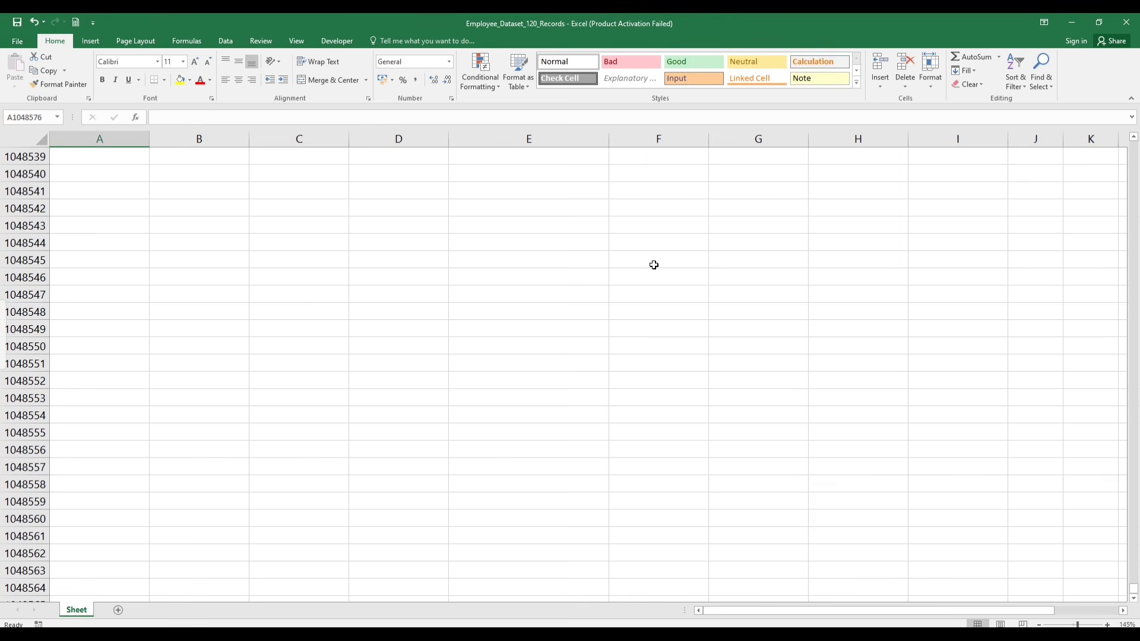
{"action": "key", "text": "ctrl+Home"}
Insert an entire blank row between the header row and the EMP1002 record
{"action": "left_click", "coordinate": [12, 174]}
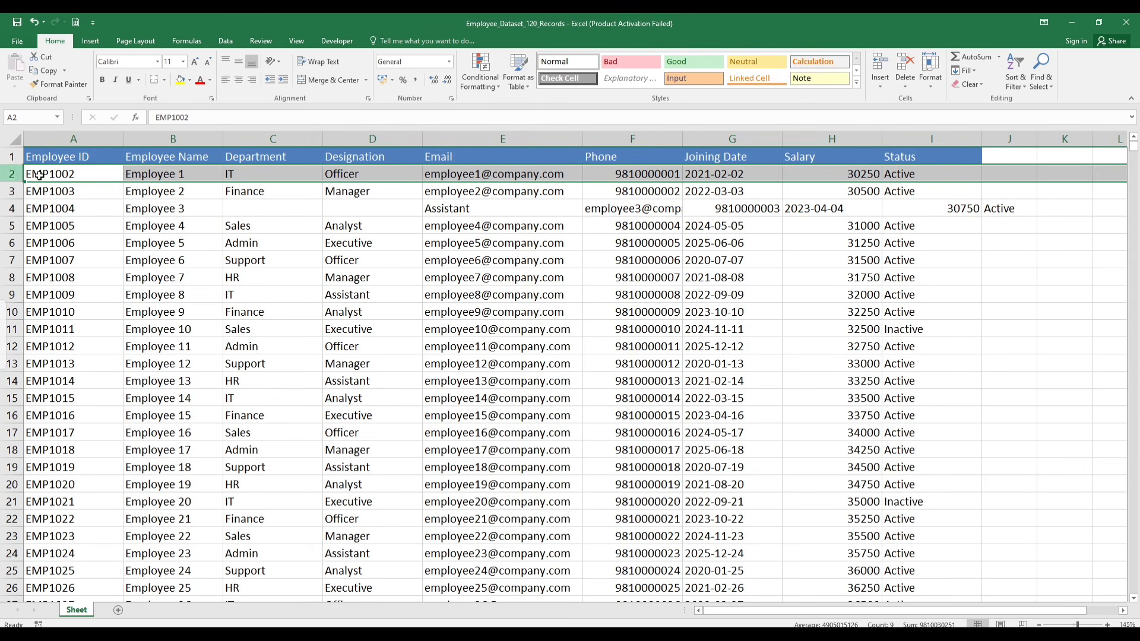
{"action": "left_click", "coordinate": [879, 87]}
{"action": "left_click", "coordinate": [885, 105]}
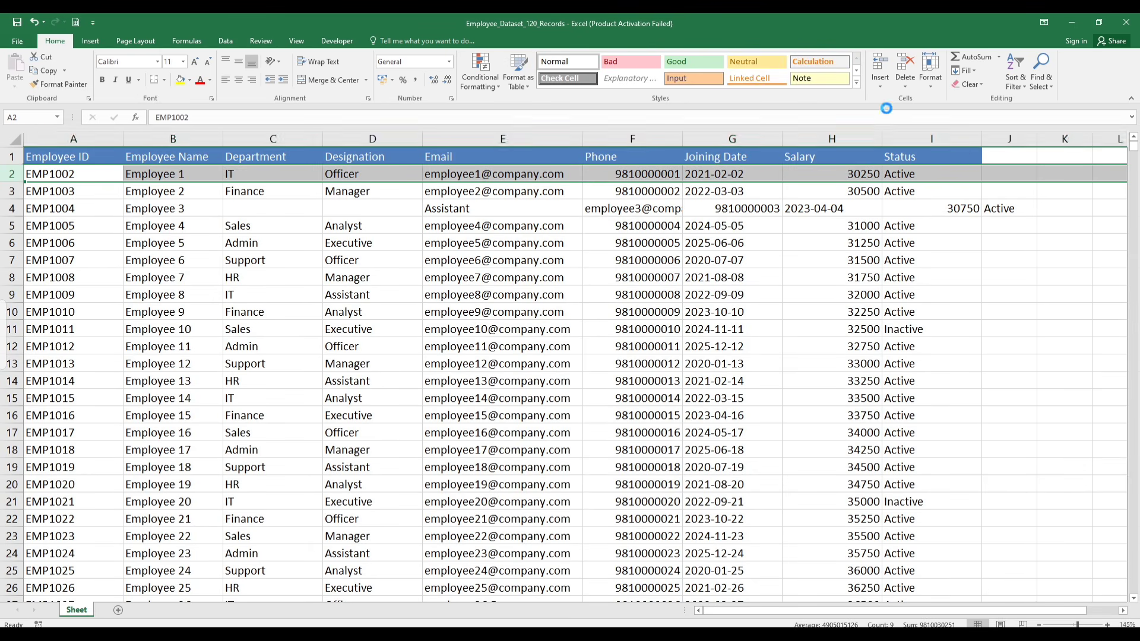
{"action": "left_click", "coordinate": [765, 256]}
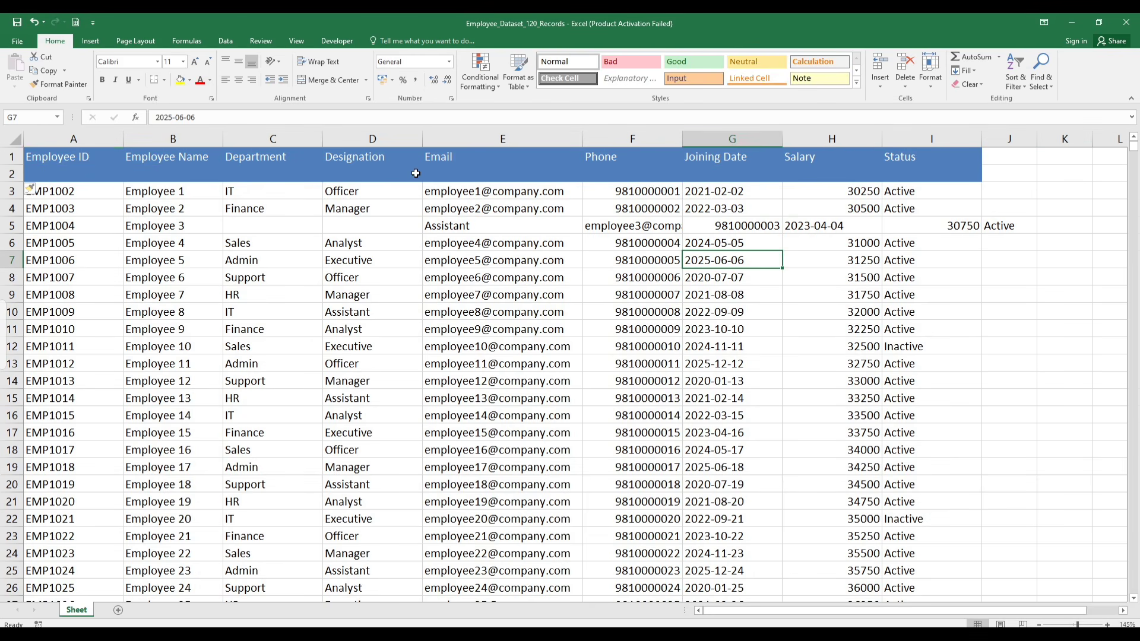
{"action": "left_click", "coordinate": [35, 175]}
{"action": "left_click", "coordinate": [12, 174]}
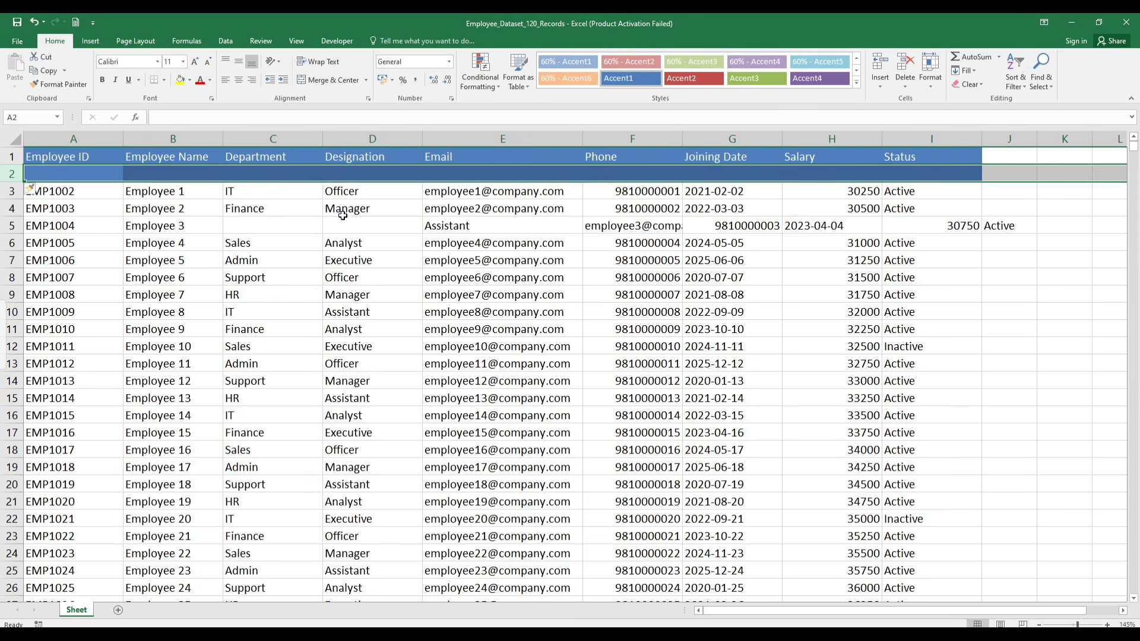
{"action": "left_click", "coordinate": [950, 276]}
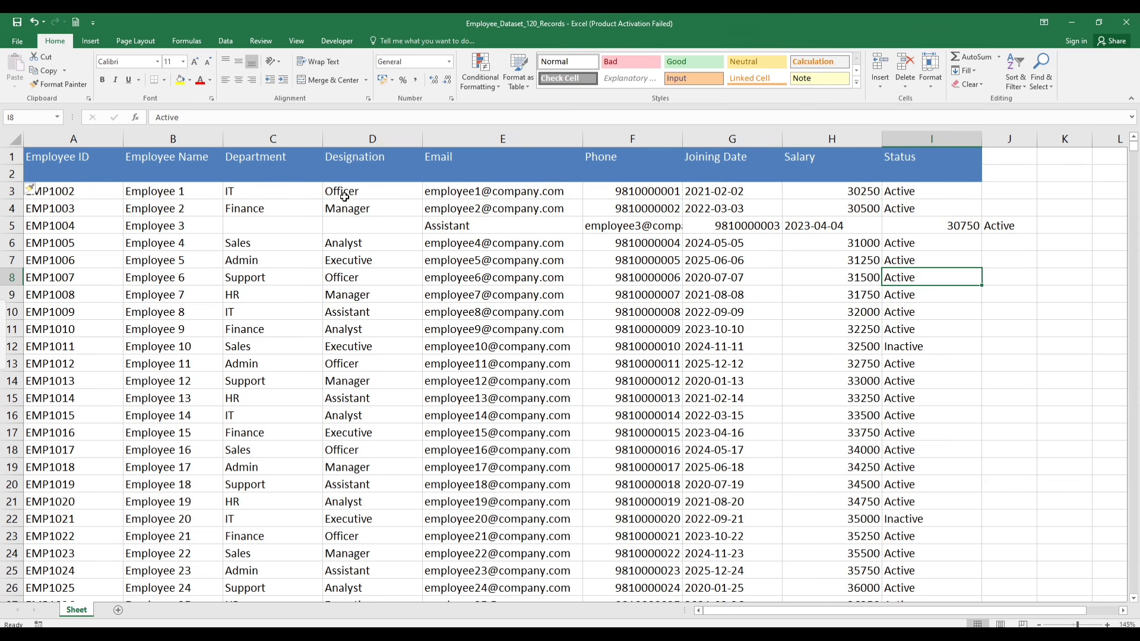
{"action": "left_click", "coordinate": [13, 174]}
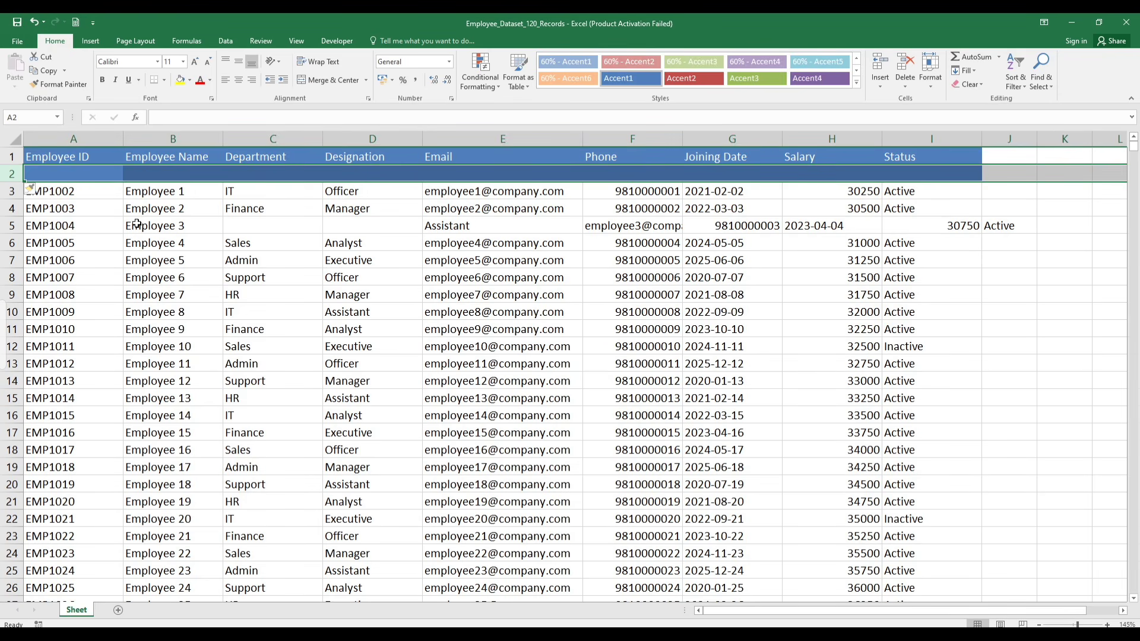
{"action": "left_click", "coordinate": [310, 258]}
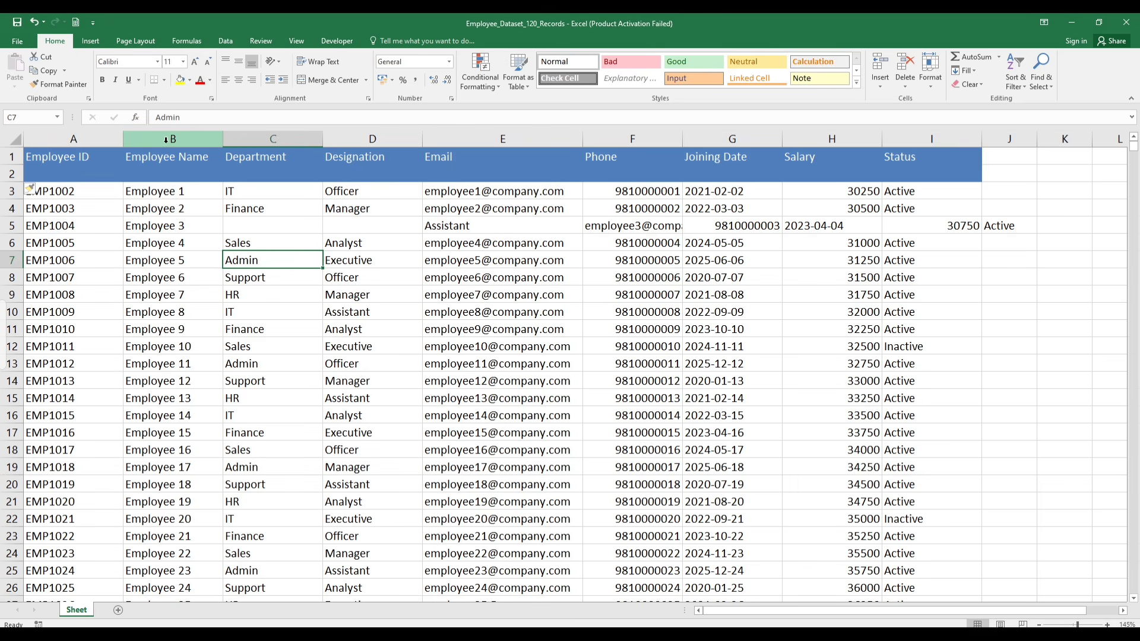
Insert a blank sheet column before the Employee ID column
{"action": "left_click", "coordinate": [171, 138]}
{"action": "left_click", "coordinate": [104, 141]}
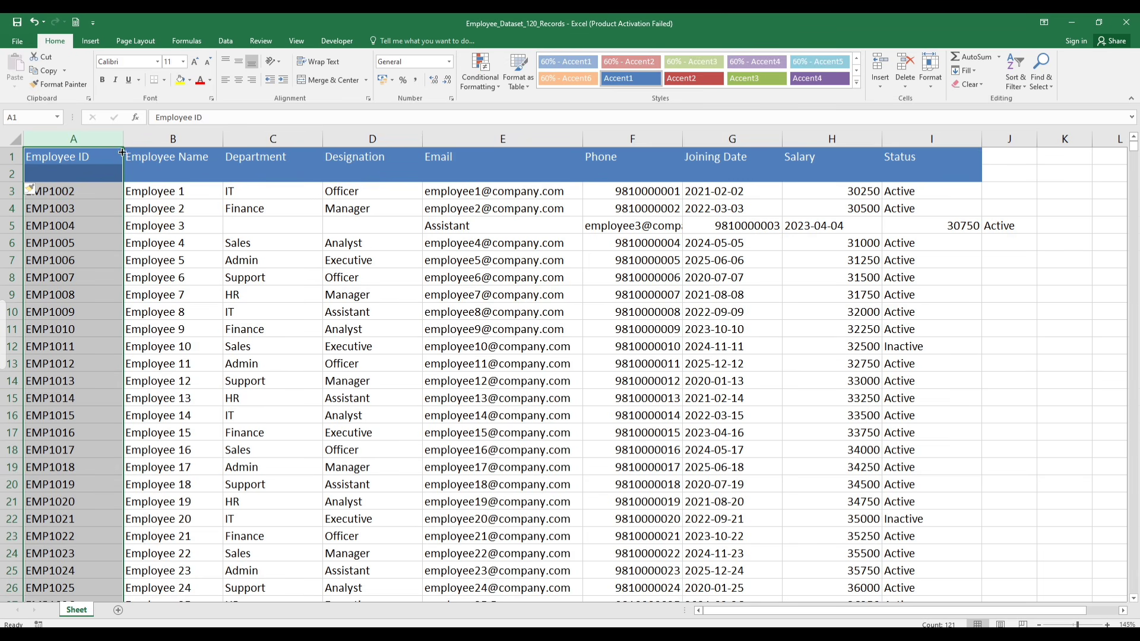
{"action": "left_click", "coordinate": [880, 85]}
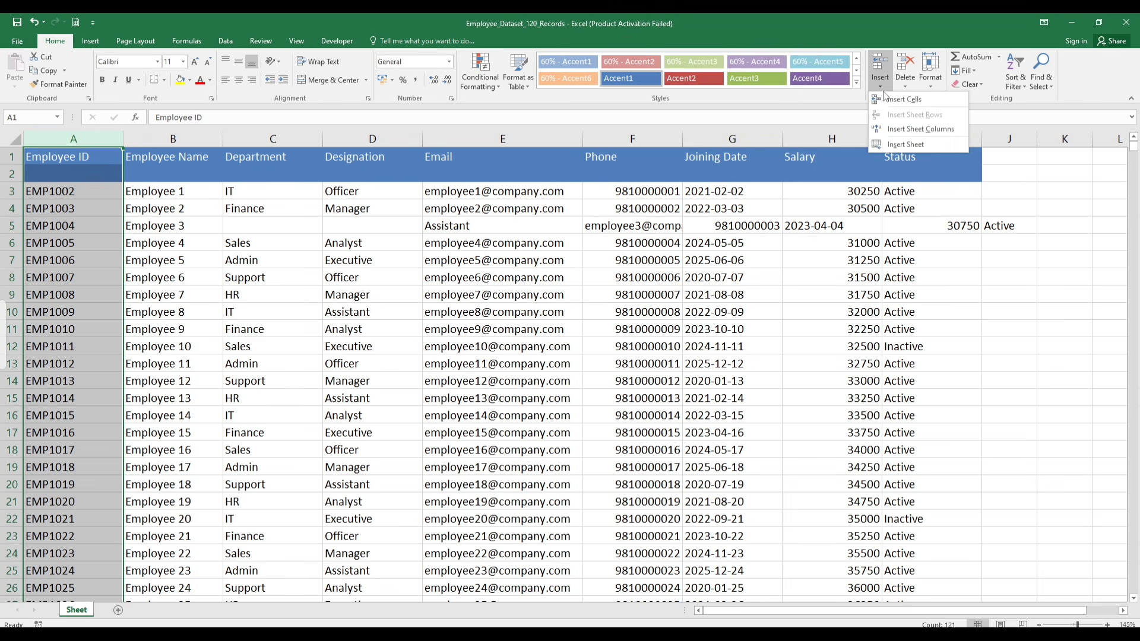
{"action": "left_click", "coordinate": [902, 128]}
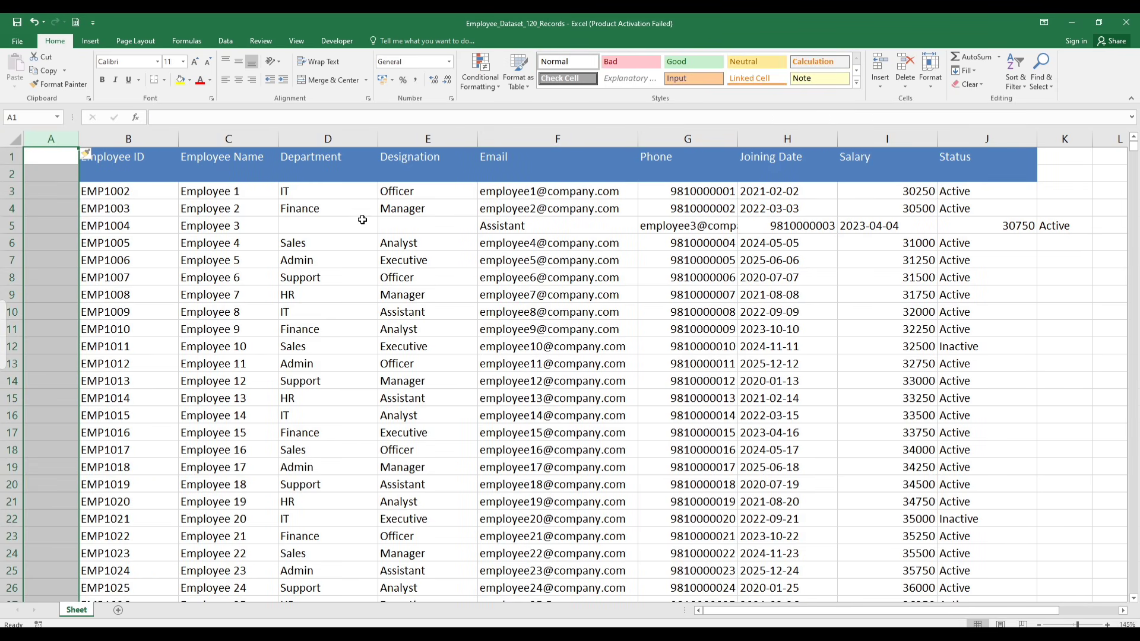
{"action": "left_click", "coordinate": [288, 229]}
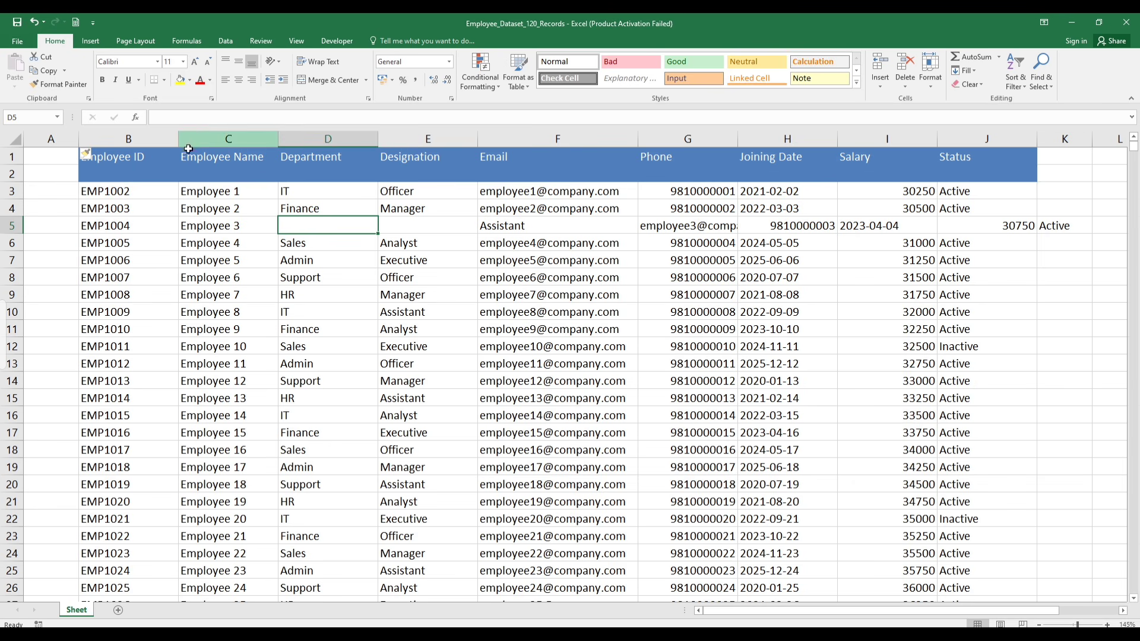
Enter the heading sr.no in cell A1 of the empty first column
{"action": "left_click", "coordinate": [54, 155]}
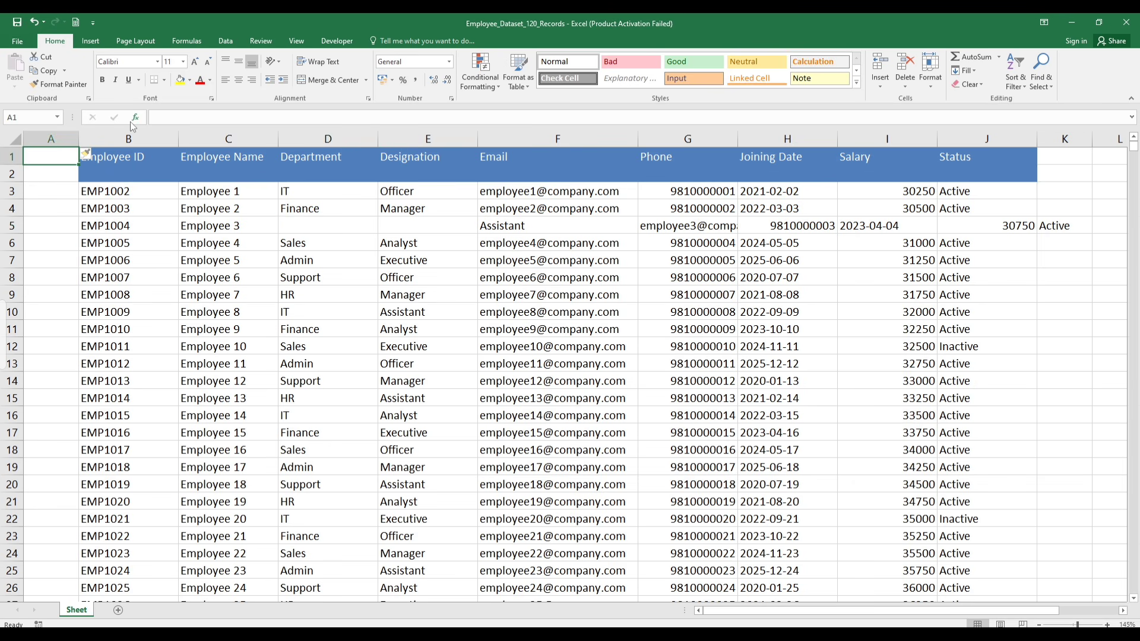
{"action": "type", "text": "sr"}
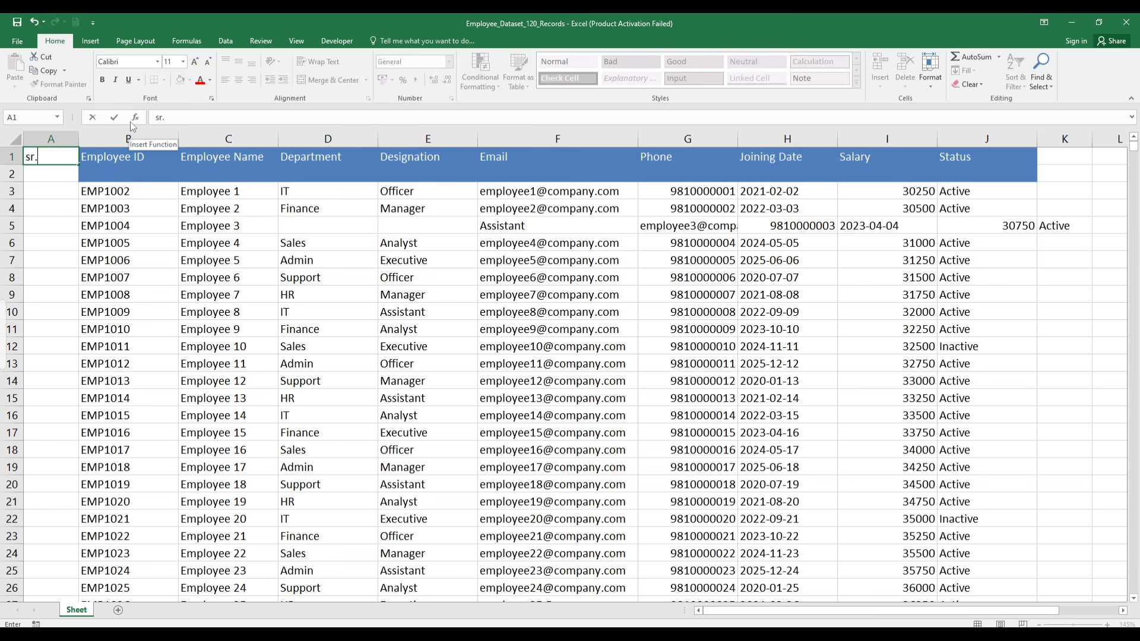
{"action": "type", "text": ".no"}
{"action": "key", "text": "Return"}
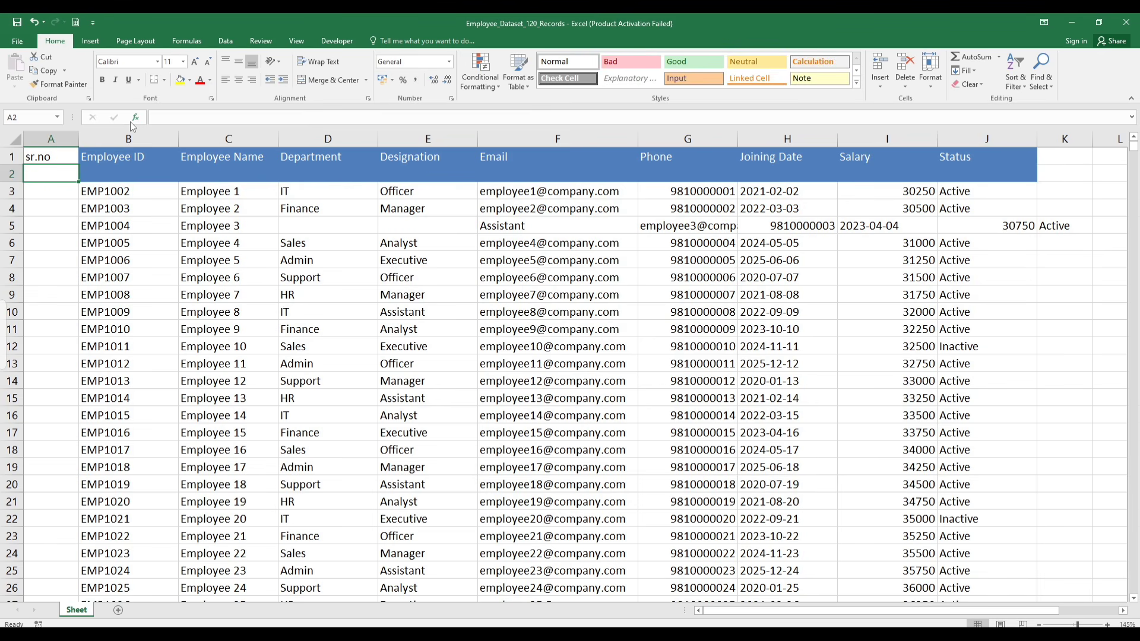
Insert a new worksheet before the employee data sheet, and view the data sheet and the new blank sheet in turn
{"action": "left_click", "coordinate": [223, 250]}
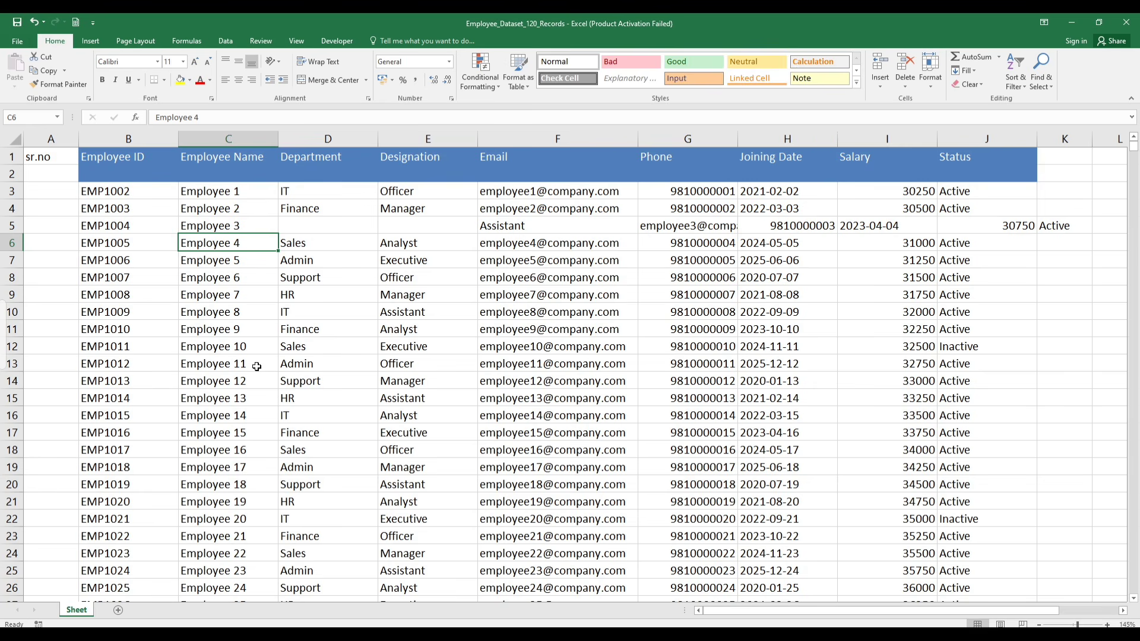
{"action": "left_click", "coordinate": [286, 428]}
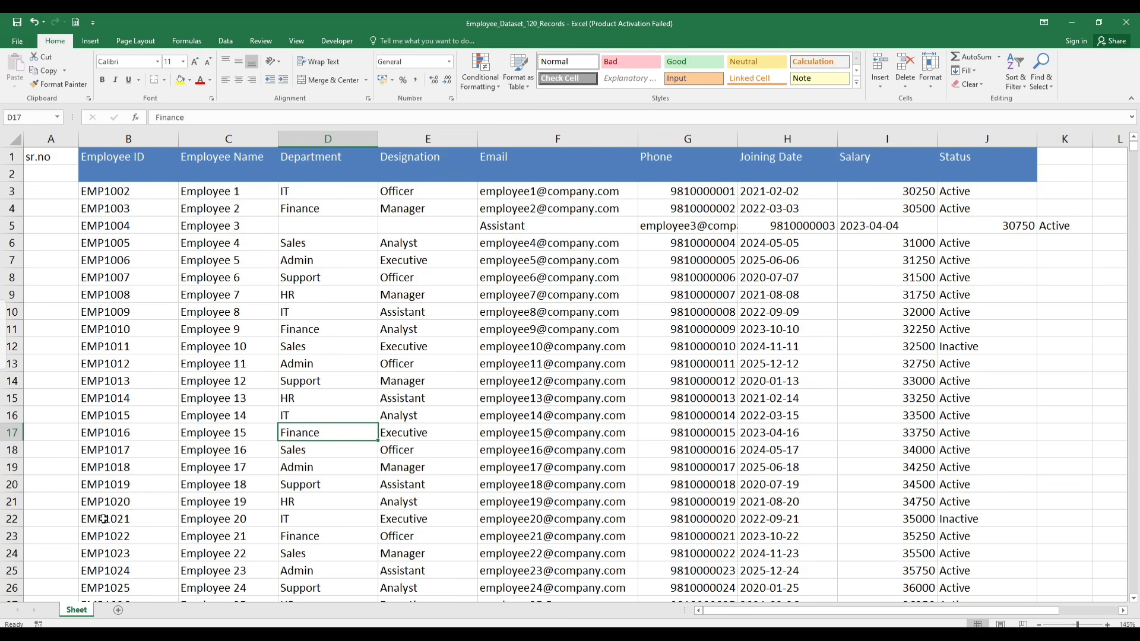
{"action": "left_click", "coordinate": [878, 87]}
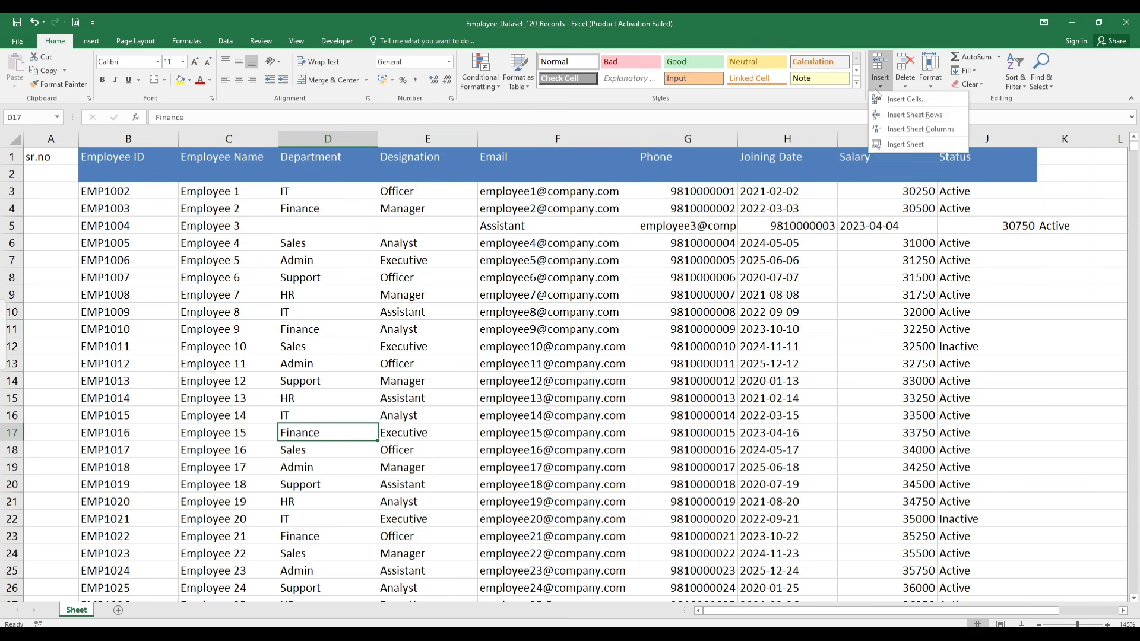
{"action": "left_click", "coordinate": [903, 144]}
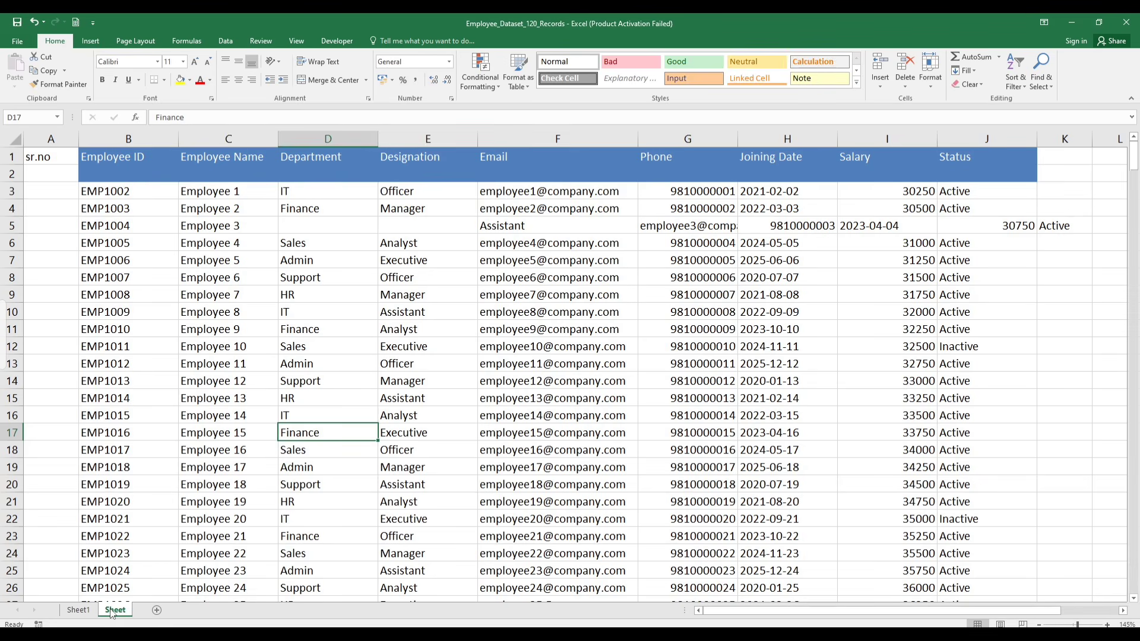
{"action": "left_click", "coordinate": [112, 611]}
{"action": "left_click", "coordinate": [90, 612]}
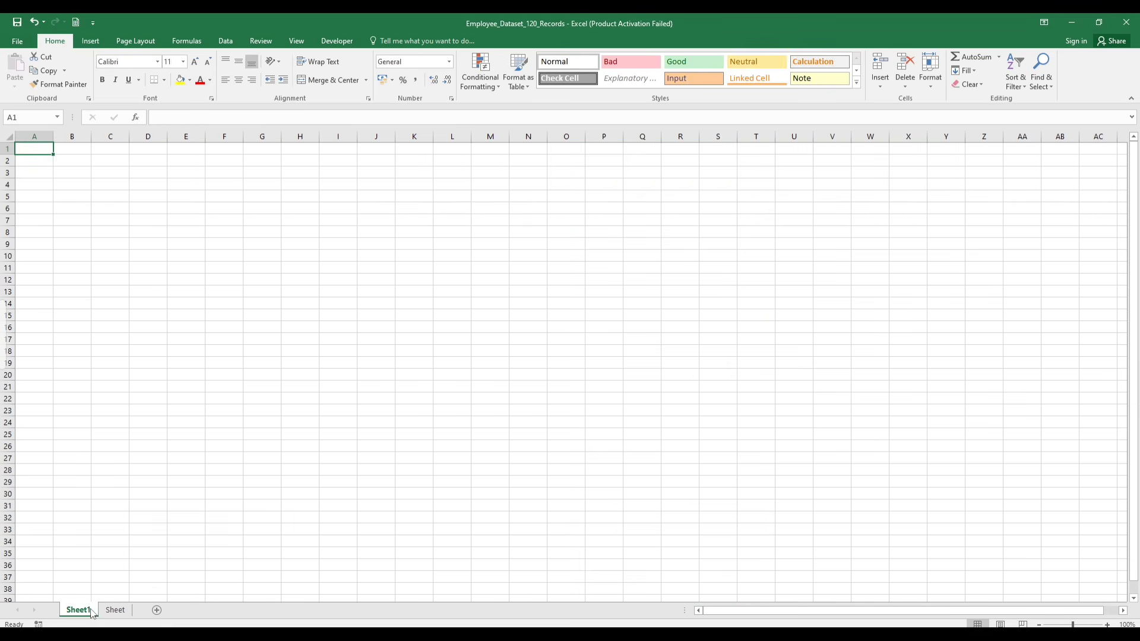
{"action": "left_click", "coordinate": [89, 451]}
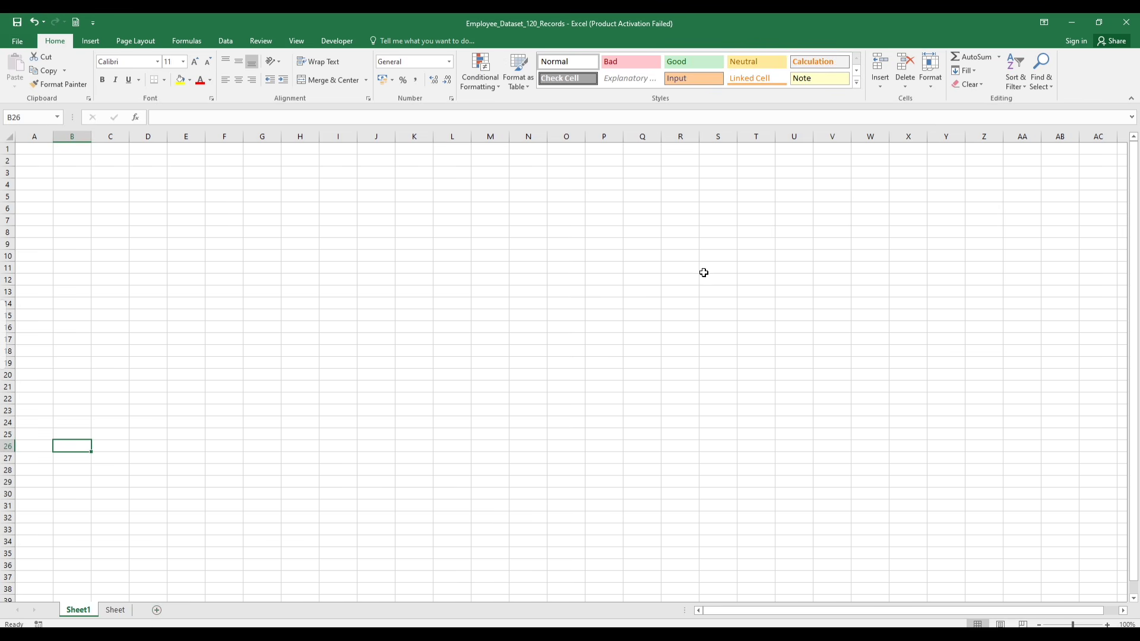
Return to the employee data sheet and insert another blank Worksheet before it, choosing the type in the Insert dialog
{"action": "left_click", "coordinate": [877, 88]}
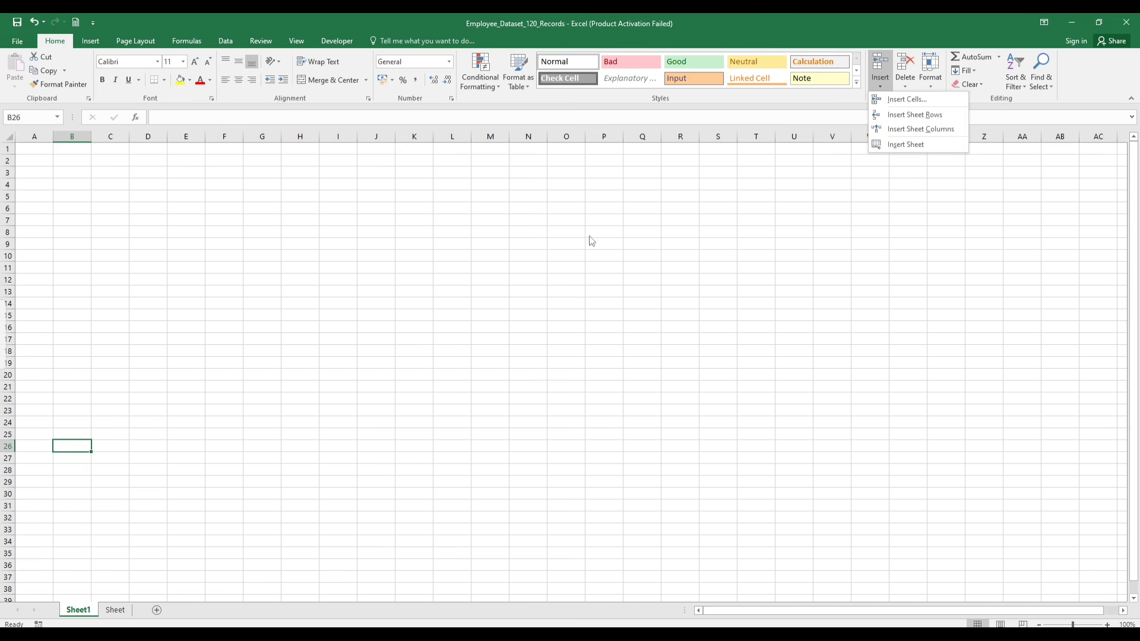
{"action": "left_click", "coordinate": [118, 610]}
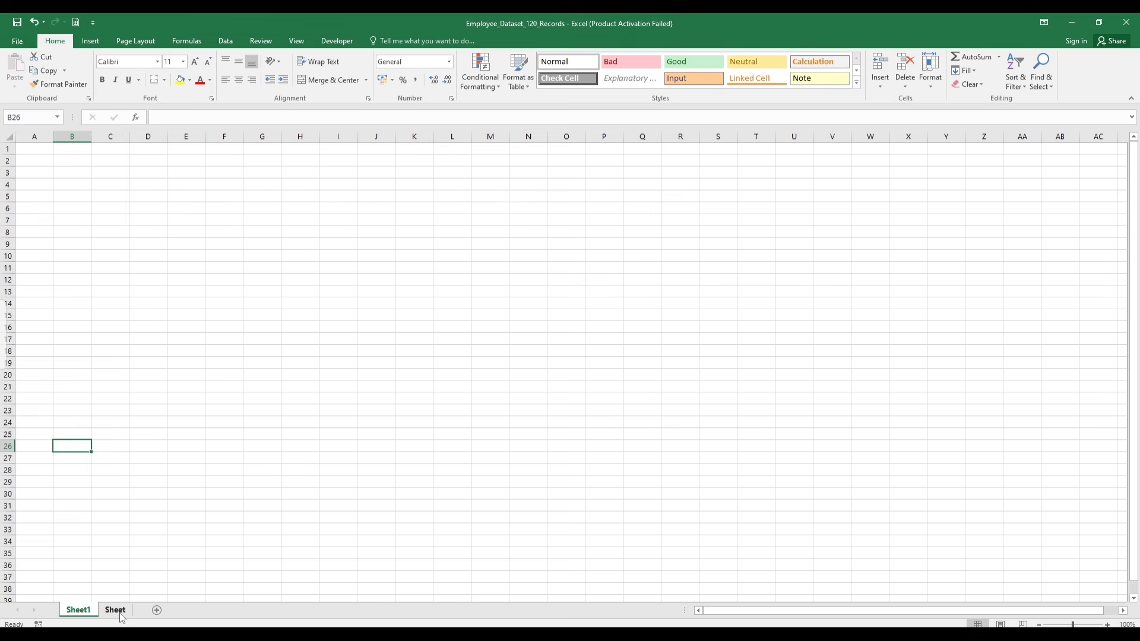
{"action": "right_click", "coordinate": [121, 612]}
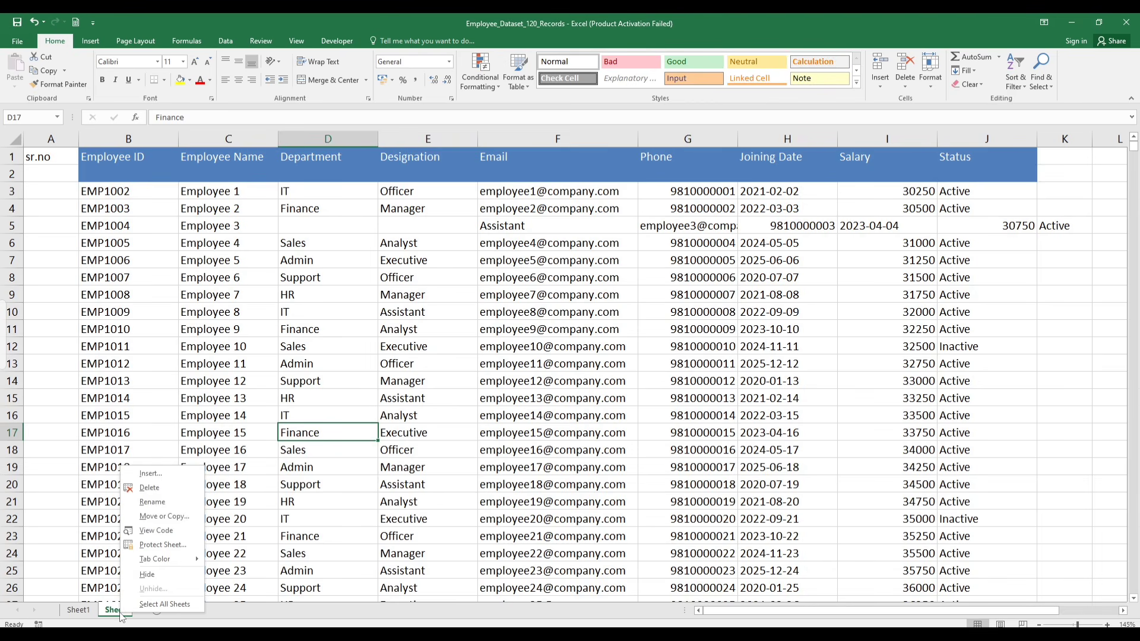
{"action": "left_click", "coordinate": [160, 474]}
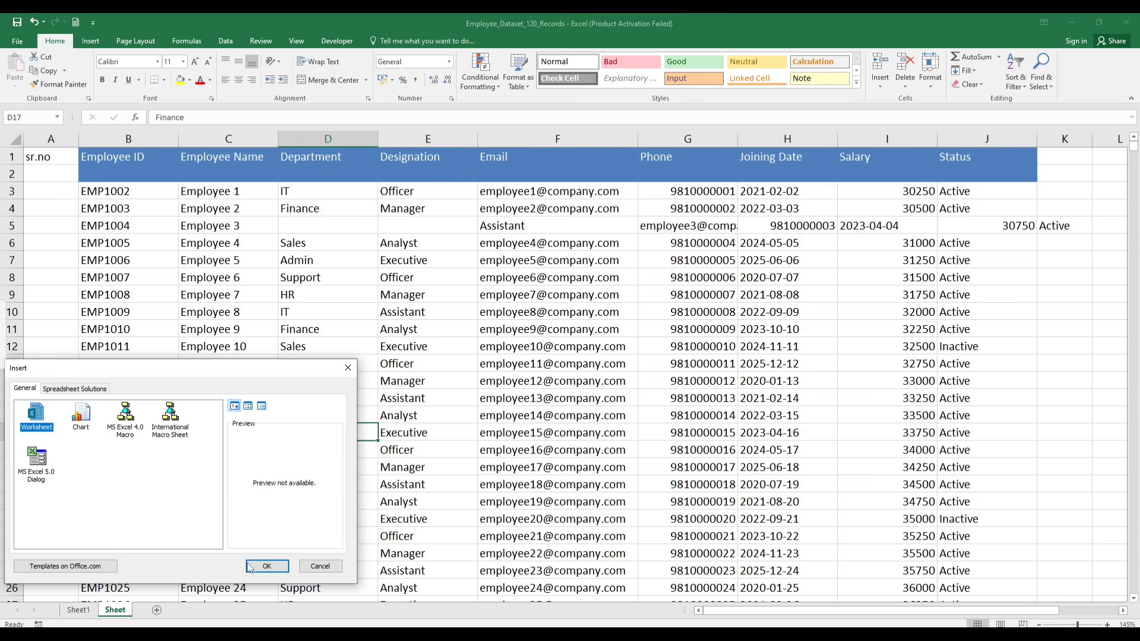
{"action": "left_click", "coordinate": [267, 566]}
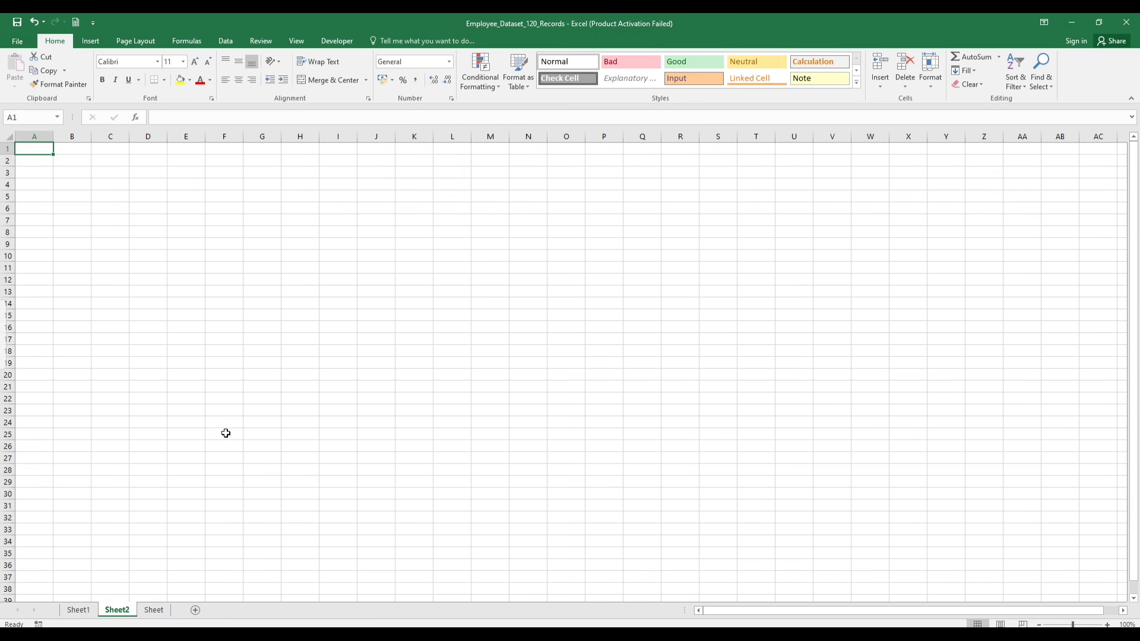
{"action": "left_click", "coordinate": [211, 329]}
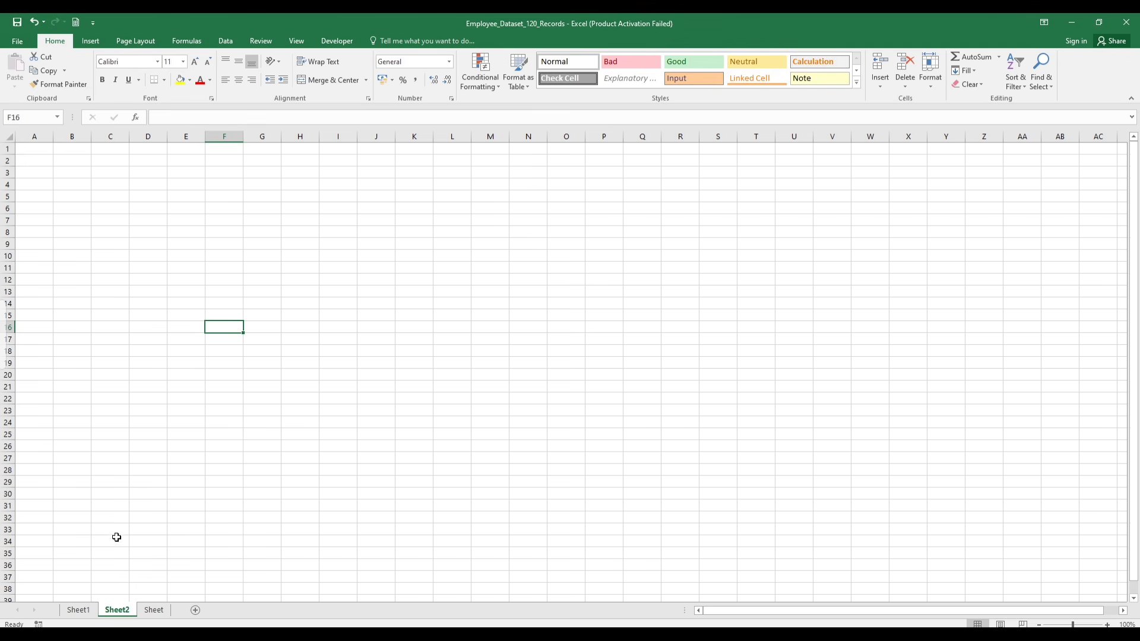
{"action": "left_click", "coordinate": [309, 381]}
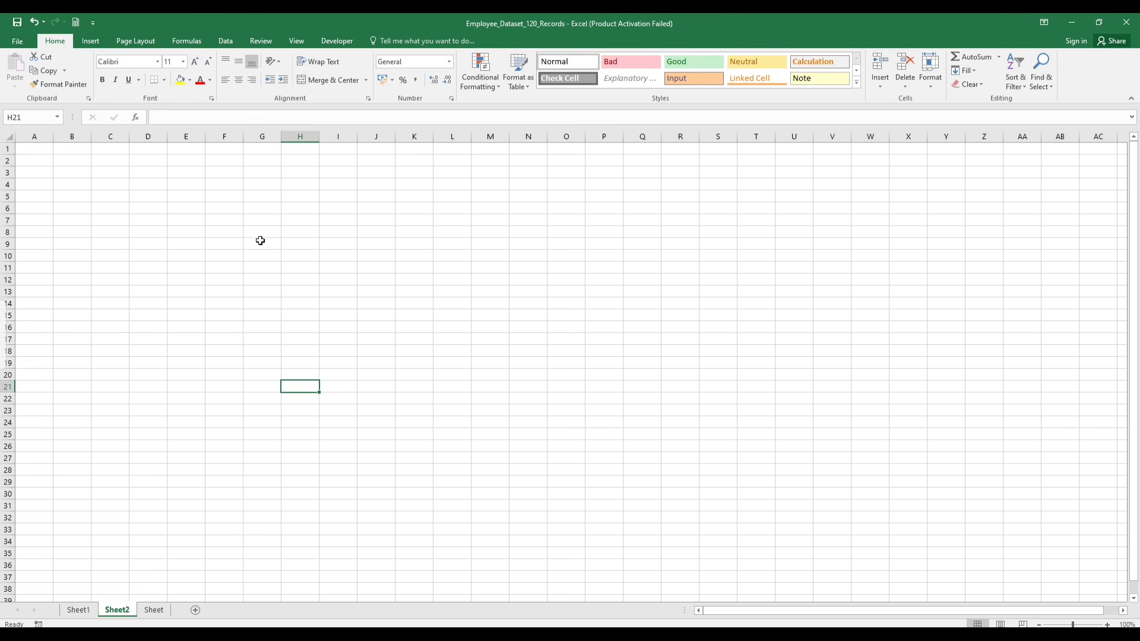
{"action": "right_click", "coordinate": [287, 222]}
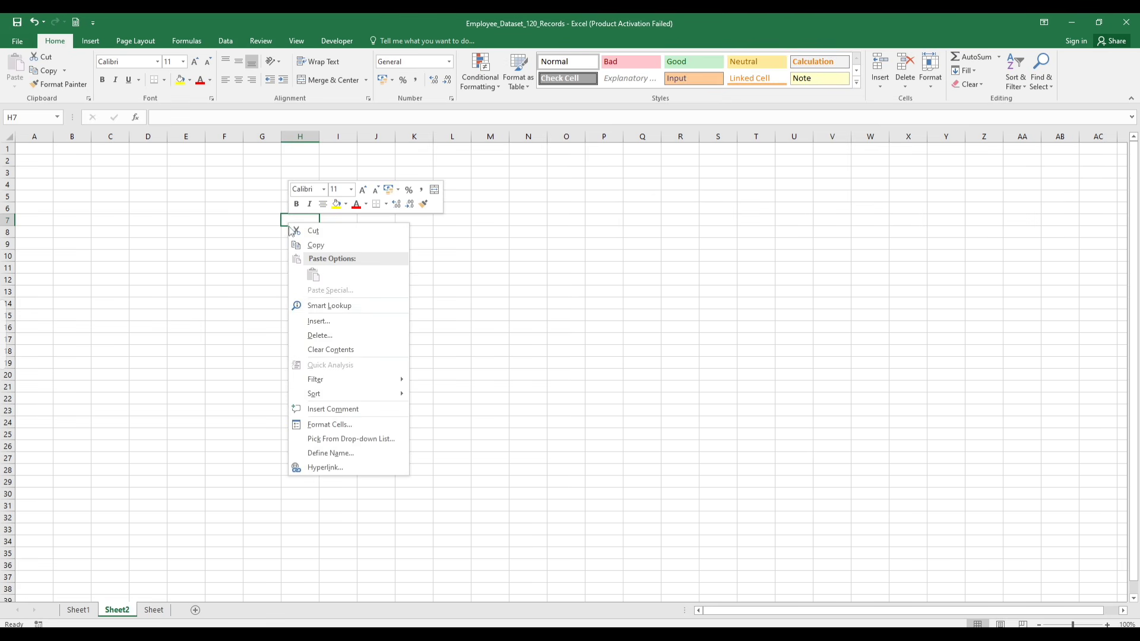
{"action": "left_click", "coordinate": [329, 322]}
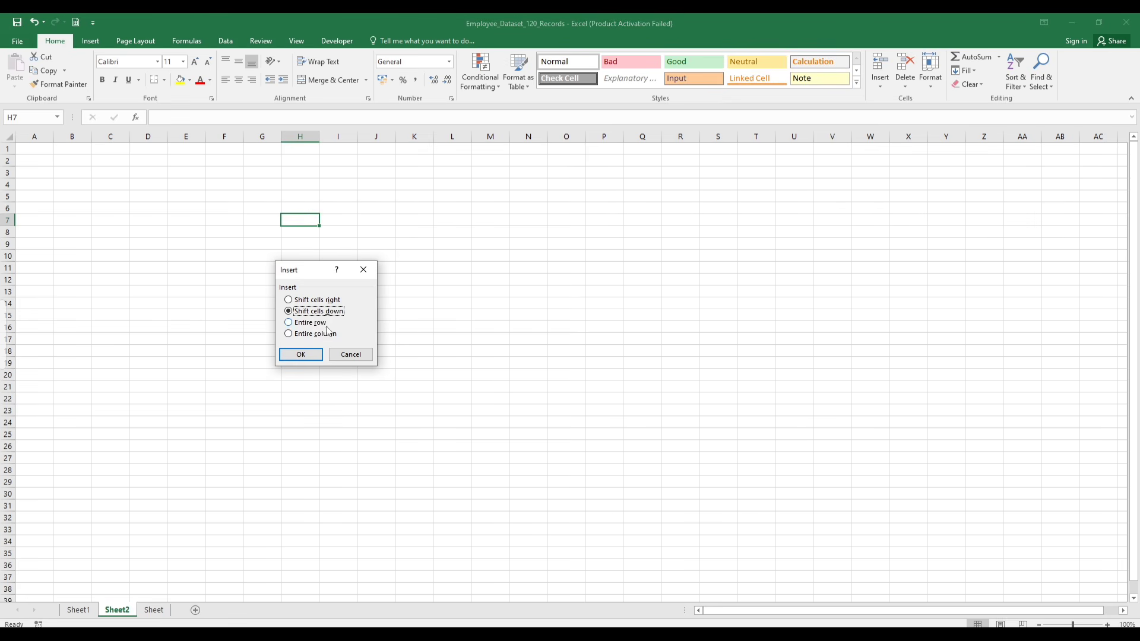
{"action": "left_click", "coordinate": [363, 356]}
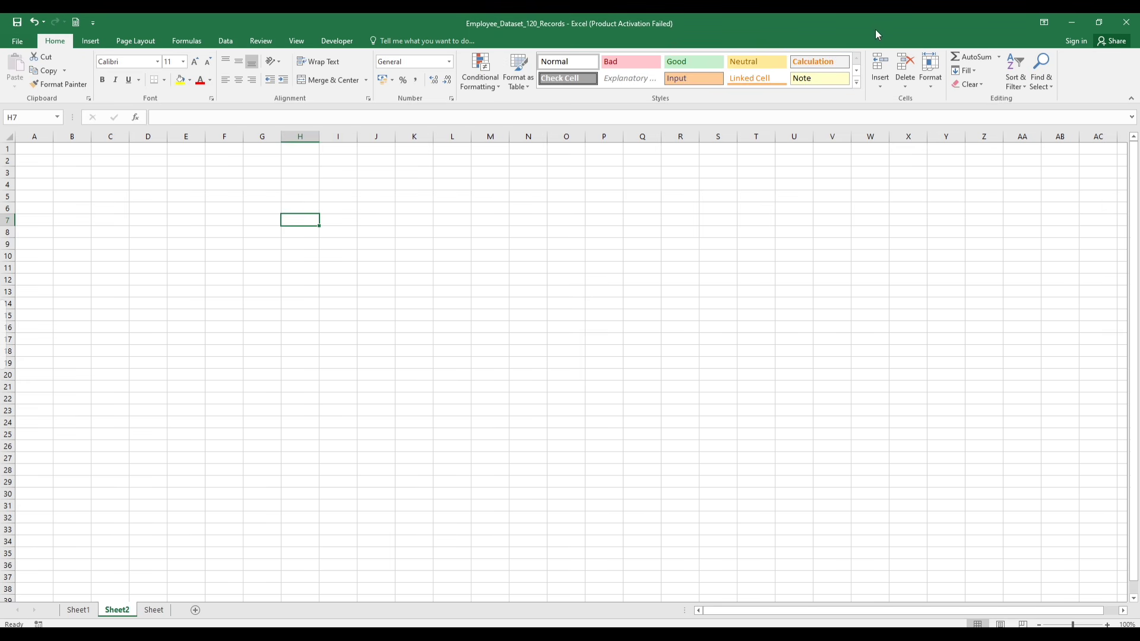
Switch back to the employee data sheet and add a new blank worksheet directly after it
{"action": "right_click", "coordinate": [151, 610]}
{"action": "left_click", "coordinate": [244, 250]}
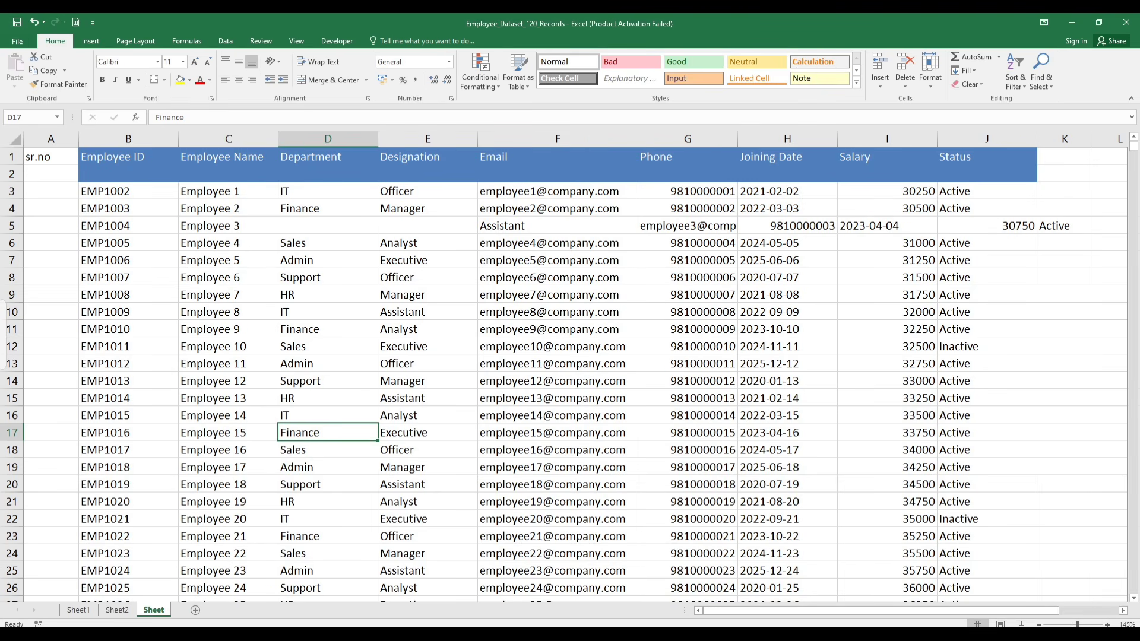
{"action": "left_click", "coordinate": [196, 611]}
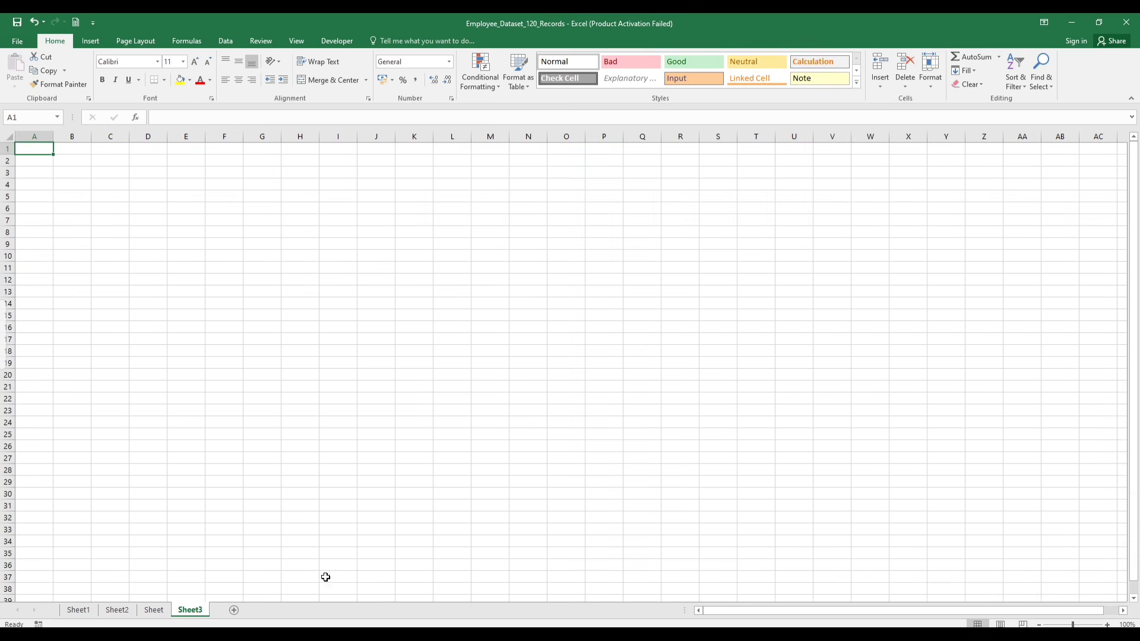
{"action": "left_click", "coordinate": [435, 380]}
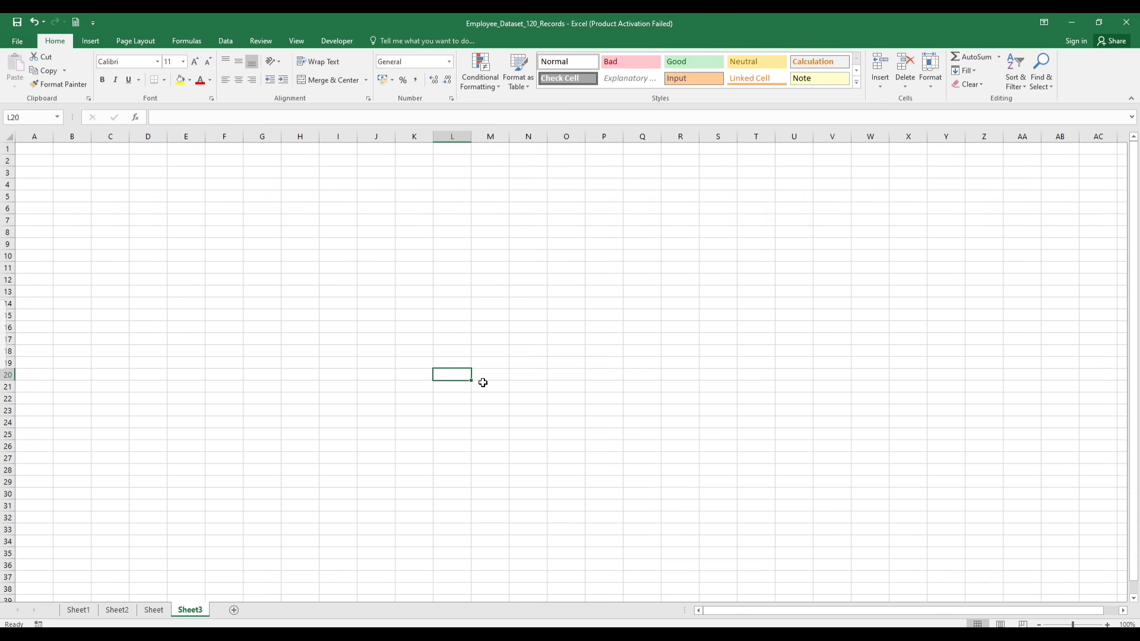
{"action": "left_click", "coordinate": [578, 434]}
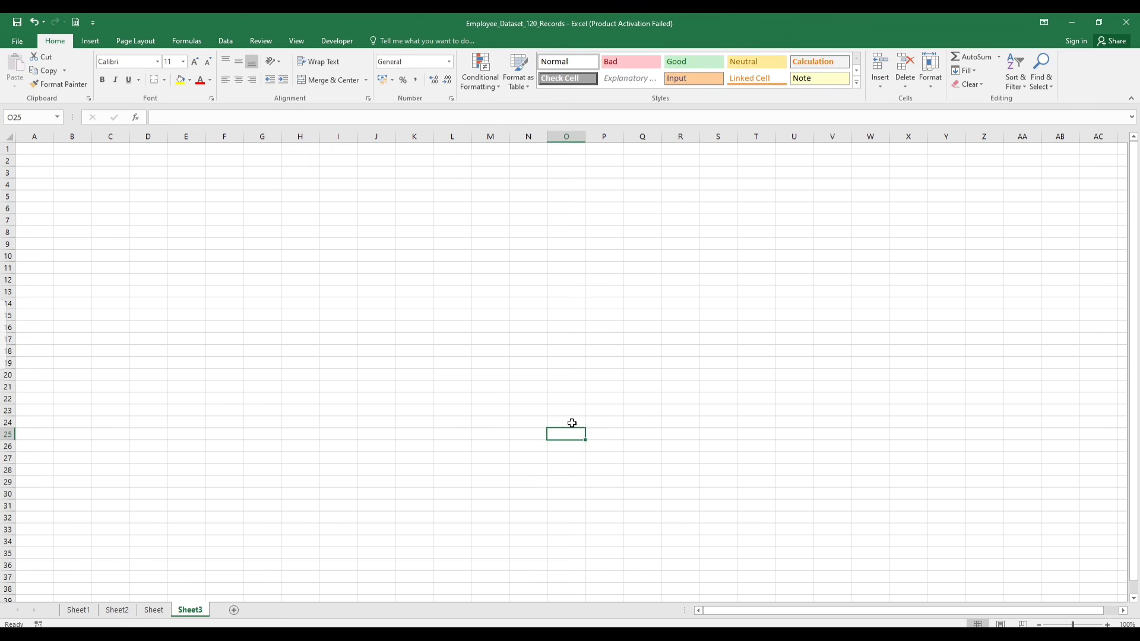
{"action": "left_click", "coordinate": [393, 245]}
{"action": "left_click_drag", "start_coordinate": [710, 247], "coordinate": [703, 254]}
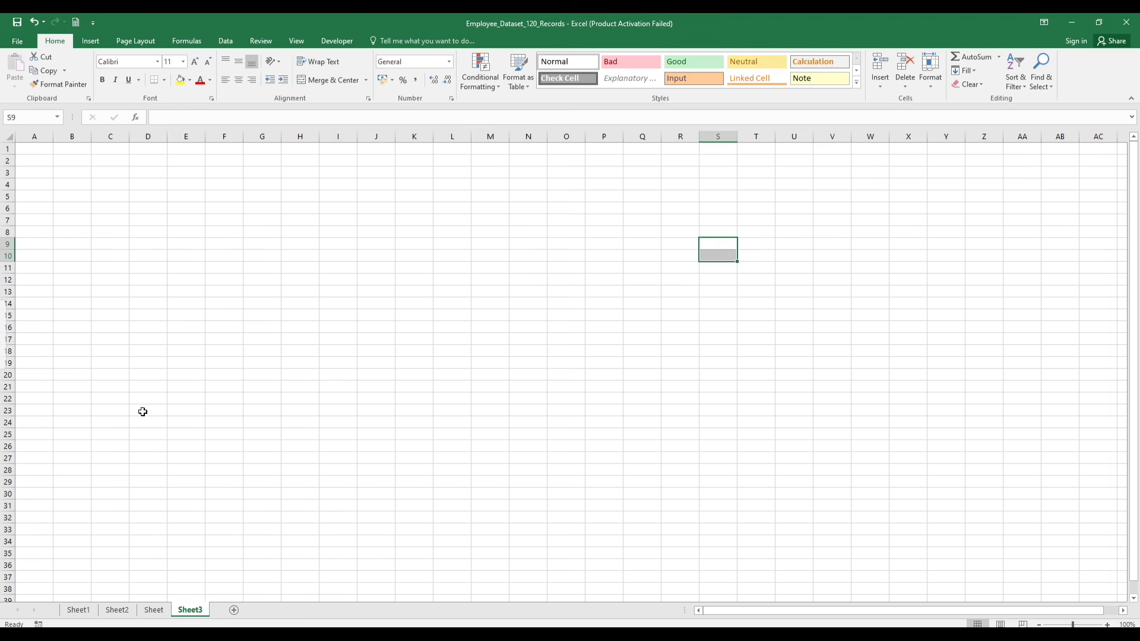
Switch back to the employee data sheet and delete the entire sr.no column
{"action": "left_click", "coordinate": [153, 612]}
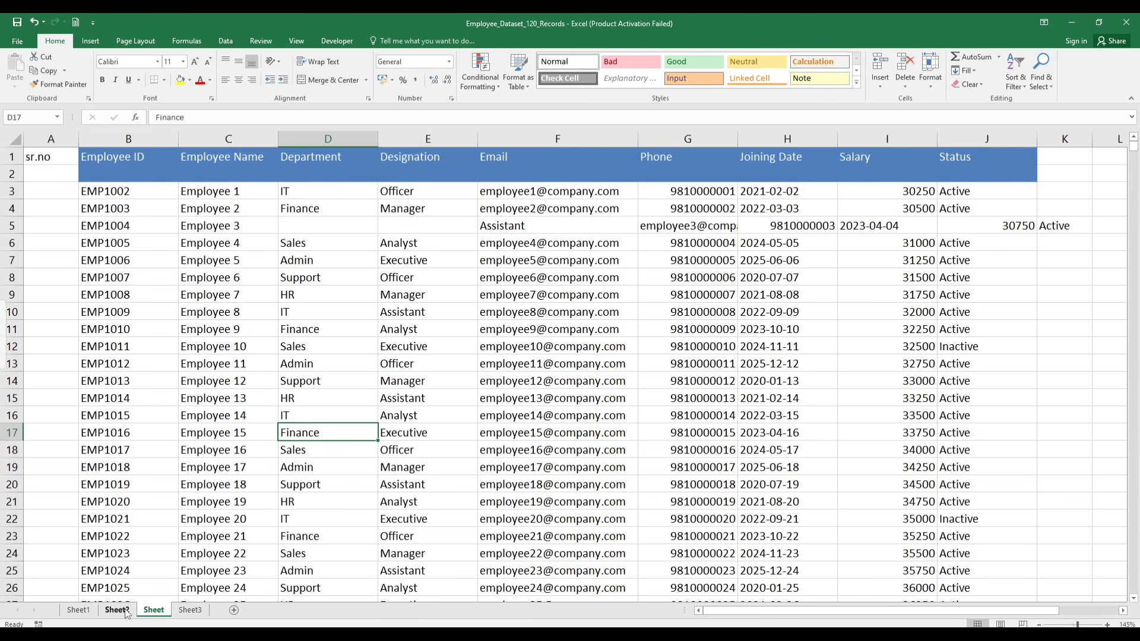
{"action": "left_click", "coordinate": [264, 311]}
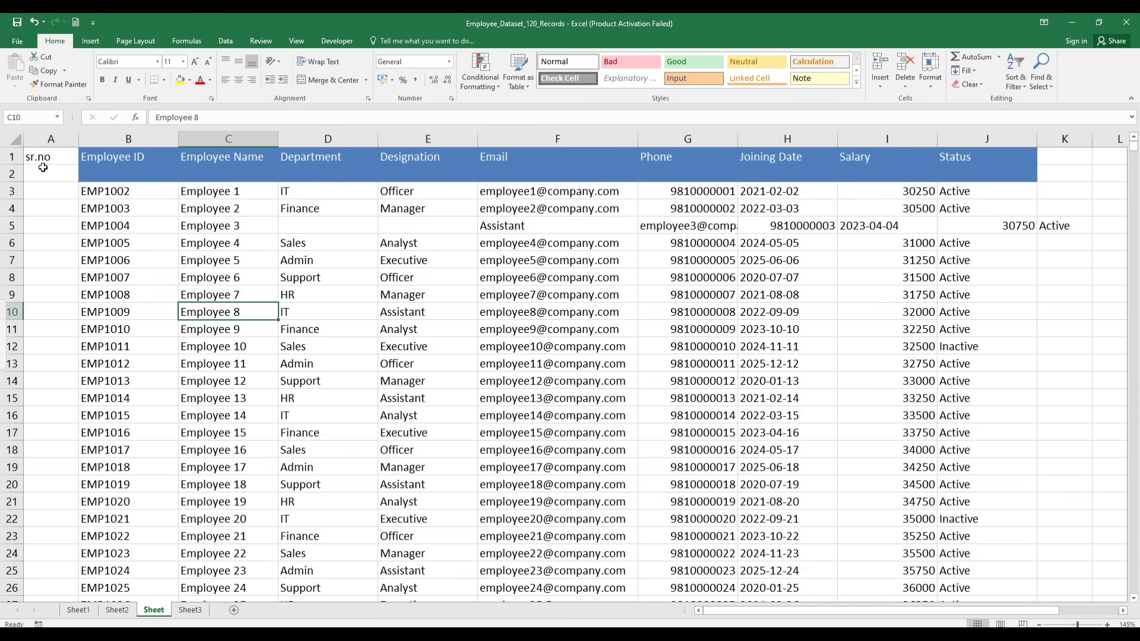
{"action": "left_click", "coordinate": [50, 138]}
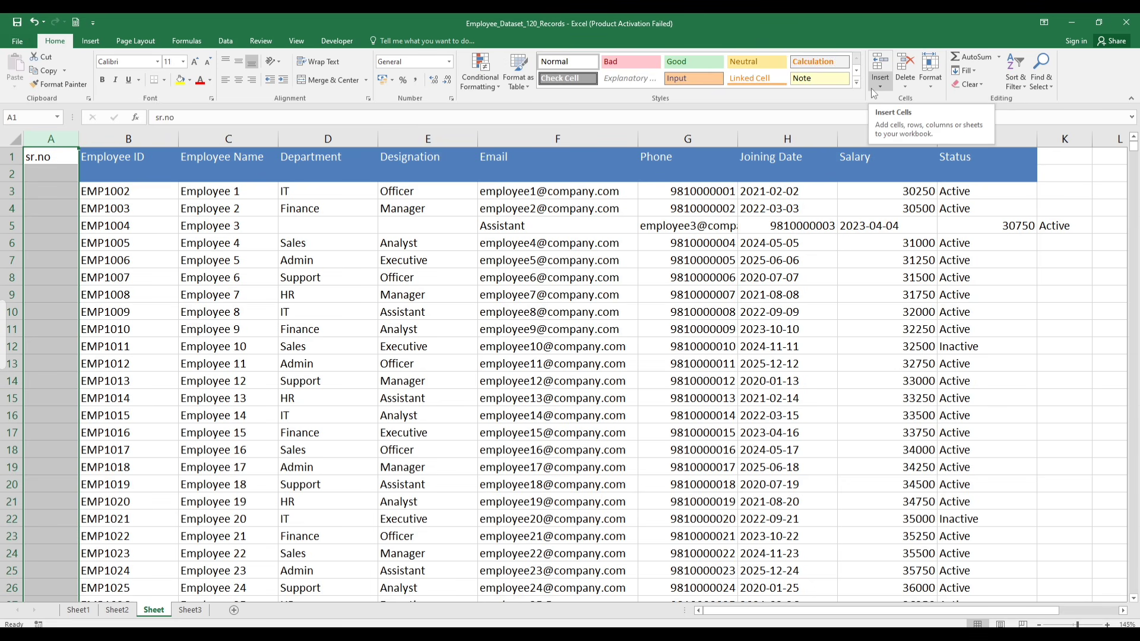
{"action": "left_click", "coordinate": [904, 88]}
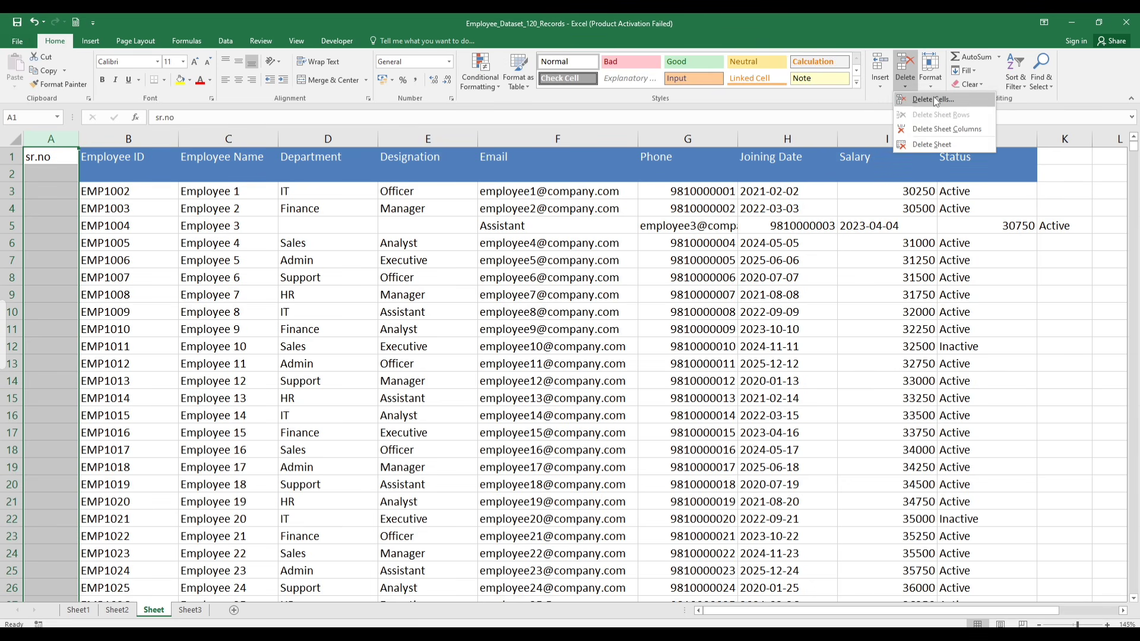
{"action": "left_click", "coordinate": [944, 130]}
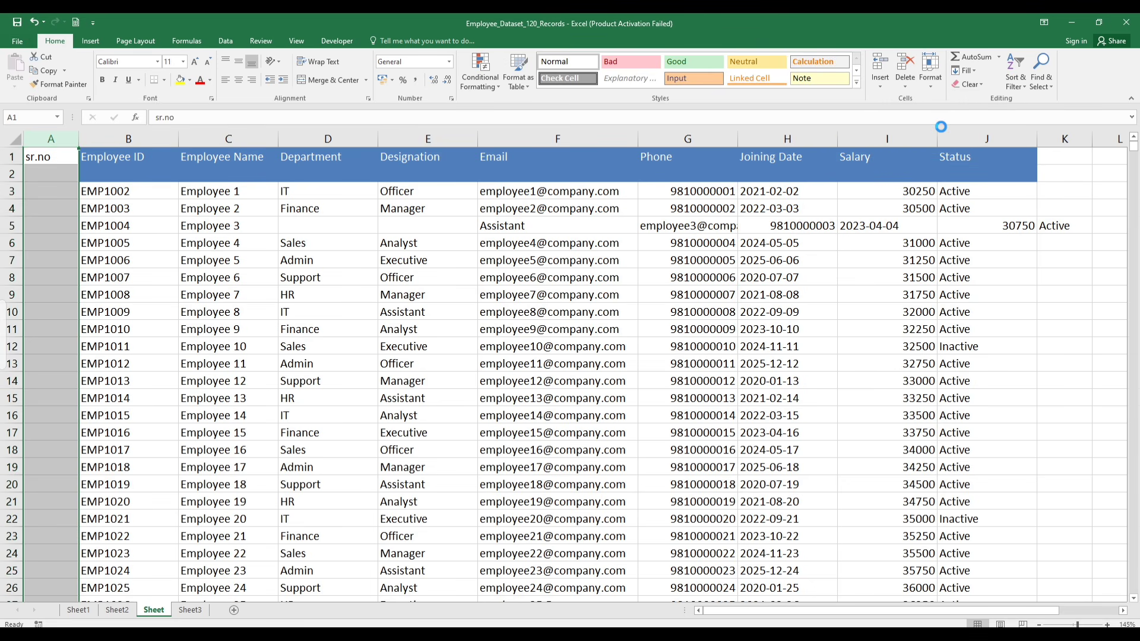
{"action": "left_click", "coordinate": [195, 194]}
Delete the empty Department cell C5 in the Employee 3 row, shifting the remaining cells left
{"action": "left_click", "coordinate": [242, 224]}
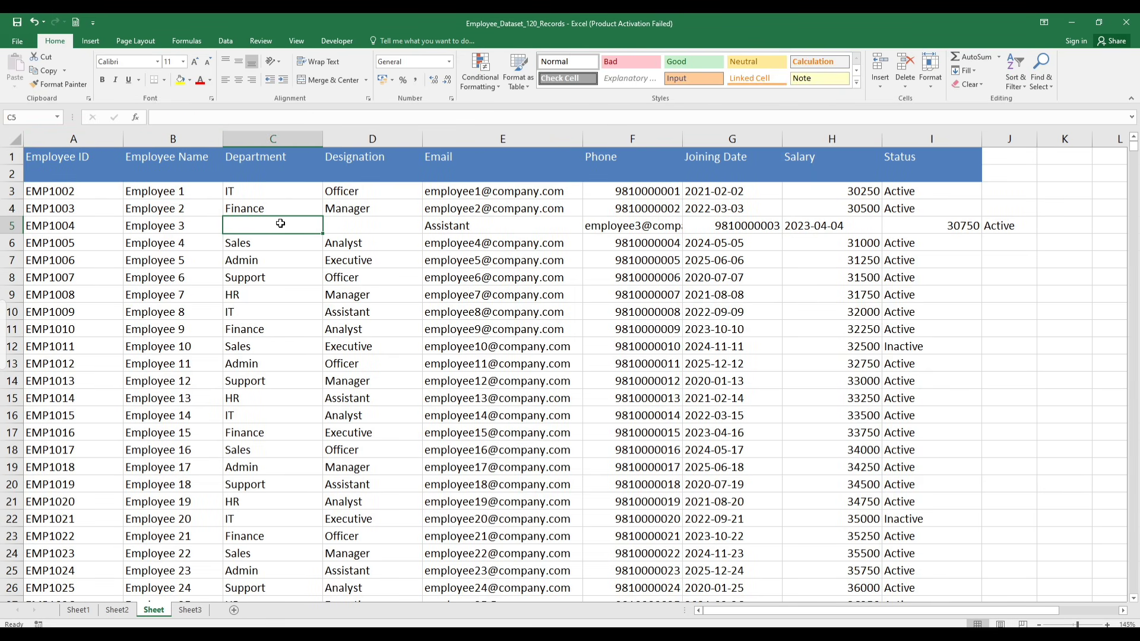
{"action": "scroll", "coordinate": [282, 224], "scroll_direction": "up", "scroll_amount": 5, "text": "ctrl"}
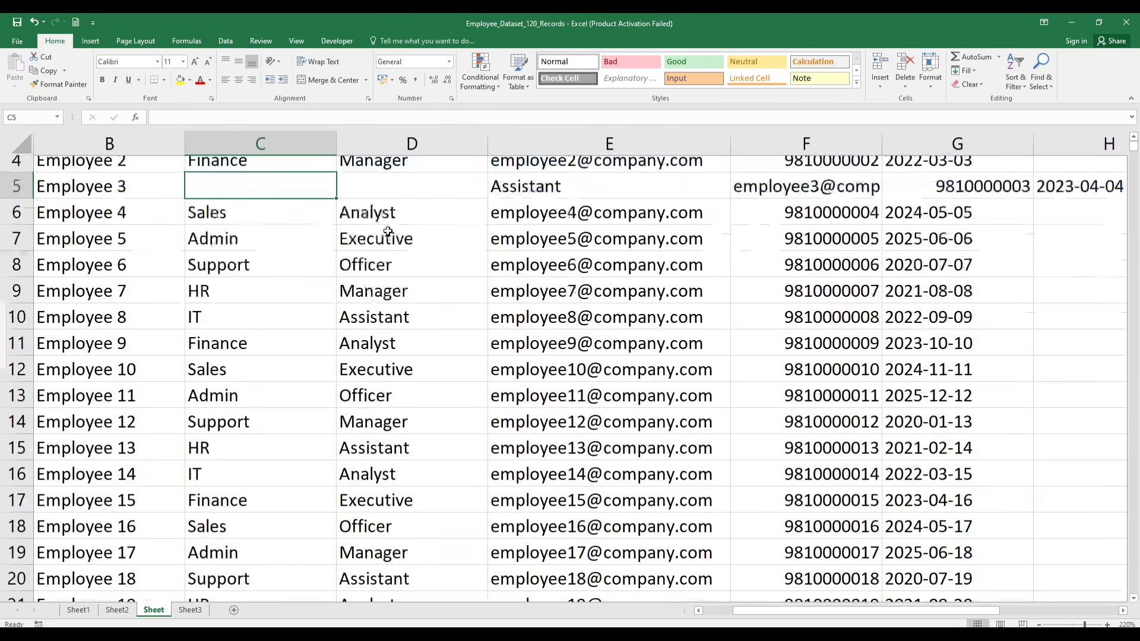
{"action": "scroll", "coordinate": [387, 234], "scroll_direction": "up", "scroll_amount": 1}
{"action": "key", "text": "Right"}
{"action": "left_click", "coordinate": [246, 279]}
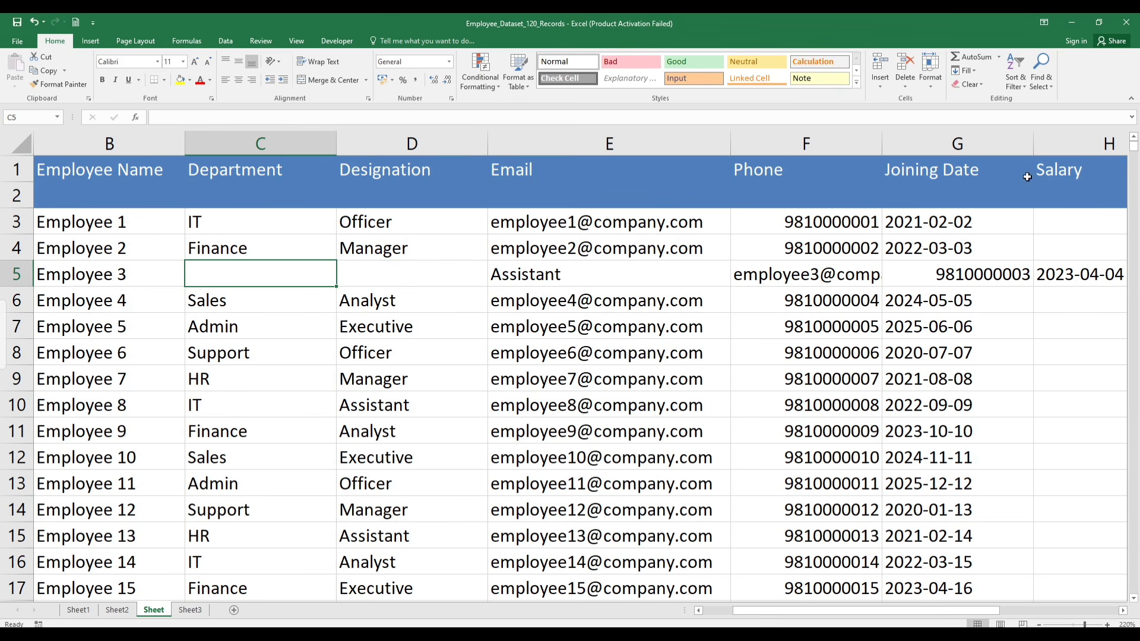
{"action": "left_click", "coordinate": [969, 84]}
{"action": "left_click", "coordinate": [909, 83]}
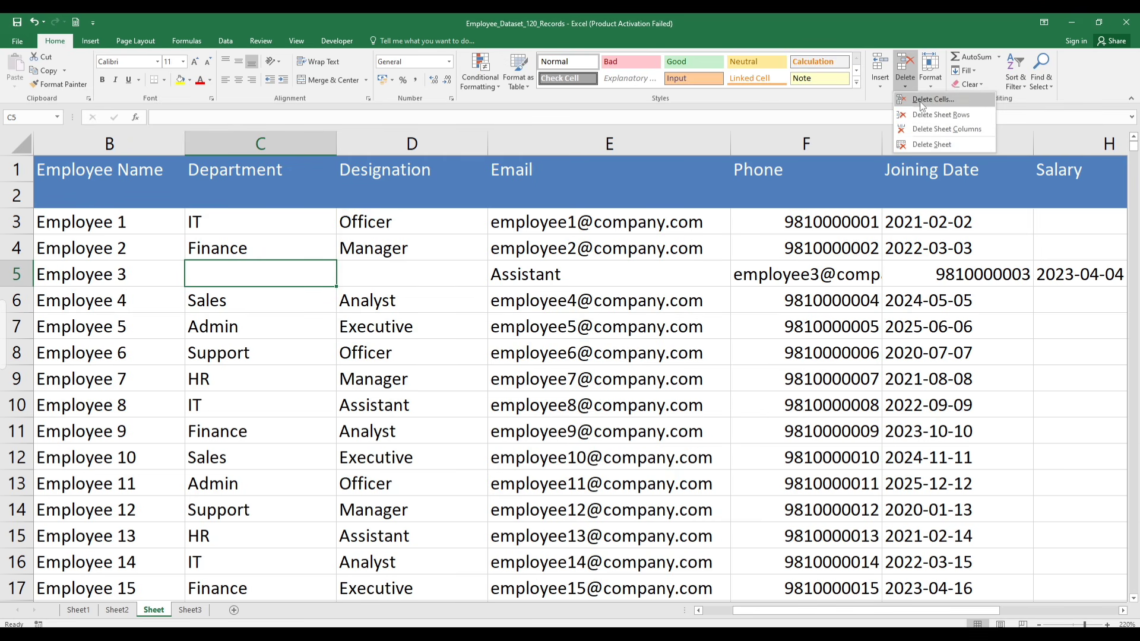
{"action": "left_click", "coordinate": [922, 100]}
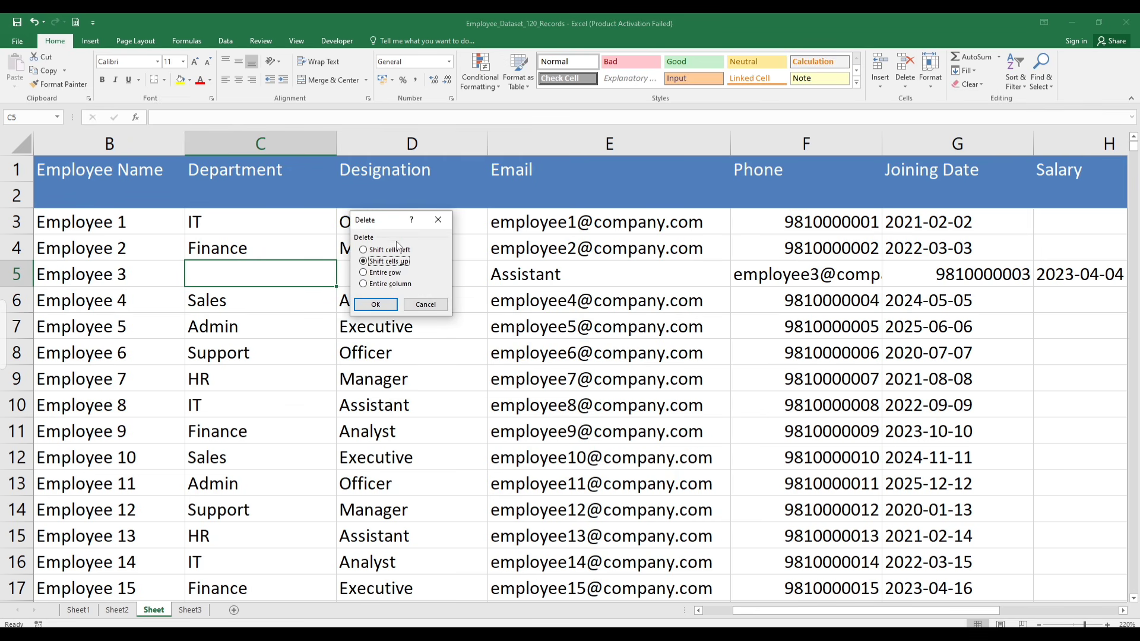
{"action": "left_click_drag", "start_coordinate": [386, 221], "coordinate": [434, 207]}
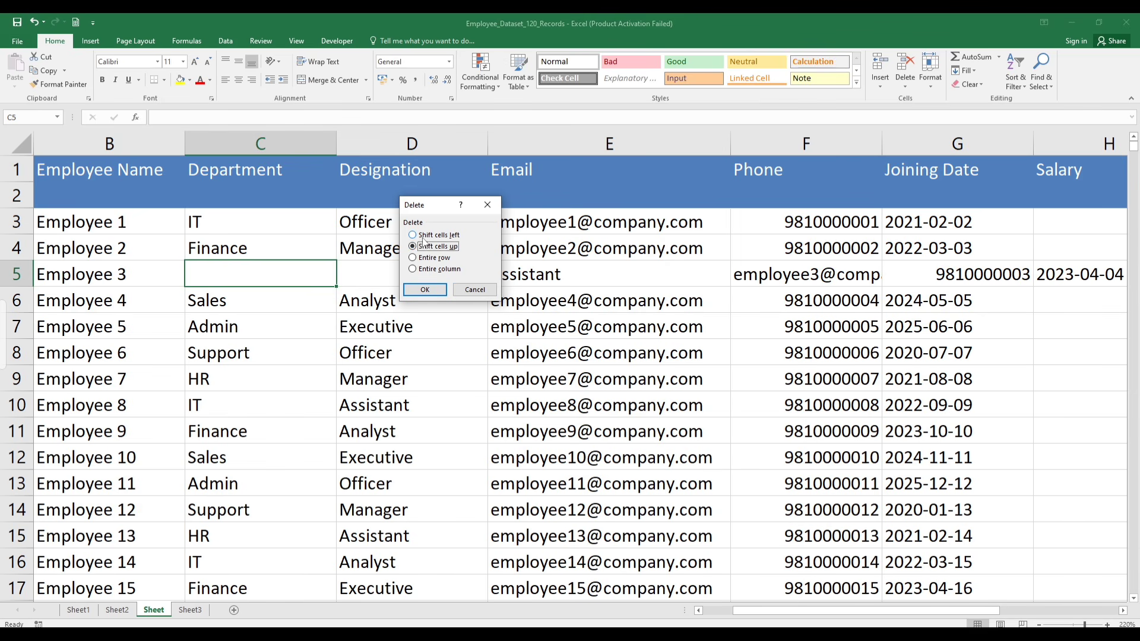
{"action": "left_click_drag", "start_coordinate": [412, 206], "coordinate": [370, 211]}
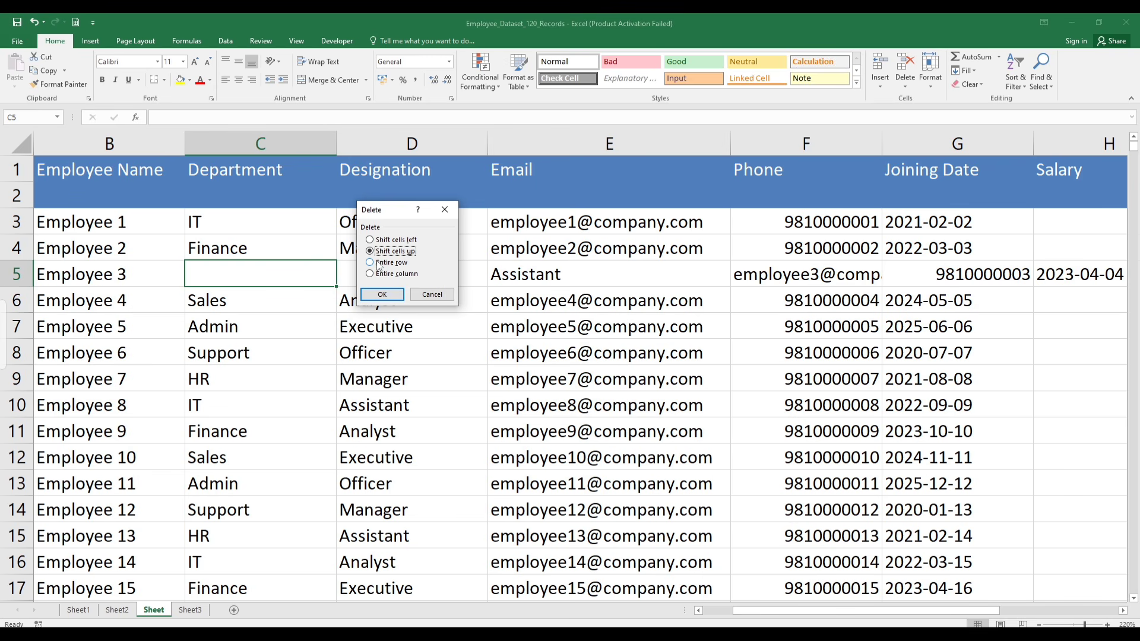
{"action": "left_click", "coordinate": [389, 240]}
{"action": "left_click", "coordinate": [382, 295]}
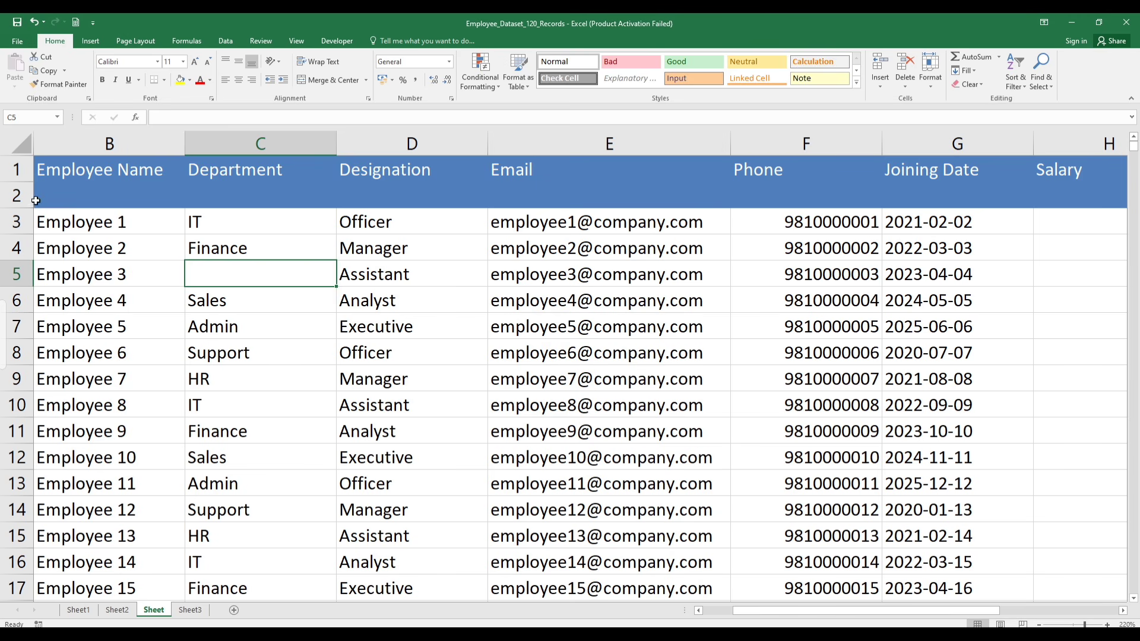
Delete and reinsert the blank row 2 under the headings repeatedly, ending with two blank rows below the header row
{"action": "left_click", "coordinate": [17, 194]}
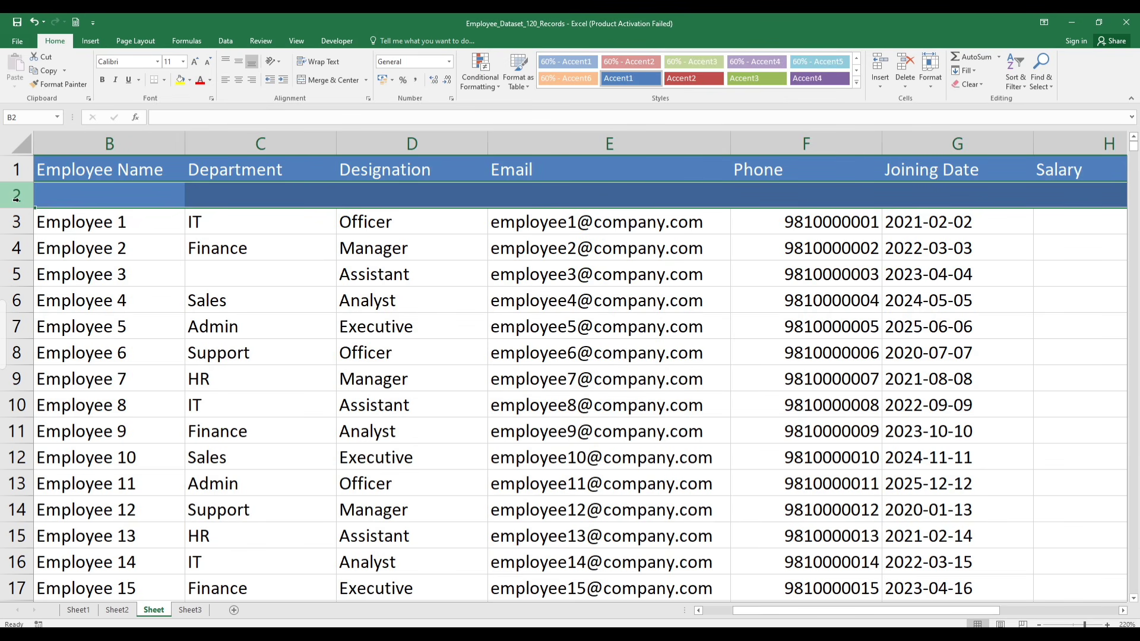
{"action": "key", "text": "ctrl+minus"}
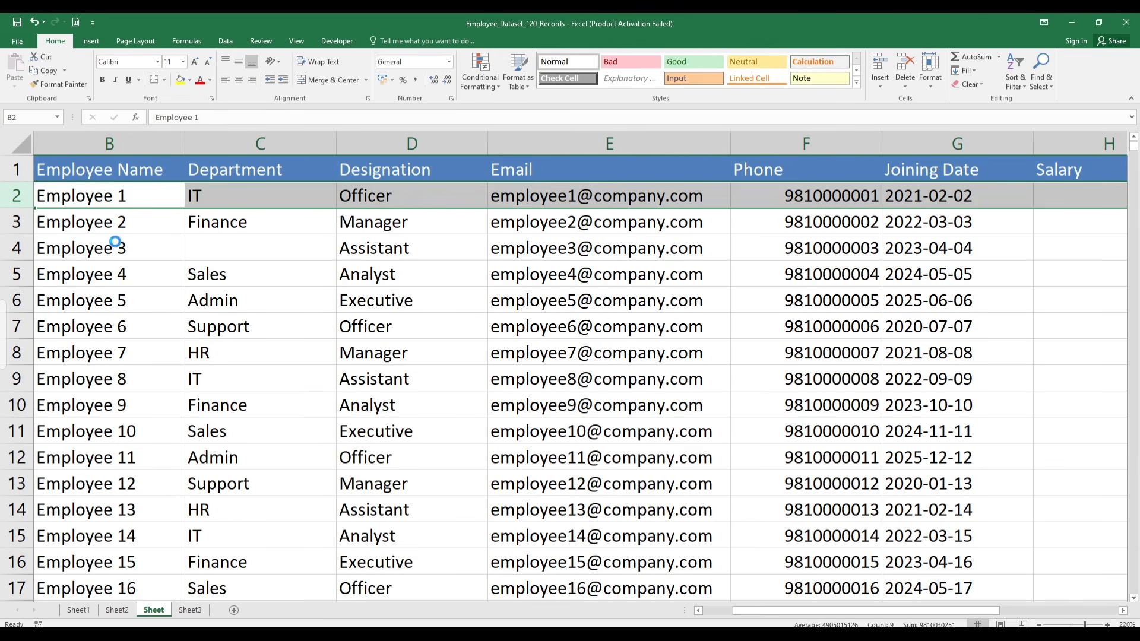
{"action": "key", "text": "ctrl+plus"}
{"action": "key", "text": "ctrl+minus"}
{"action": "key", "text": "ctrl+plus"}
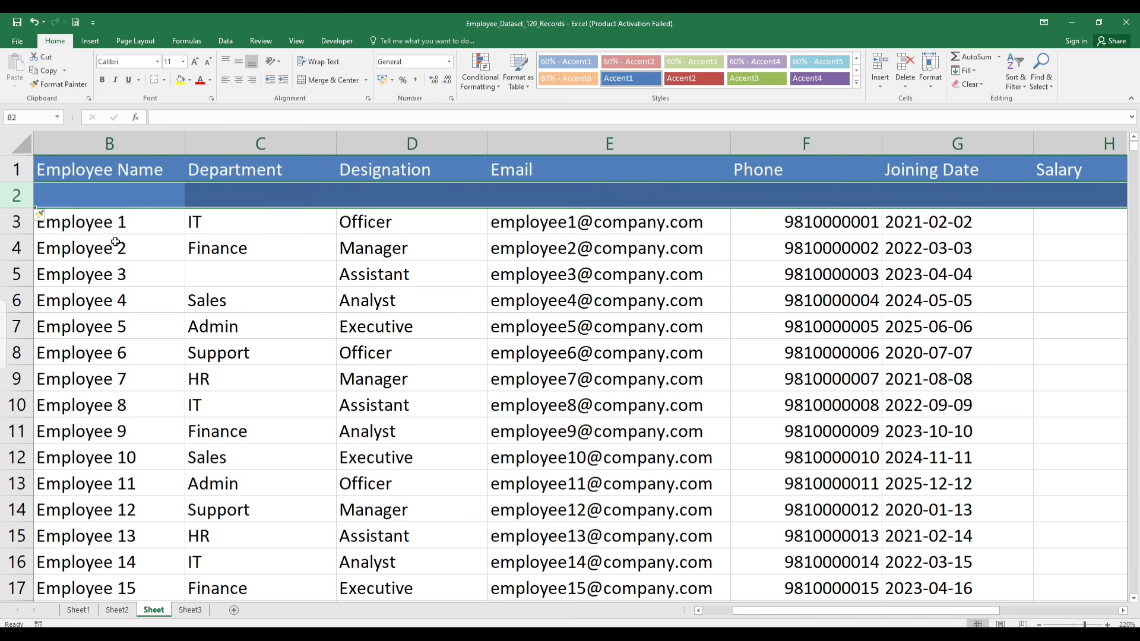
{"action": "key", "text": "ctrl+plus"}
{"action": "left_click", "coordinate": [282, 246]}
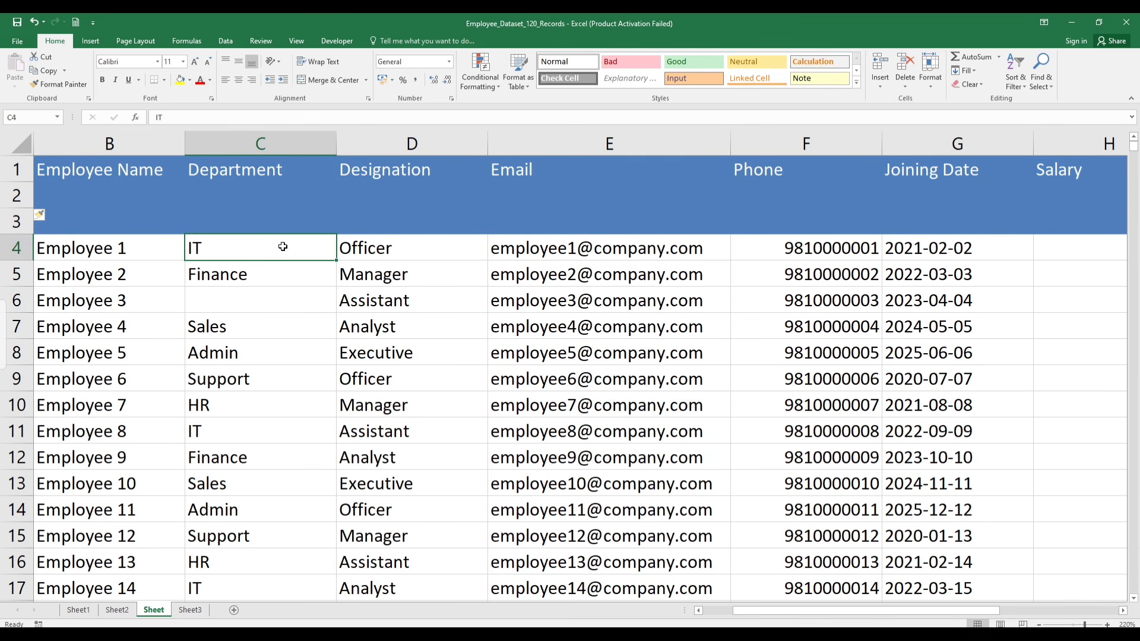
Delete the blank worksheets Sheet3 and Sheet2 from the workbook
{"action": "left_click", "coordinate": [905, 82]}
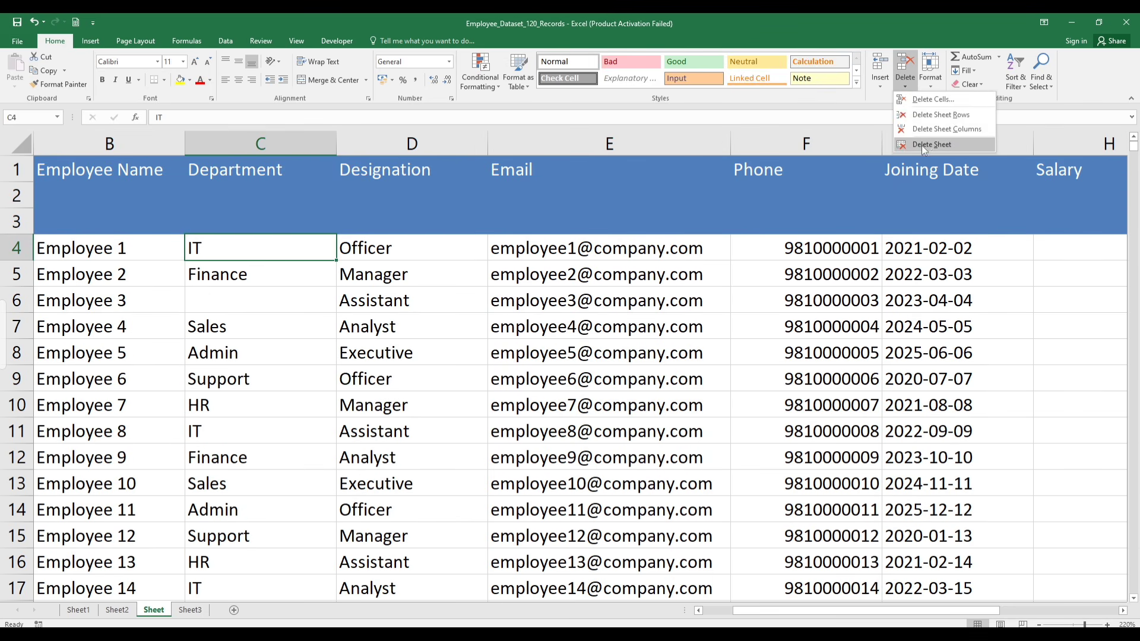
{"action": "left_click", "coordinate": [194, 610]}
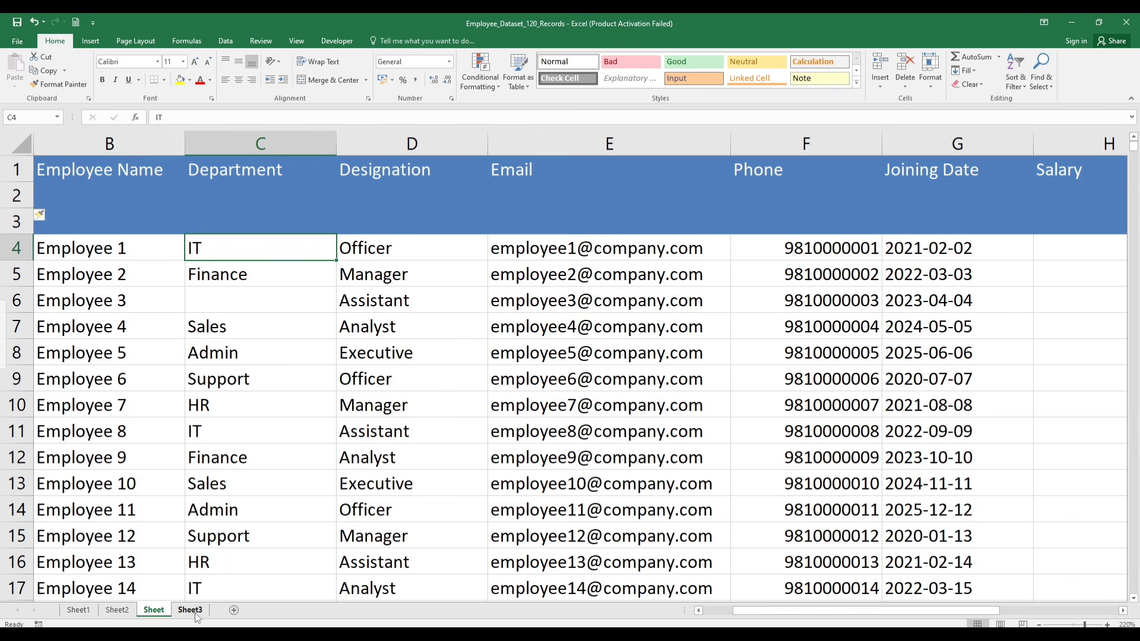
{"action": "left_click", "coordinate": [201, 610]}
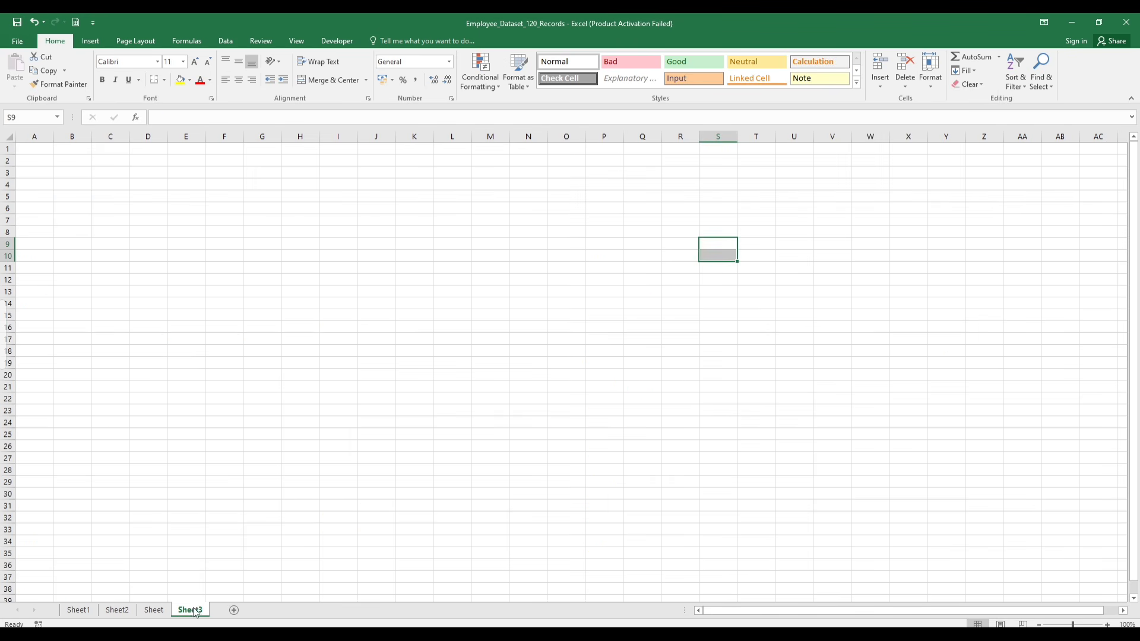
{"action": "left_click", "coordinate": [907, 83]}
{"action": "left_click", "coordinate": [916, 142]}
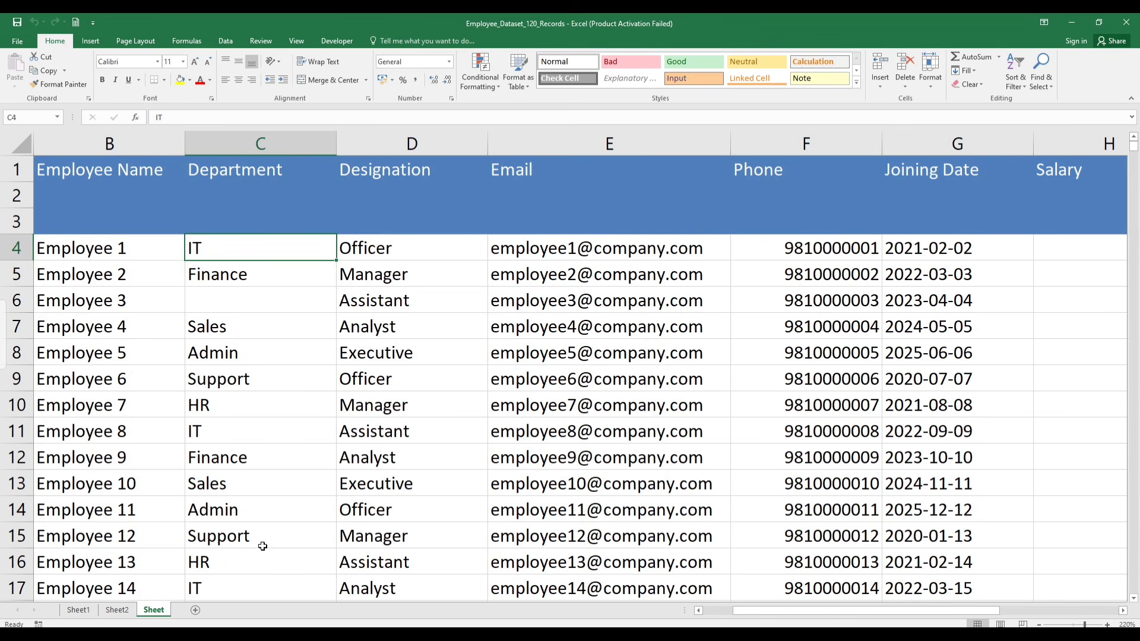
{"action": "right_click", "coordinate": [117, 610]}
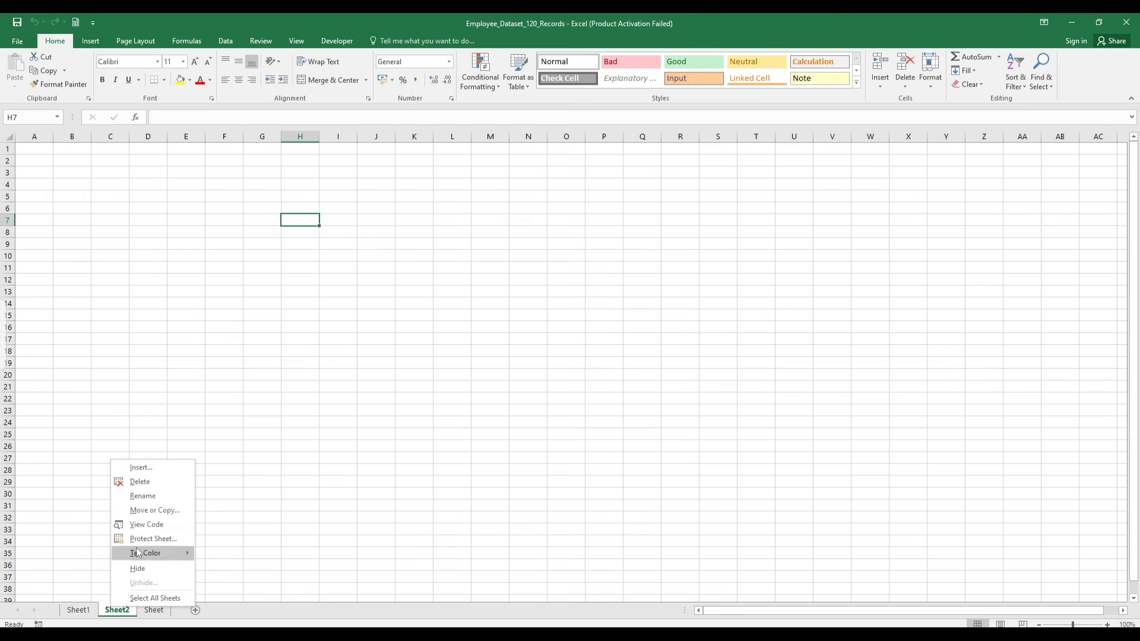
{"action": "left_click", "coordinate": [141, 481]}
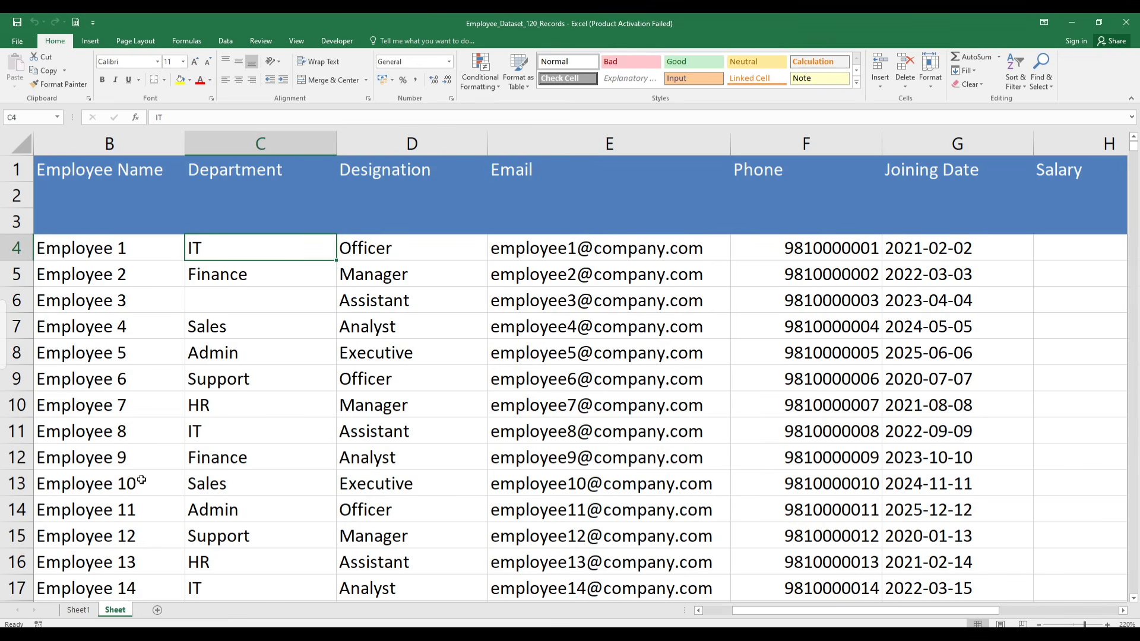
{"action": "right_click", "coordinate": [78, 611]}
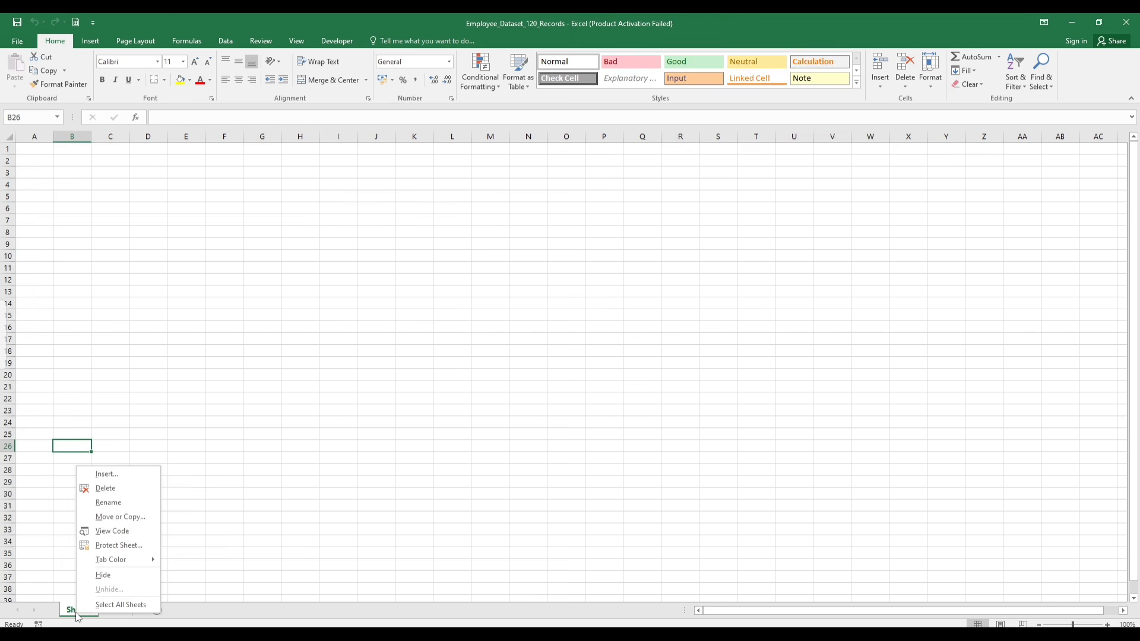
{"action": "left_click", "coordinate": [115, 509]}
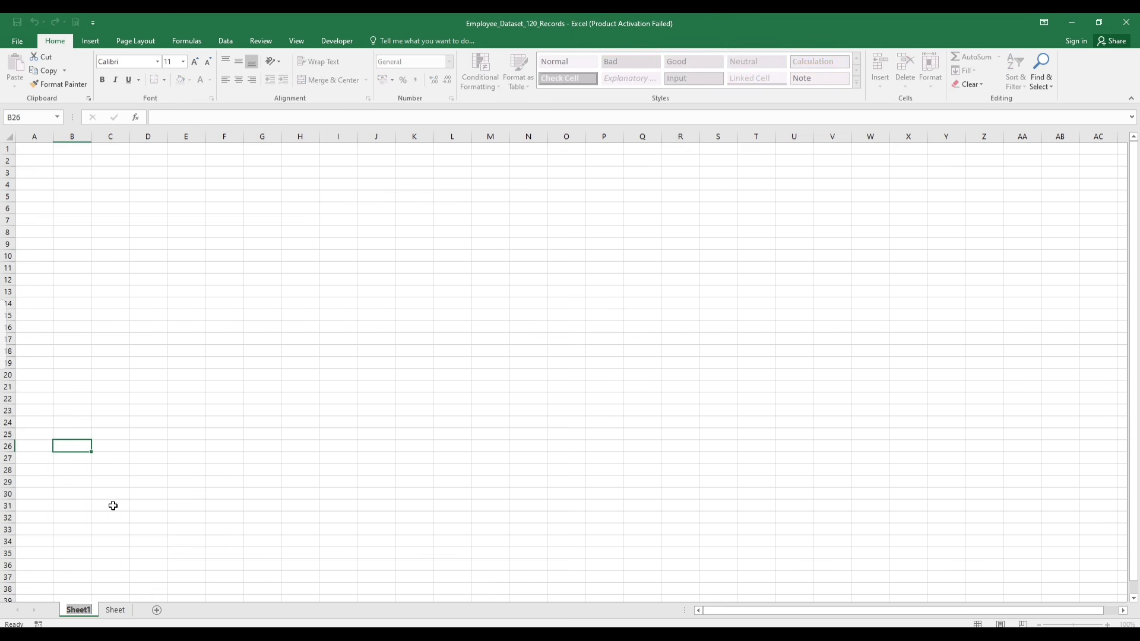
{"action": "left_click", "coordinate": [112, 584]}
Set the tab colour of Sheet1 to red, and check it by switching to the employee data sheet and back
{"action": "right_click", "coordinate": [86, 610]}
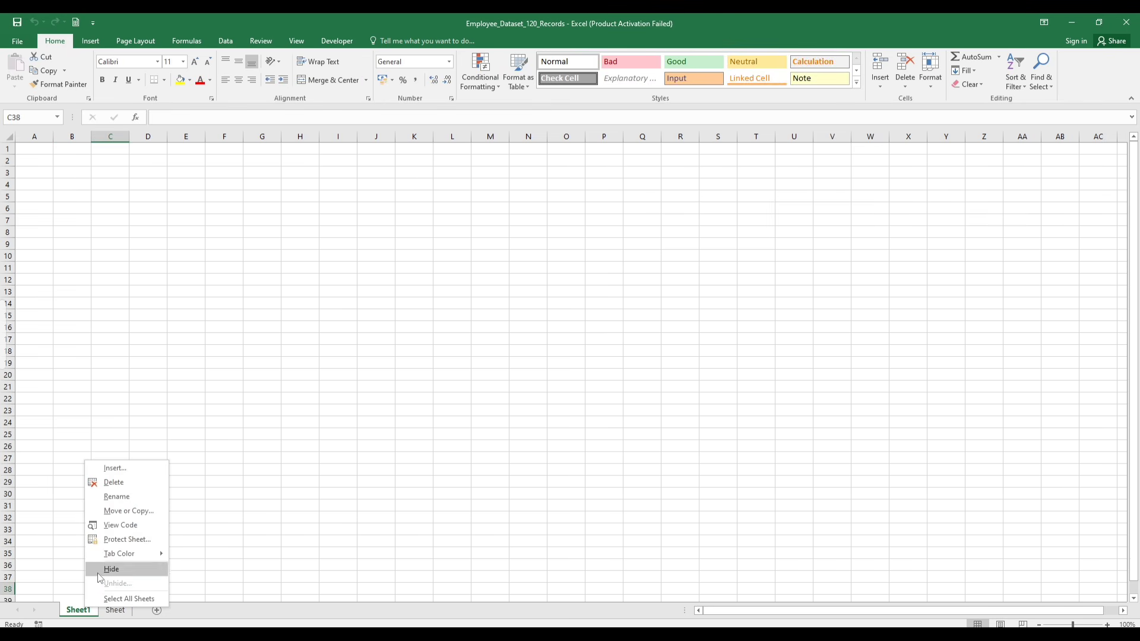
{"action": "mouse_move", "coordinate": [136, 553]}
{"action": "left_click", "coordinate": [185, 593]}
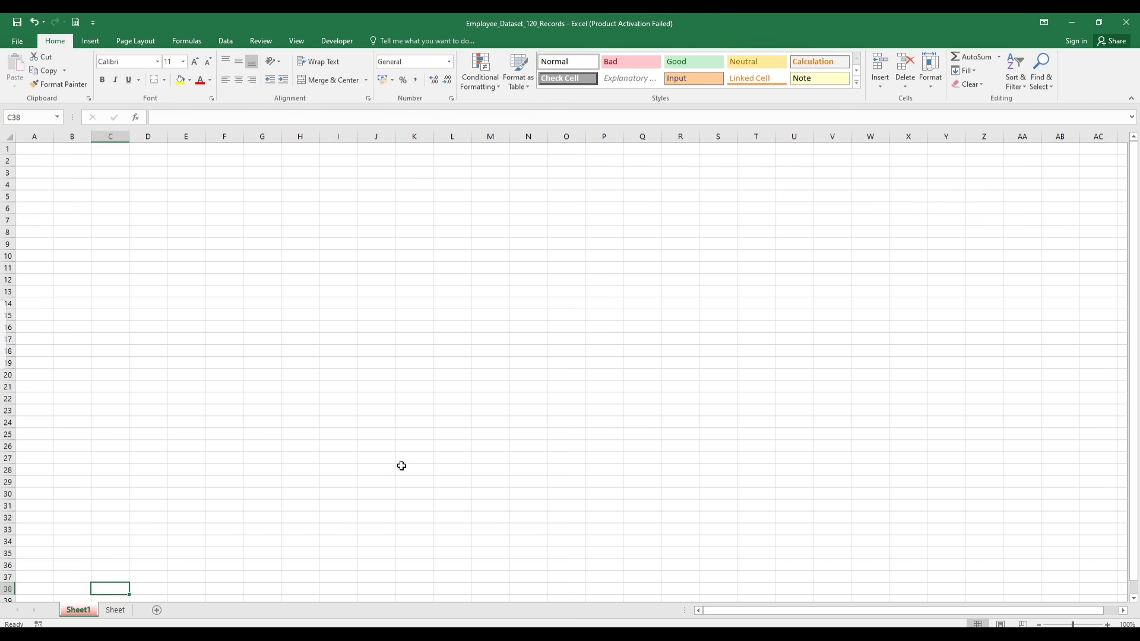
{"action": "left_click", "coordinate": [115, 610]}
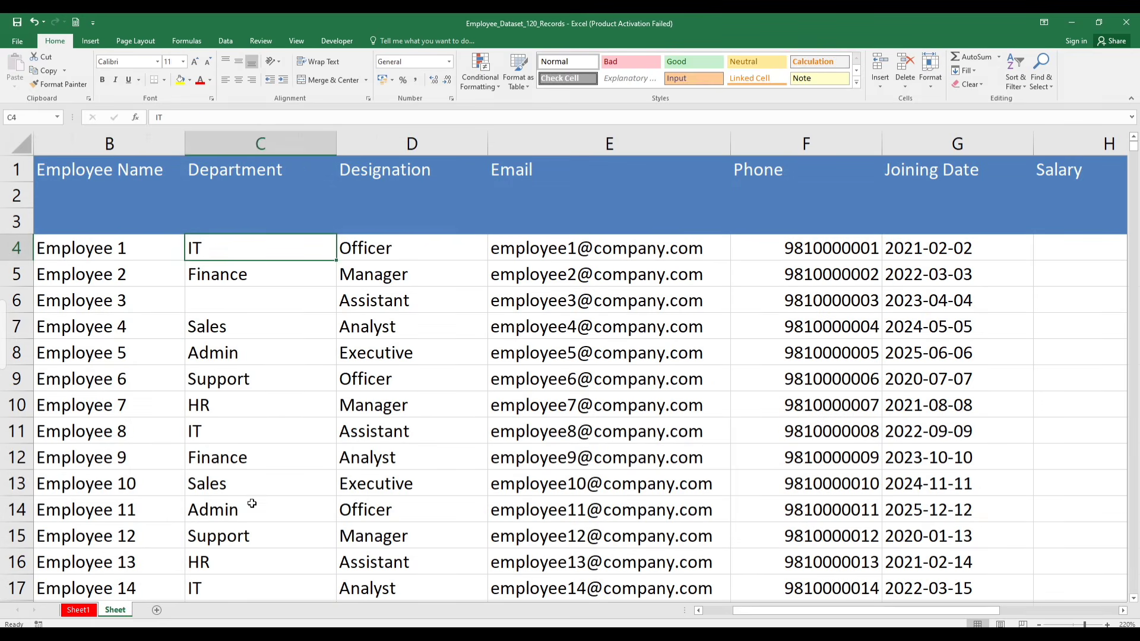
{"action": "left_click", "coordinate": [176, 482]}
{"action": "left_click", "coordinate": [78, 609]}
{"action": "left_click", "coordinate": [468, 339]}
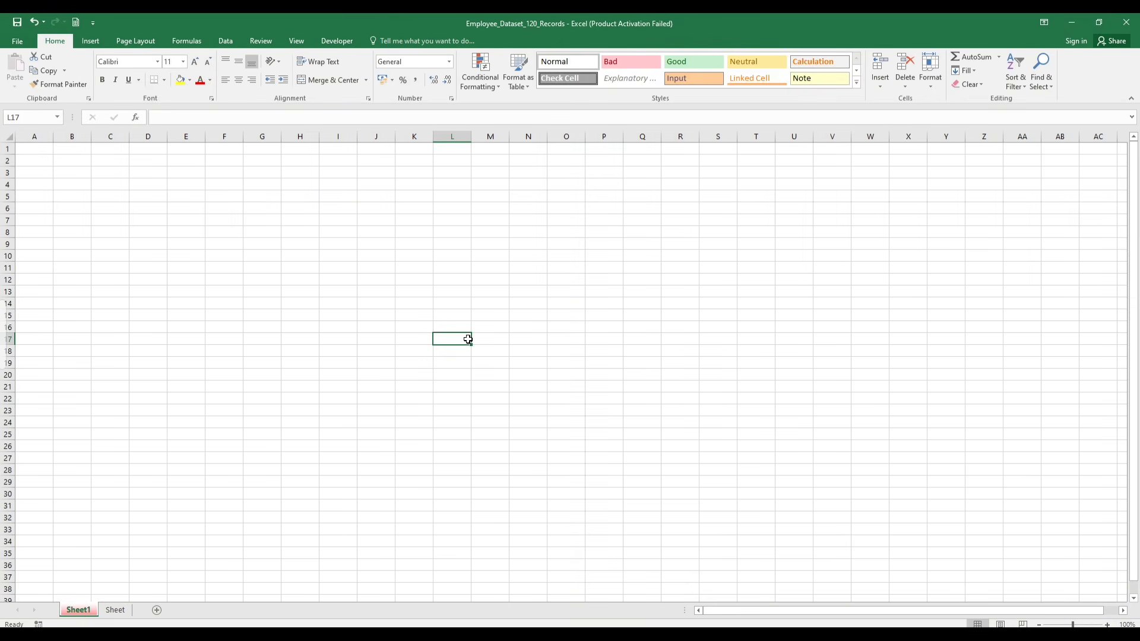